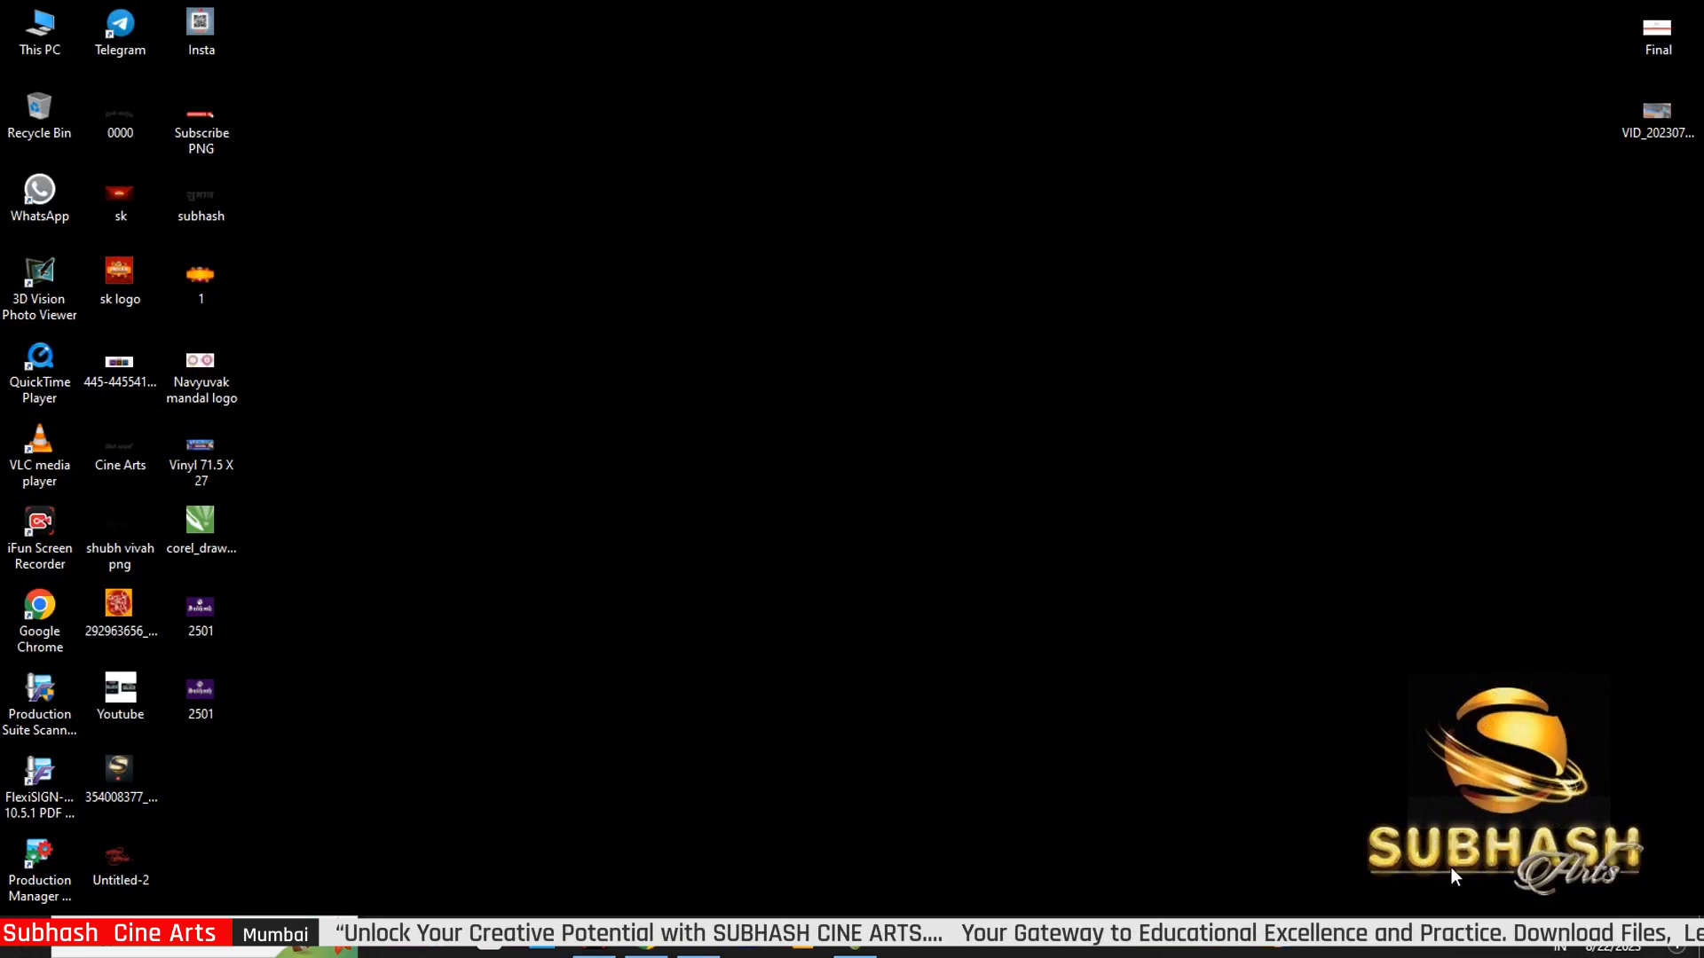
Extract the password-protected 22-8-23 archive directly into the Downloads folder, entering the archive password
double_click(40, 35)
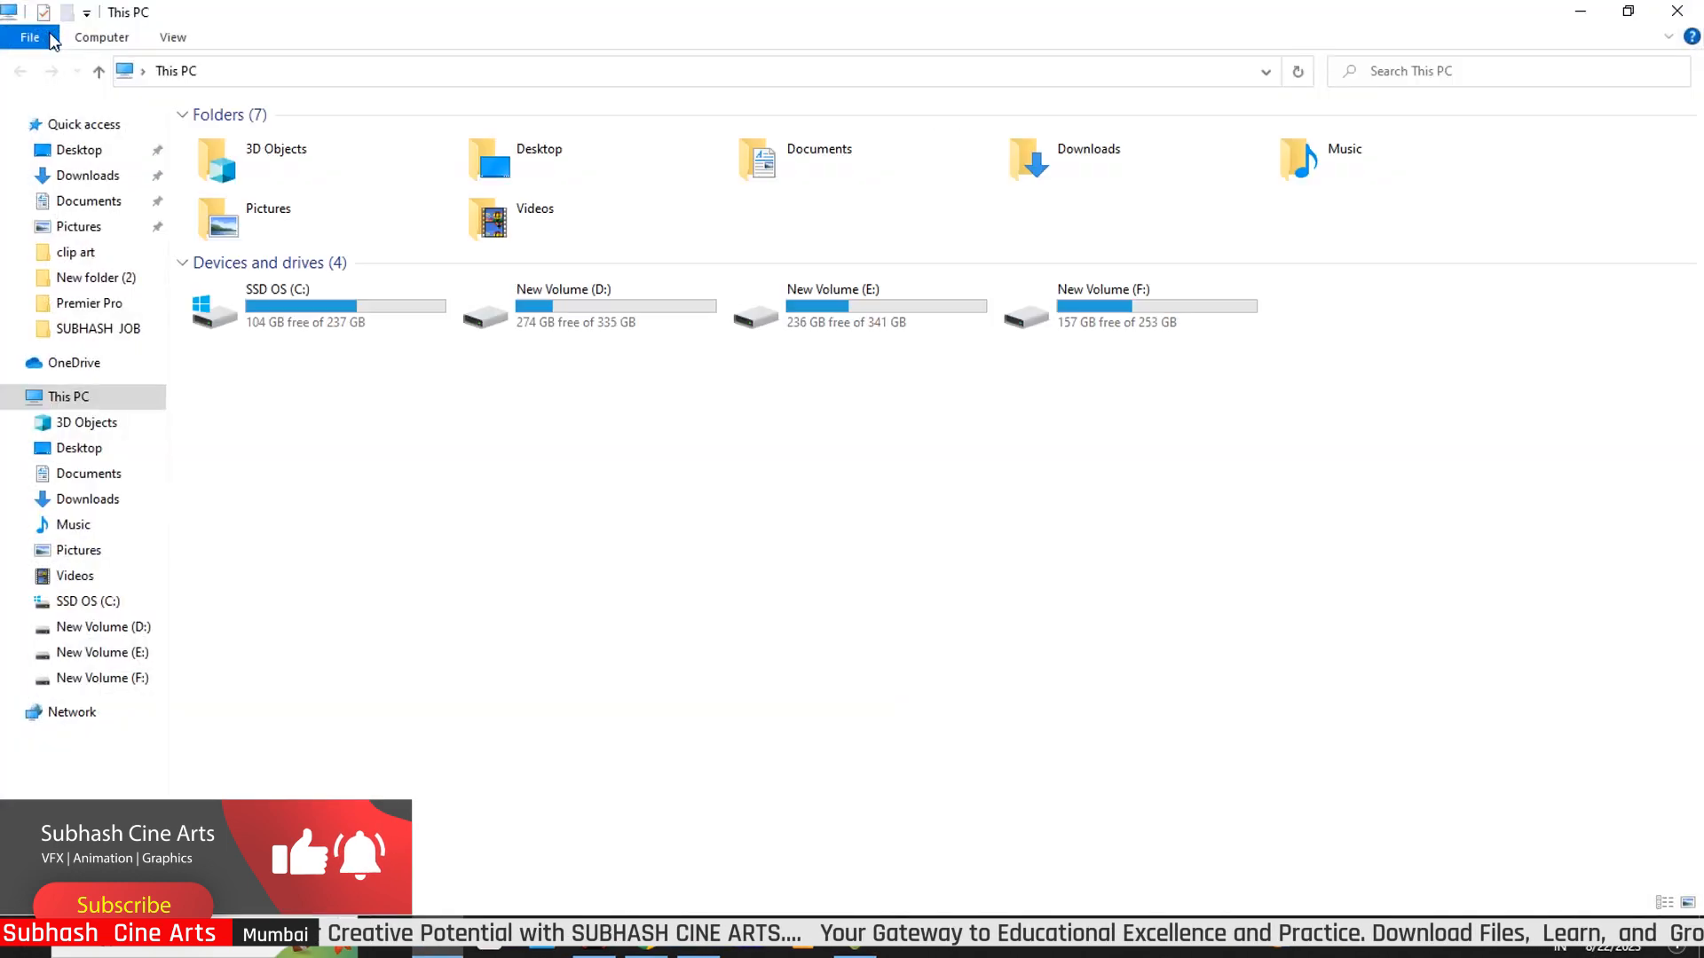
click(153, 175)
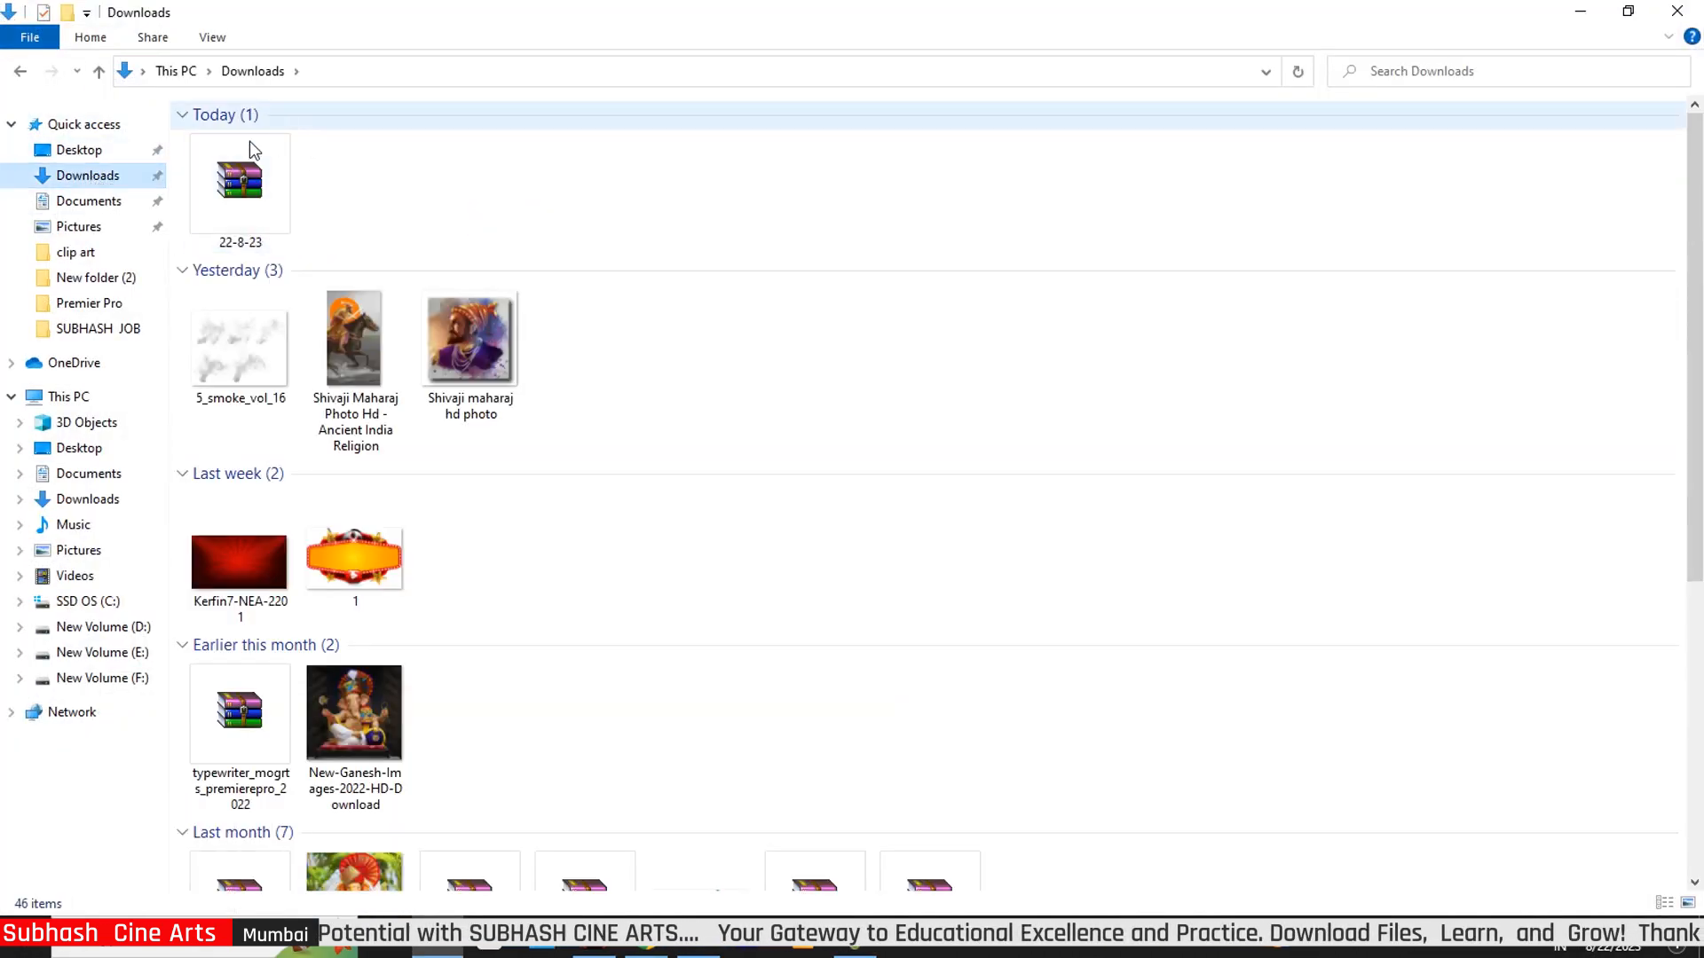
click(232, 195)
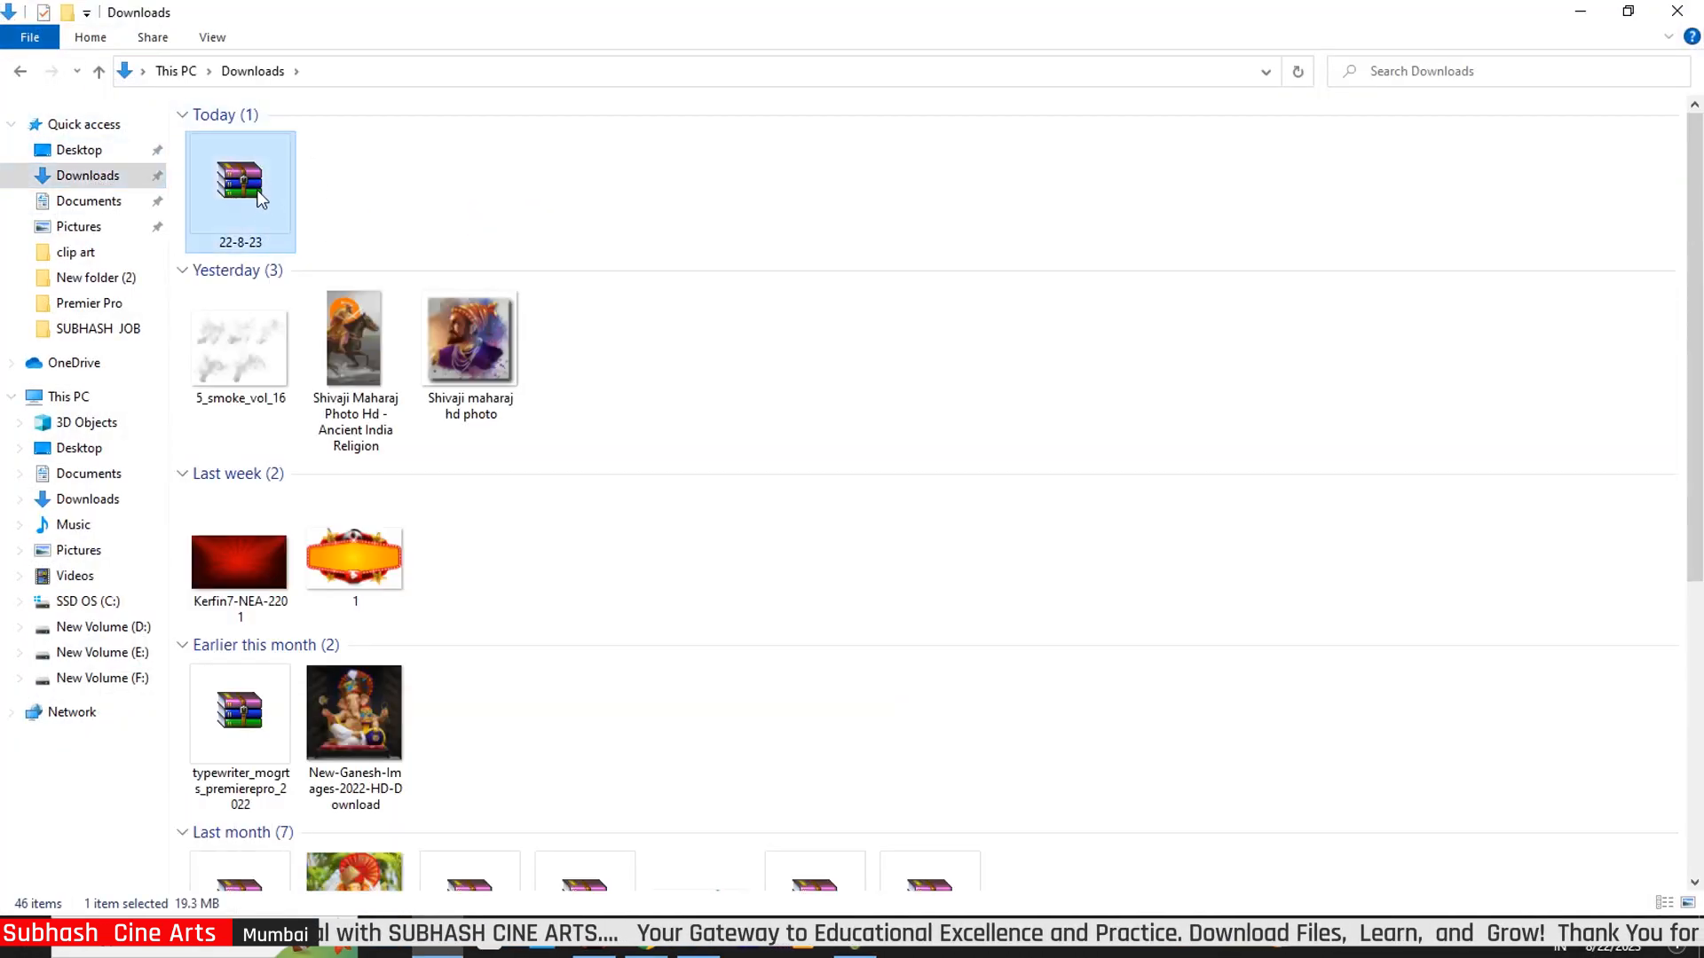
right_click(254, 197)
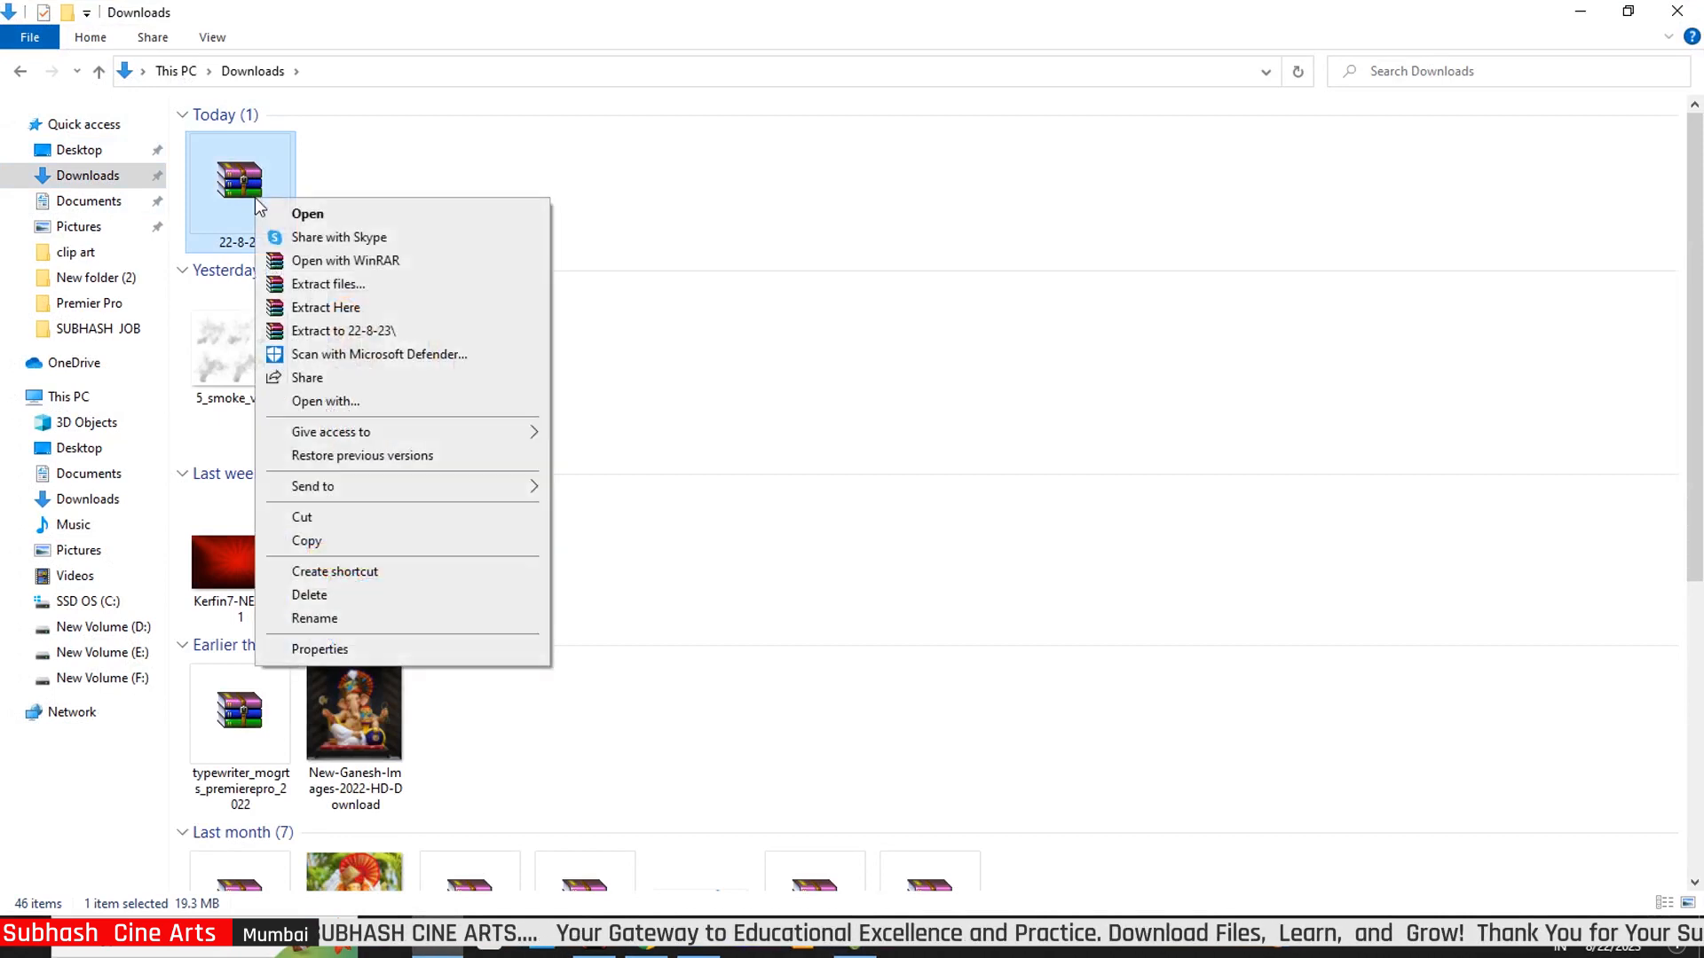
click(559, 310)
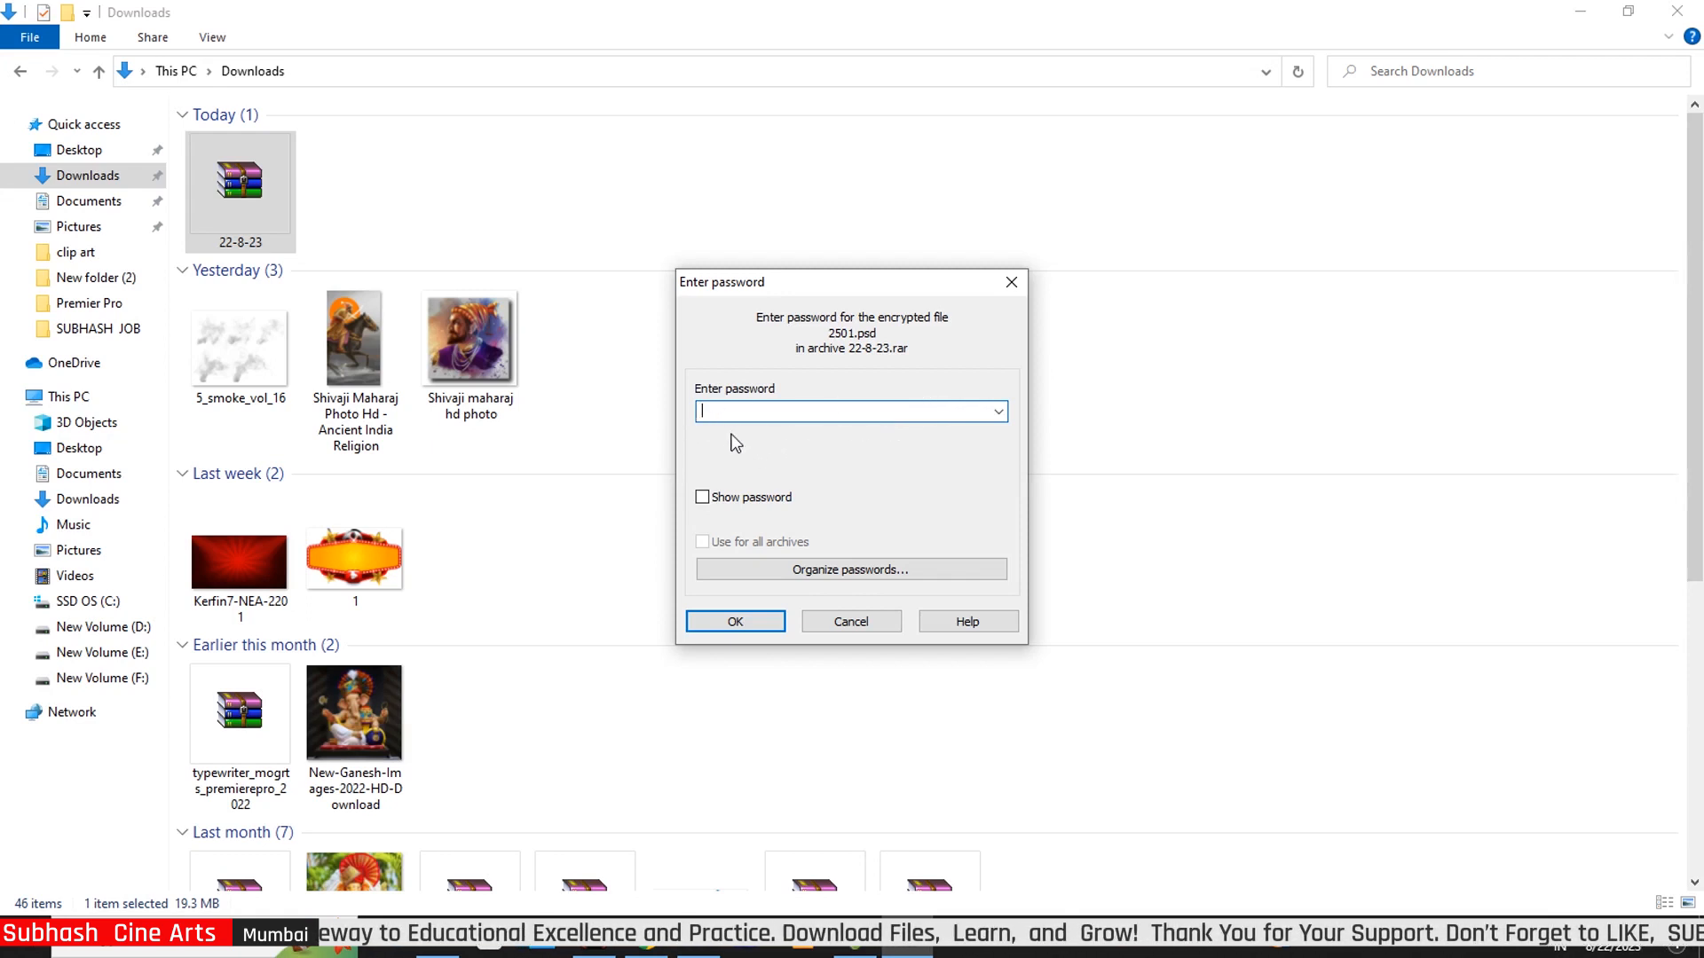
text(•)
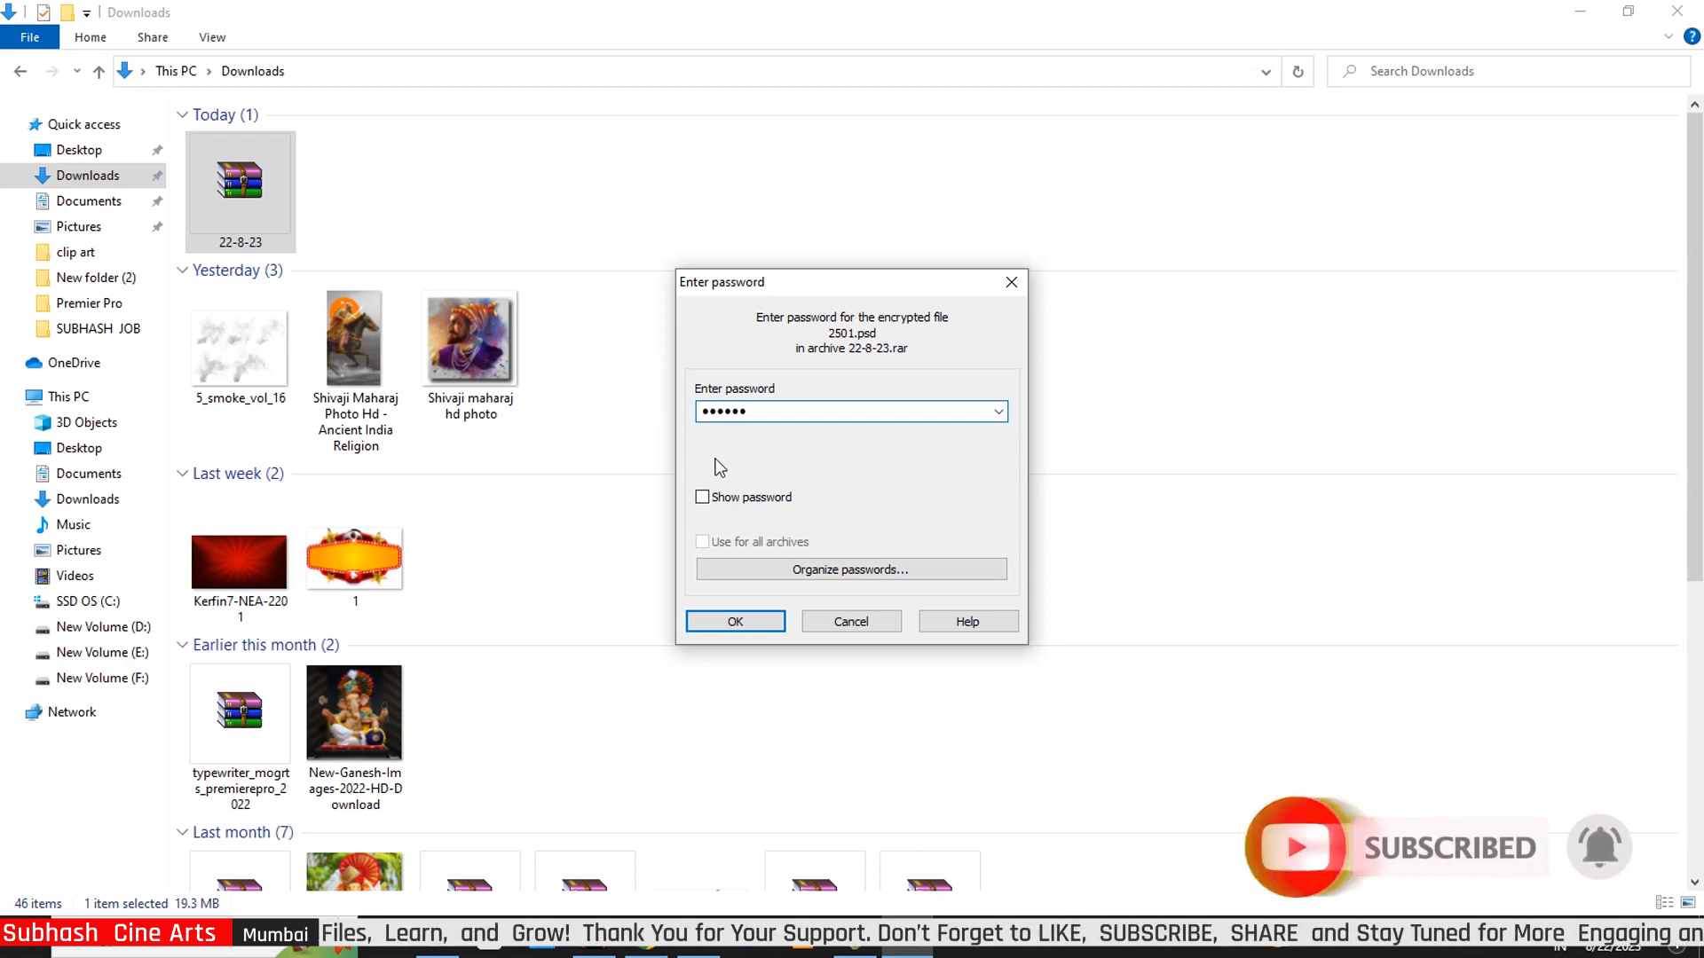
drag(761, 411, 685, 427)
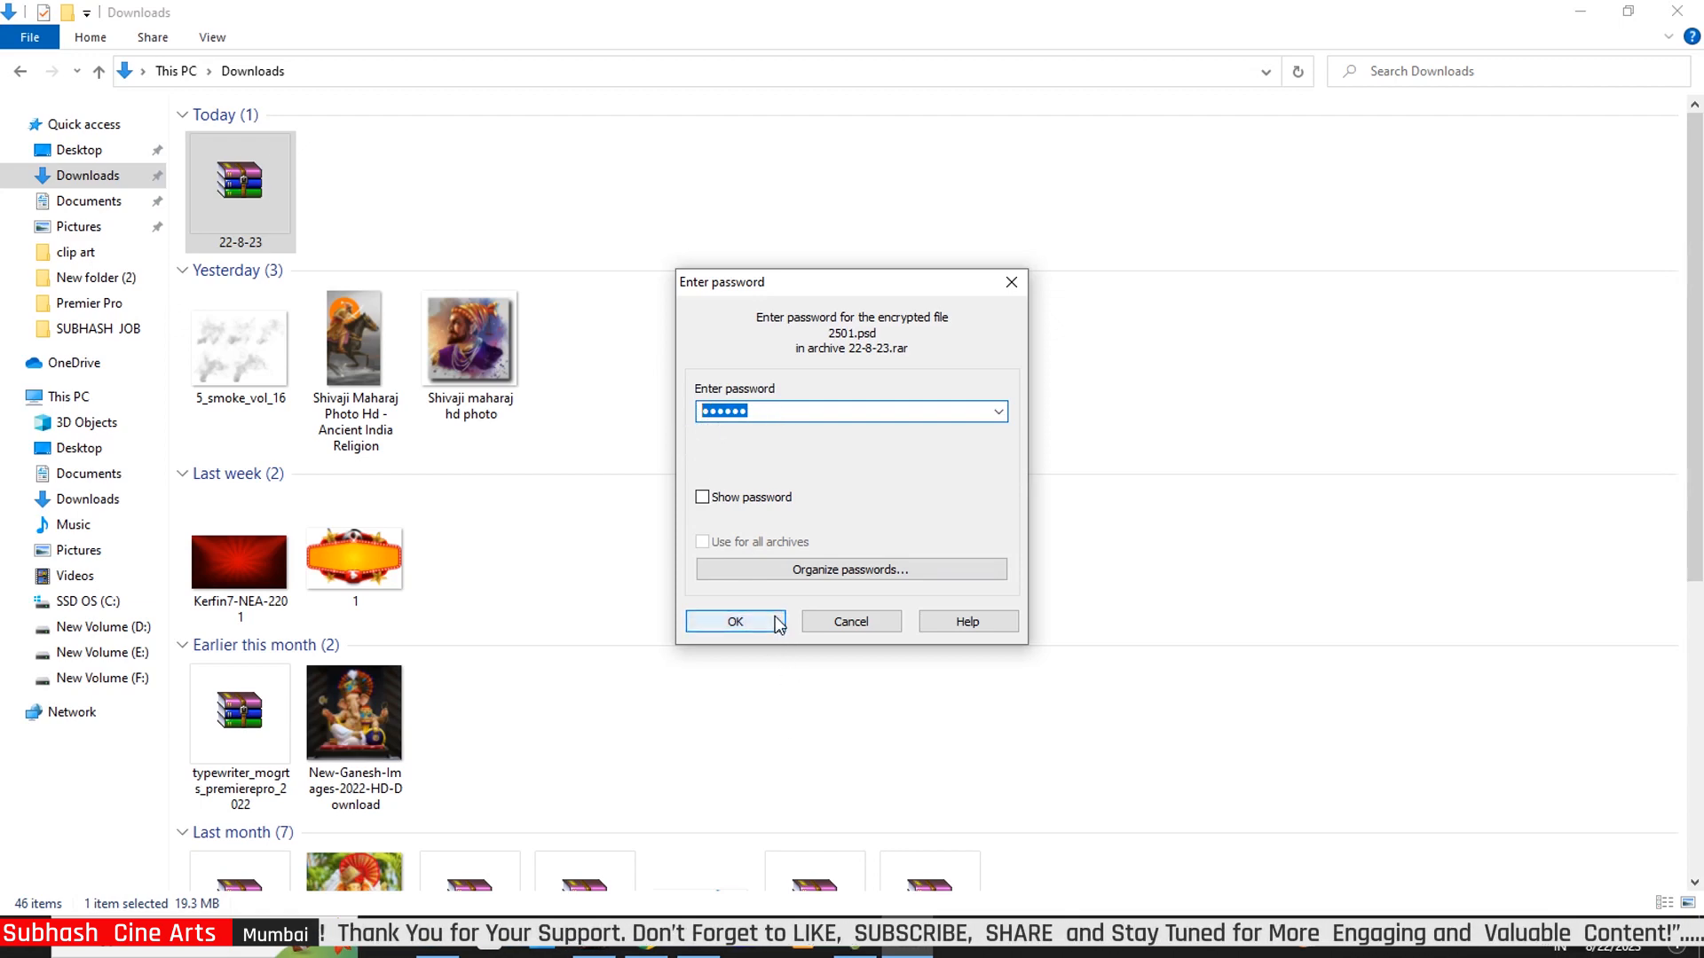
click(735, 621)
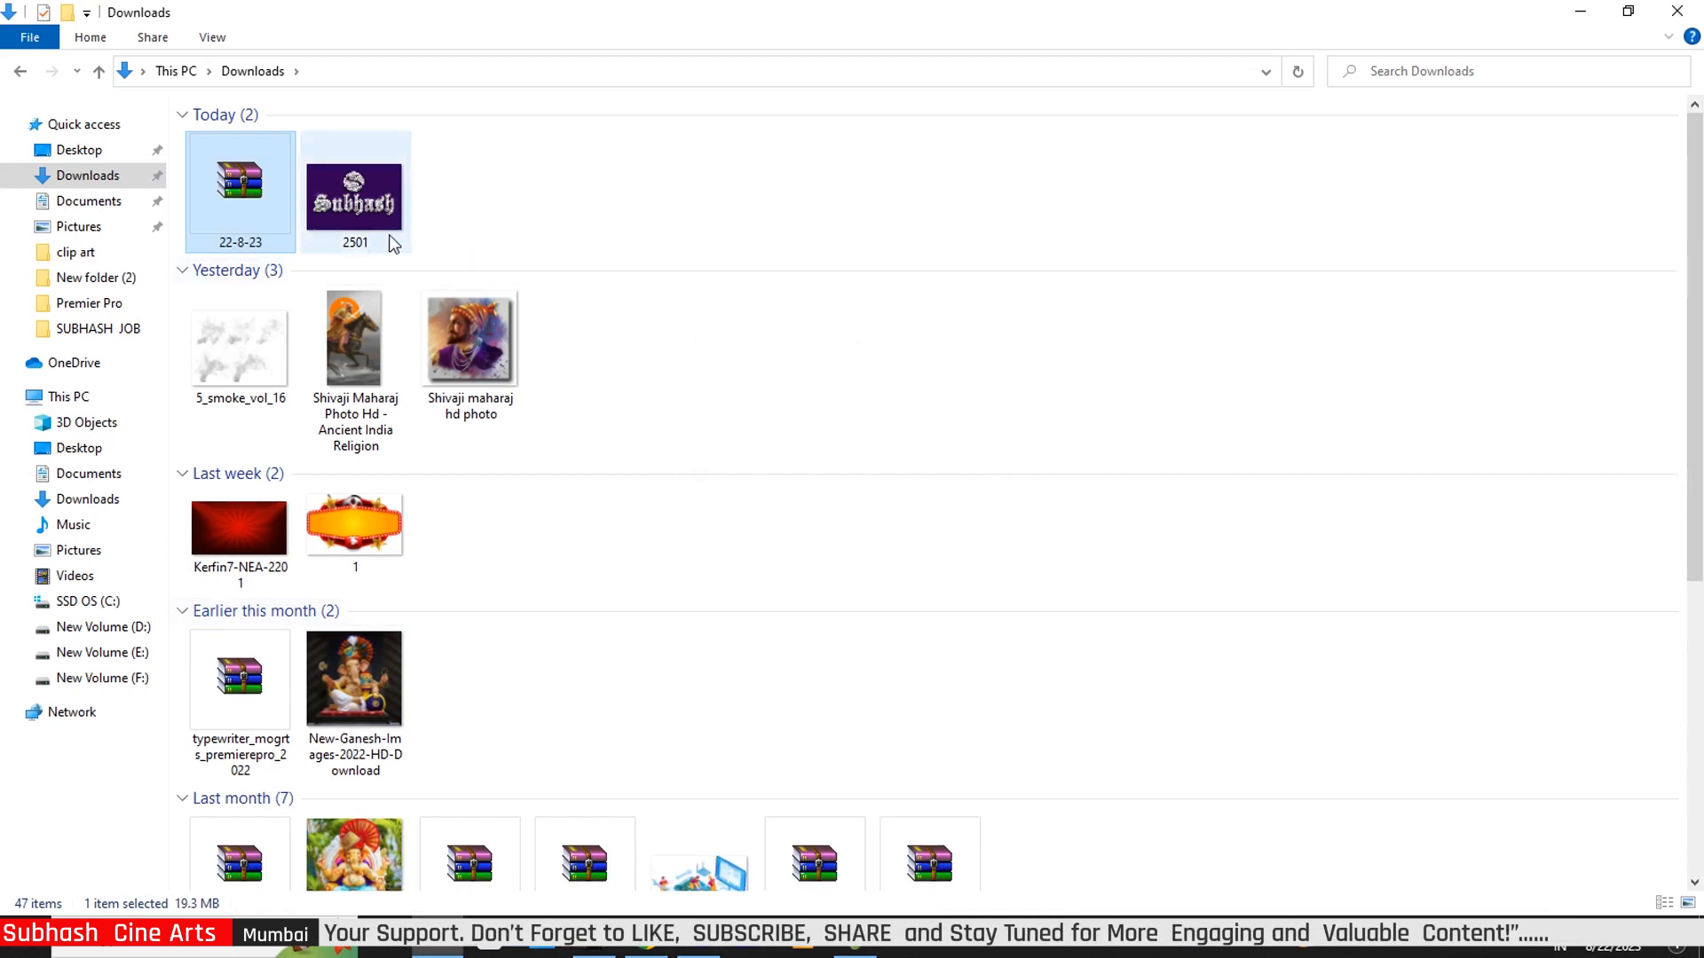
Open the extracted 2501.psd in Photoshop and collapse its Background layer group
click(367, 213)
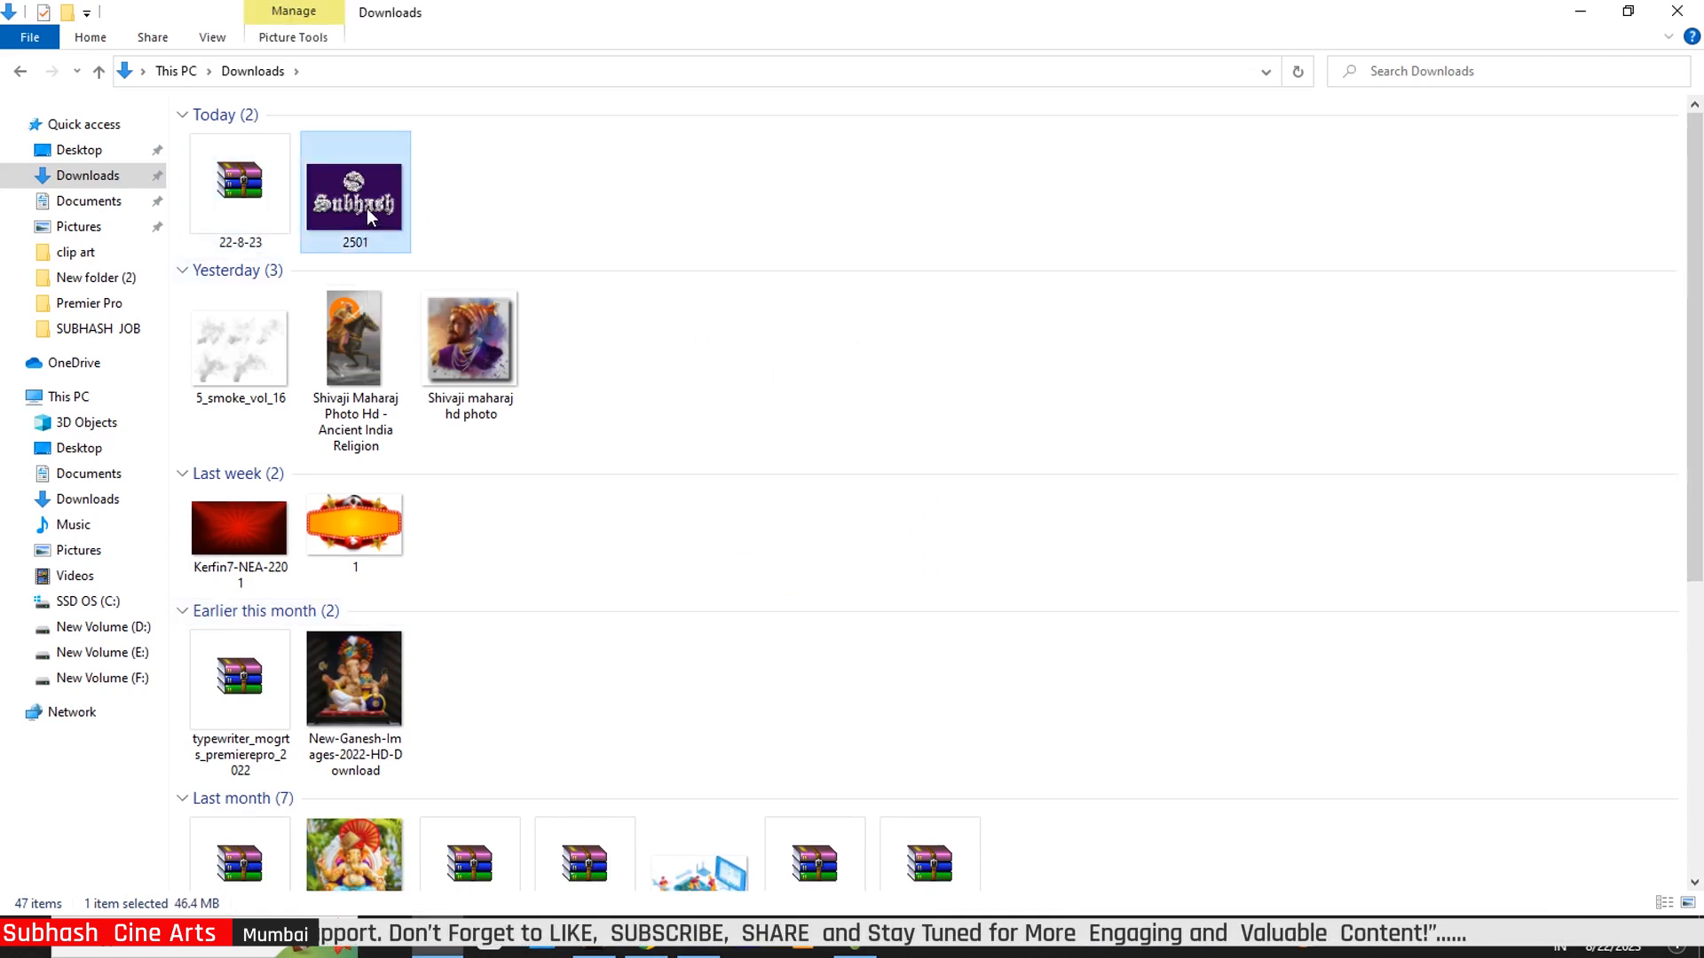
drag(383, 216, 764, 564)
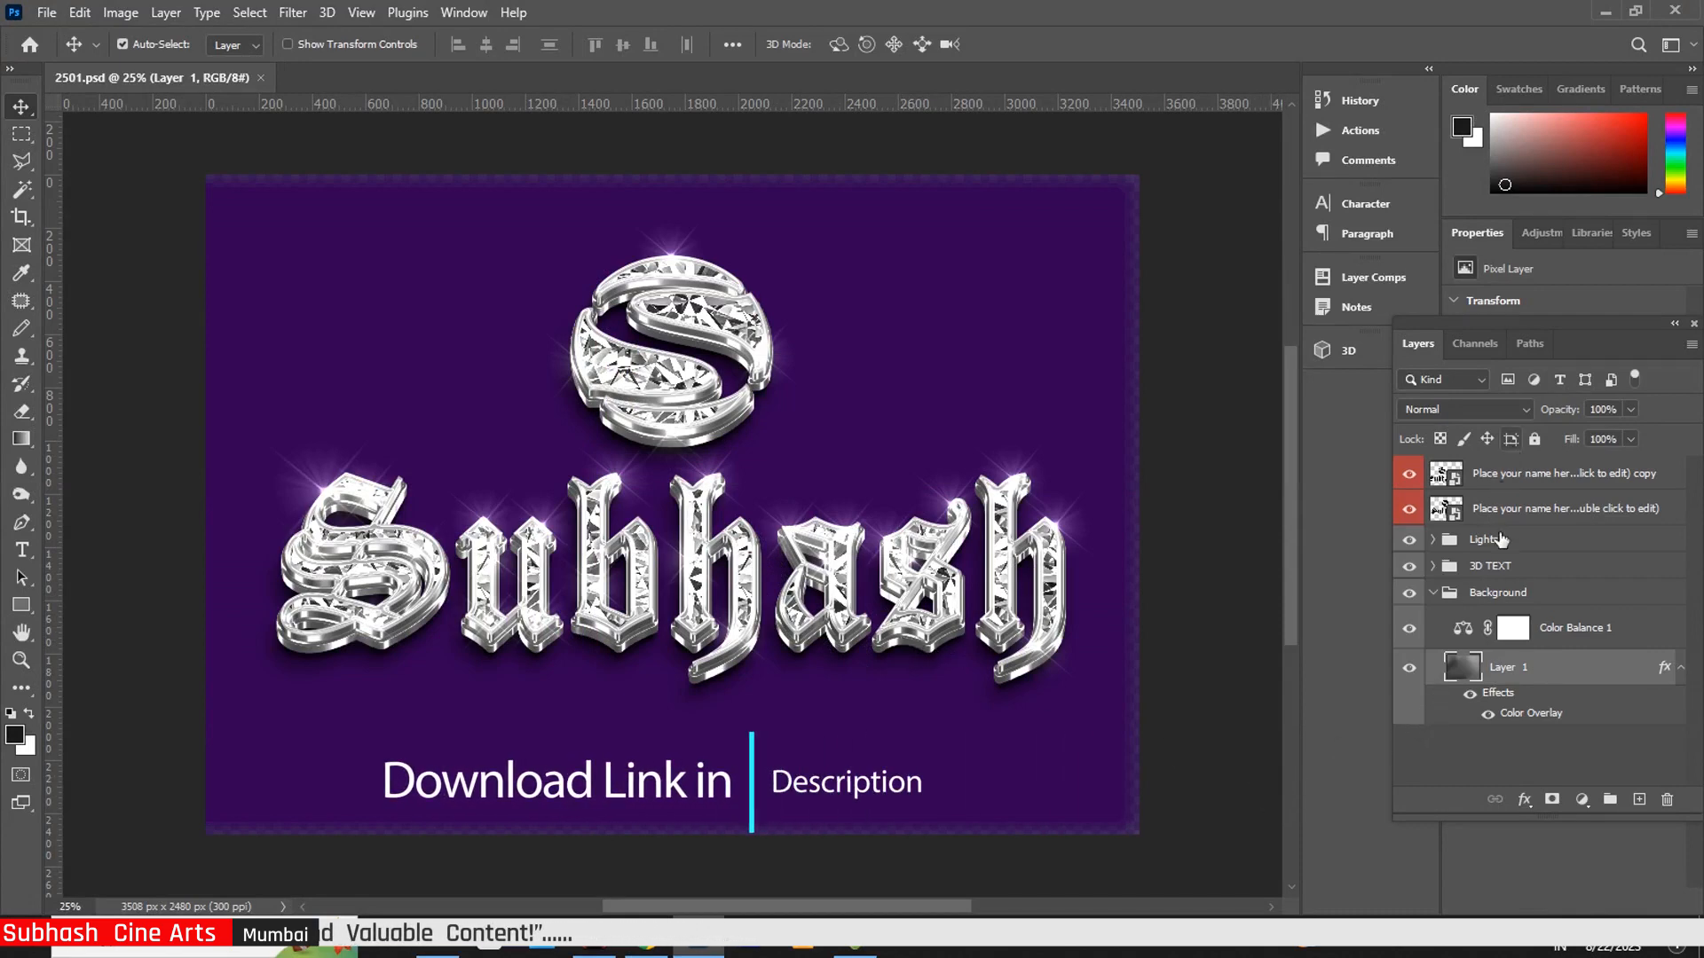
click(1431, 593)
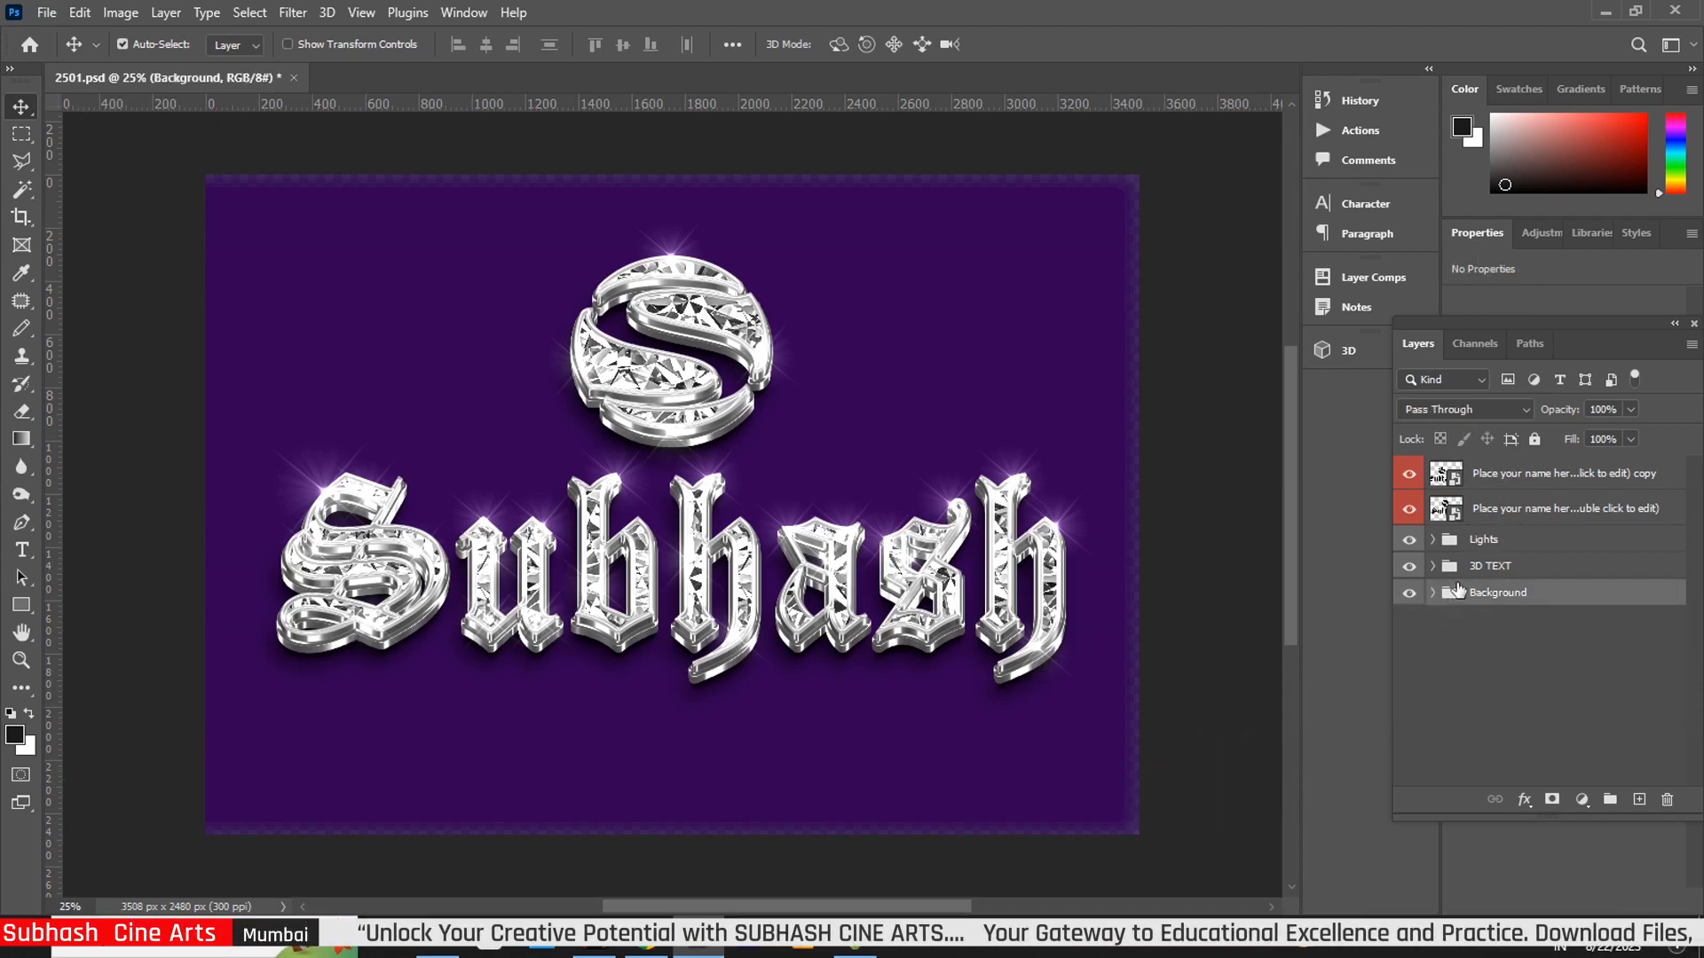
Open the contents of the topmost "Place your name here" smart object and identify its logo and text layers by toggling their visibility
double_click(1448, 476)
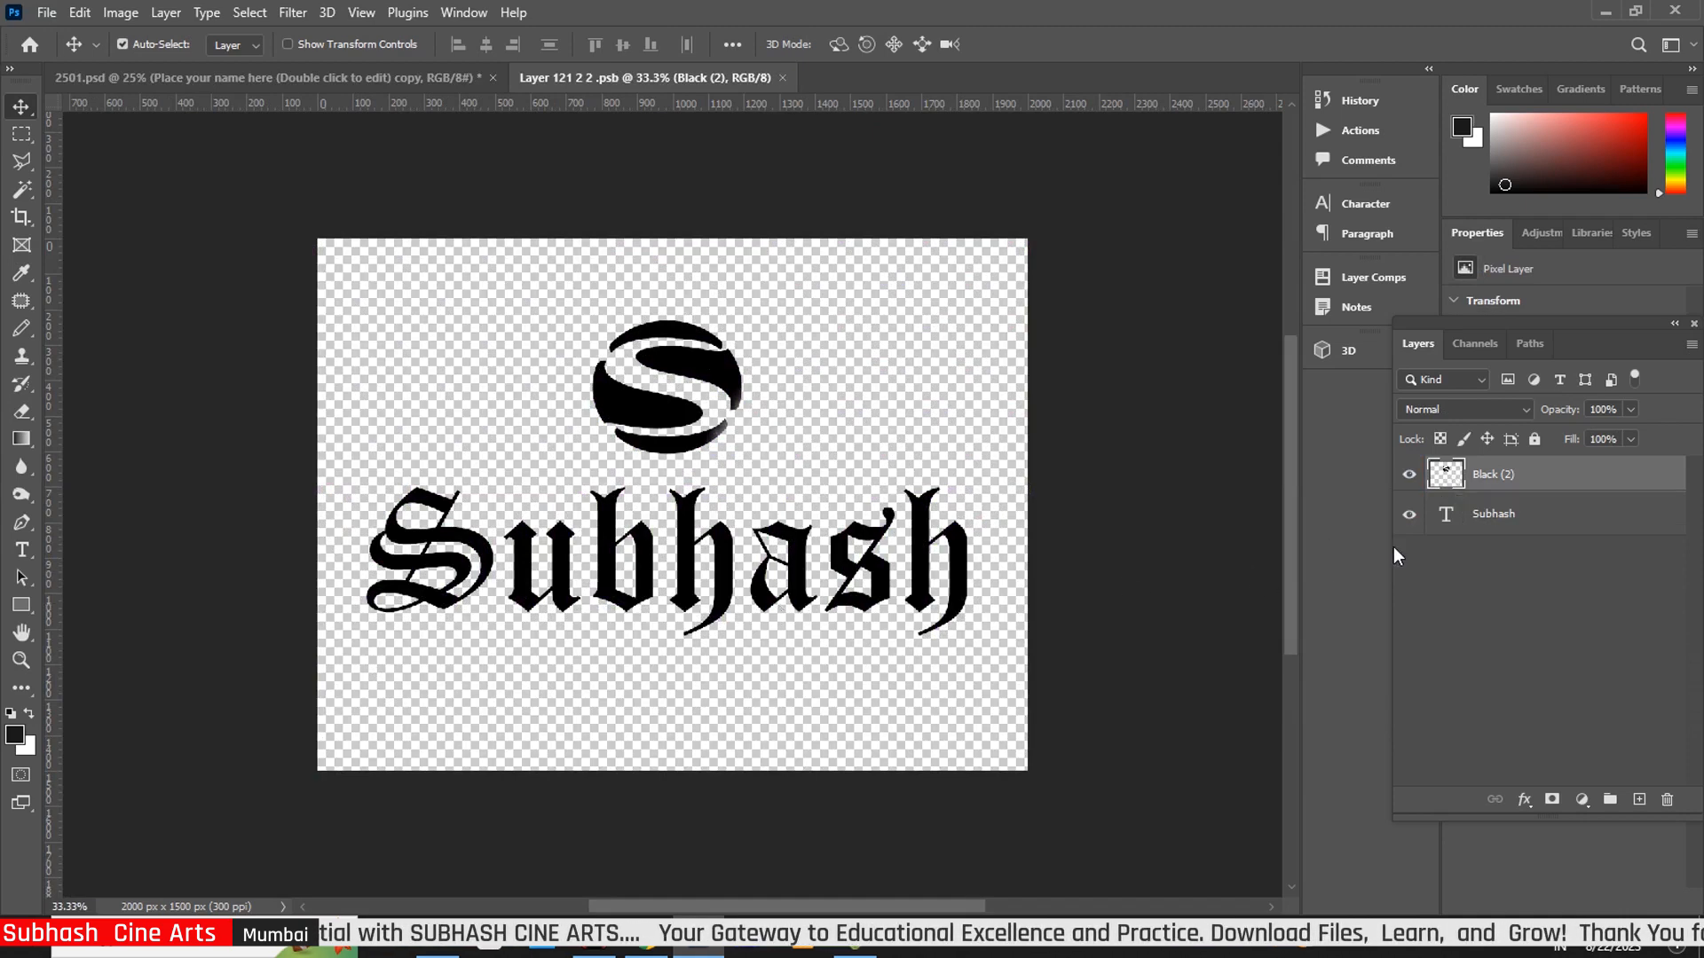
click(1409, 476)
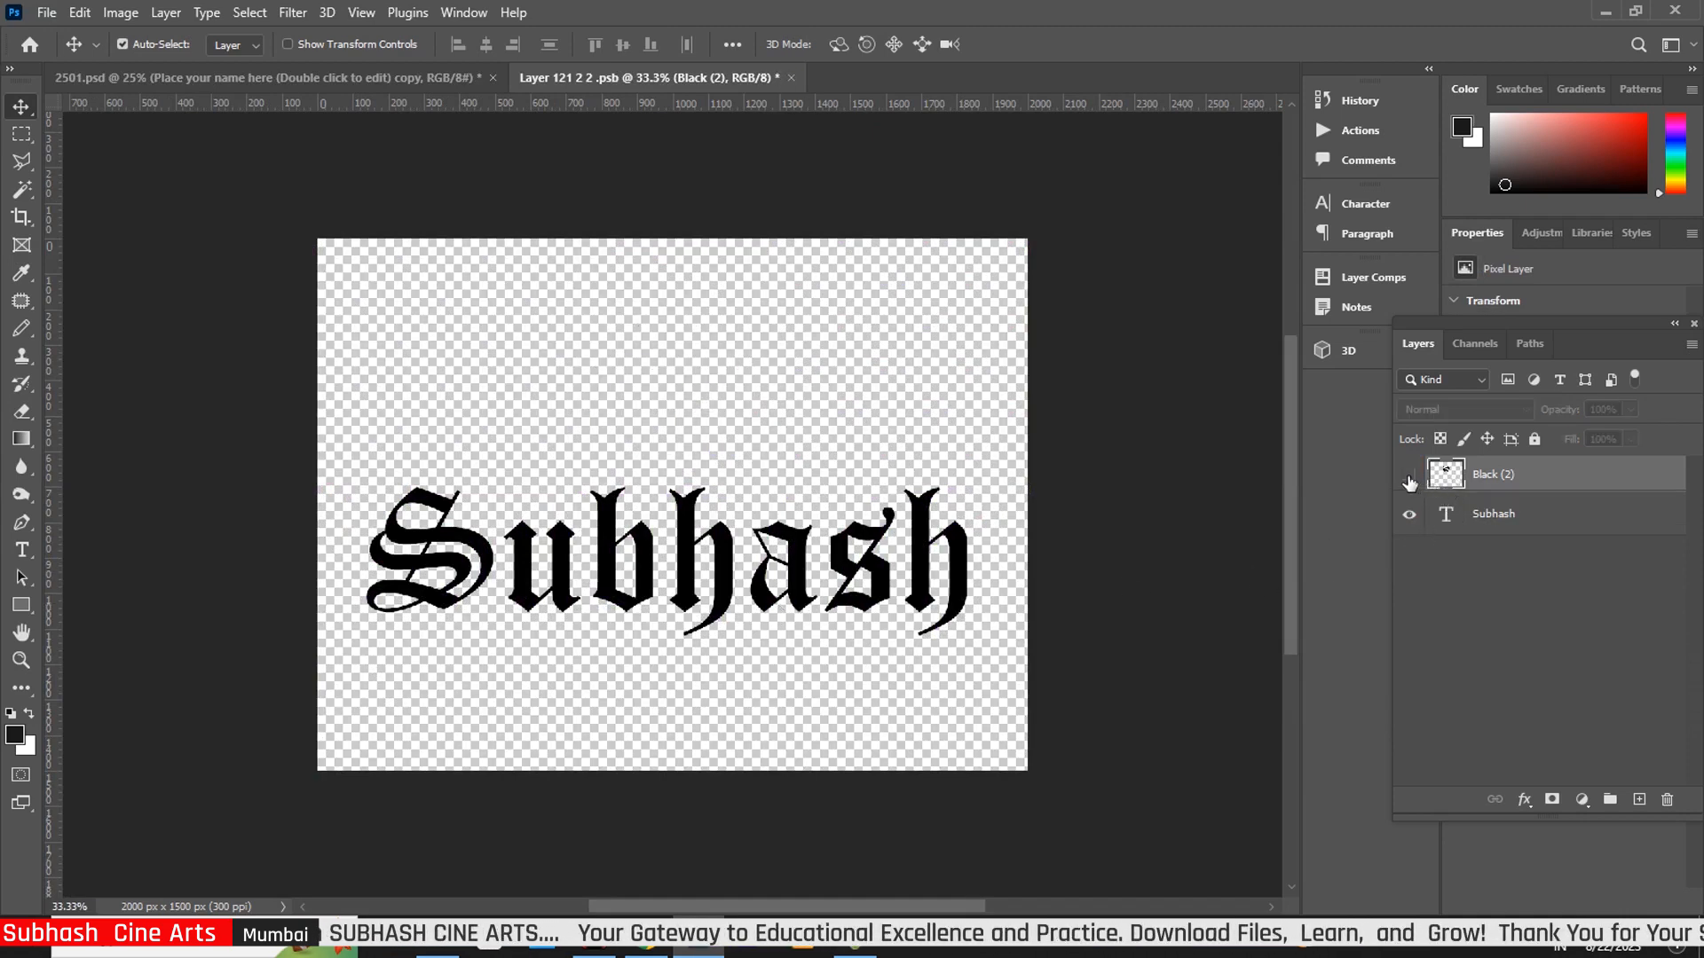
click(1409, 476)
click(1409, 516)
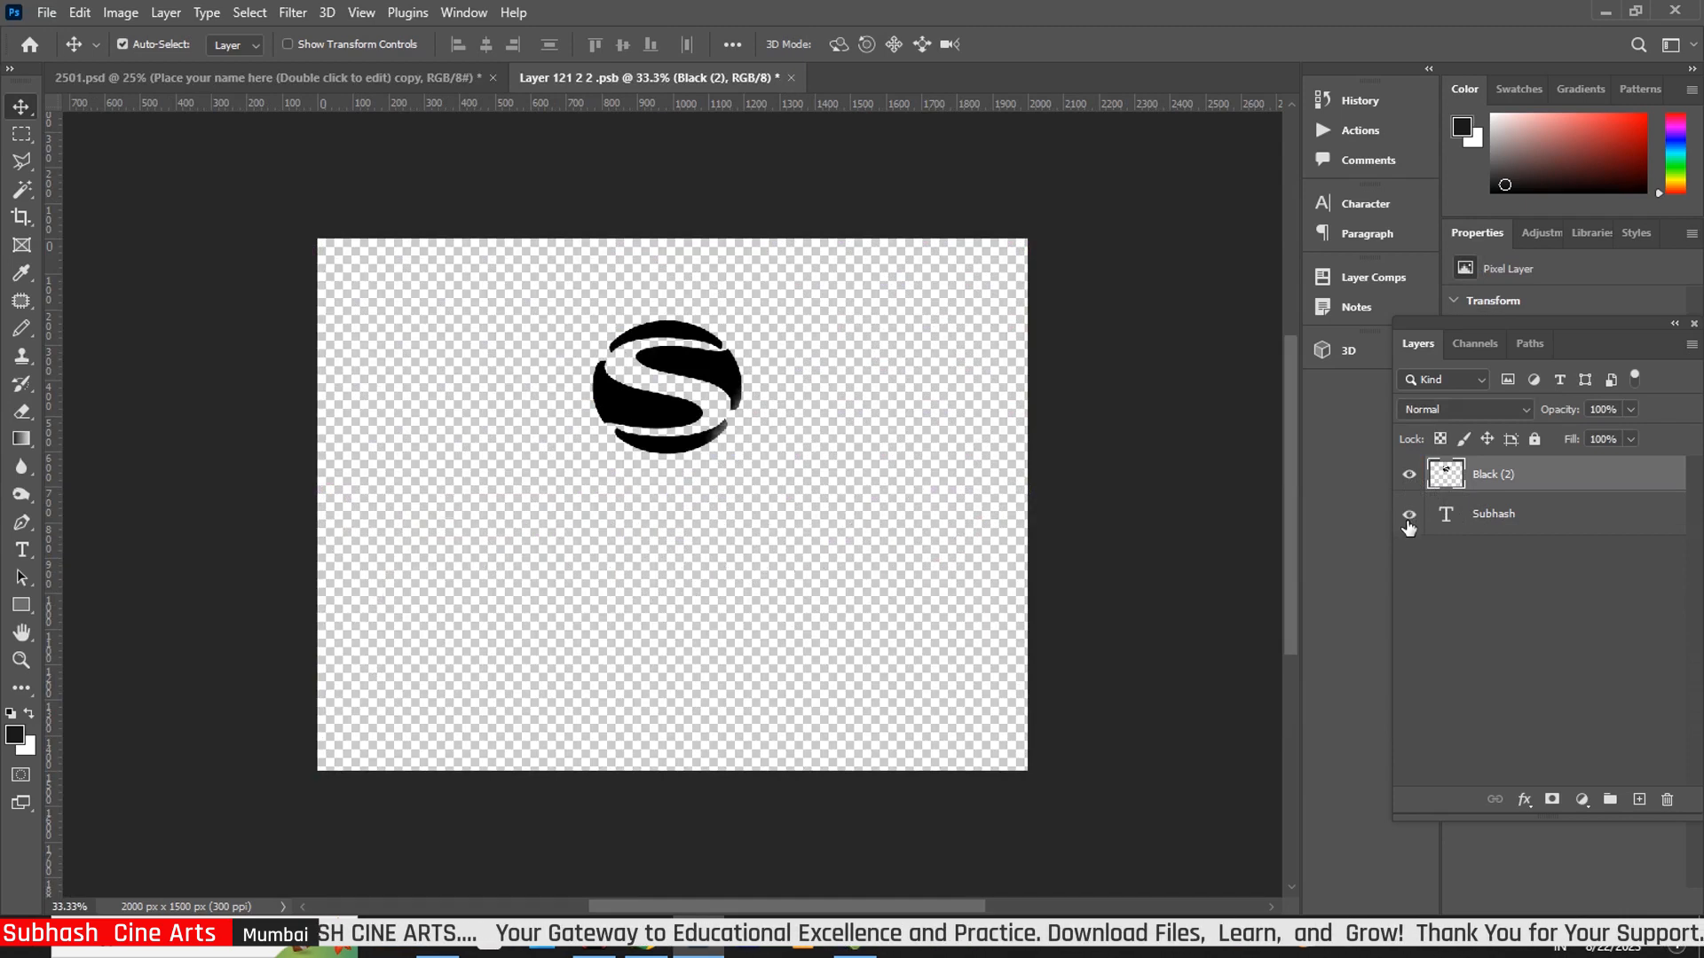
click(1408, 521)
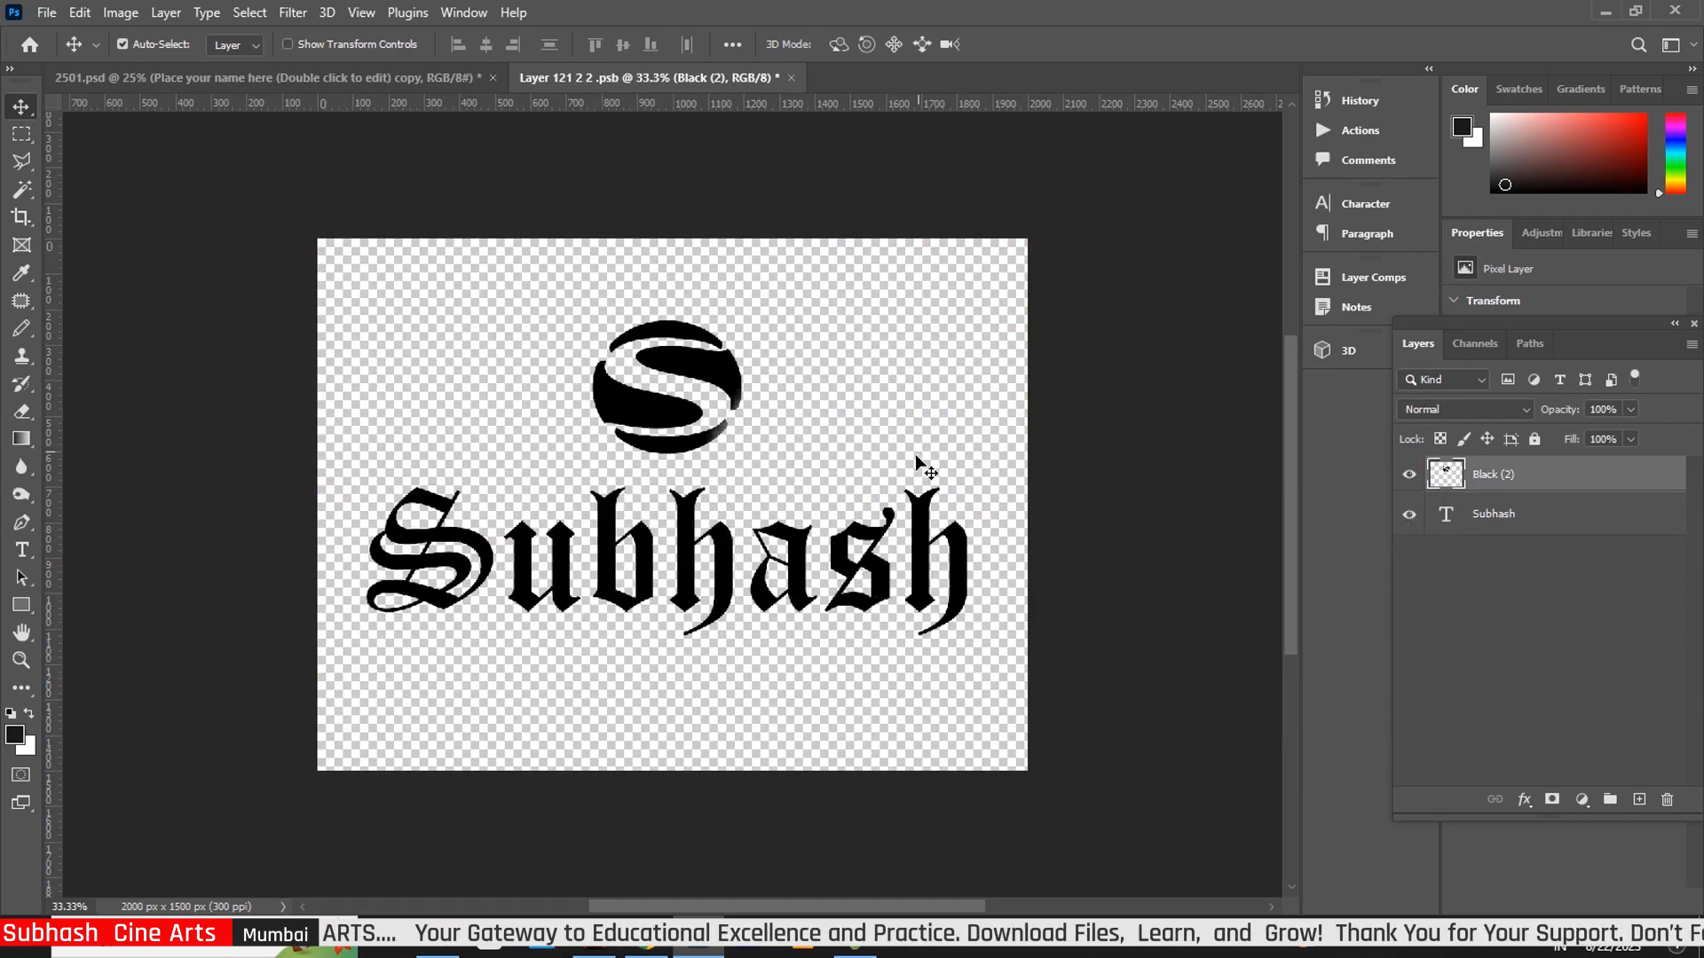
Replace the wording of the text layer with "Subhash" and commit the text edit
double_click(1443, 515)
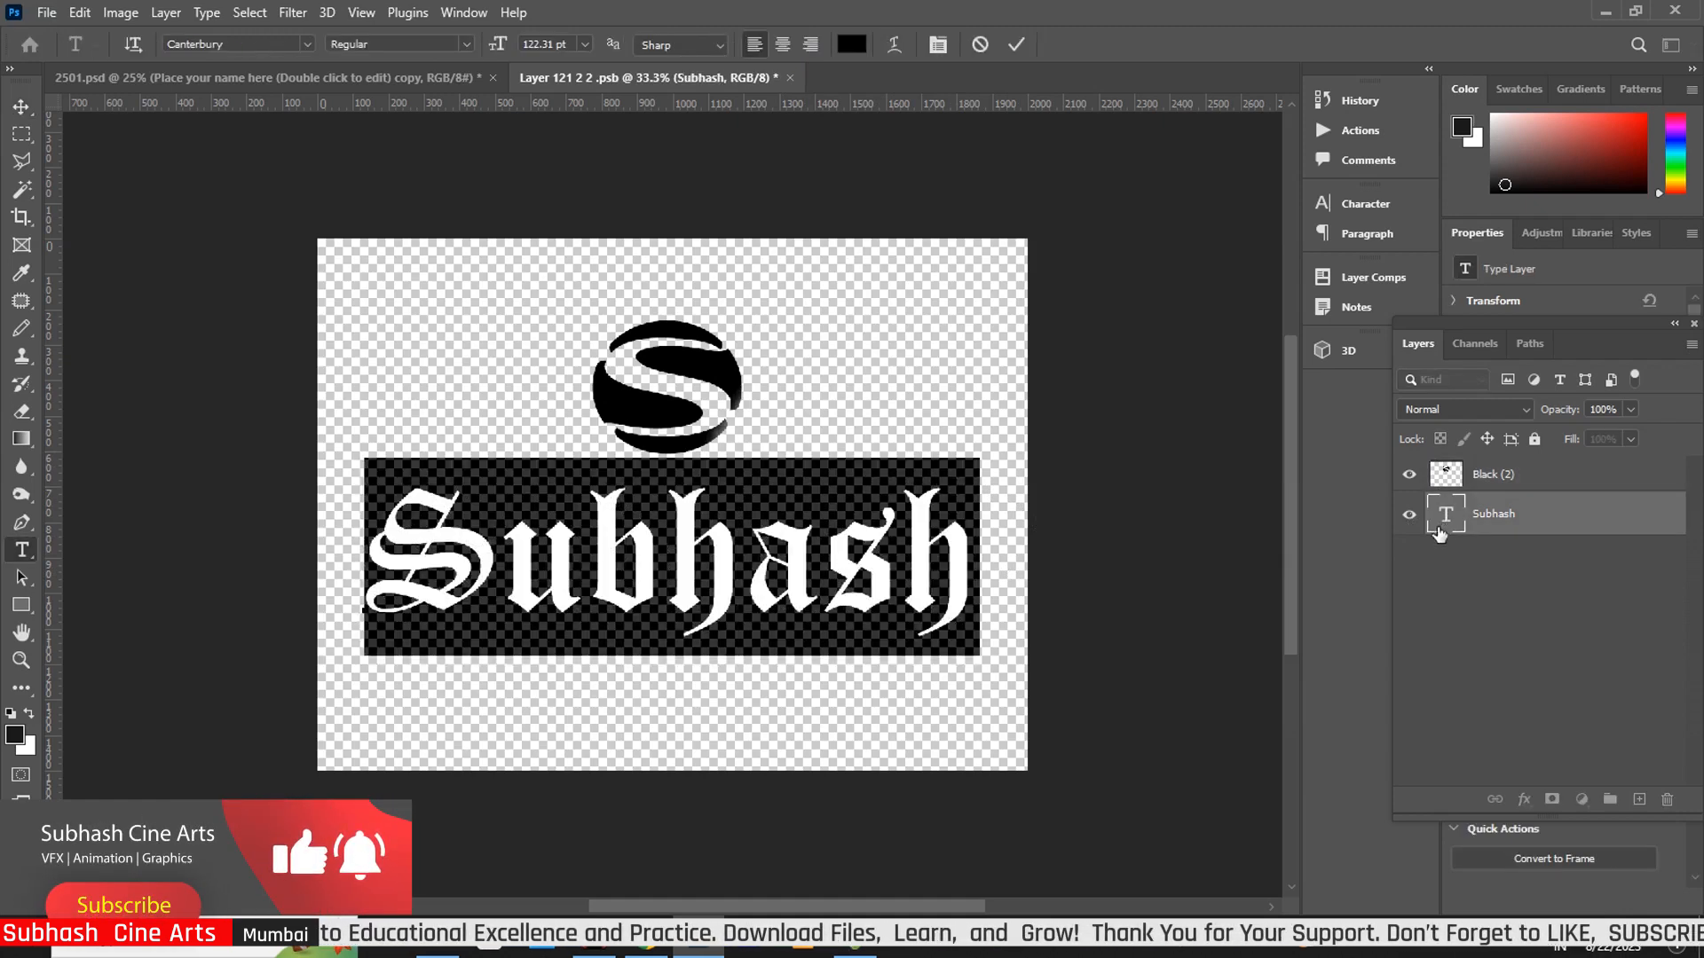
text(S)
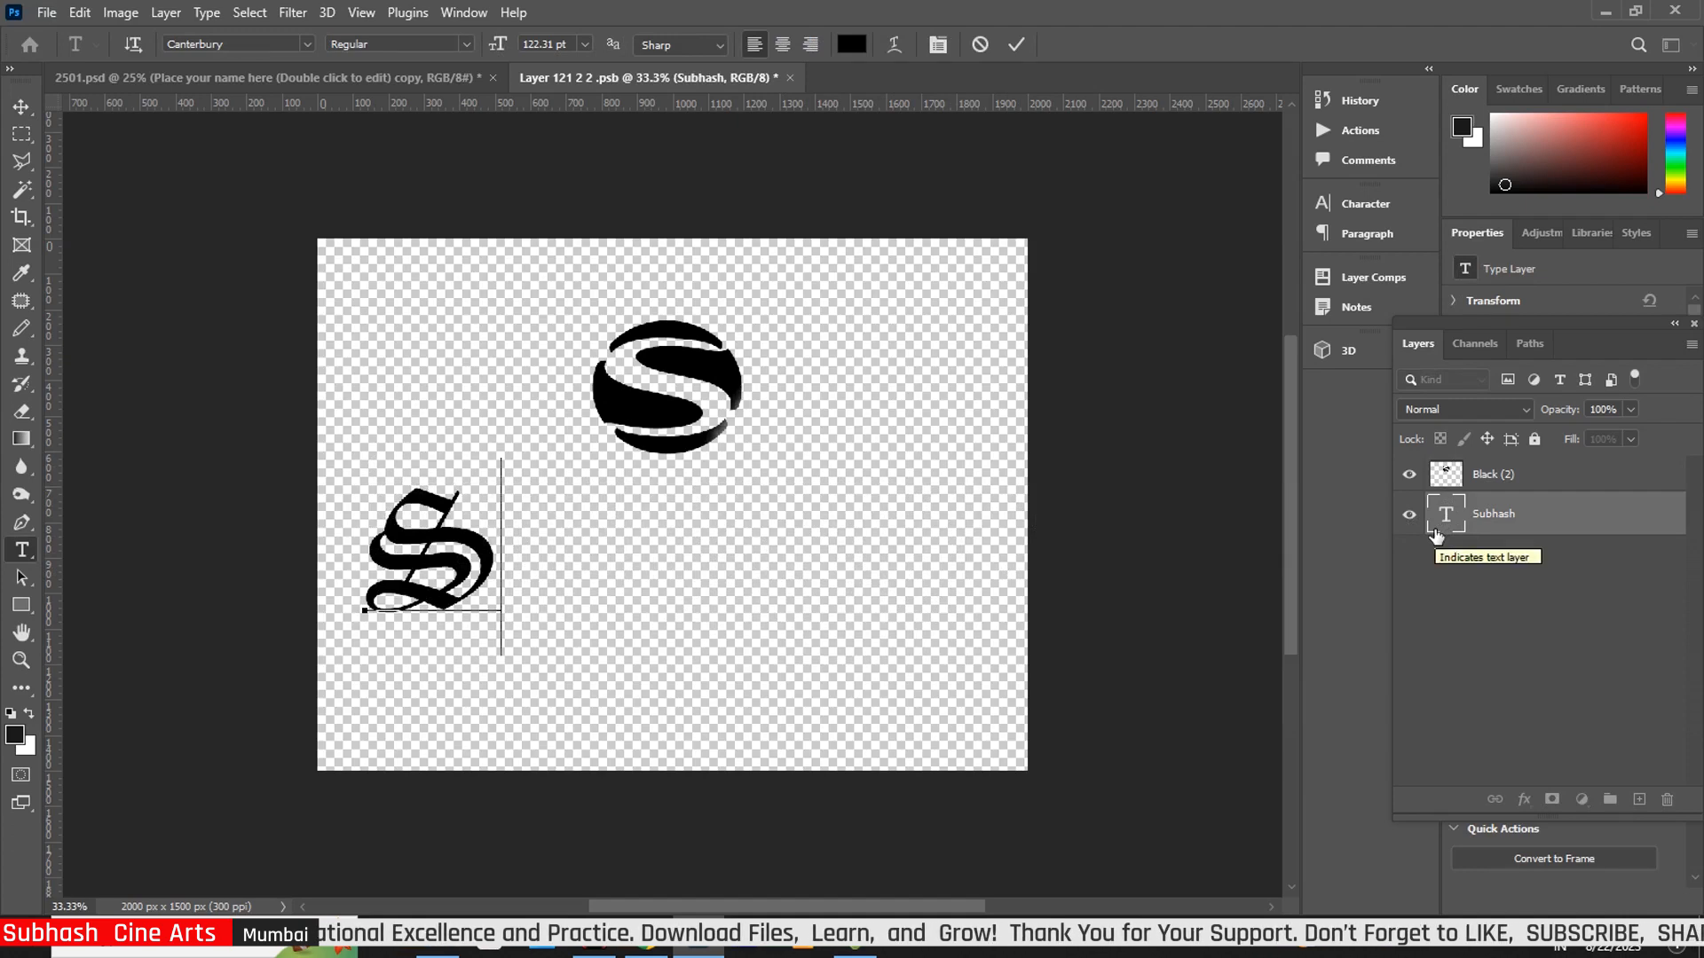
text(ubha)
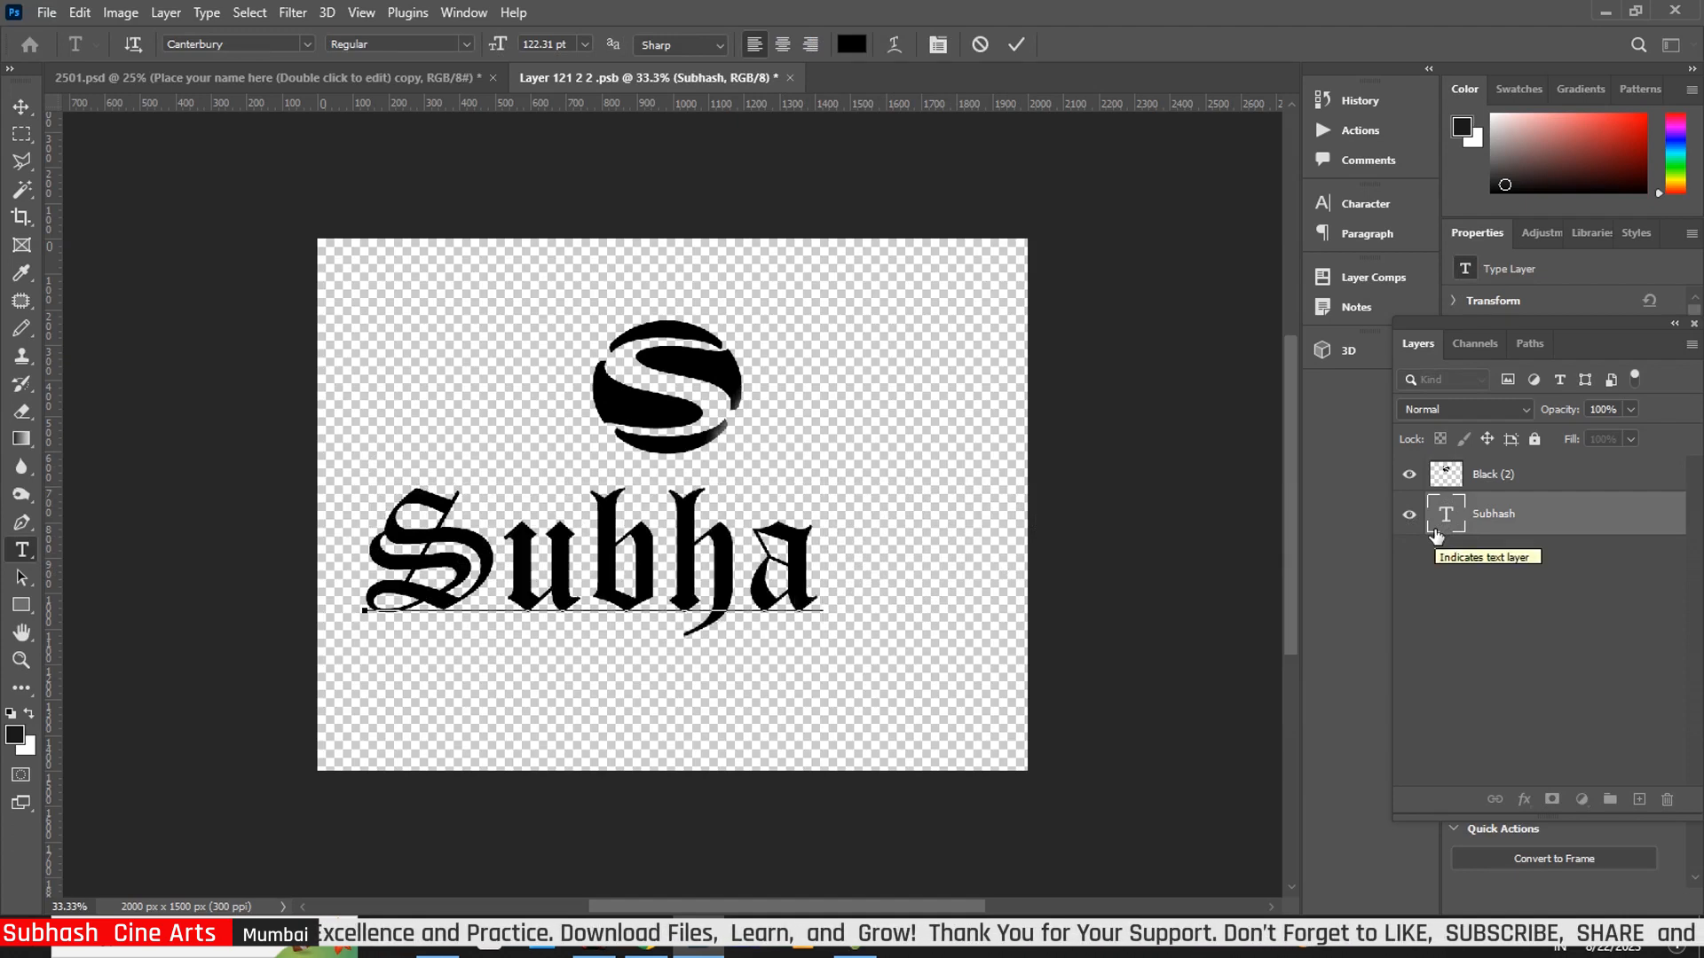
text(sh)
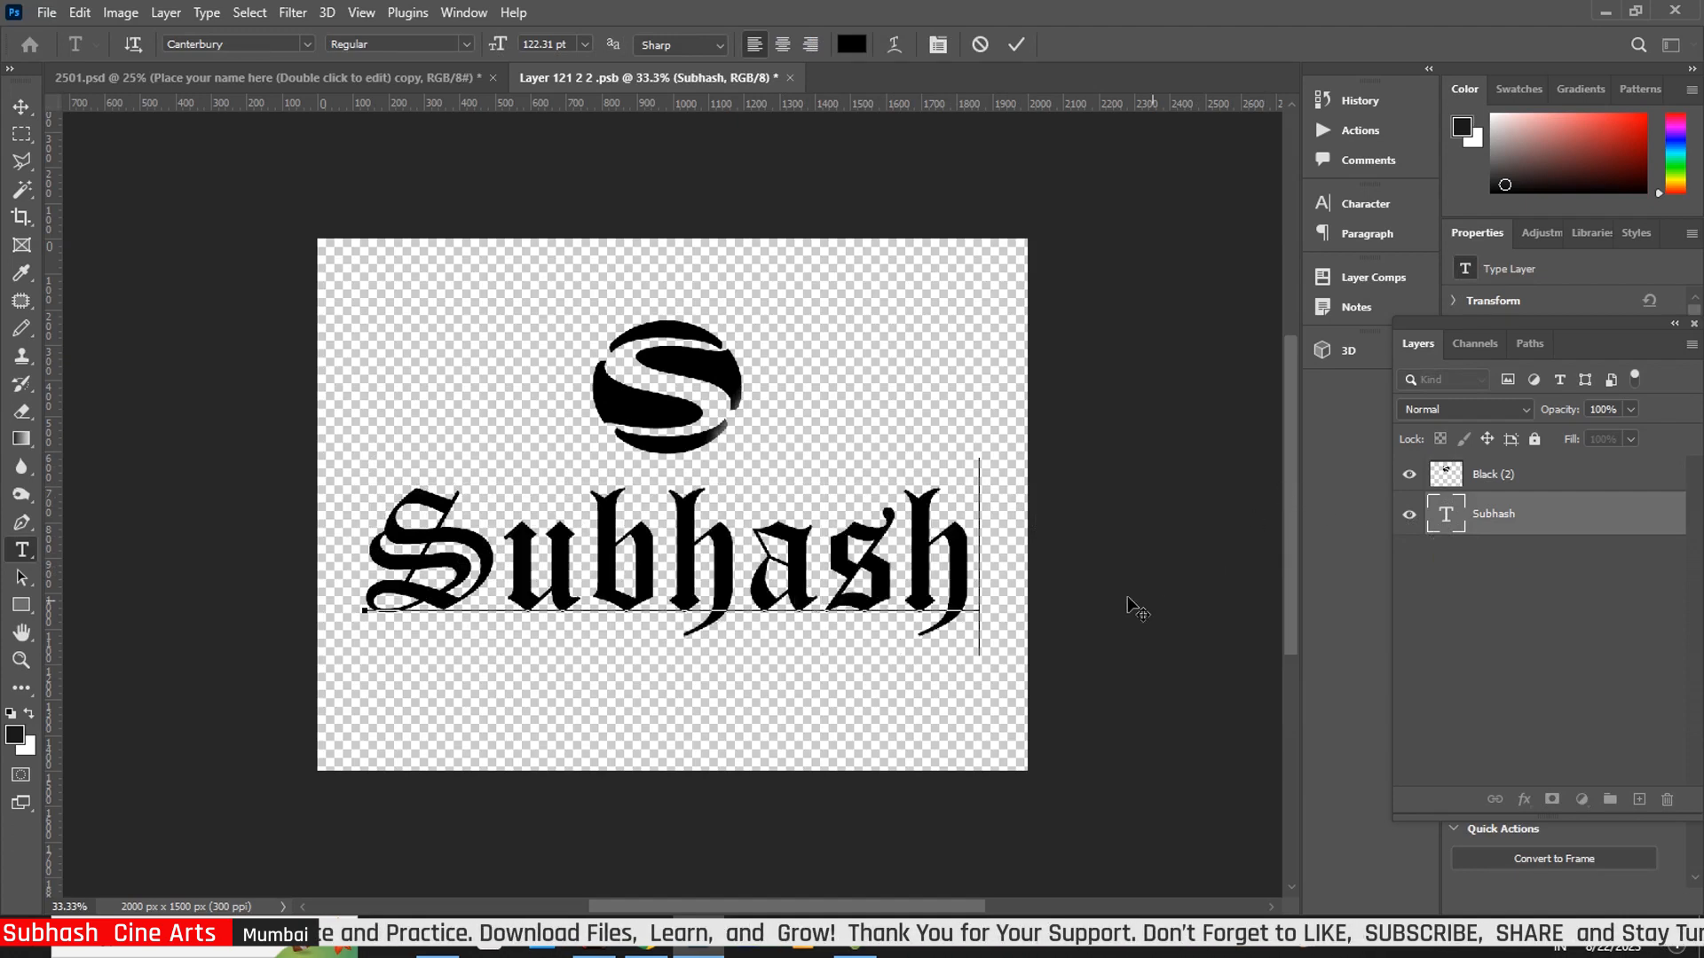
click(26, 113)
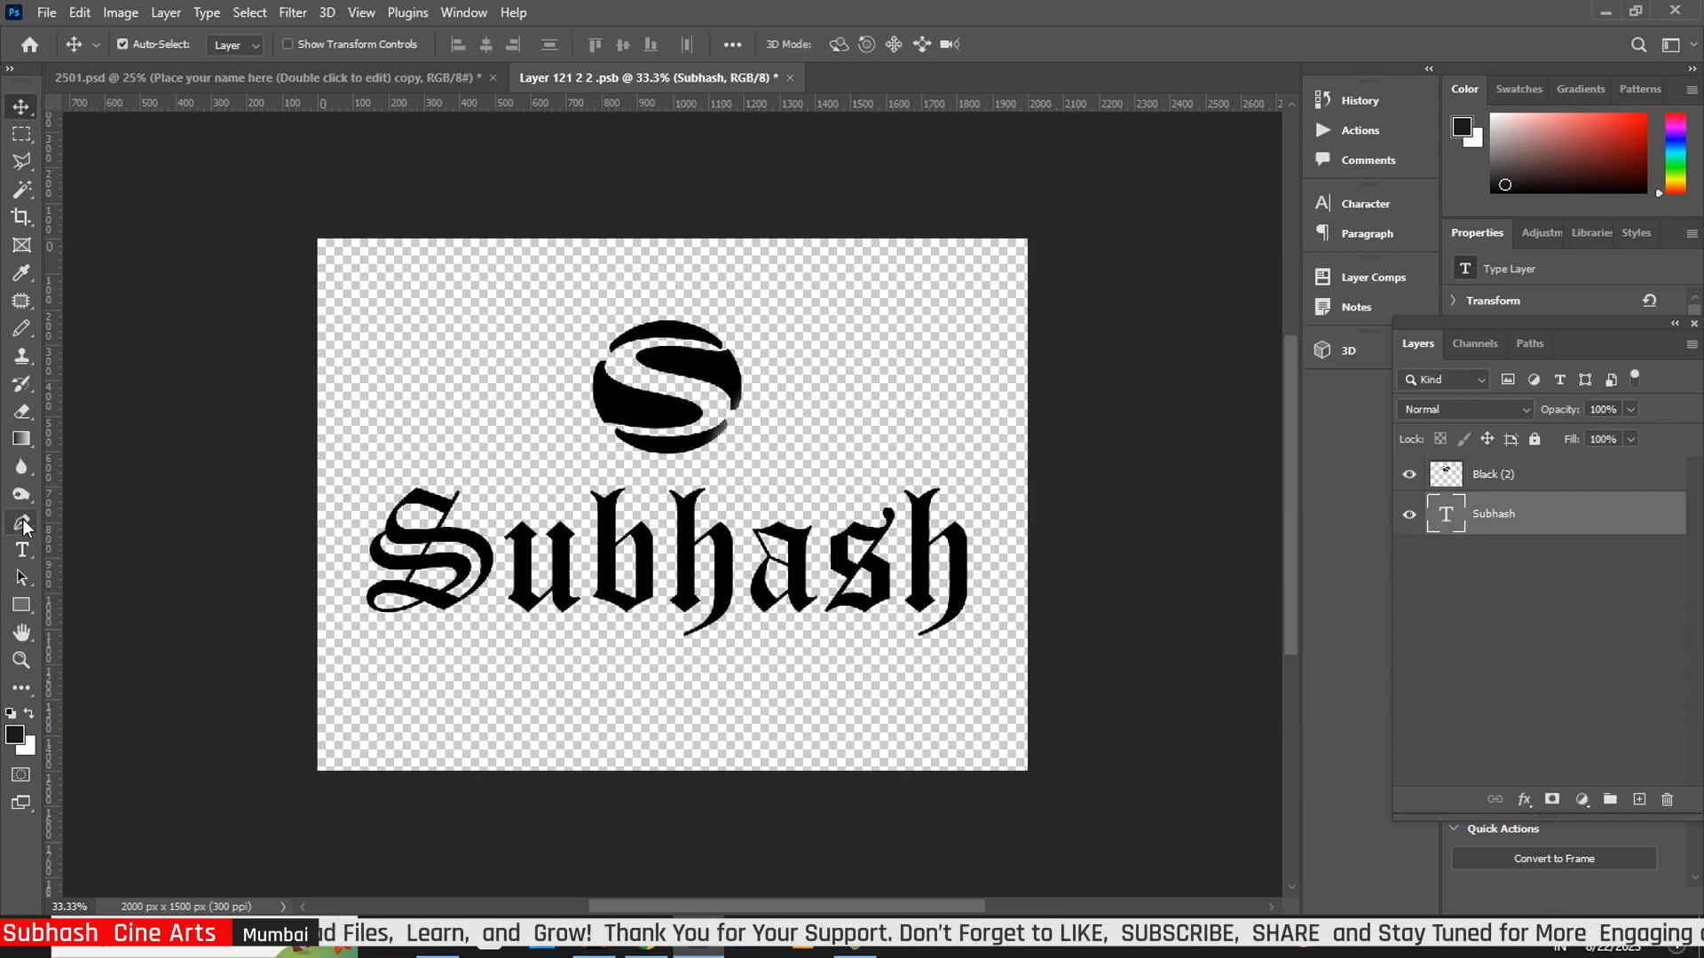
Try other fonts such as AADevApsBil on the Subhash text and set it back to Canterbury
click(22, 551)
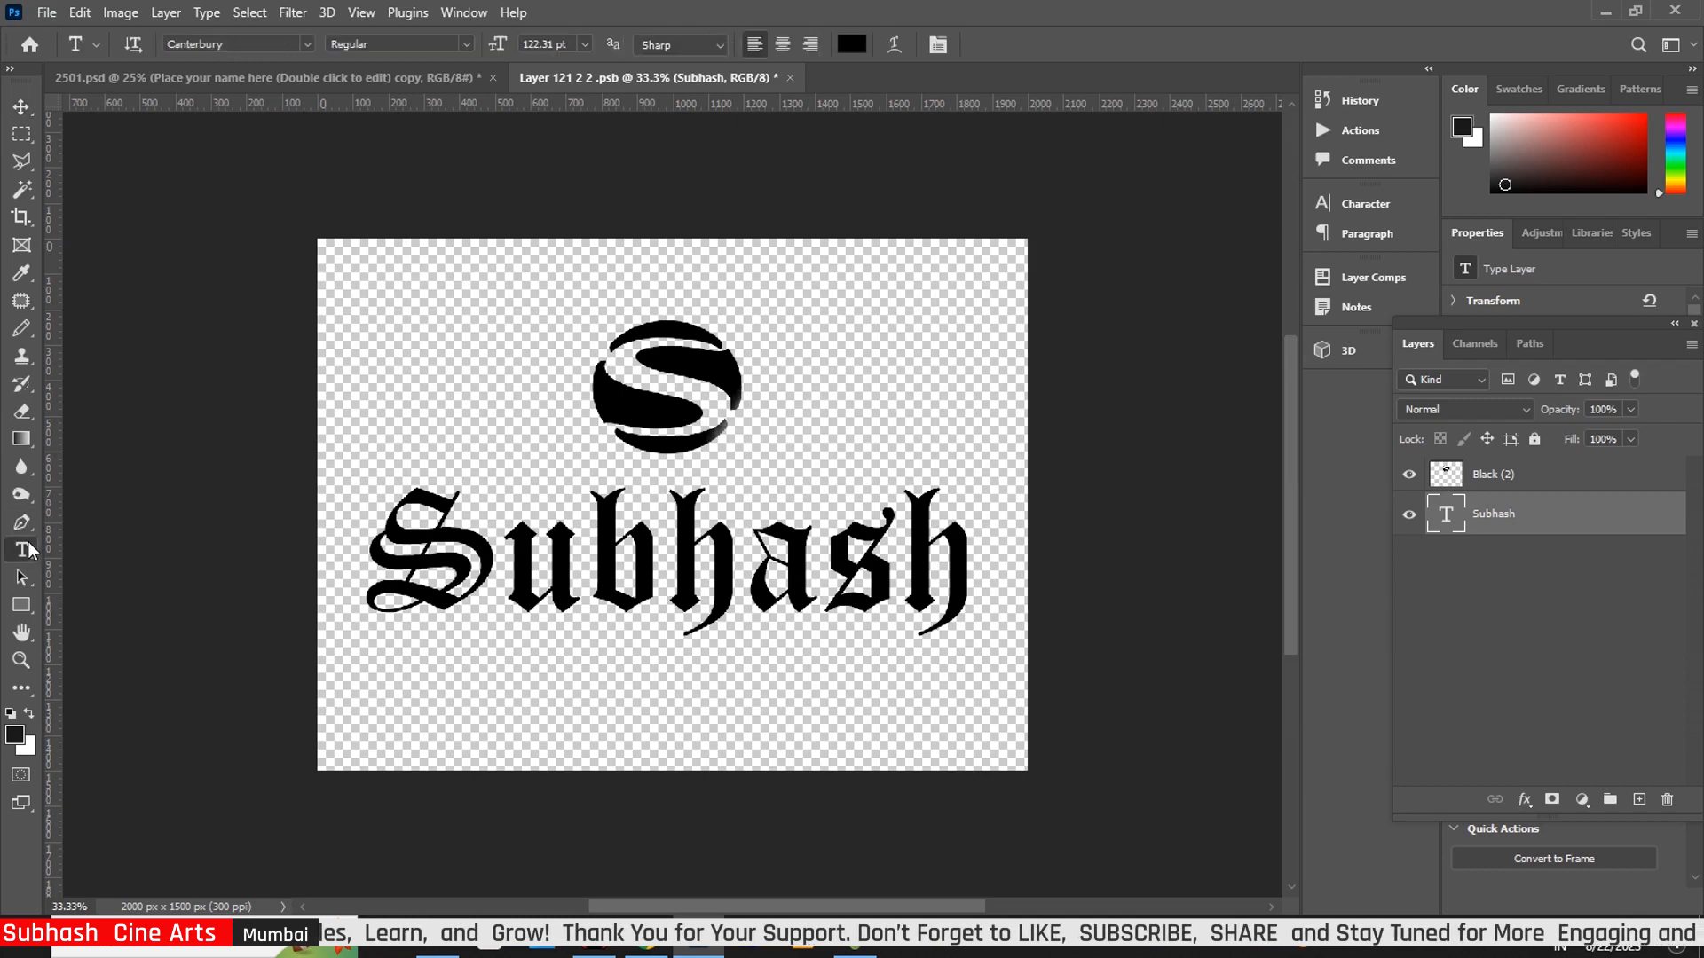
click(307, 46)
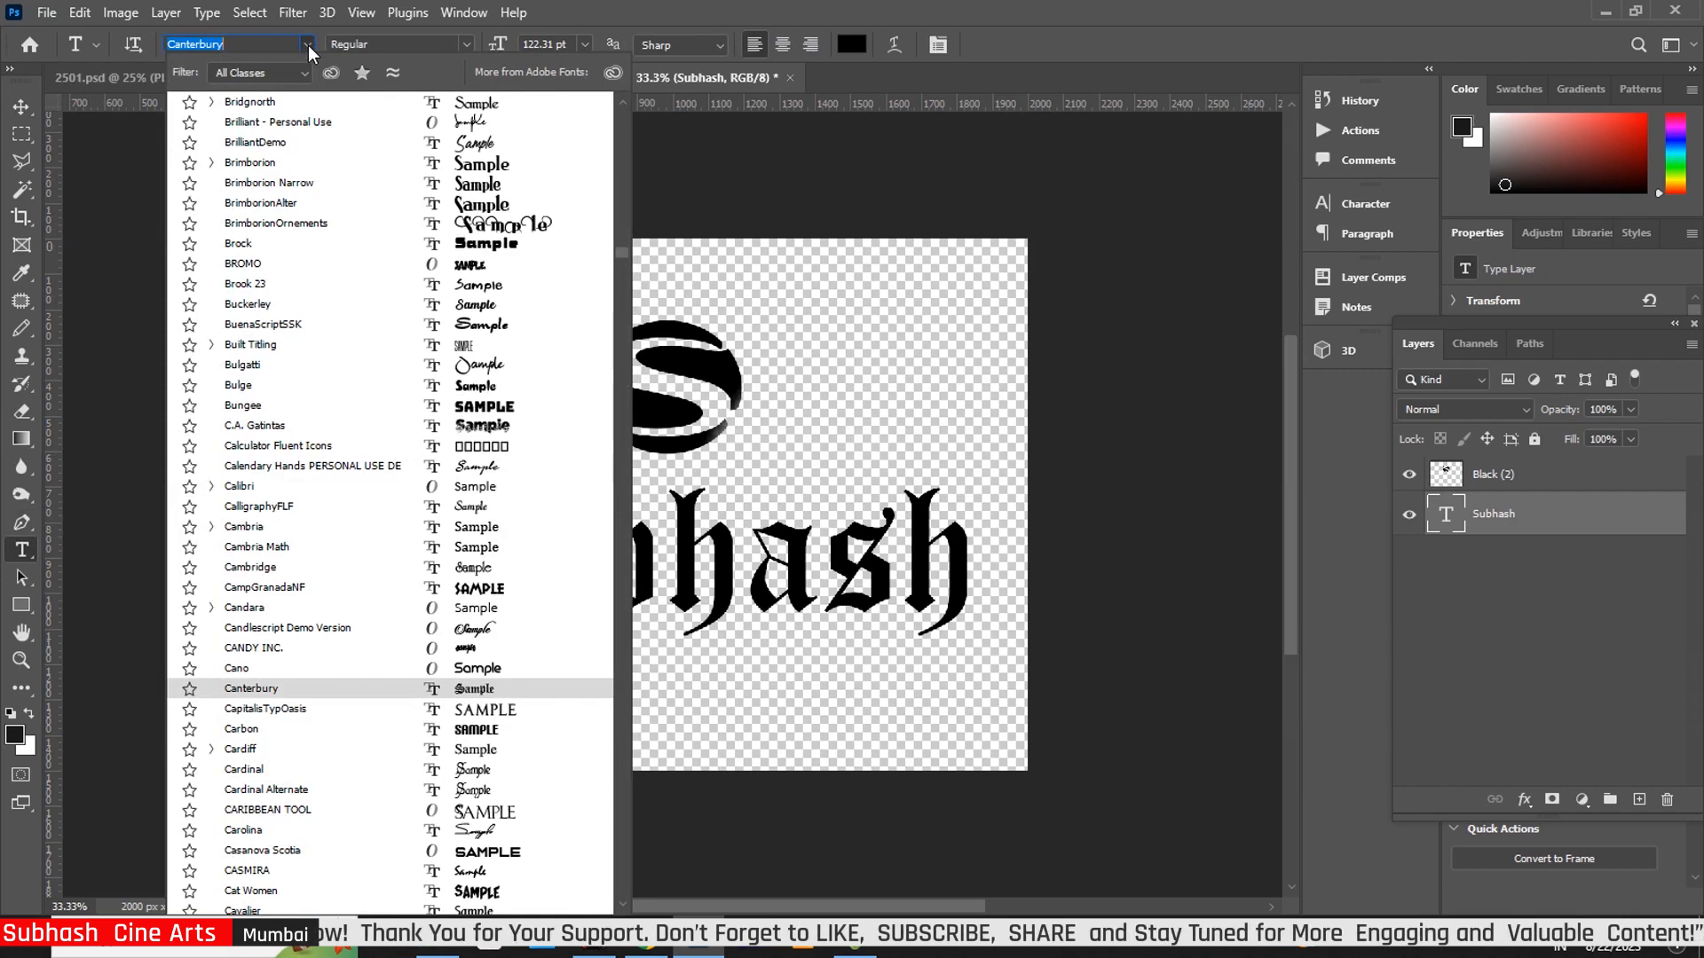
click(485, 692)
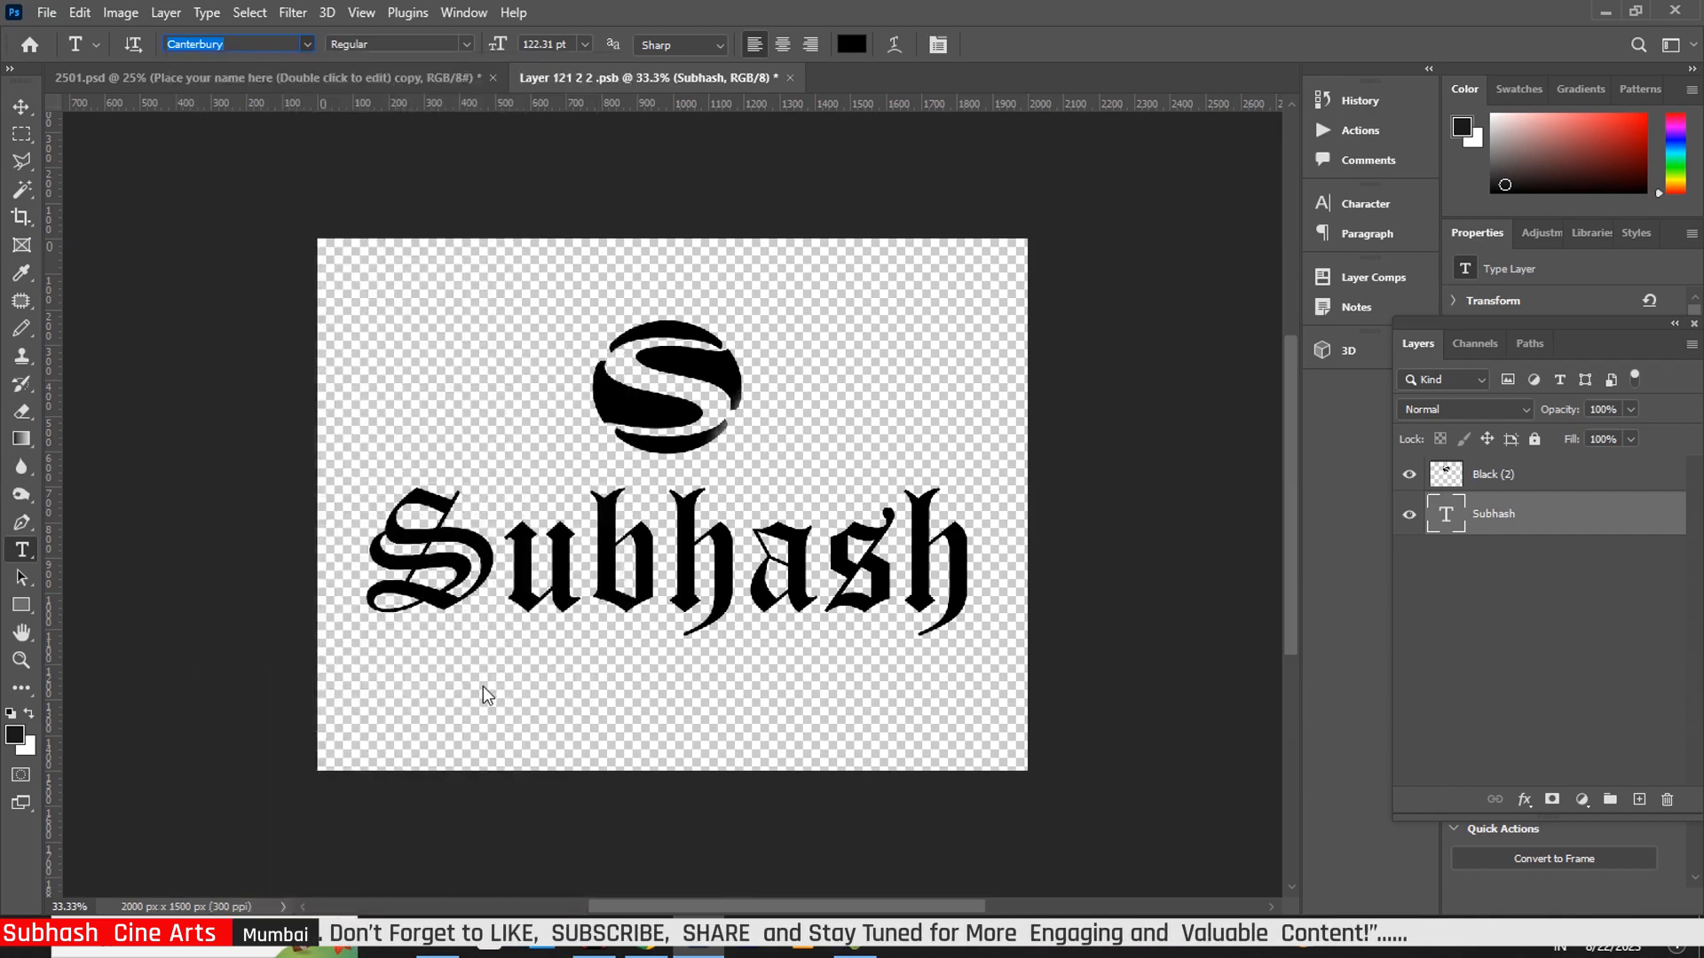
click(308, 44)
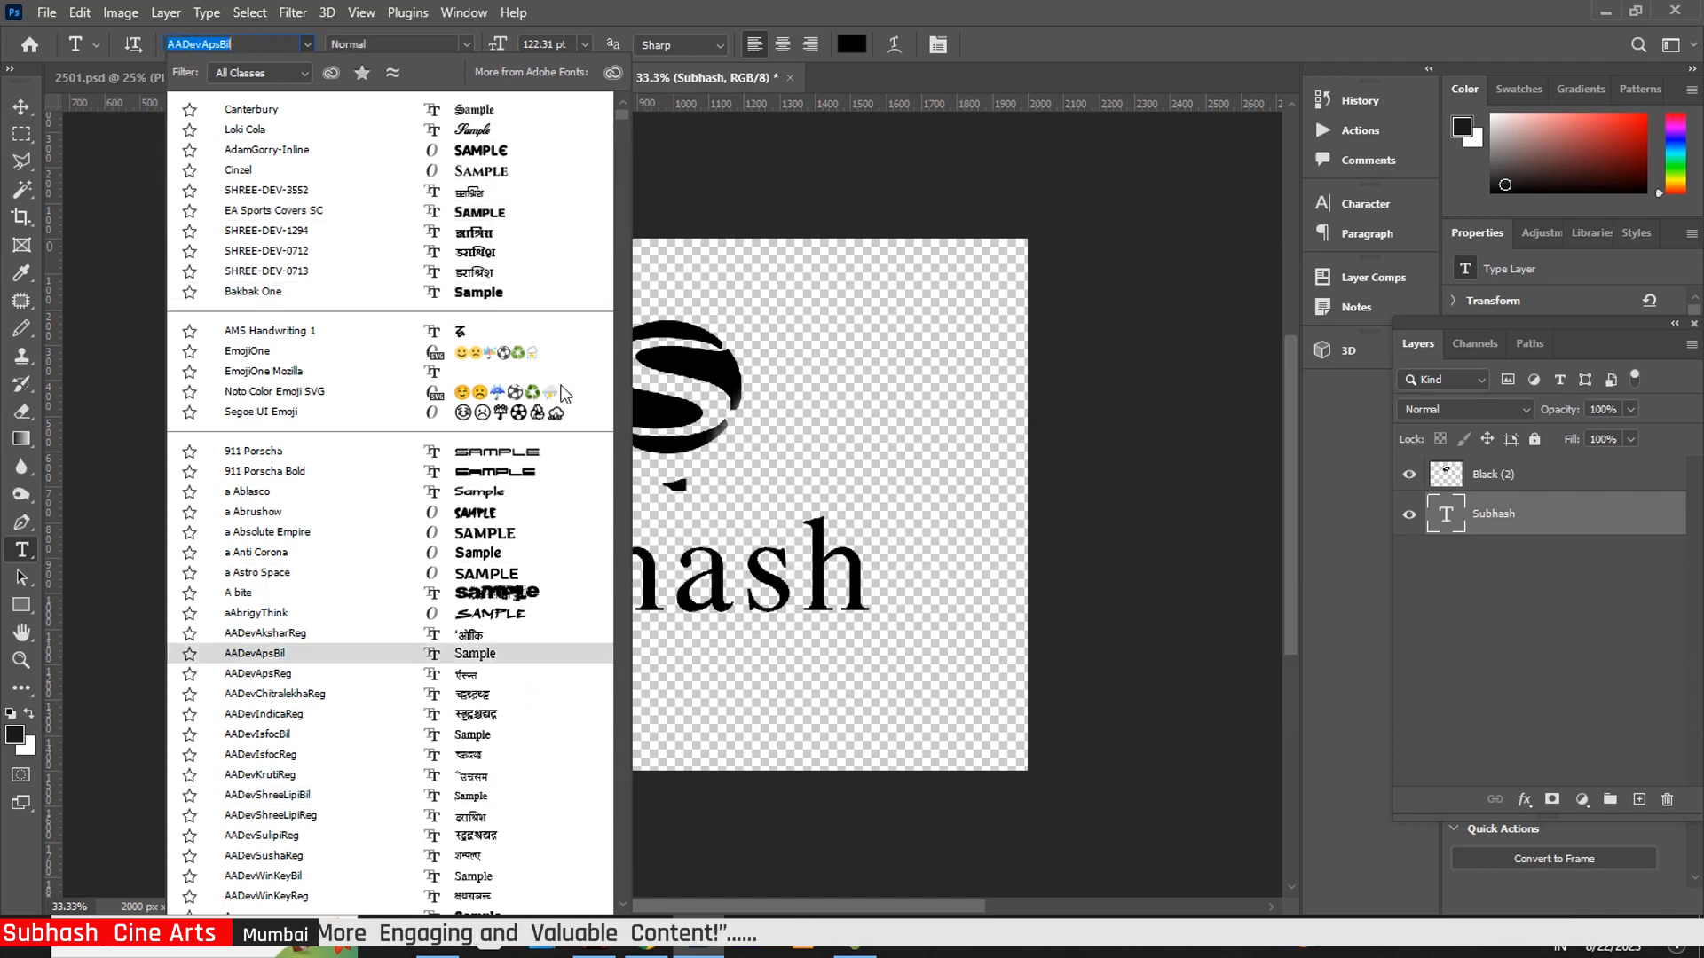
click(479, 116)
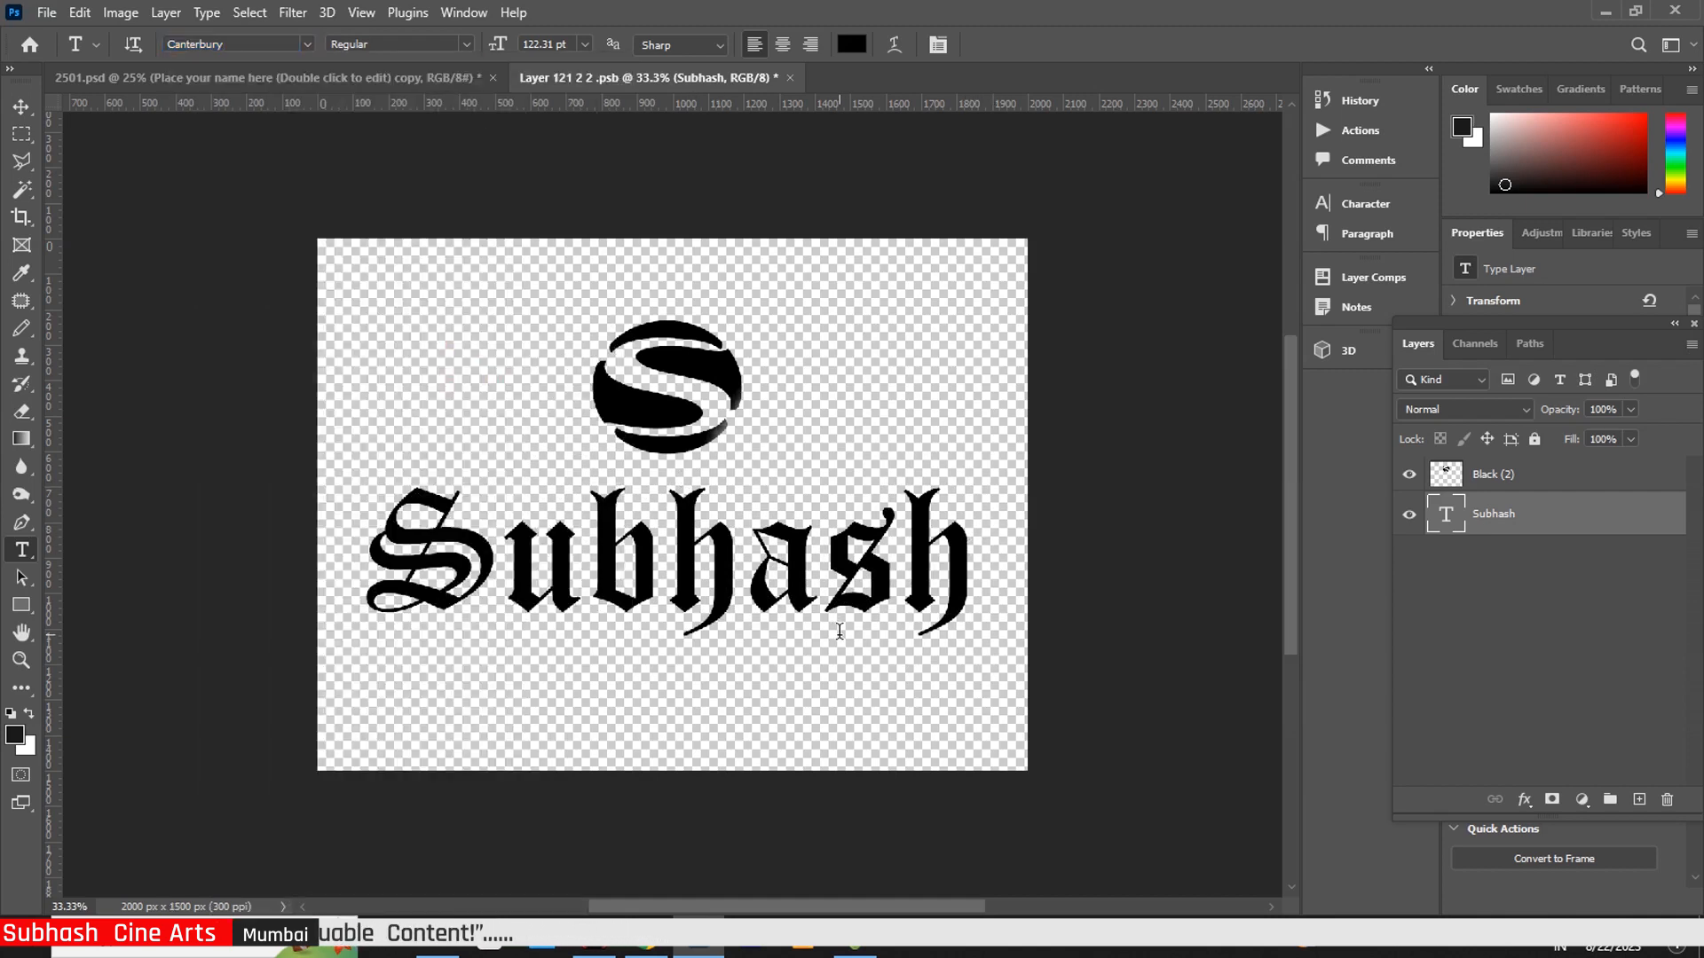
Enlarge the round S logo above the text to about 108.6%, and close the smart object document with its changes saved
click(22, 107)
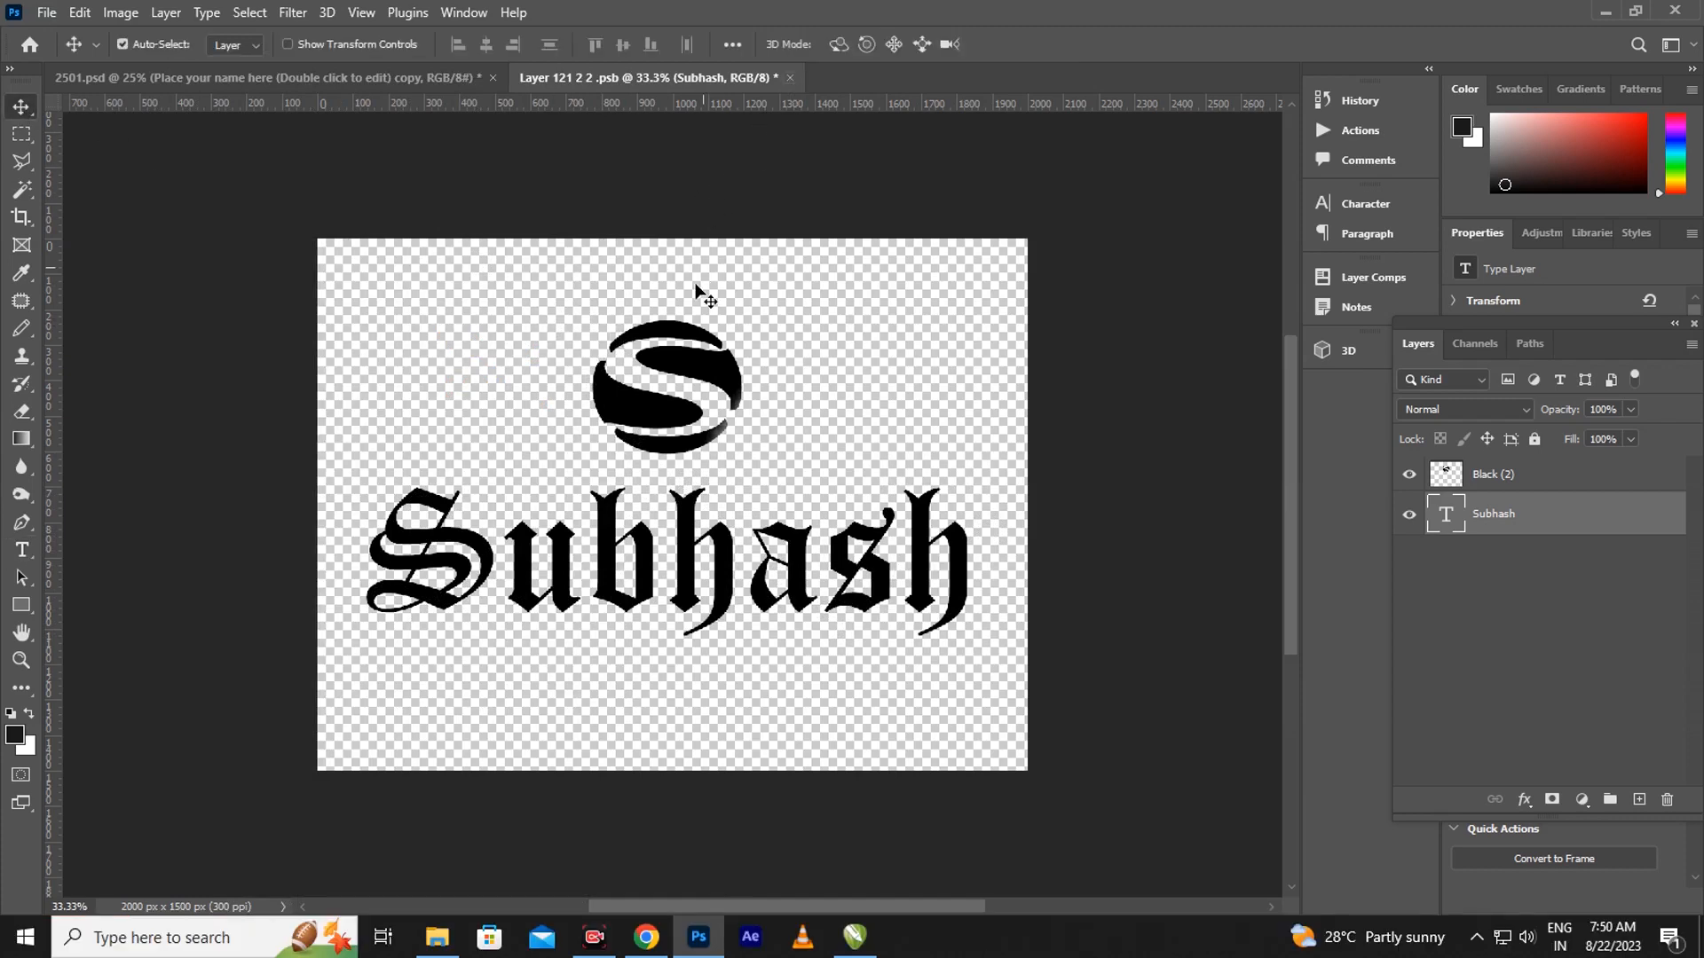
click(703, 374)
key(ctrl+t)
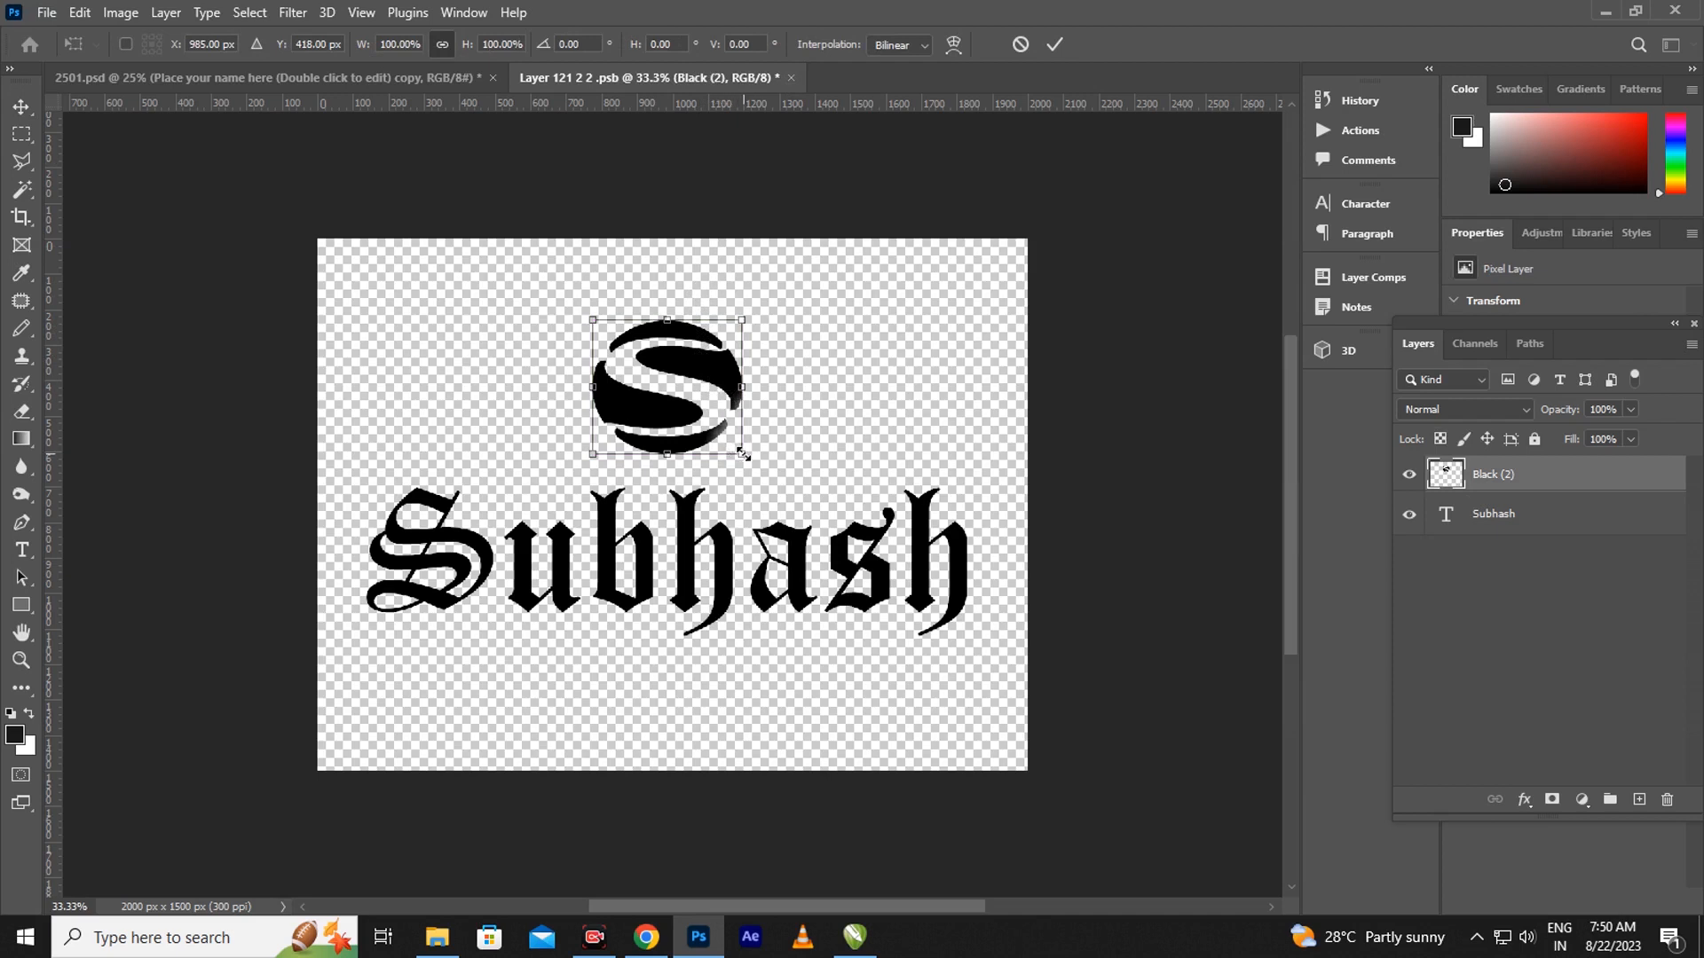
drag(744, 455, 750, 460)
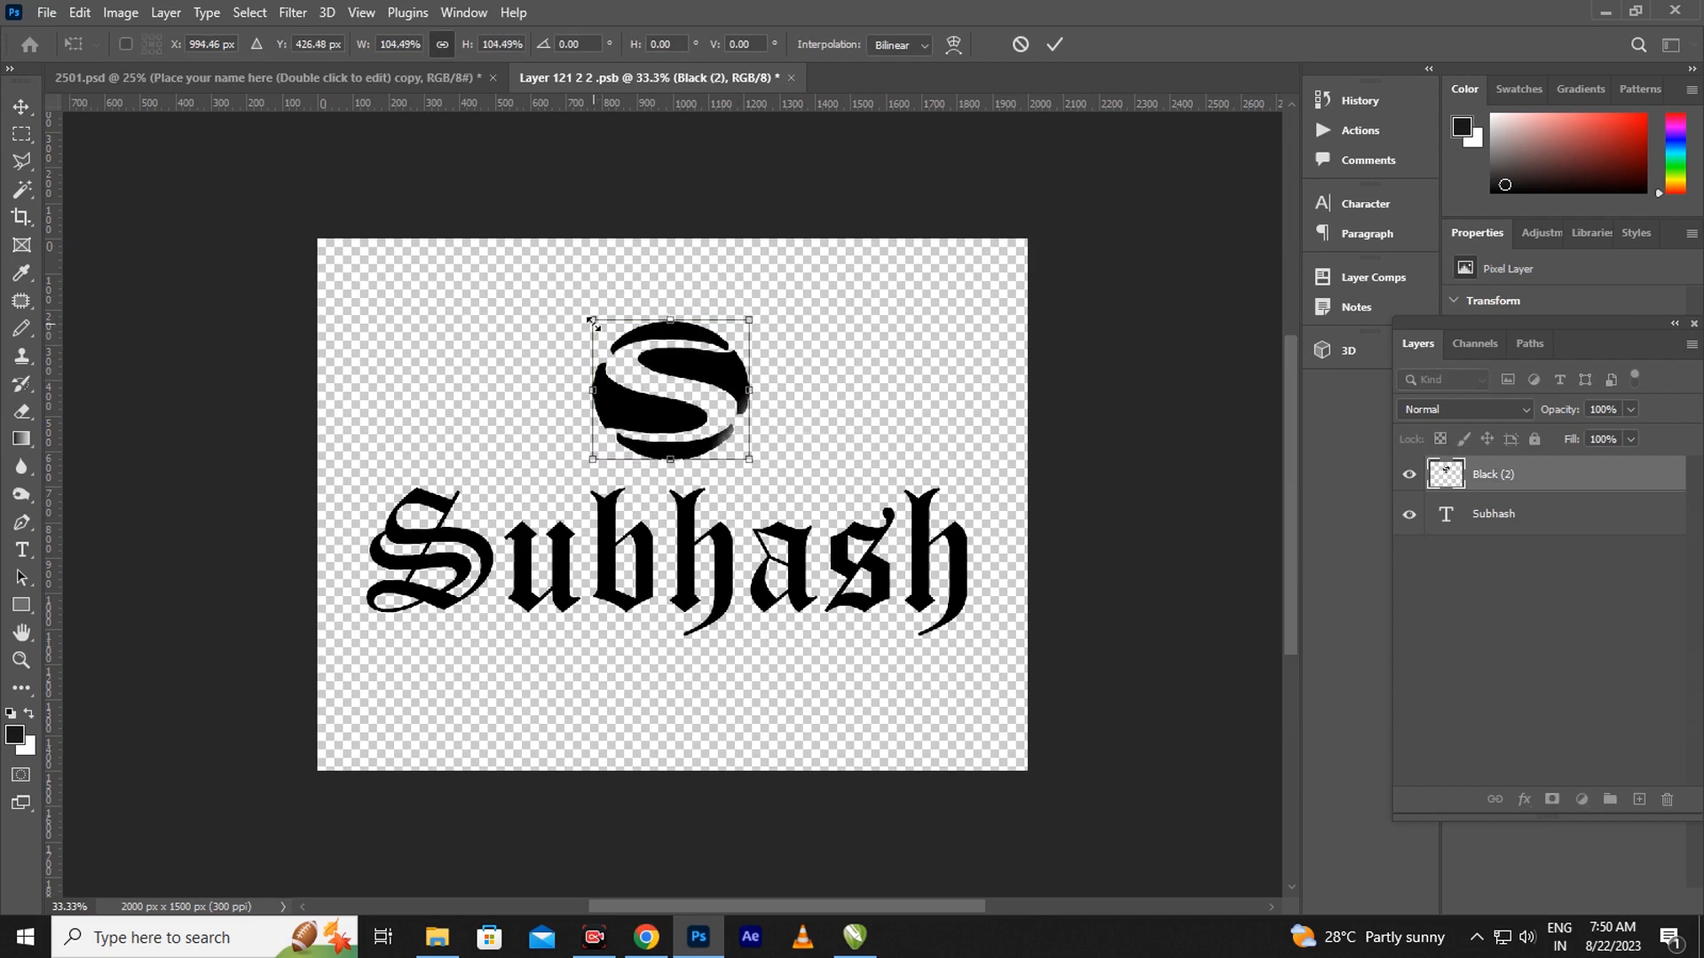
drag(590, 317, 586, 314)
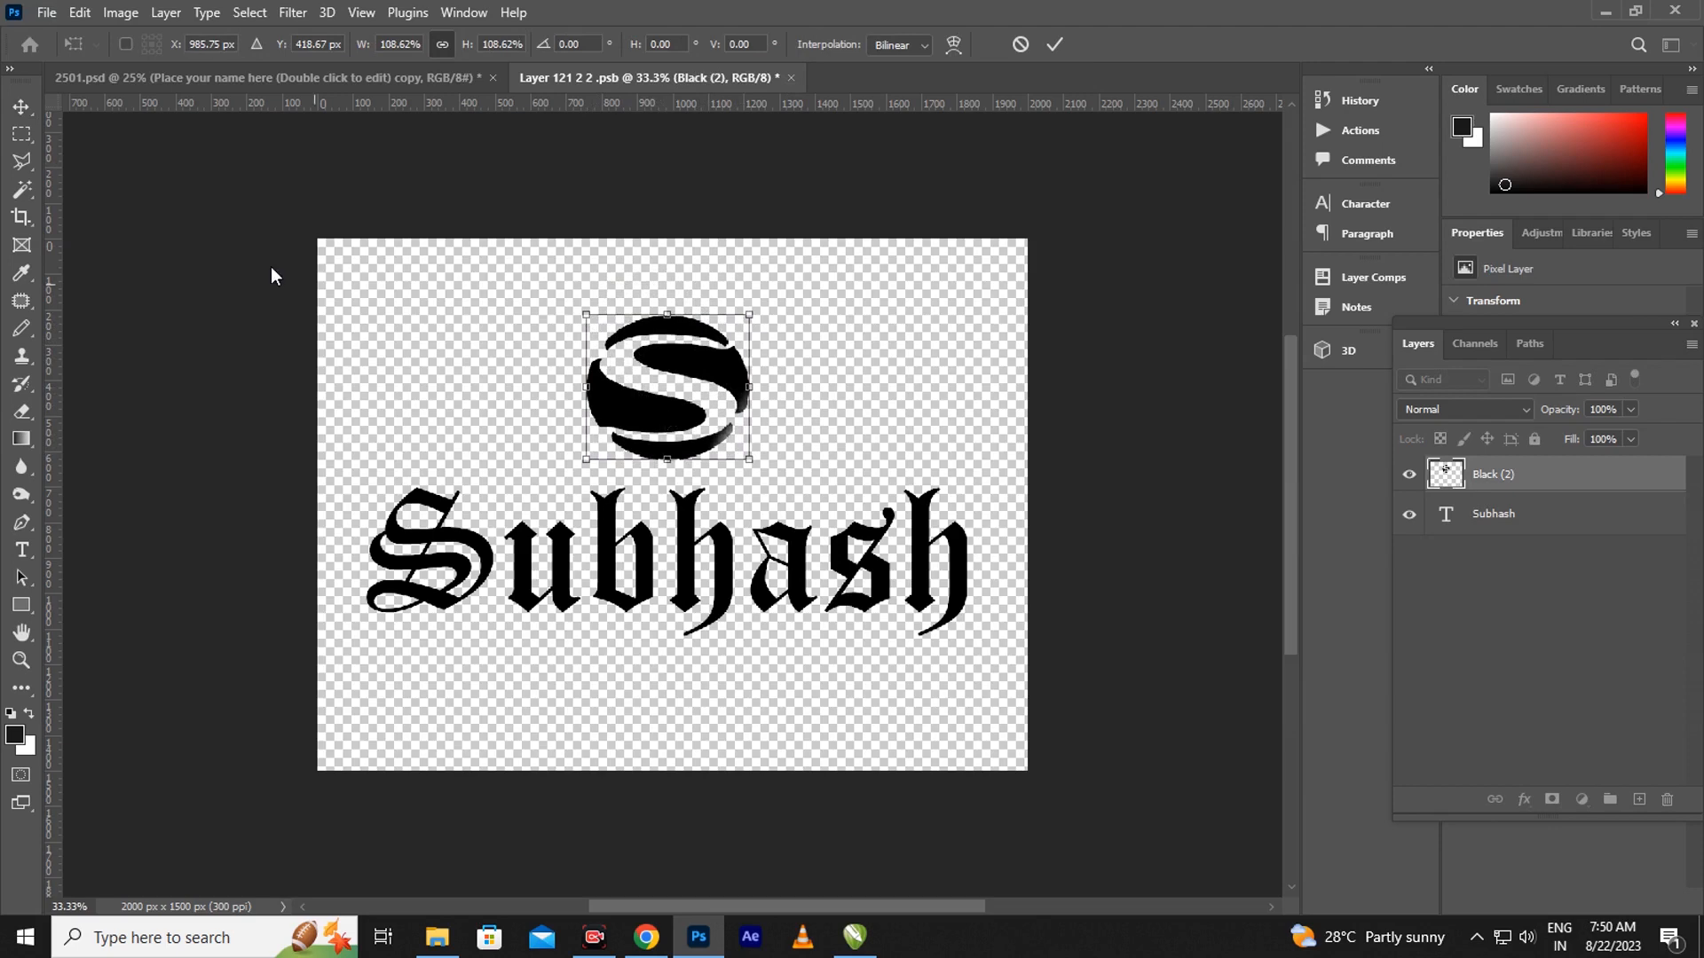
key(Return)
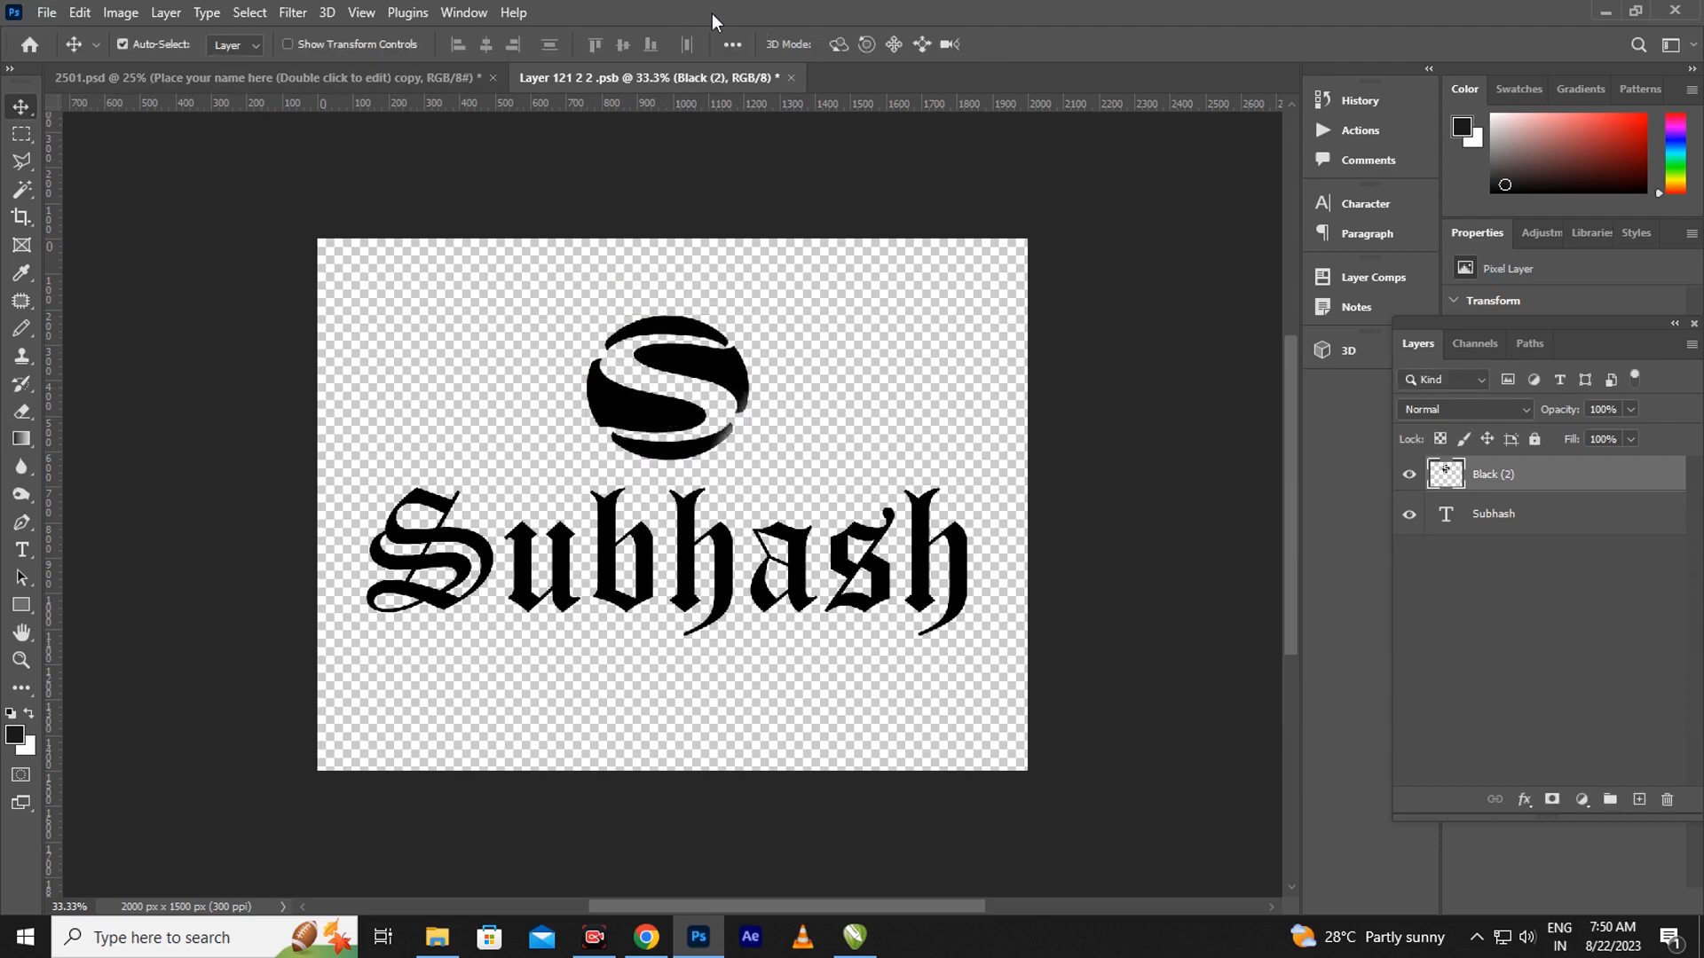
click(792, 78)
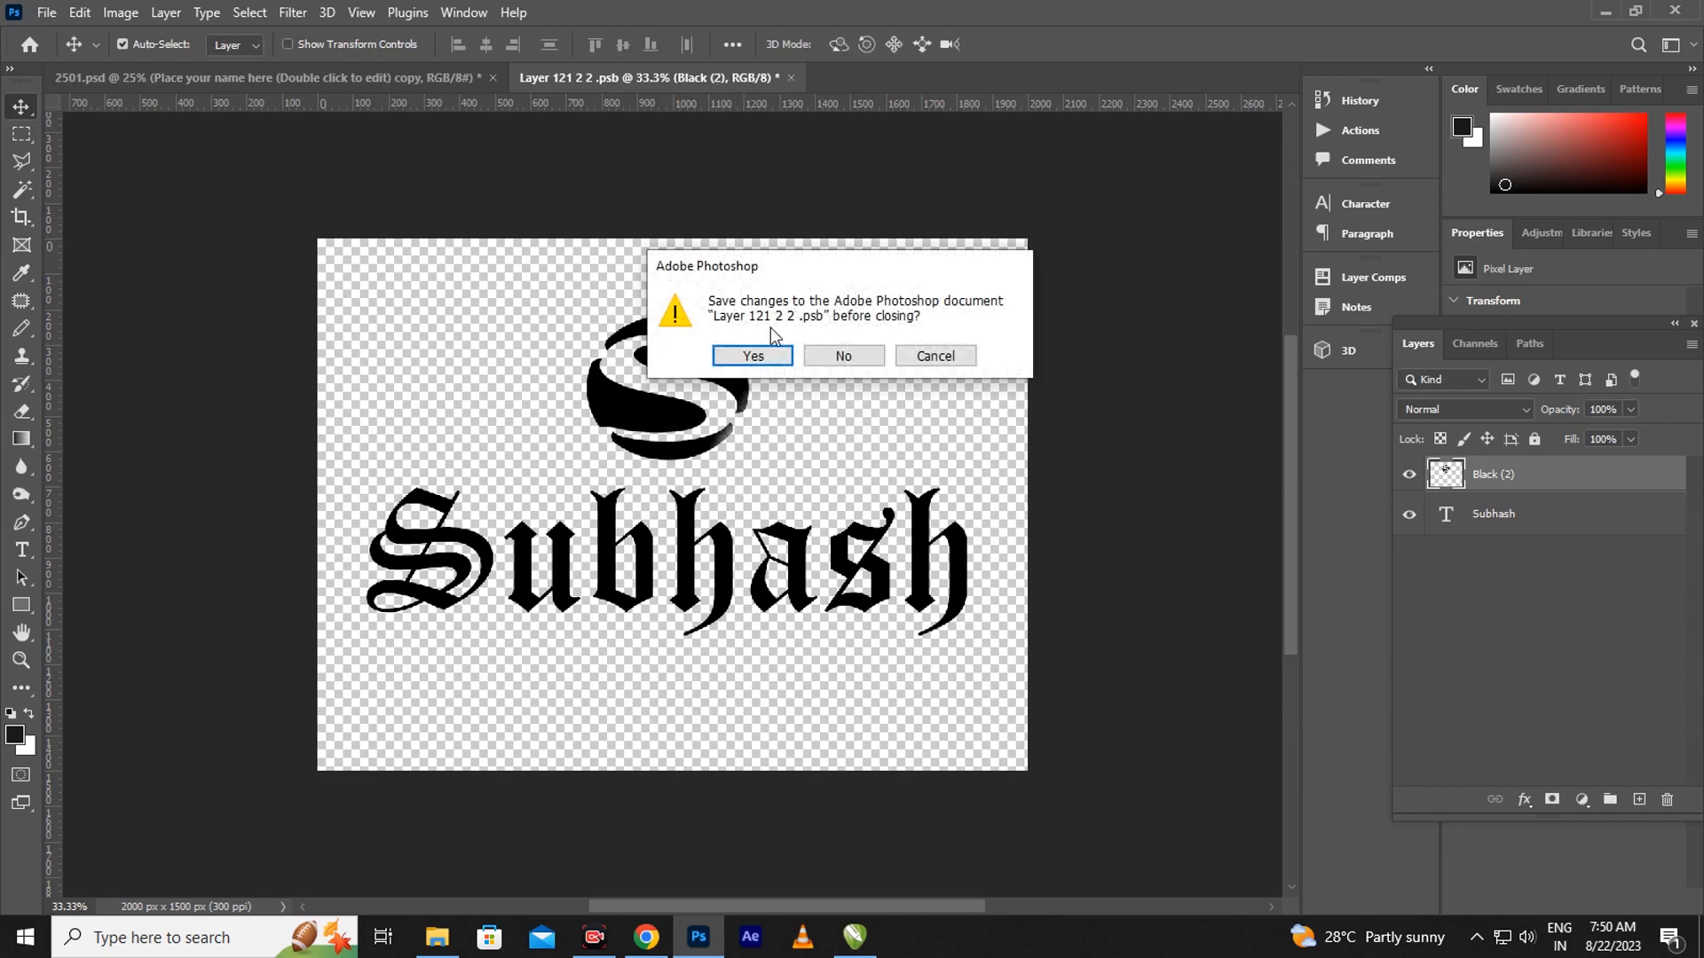
click(755, 354)
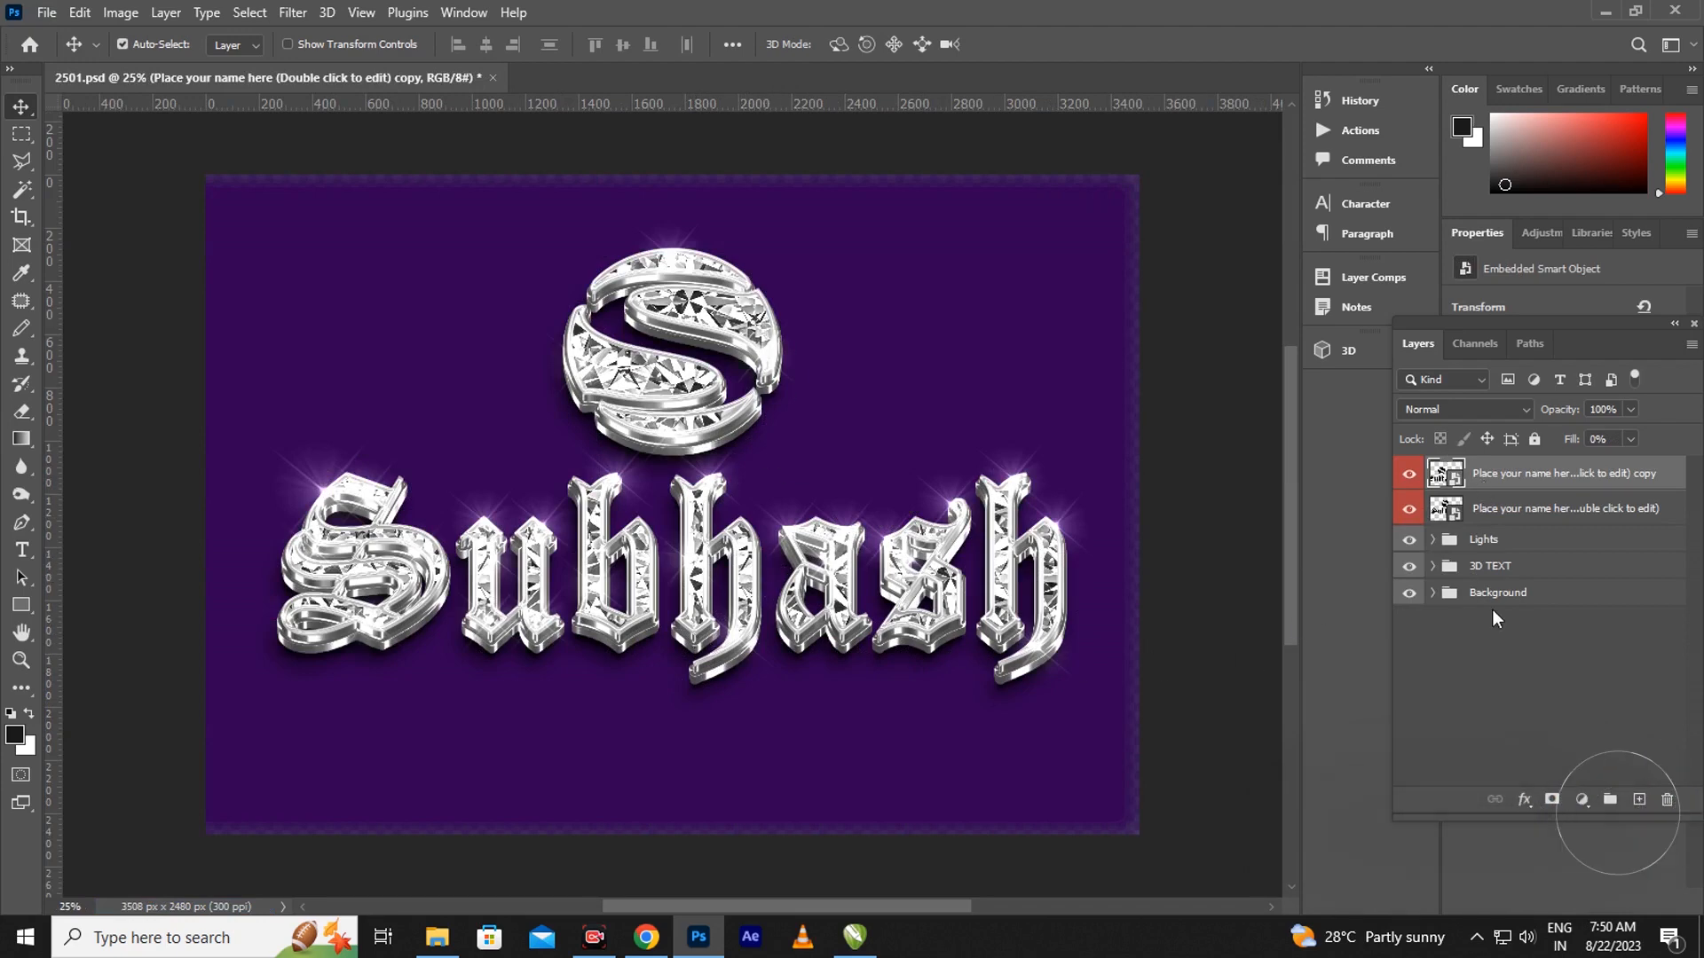
Compare the 2501.psd artwork with the Lights group hidden and shown, and expand the group to view its layers
click(1408, 541)
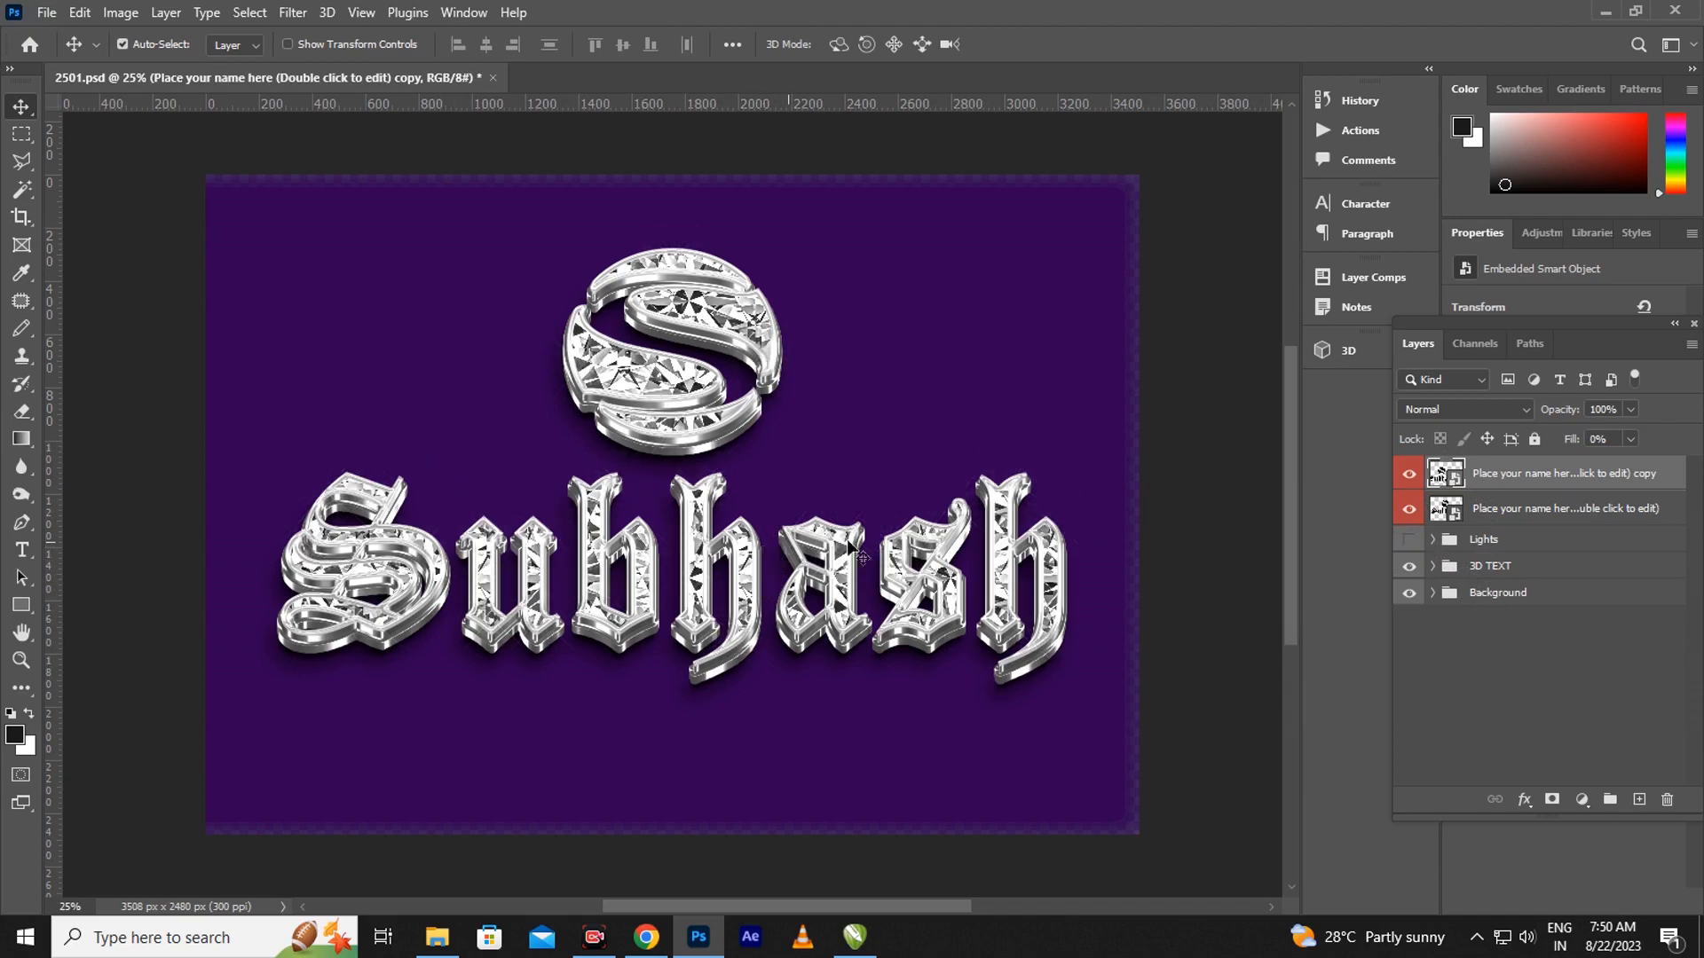
click(1409, 541)
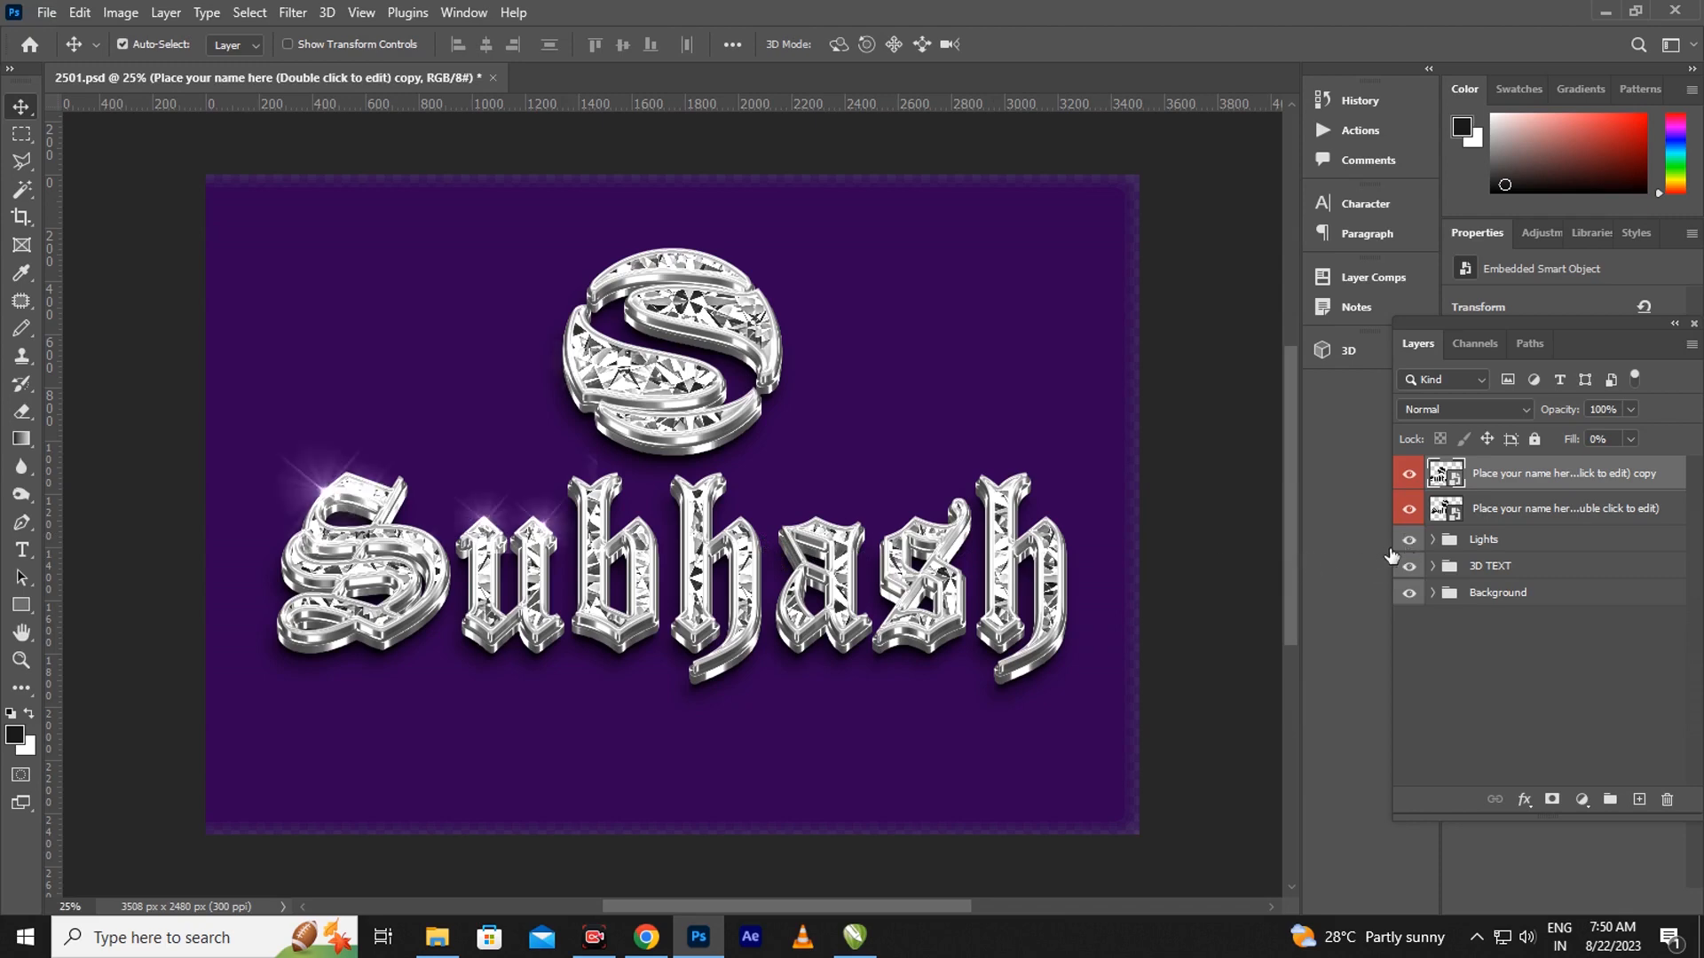
click(1432, 540)
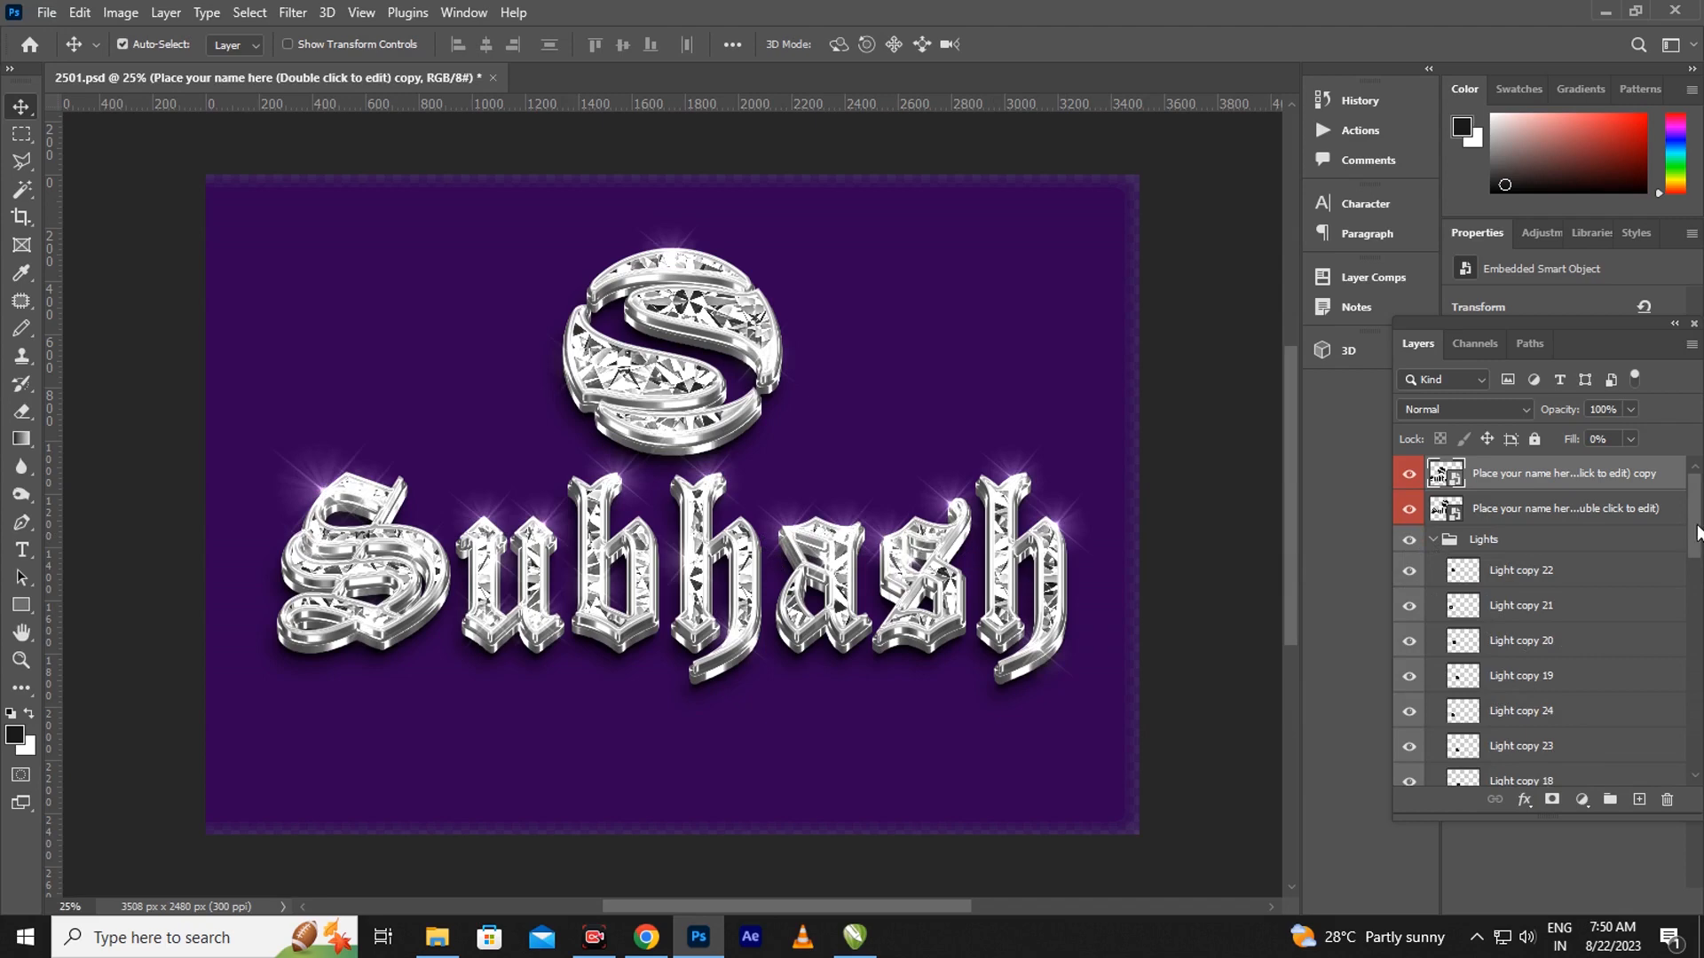
Free-transform the Light layer to move its glint right and up onto the top tip of the letter S
scroll(1695, 543, down, 2)
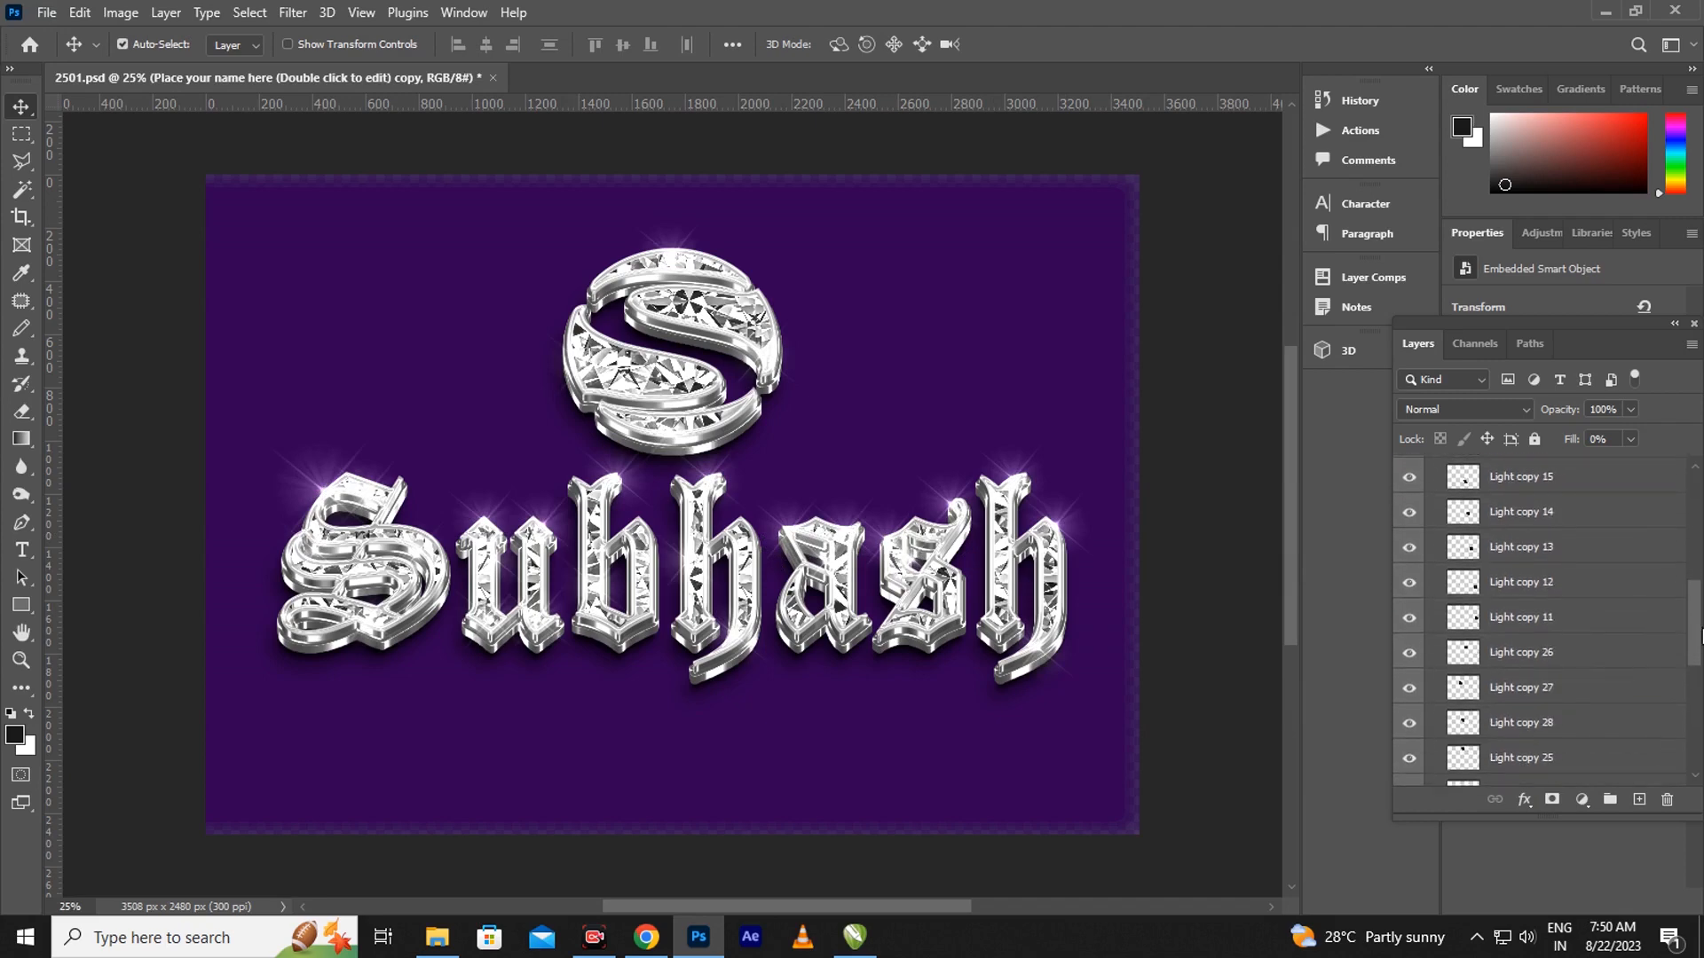
drag(1695, 552, 1697, 758)
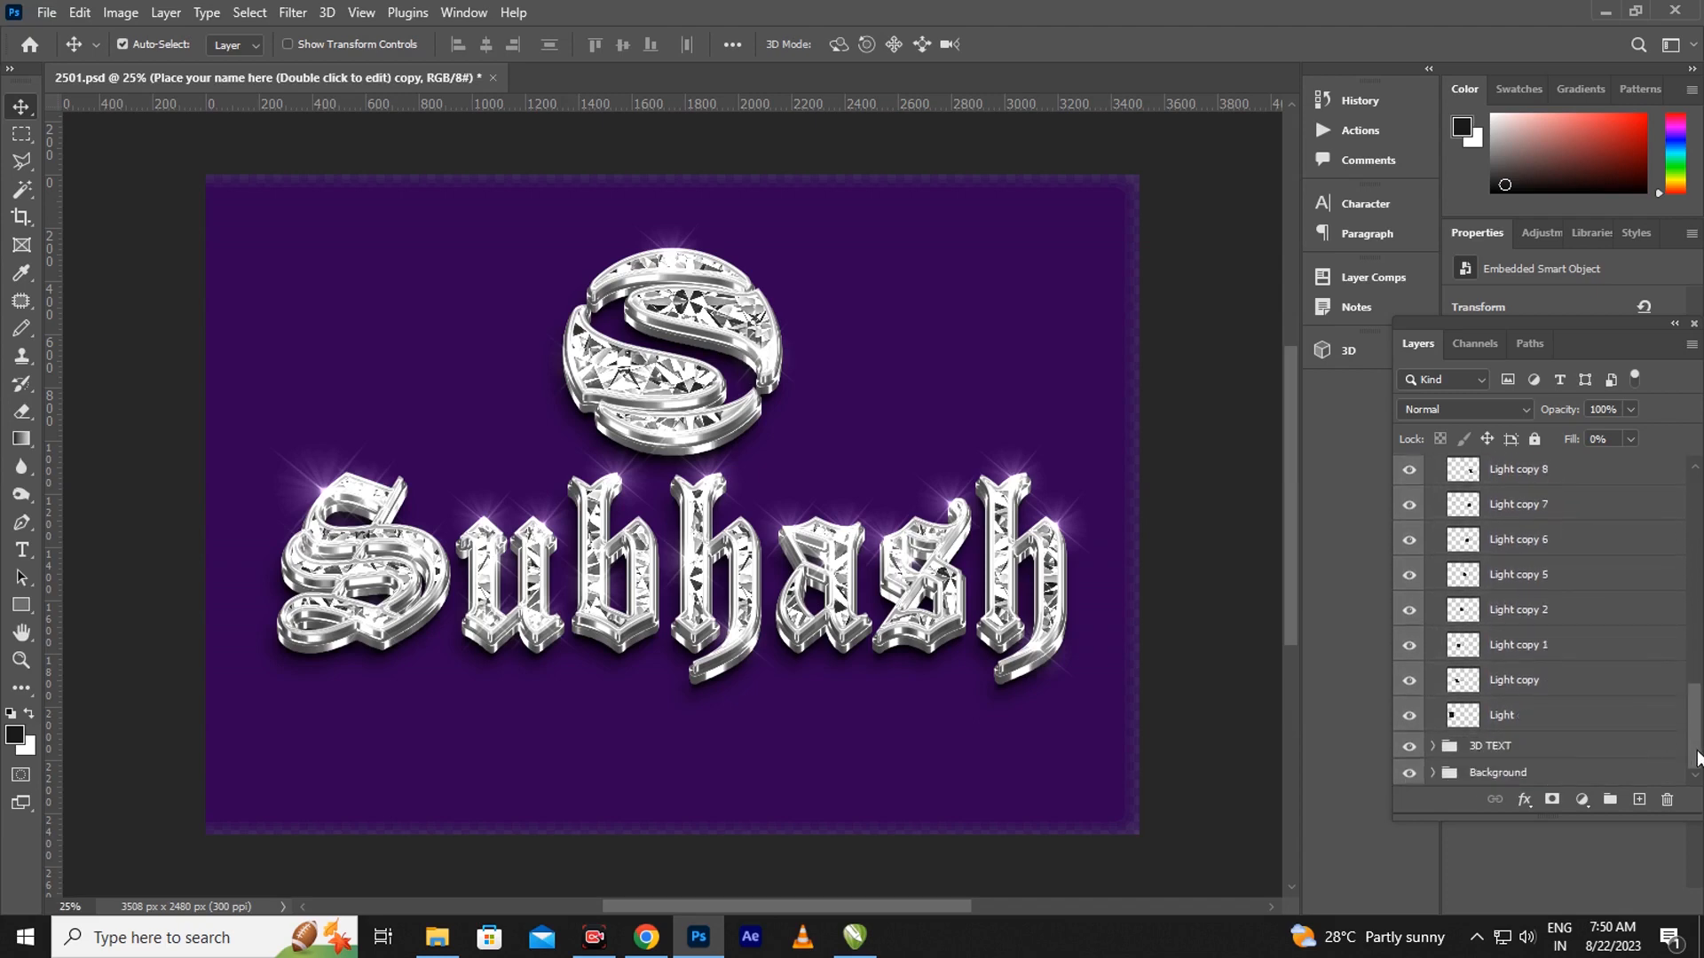
click(1519, 725)
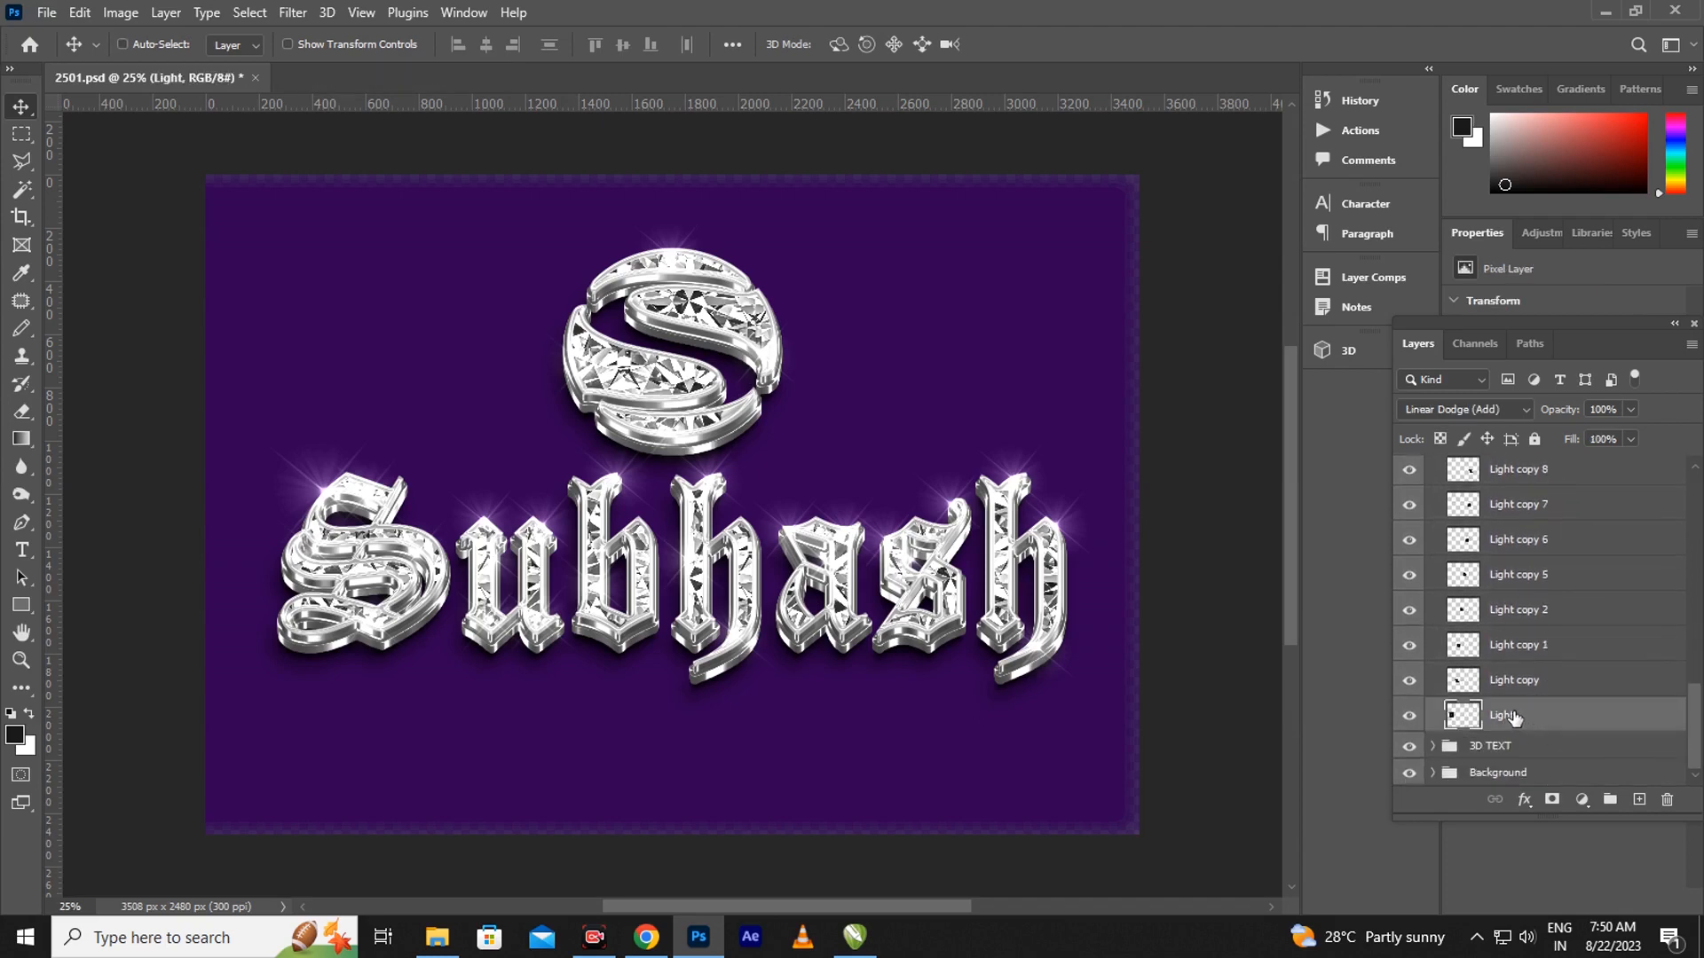
key(ctrl+t)
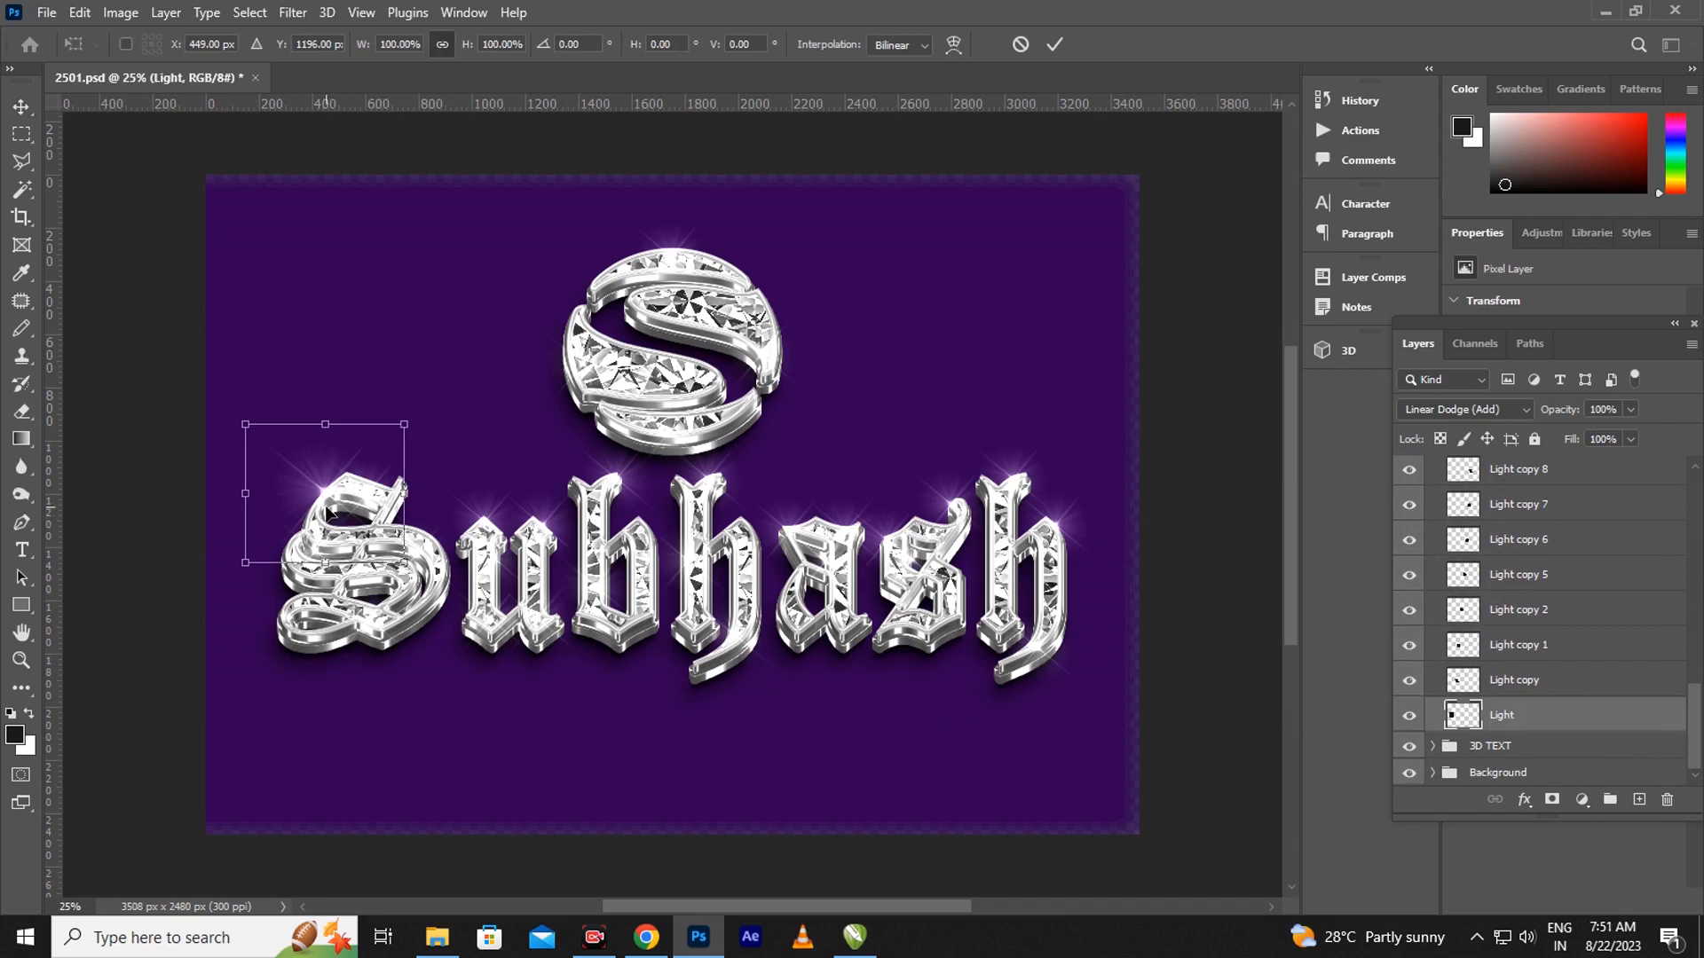
drag(335, 516, 344, 490)
Move the Light copy glint slightly up and left onto the tip of the u's left stem
click(1546, 685)
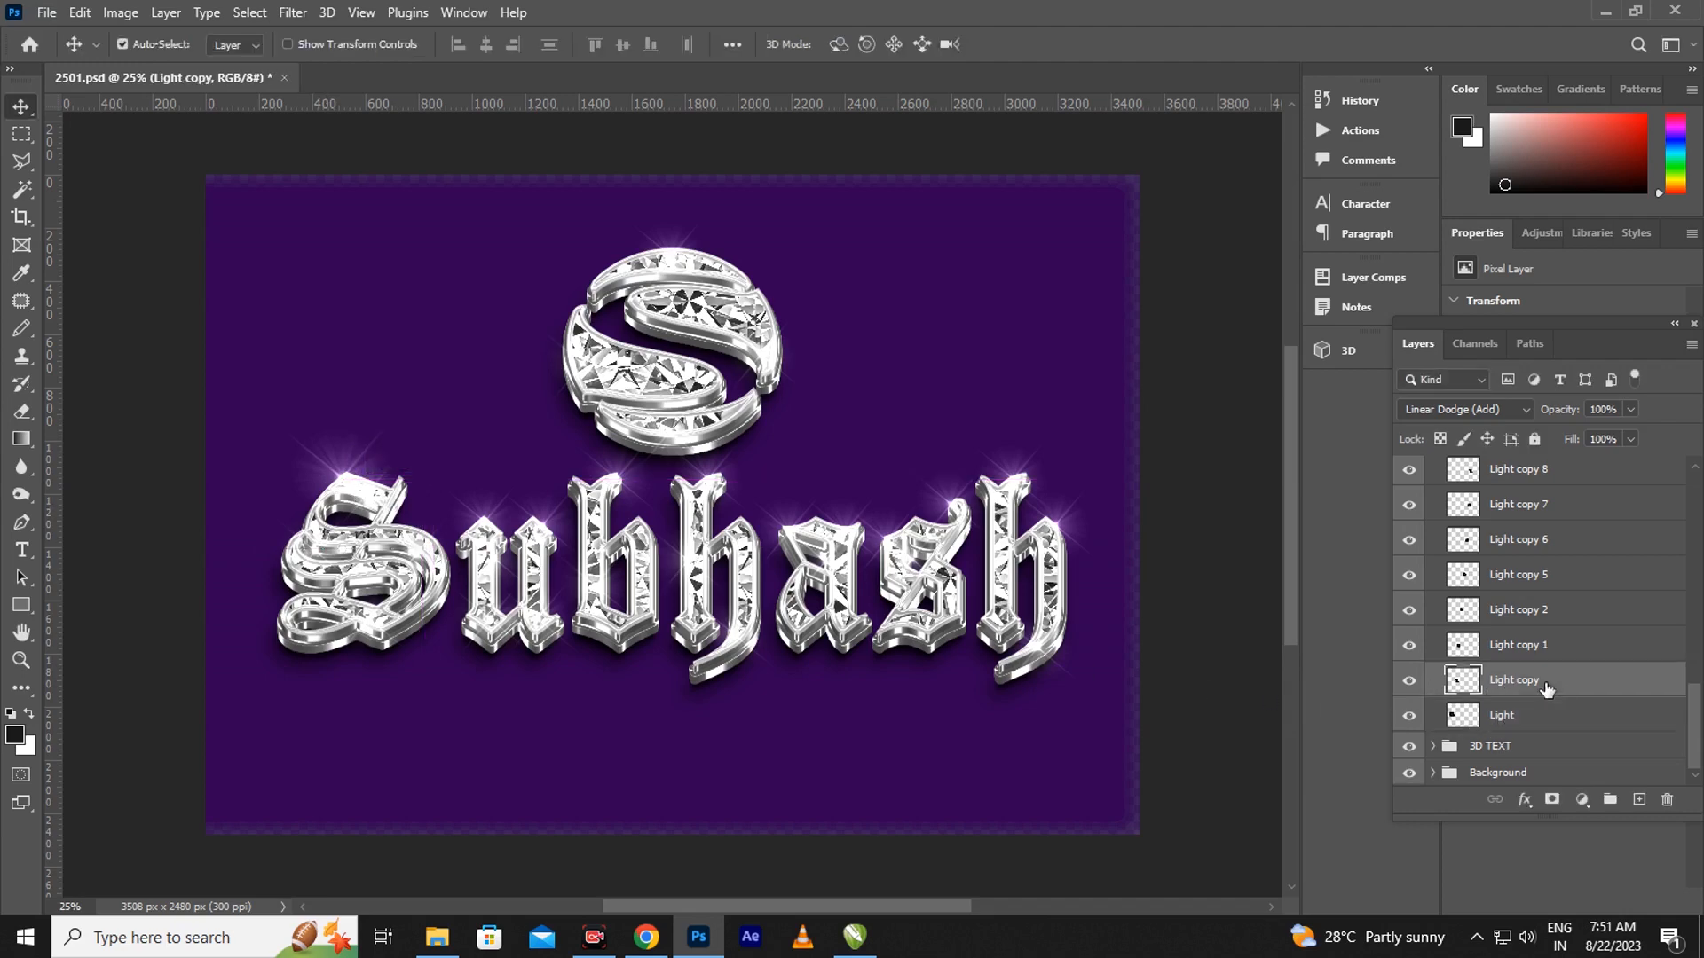
key(ctrl+t)
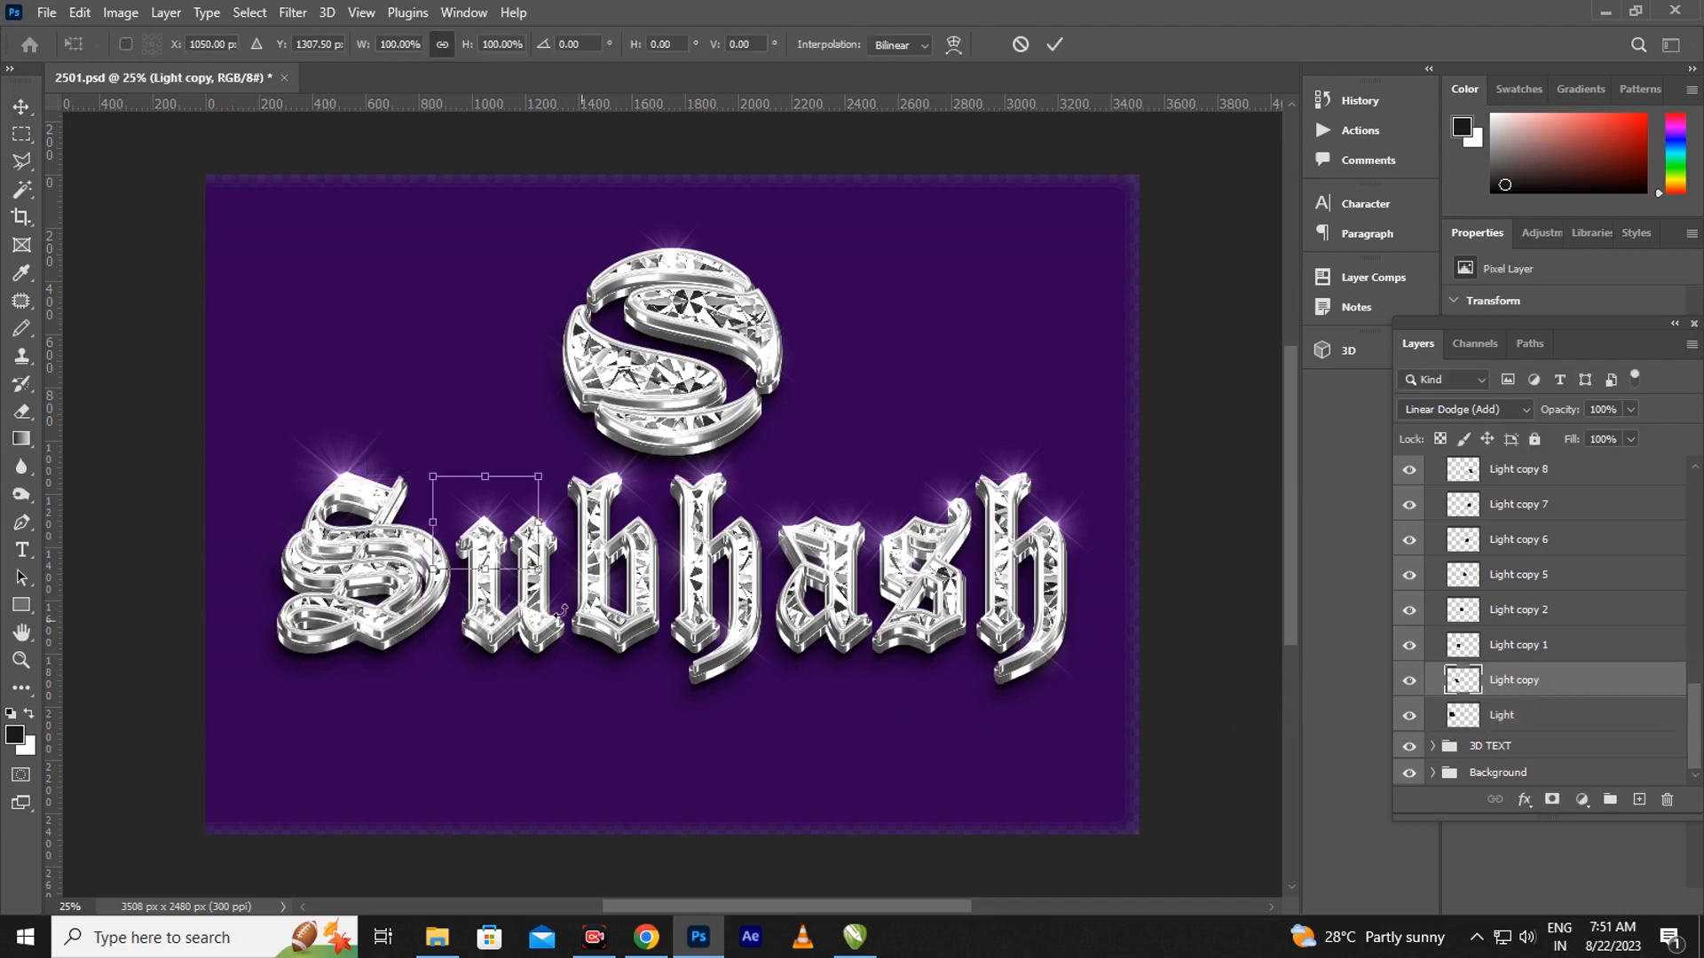
drag(497, 559, 493, 550)
Nudge the Light copy 1 glint left and up to X 1235 px, Y 1299.5 px on the u's right stem
click(1565, 648)
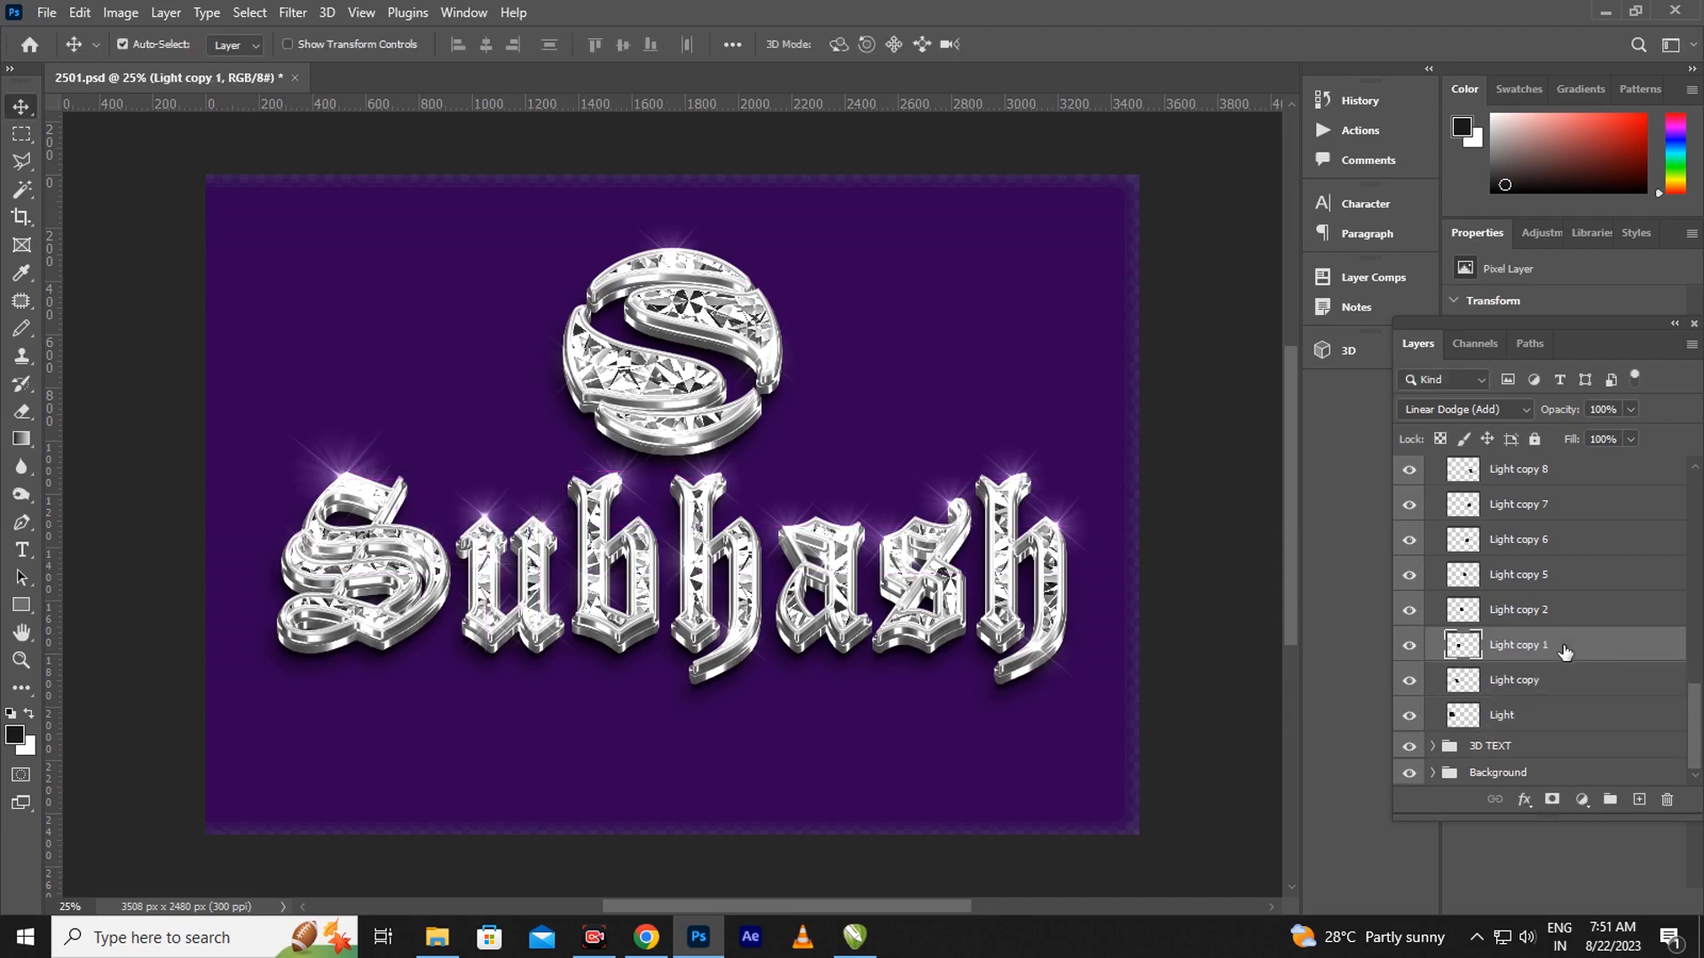
key(ctrl+t)
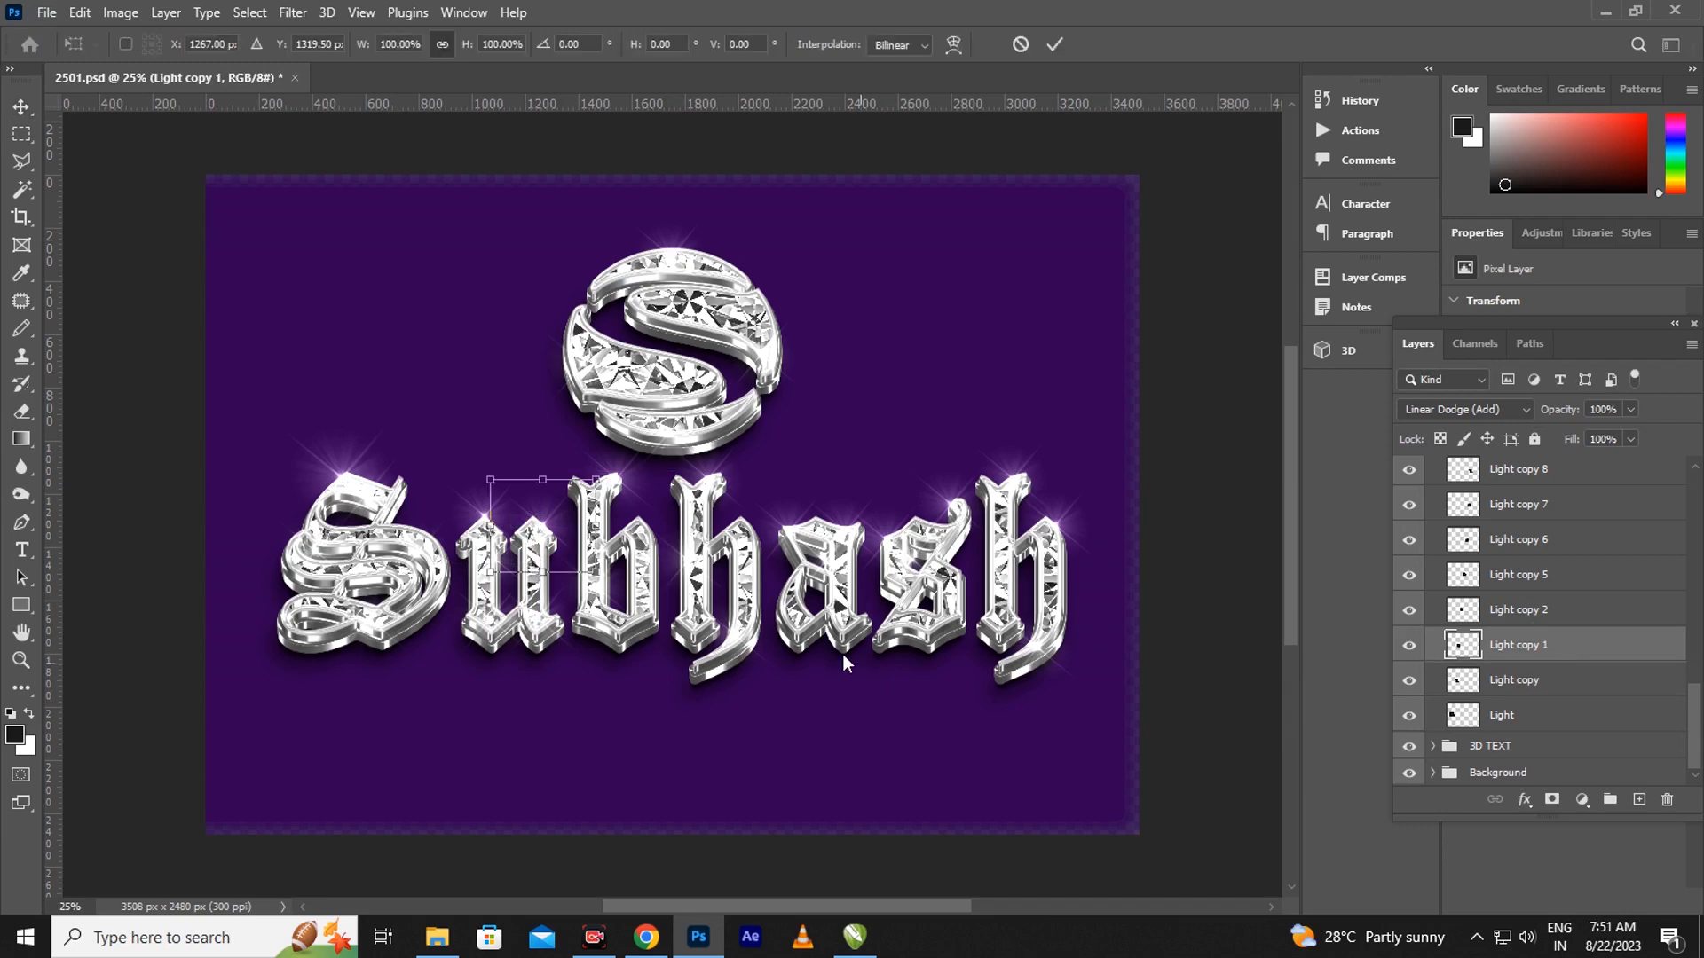
key(Left)
key(Left)
key(Left)
key(Left)
key(Left)
key(Left)
key(Left)
key(Left)
key(Left)
key(Left)
key(Left)
key(Left)
key(Left)
key(Left)
key(Left)
key(Left)
key(Left)
key(Left)
key(Left)
key(Left)
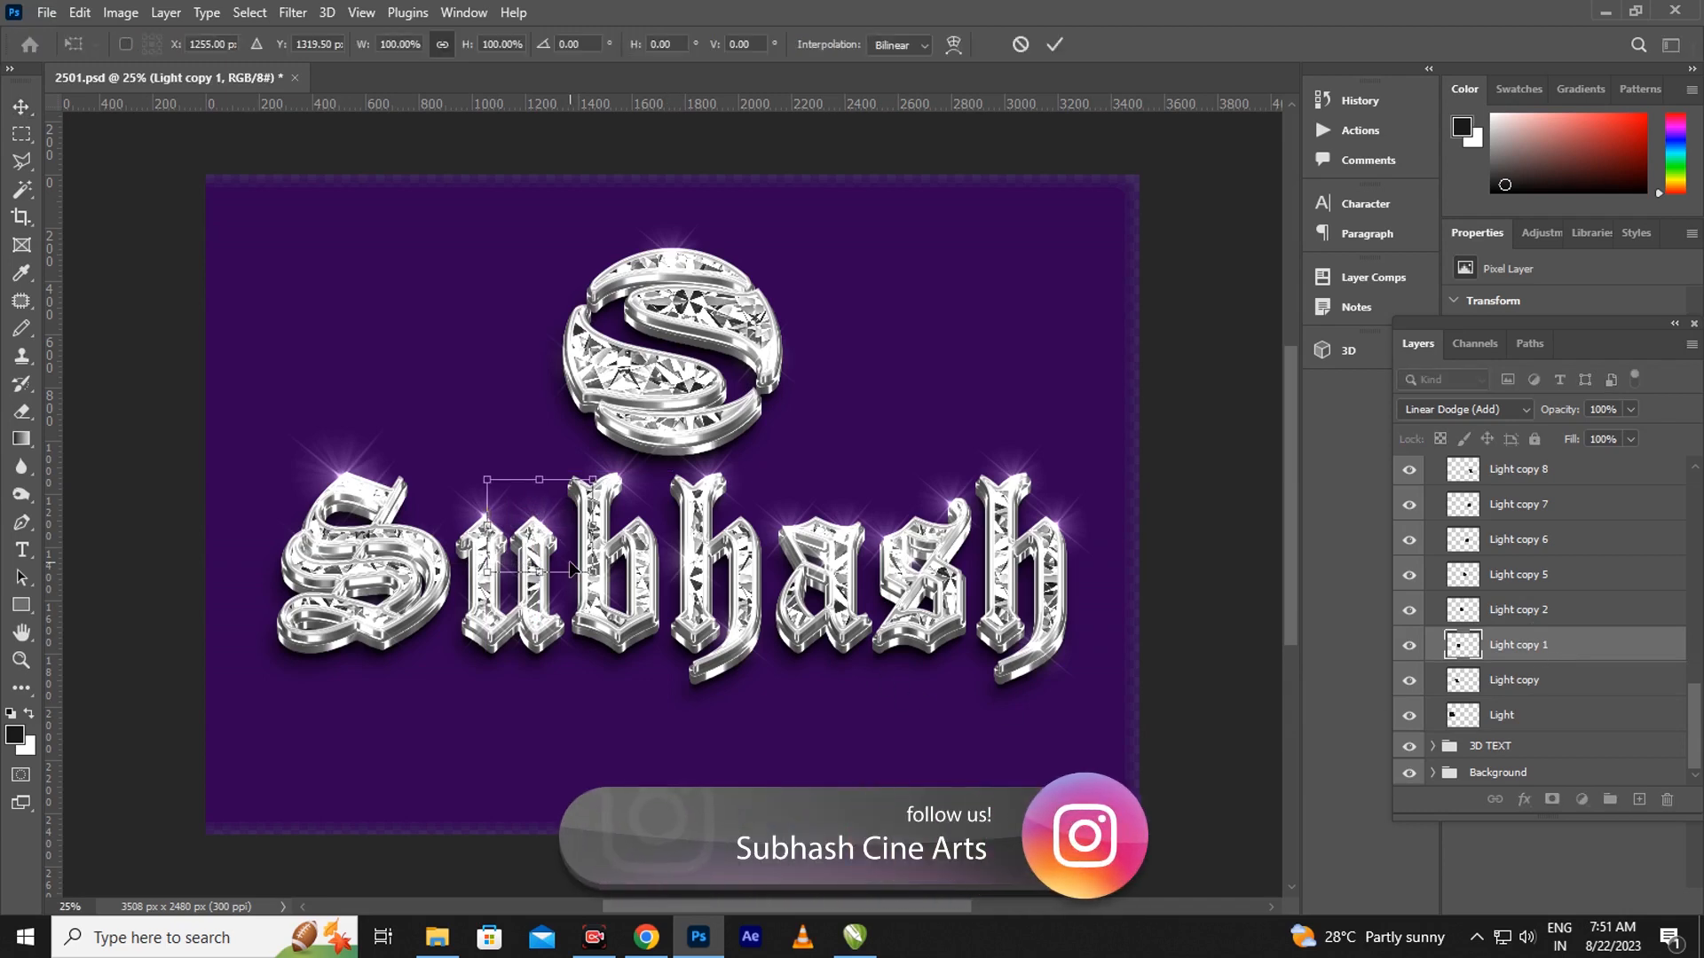
key(Up)
key(Up)
key(Up)
key(Up)
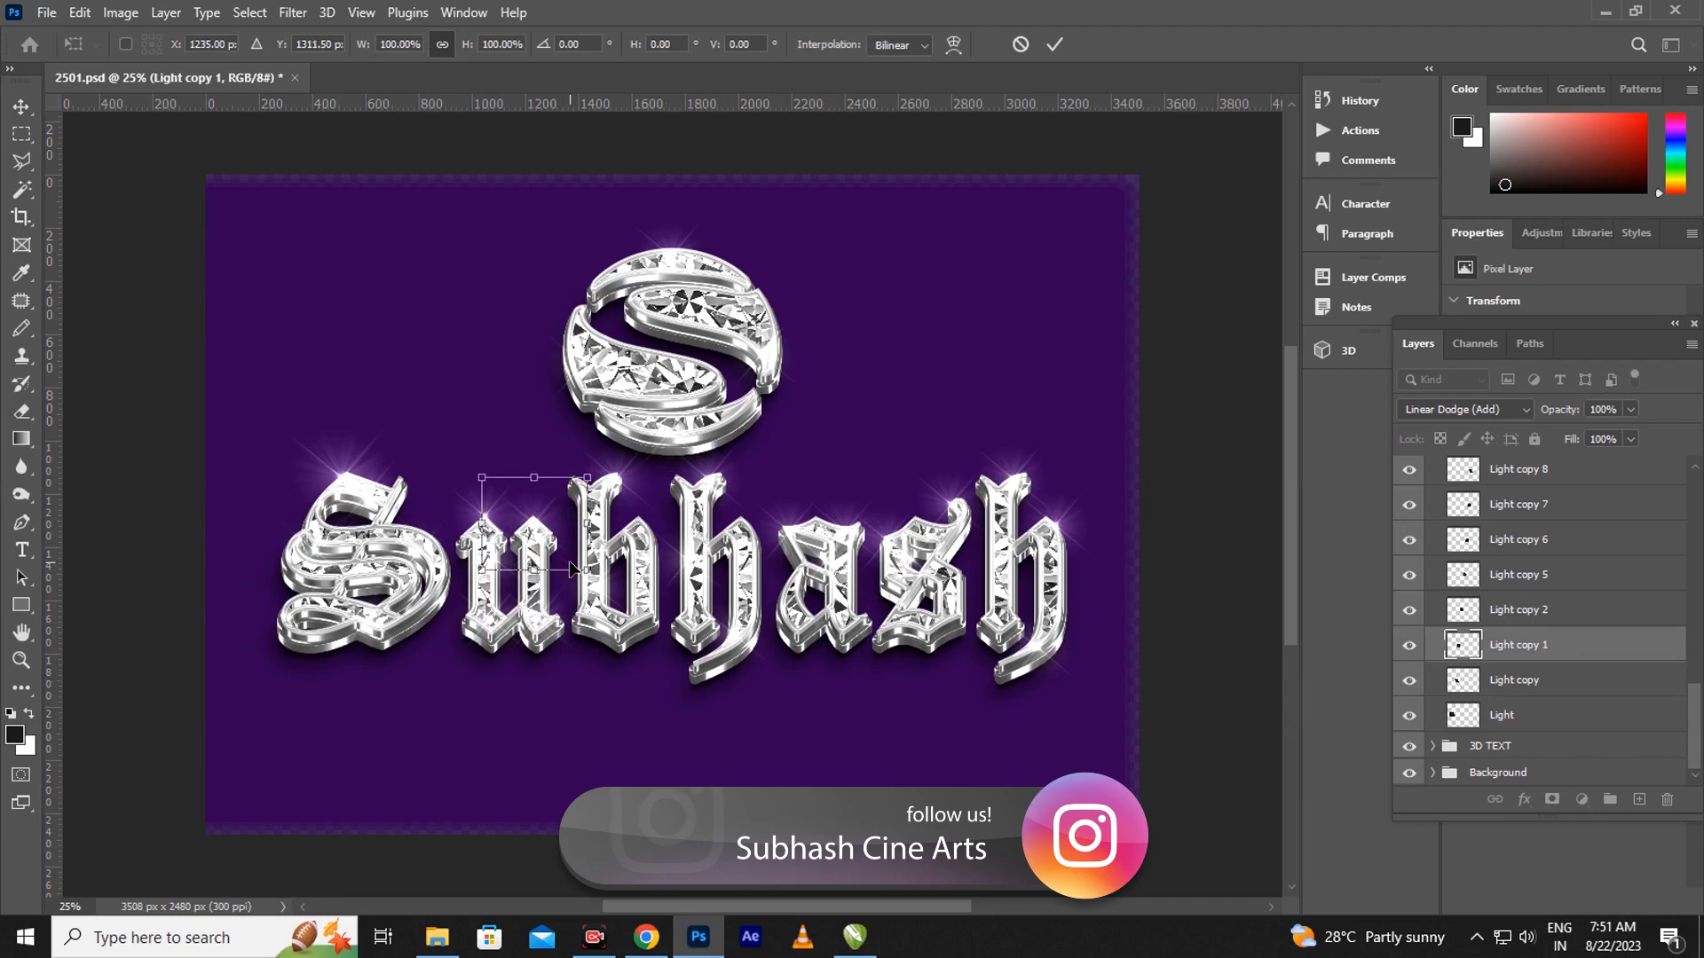
key(Up)
key(Up)
key(Up)
key(Up)
key(Up)
key(Up)
key(Up)
key(Up)
key(Up)
key(Up)
key(Up)
key(Up)
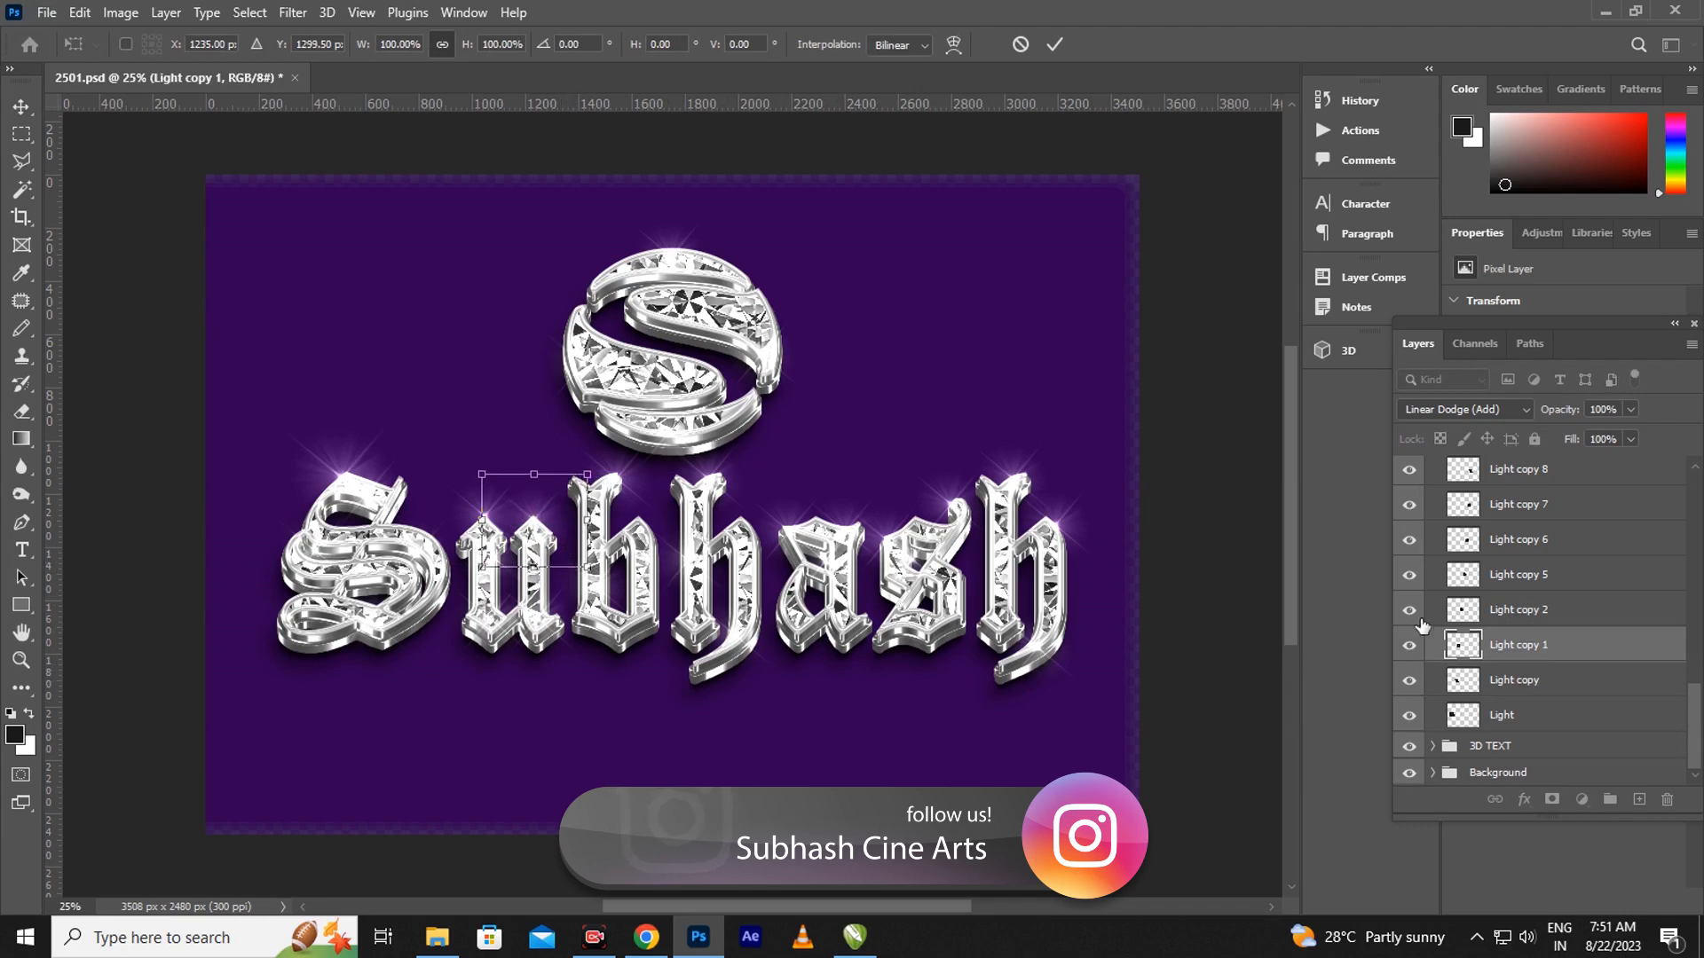
Nudge the Light copy 2 glint slightly upward at the top of the letter b
click(1573, 611)
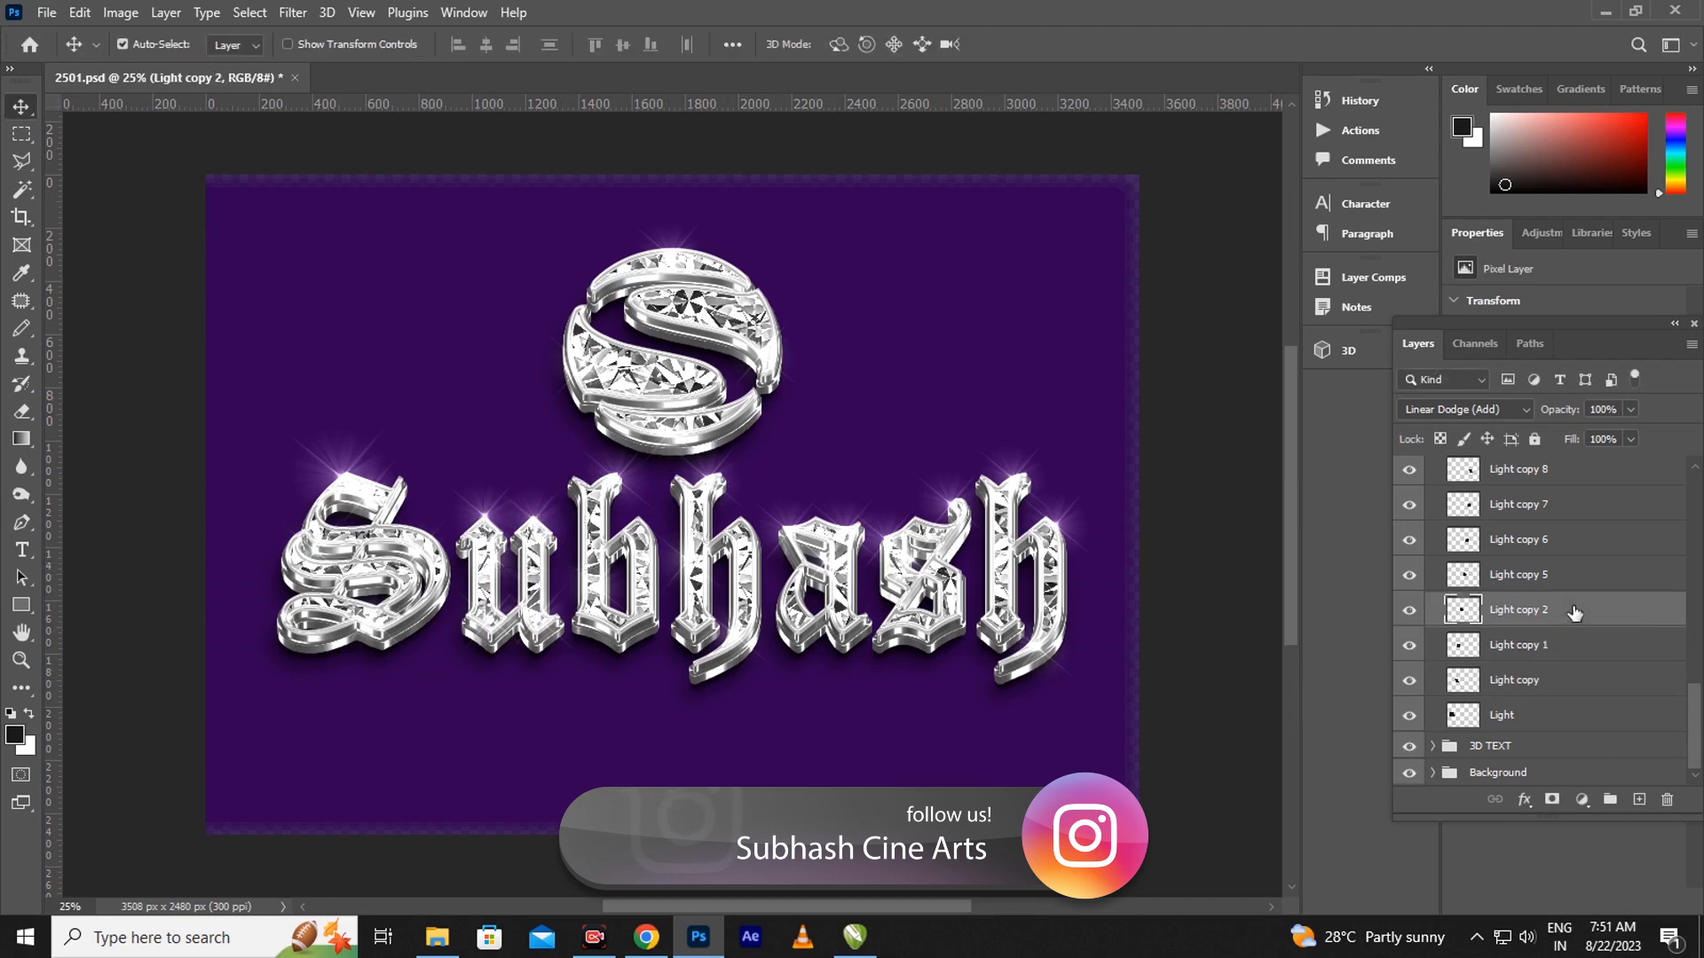
key(ctrl+t)
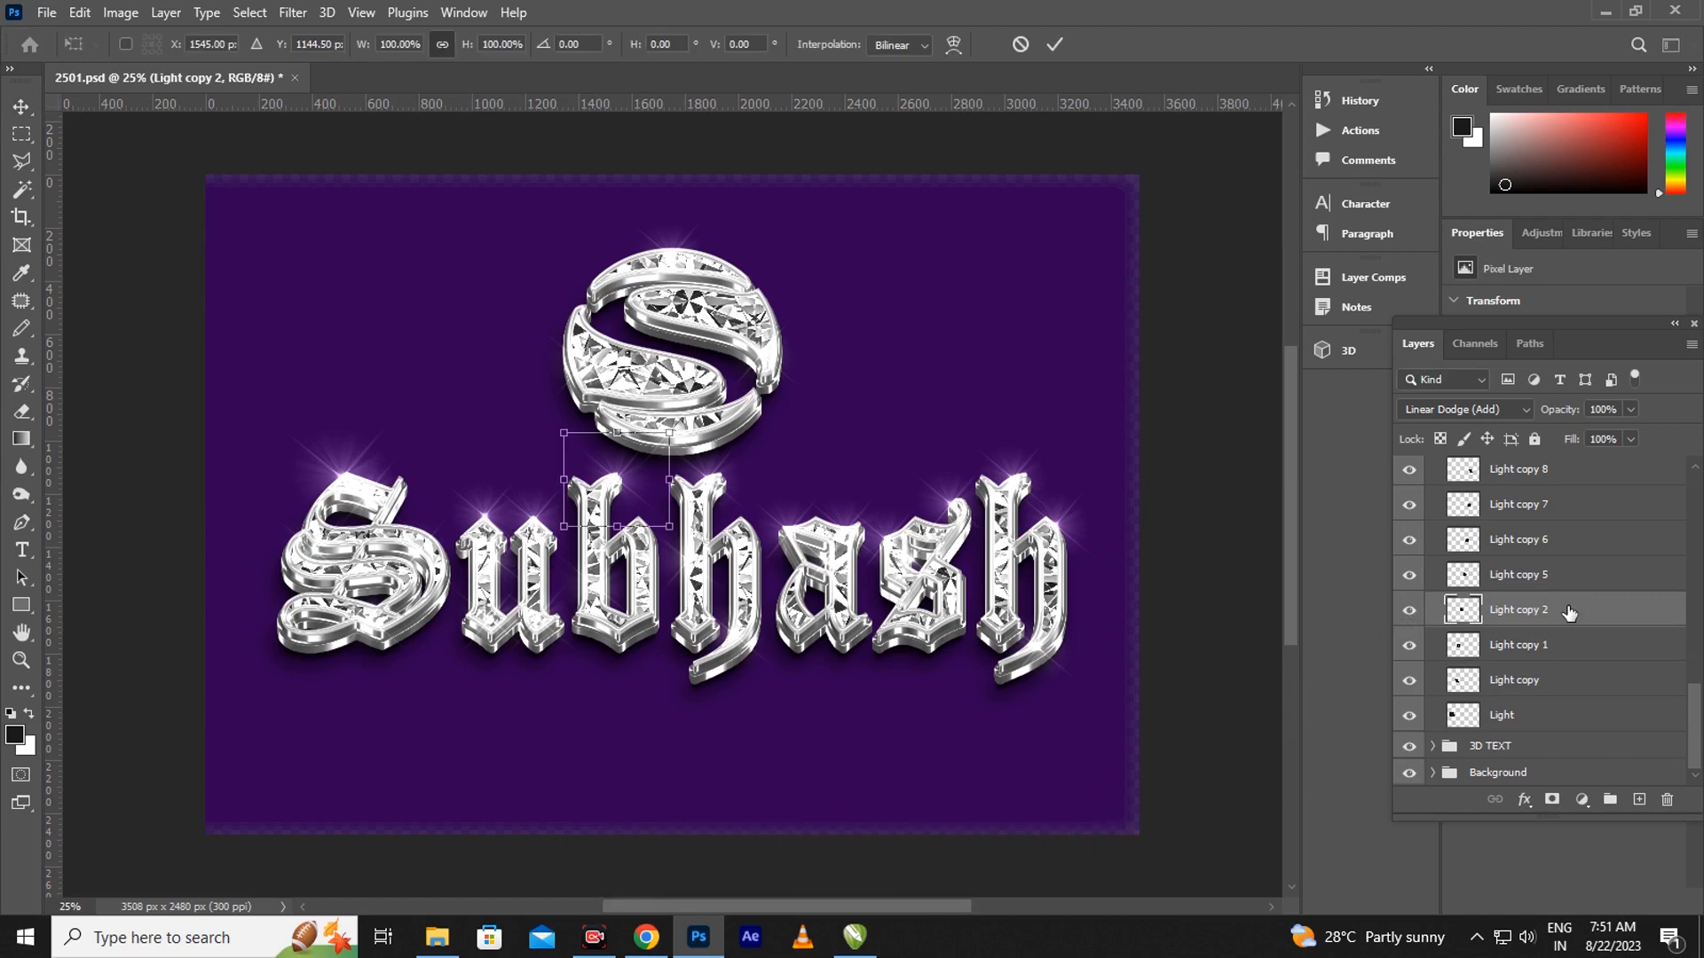
key(Up)
key(Up)
key(Up)
key(Up)
key(Up)
key(Up)
key(Up)
key(Up)
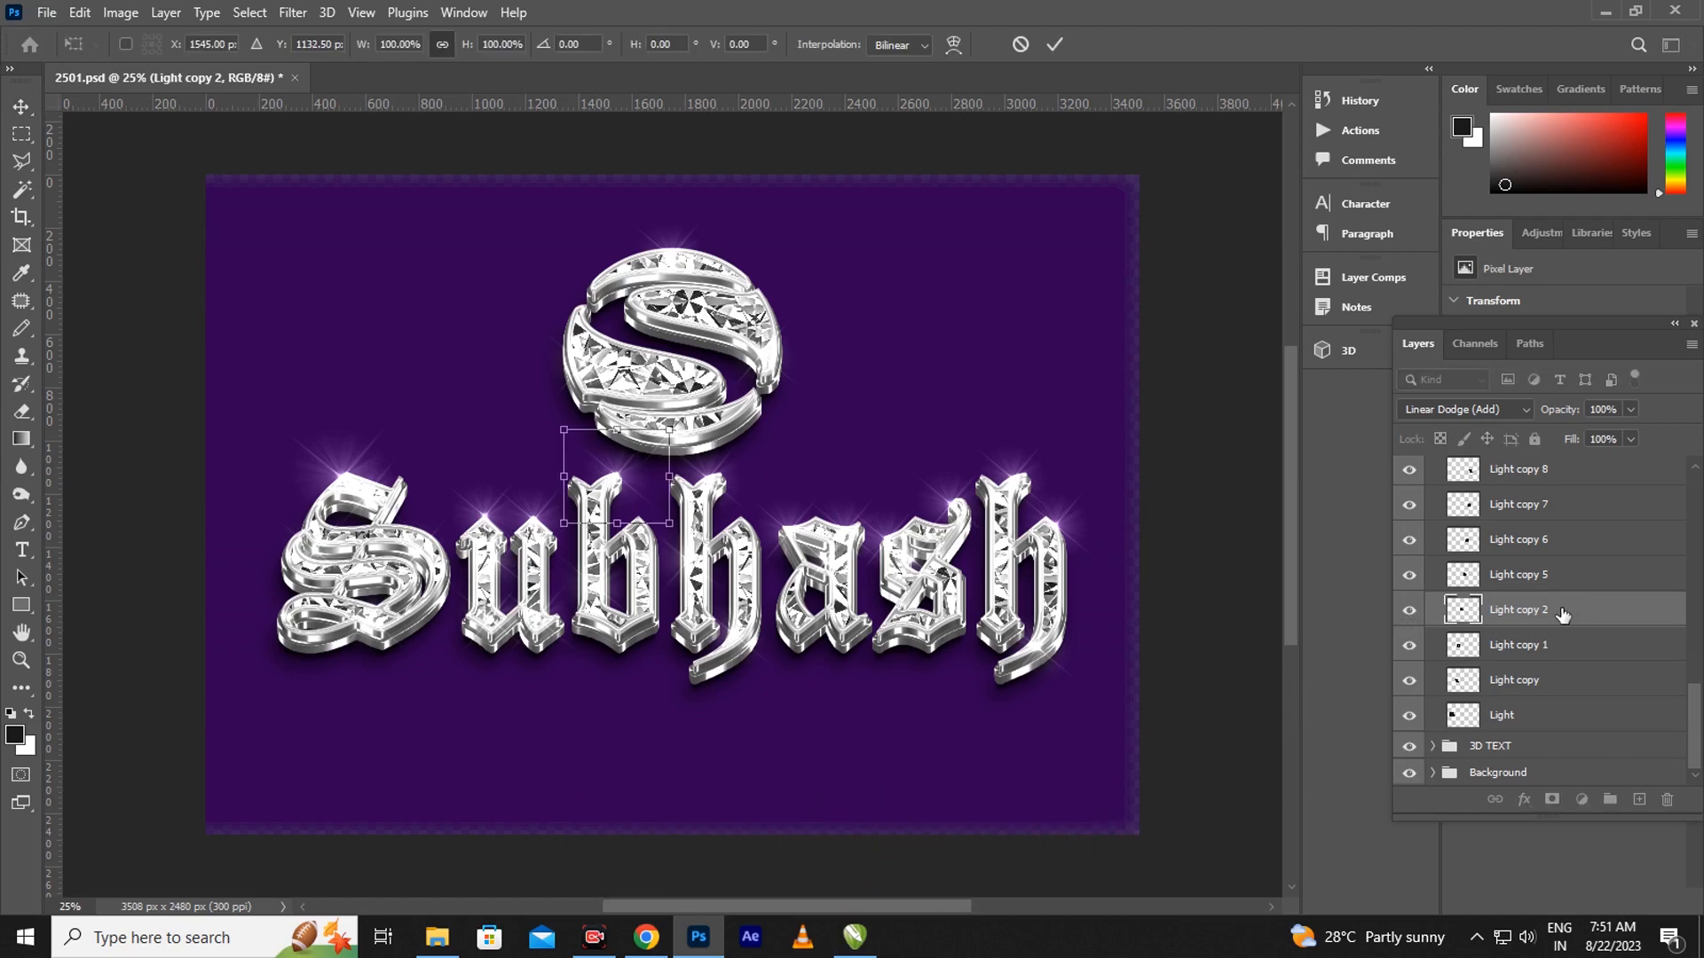
key(Up)
key(Up)
key(Up)
key(Up)
Nudge the Light copy 5 glint right to X 1921 px at the top of the first h
click(1563, 577)
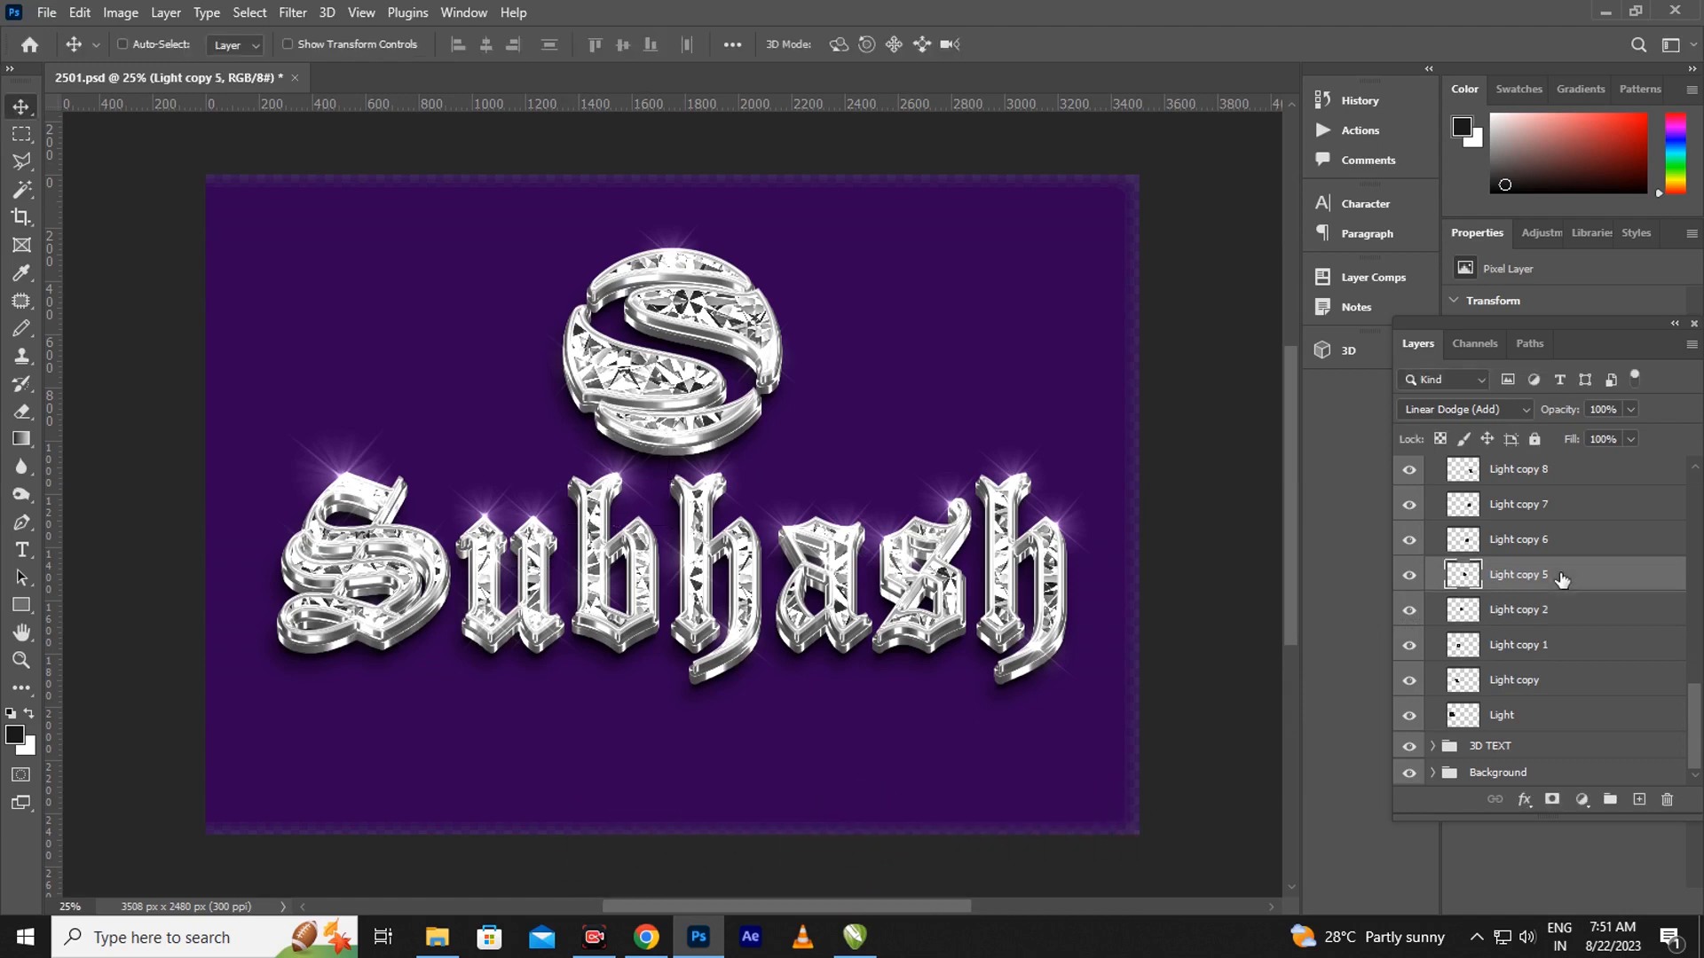
key(ctrl+t)
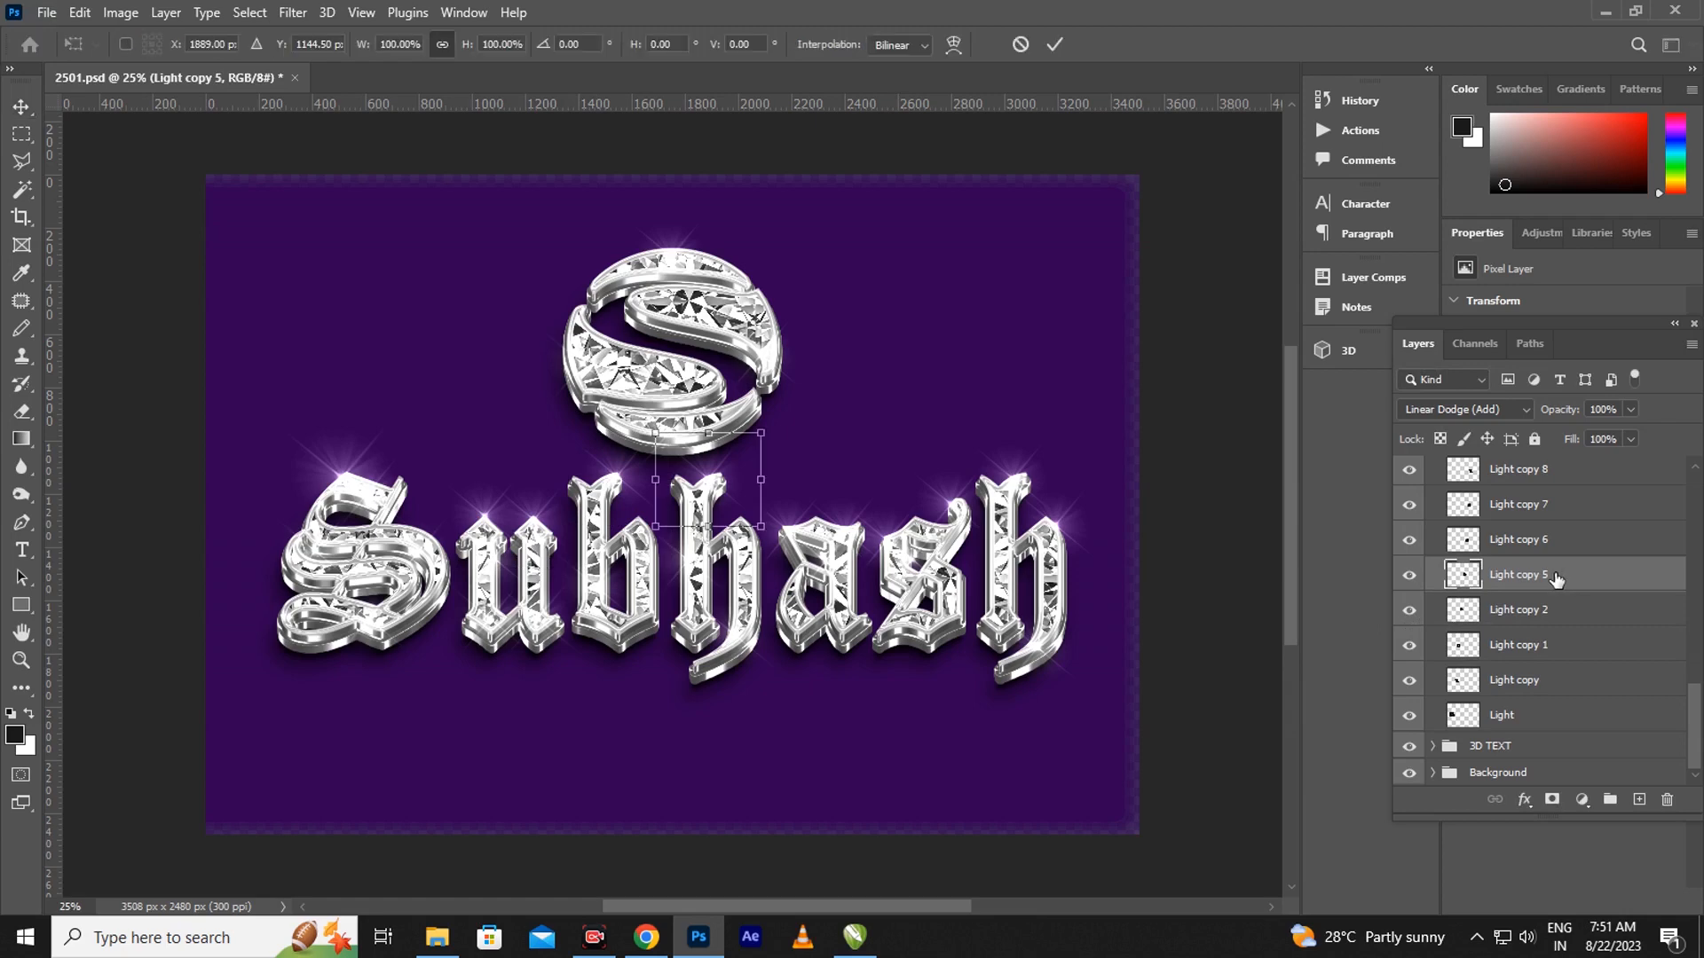
key(Right)
key(Right)
key(Right)
key(Right)
key(Right)
key(Right)
key(Right)
key(Right)
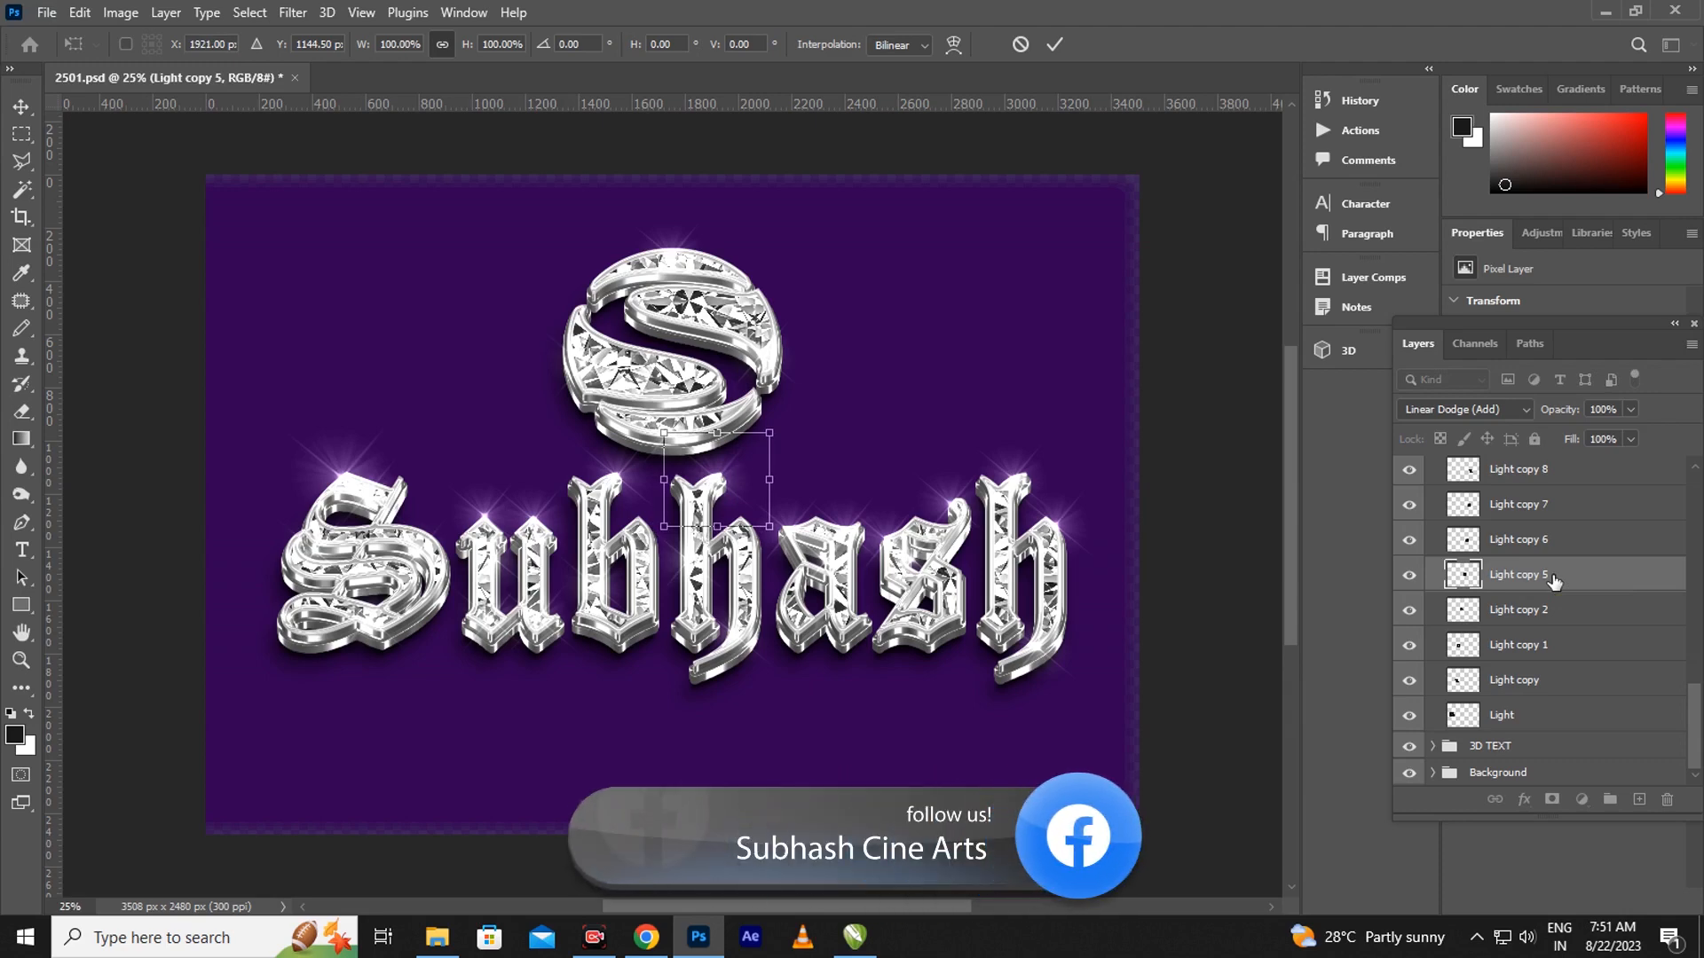
Nudge the Light copy 6 glint left and up to X 2182 px, Y 1330.5 px beside the letter a, and commit the transform
click(1559, 552)
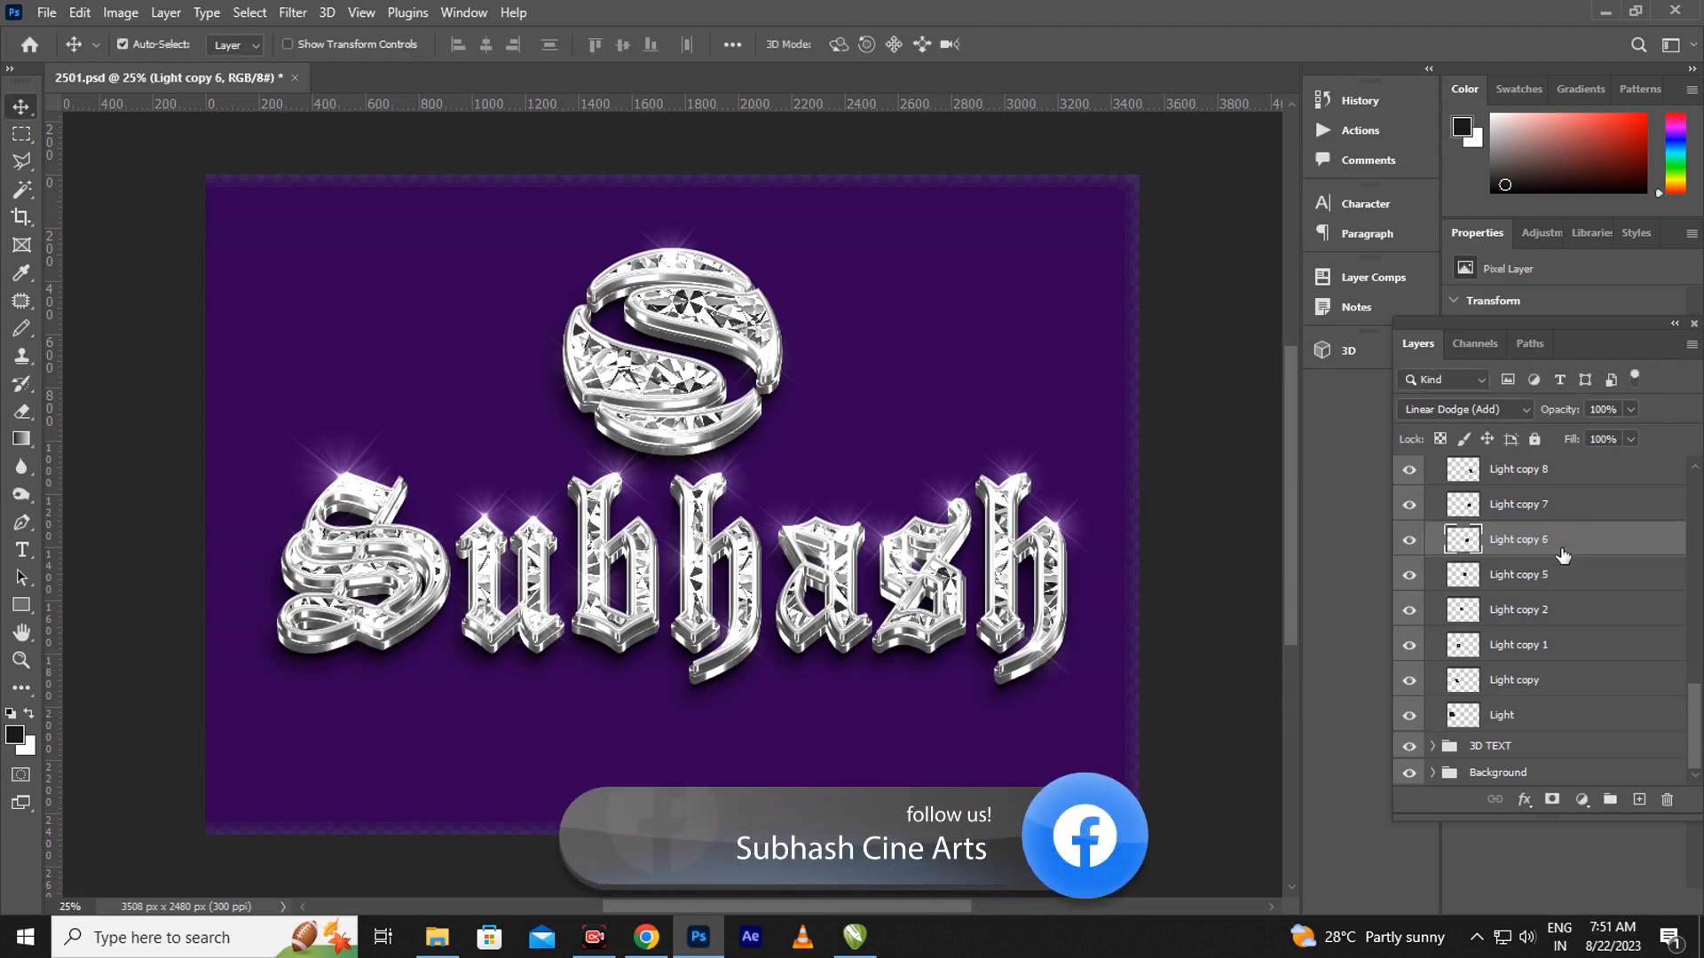
key(ctrl+t)
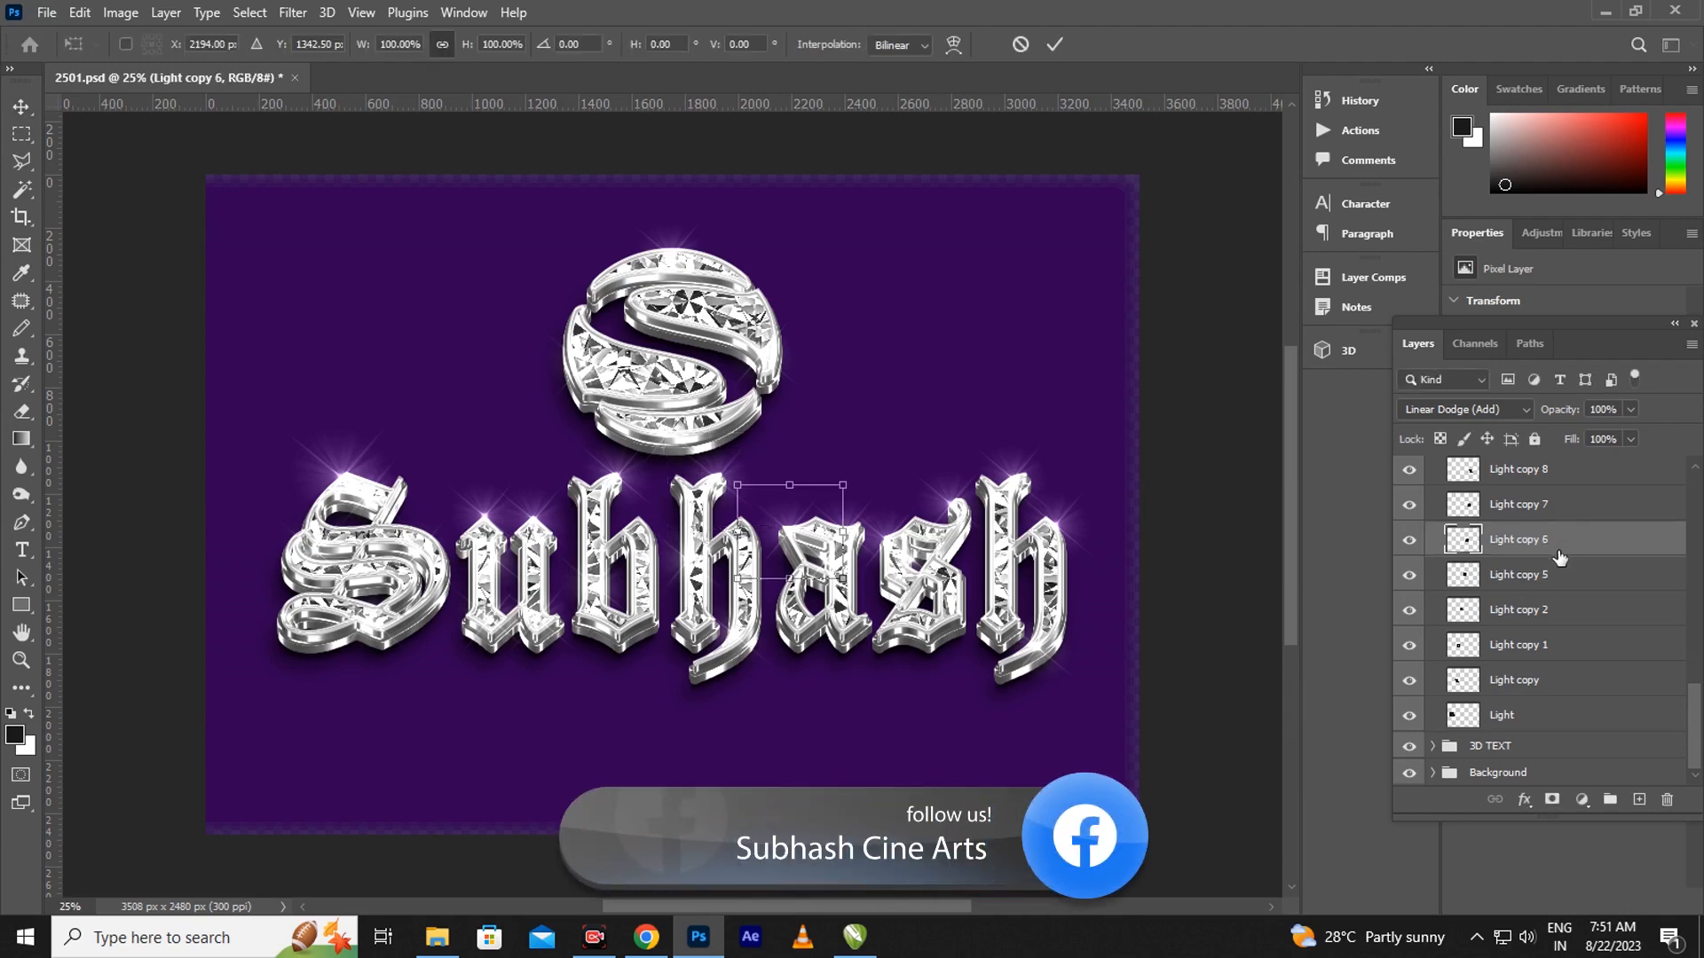
key(Left)
key(Left)
key(Left)
key(Left)
key(Left)
key(Left)
key(Left)
key(Left)
key(Left)
key(Left)
key(Left)
key(Left)
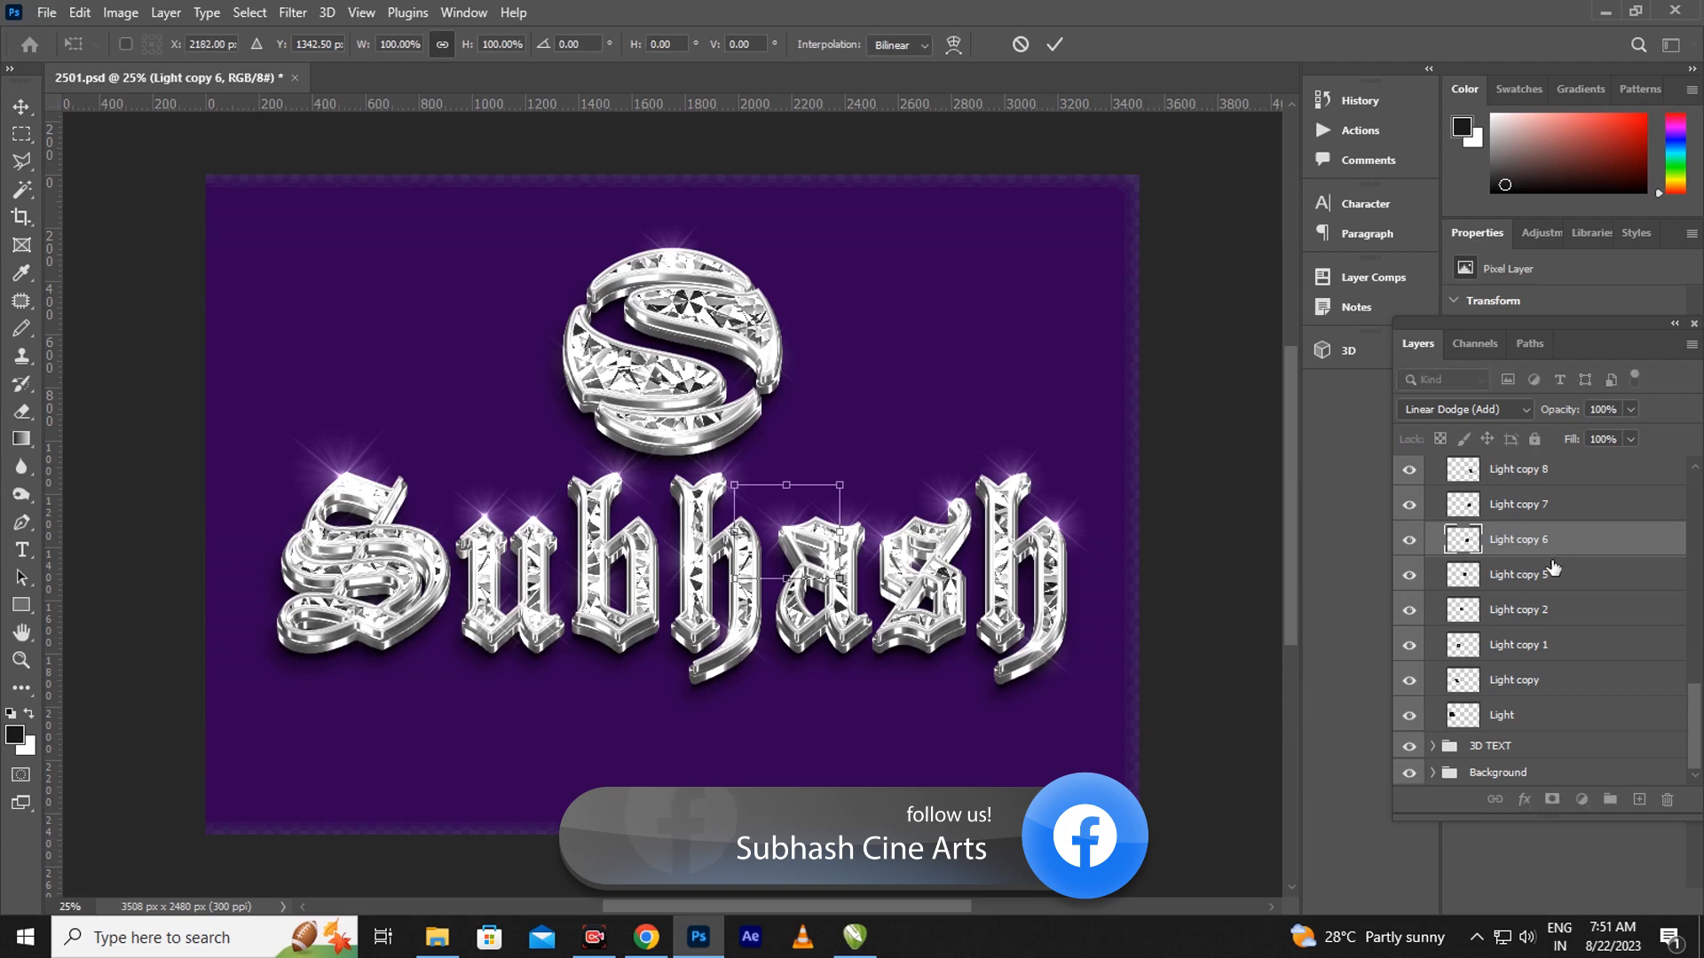
key(Up)
key(Up)
key(Up)
key(Up)
key(Up)
key(Up)
key(Up)
key(Up)
key(Up)
key(Up)
key(Up)
key(Up)
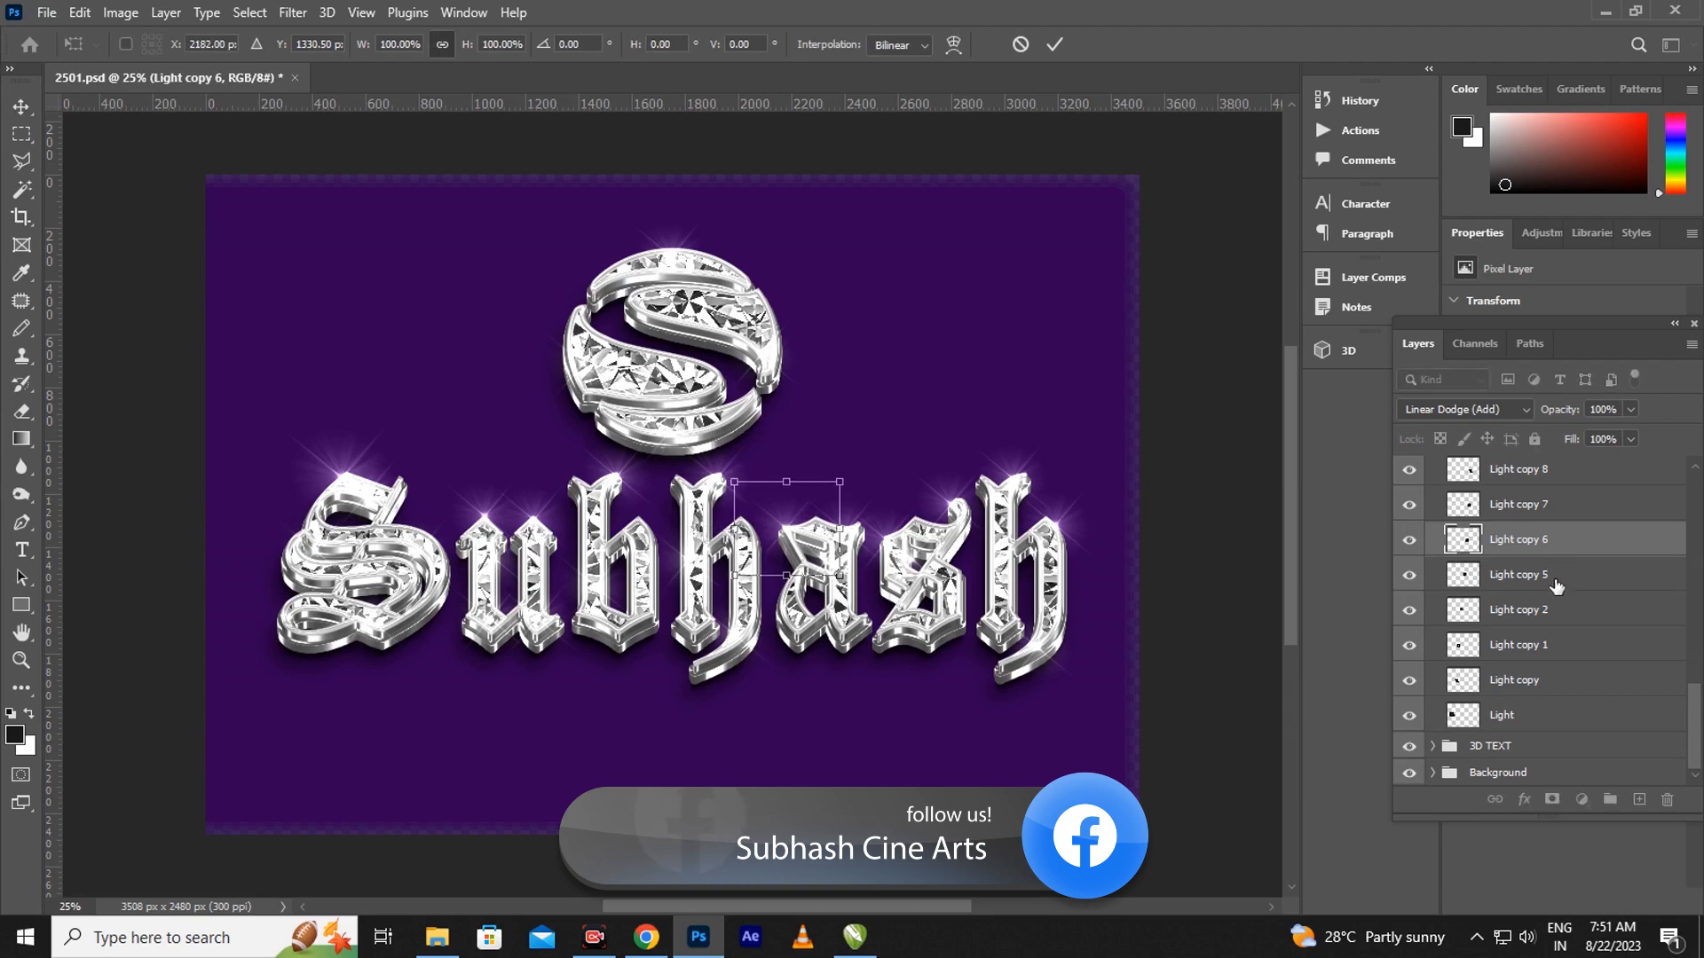
key(Return)
Nudge the Light copy 7 glint up and right to X 2437 px, Y 1334.5 px on the a's upper-right tip
click(1559, 507)
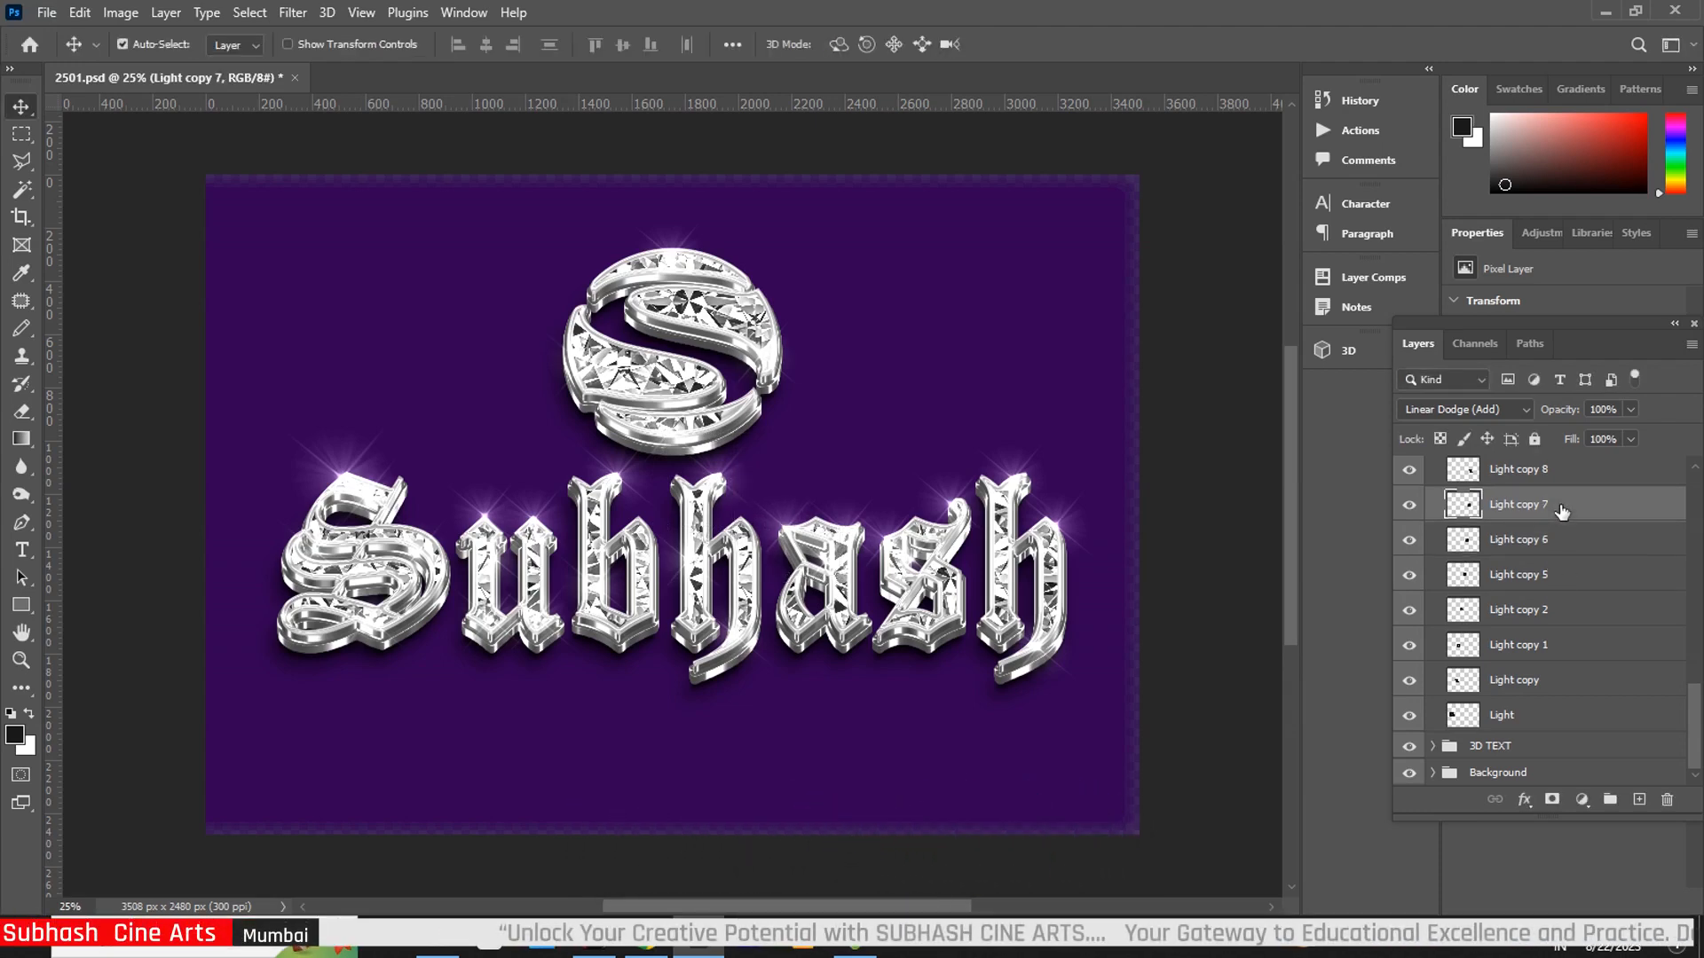
key(ctrl+t)
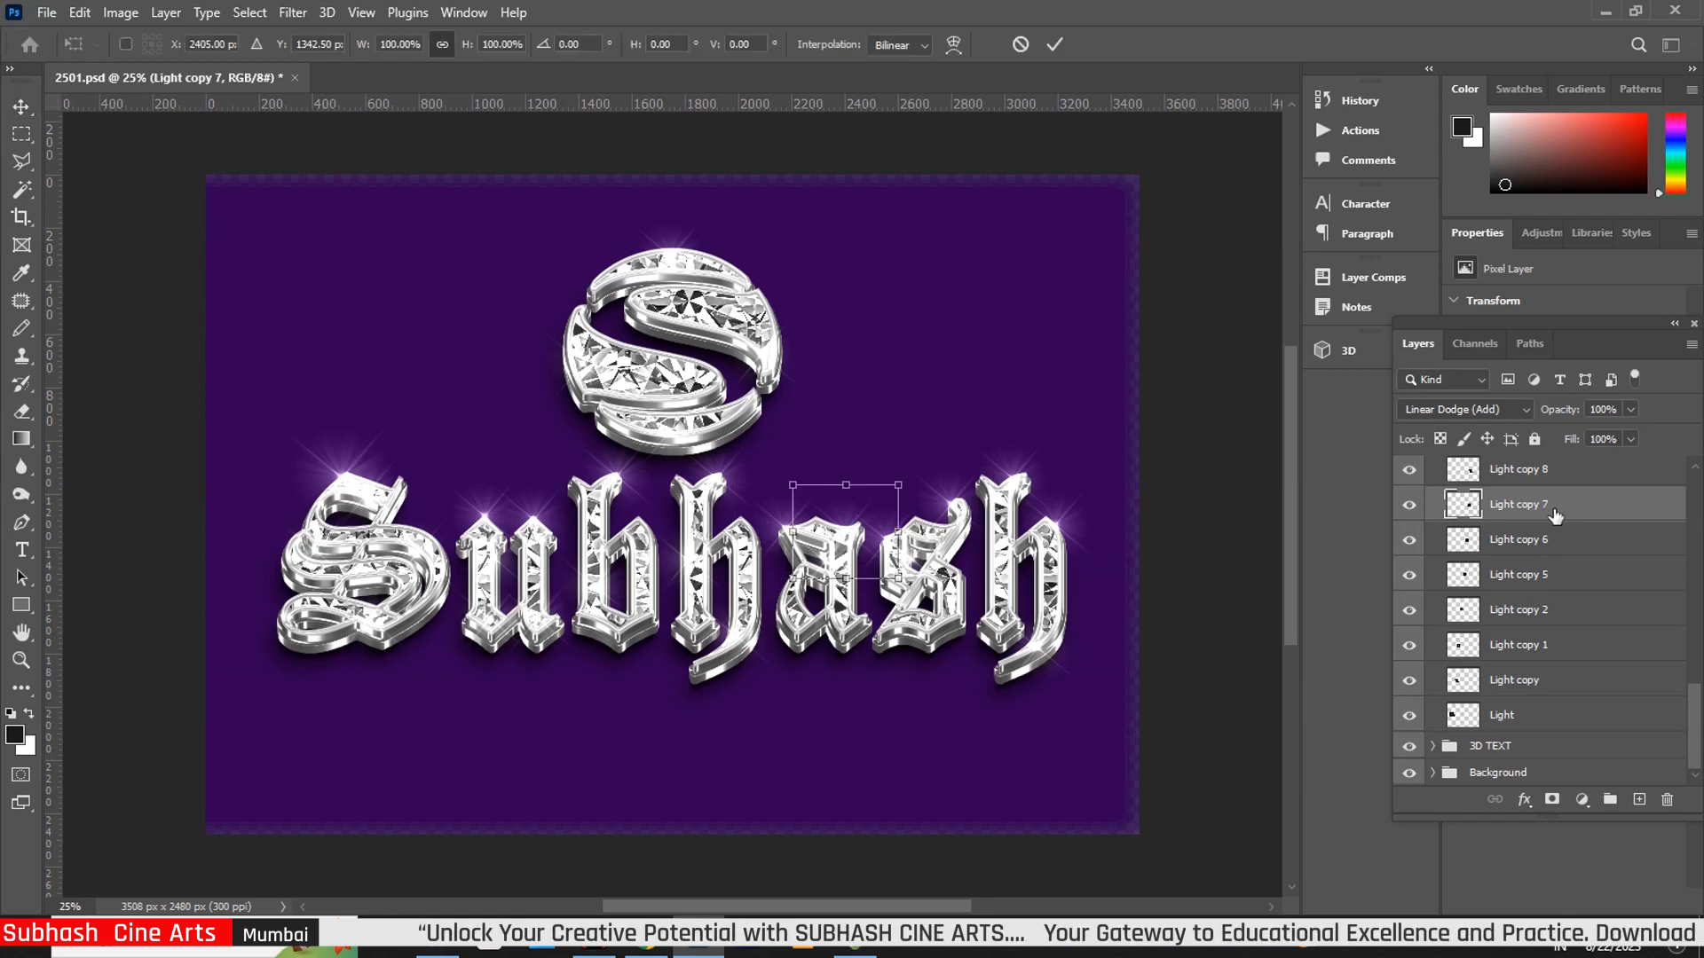
key(Up)
key(Up)
key(Up)
key(Up)
key(Up)
key(Up)
key(Up)
key(Up)
key(Up)
key(Up)
key(Up)
key(Up)
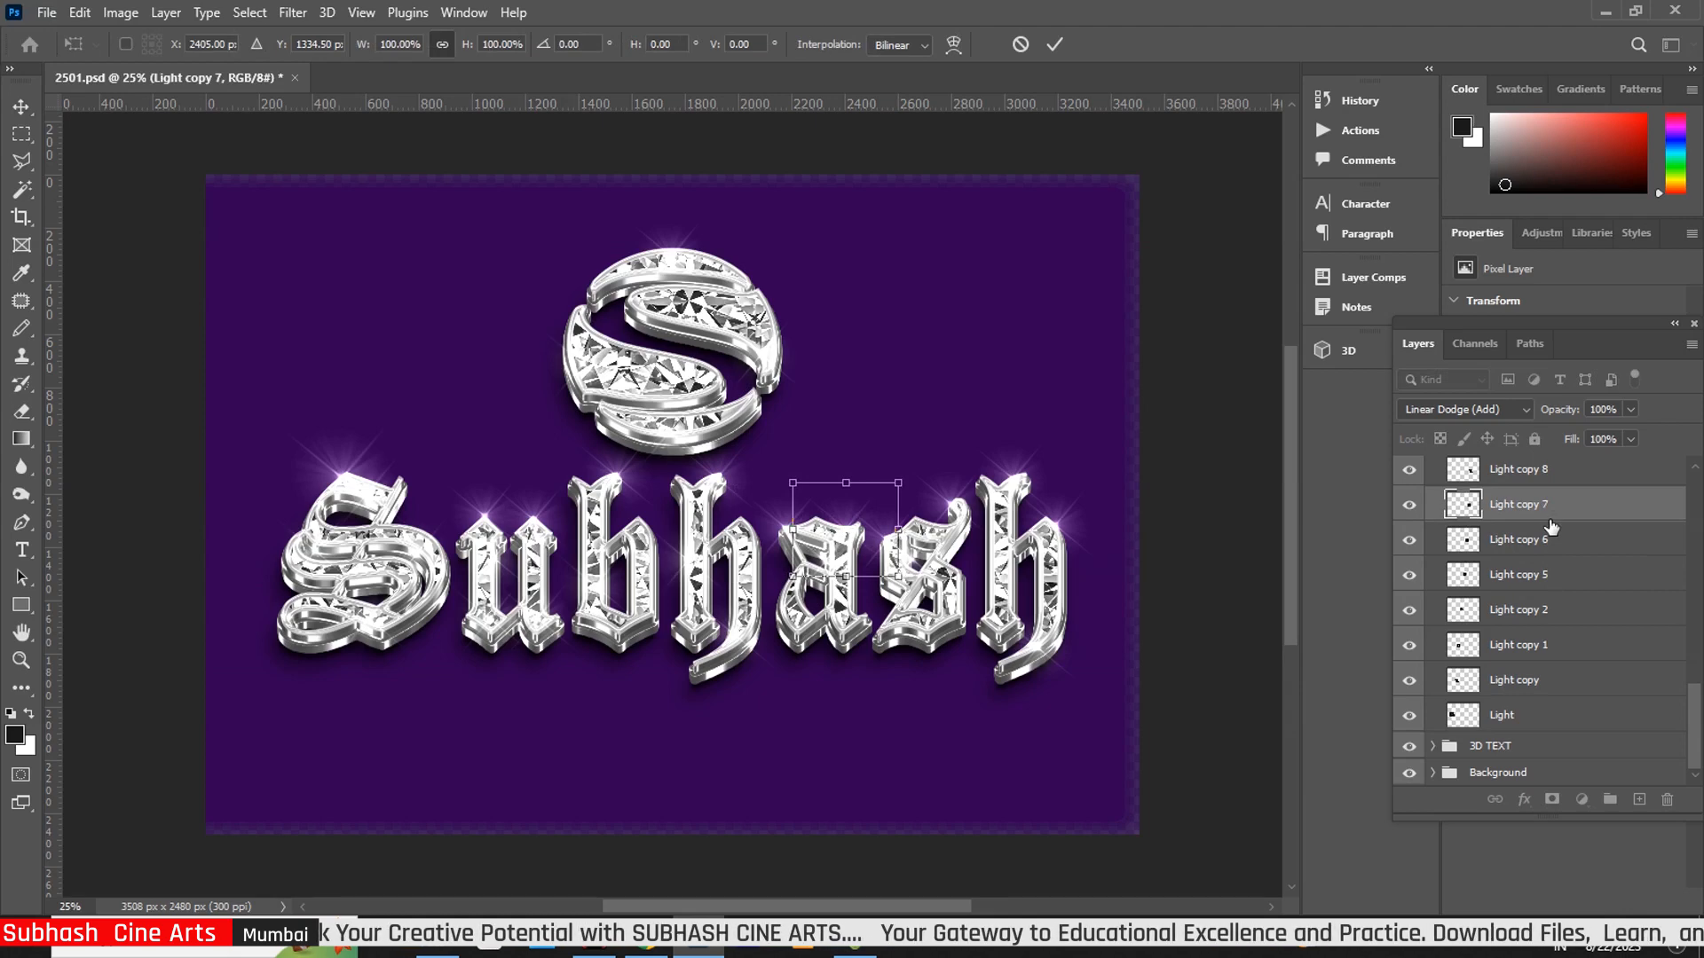
key(Right)
key(Right)
key(Right)
key(Right)
key(Right)
key(Right)
key(Right)
key(Right)
key(Right)
key(Right)
key(Right)
key(Right)
key(Right)
key(Right)
key(Right)
key(Right)
key(Right)
key(Right)
key(Right)
key(Right)
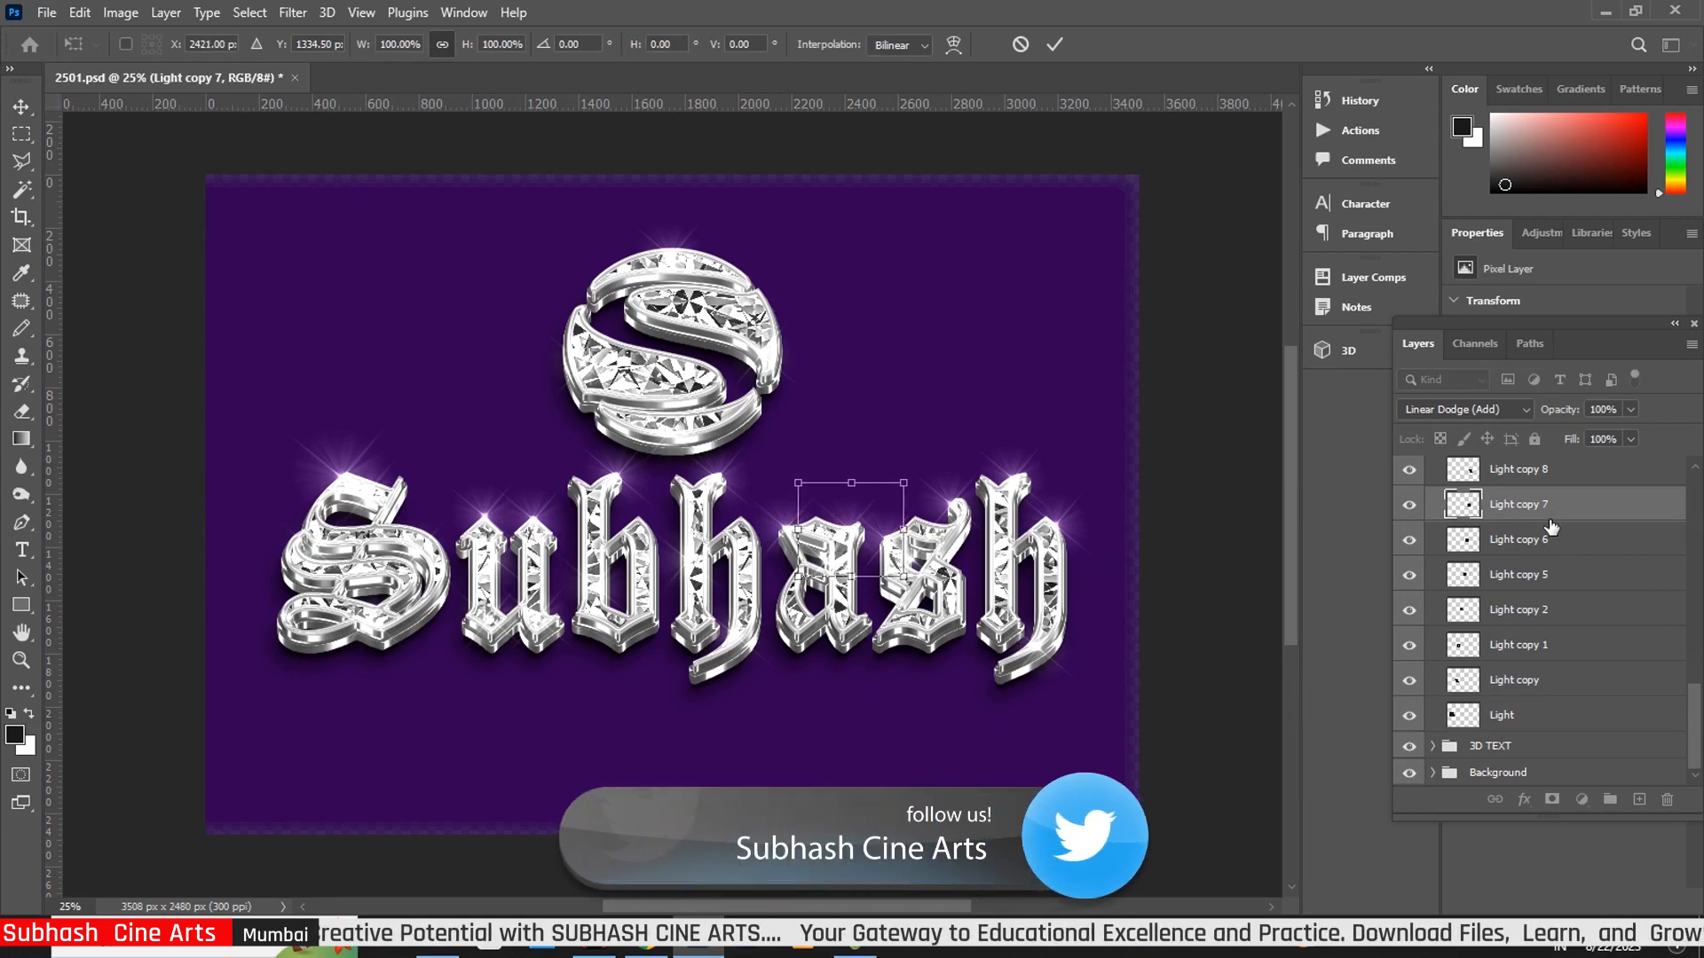
key(Right)
key(Right)
key(Right)
key(Right)
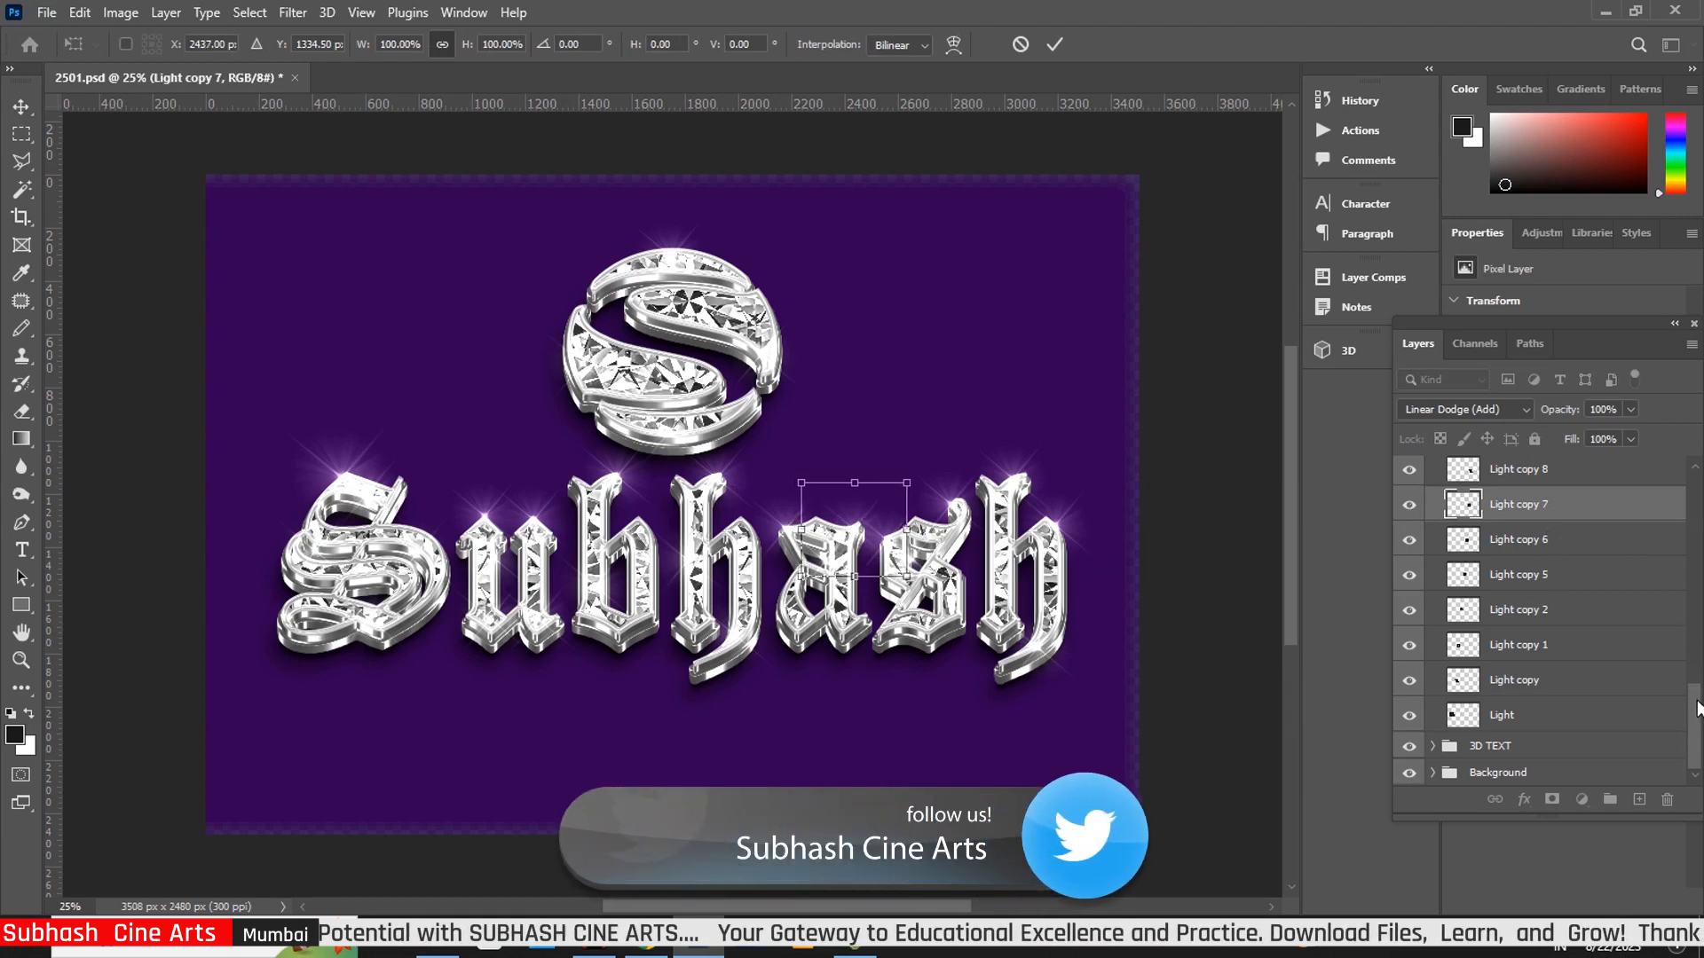
Nudge the Light copy 8 glint up to Y 1368.5 px at the upper-left of the second s
scroll(1696, 706, up, 5)
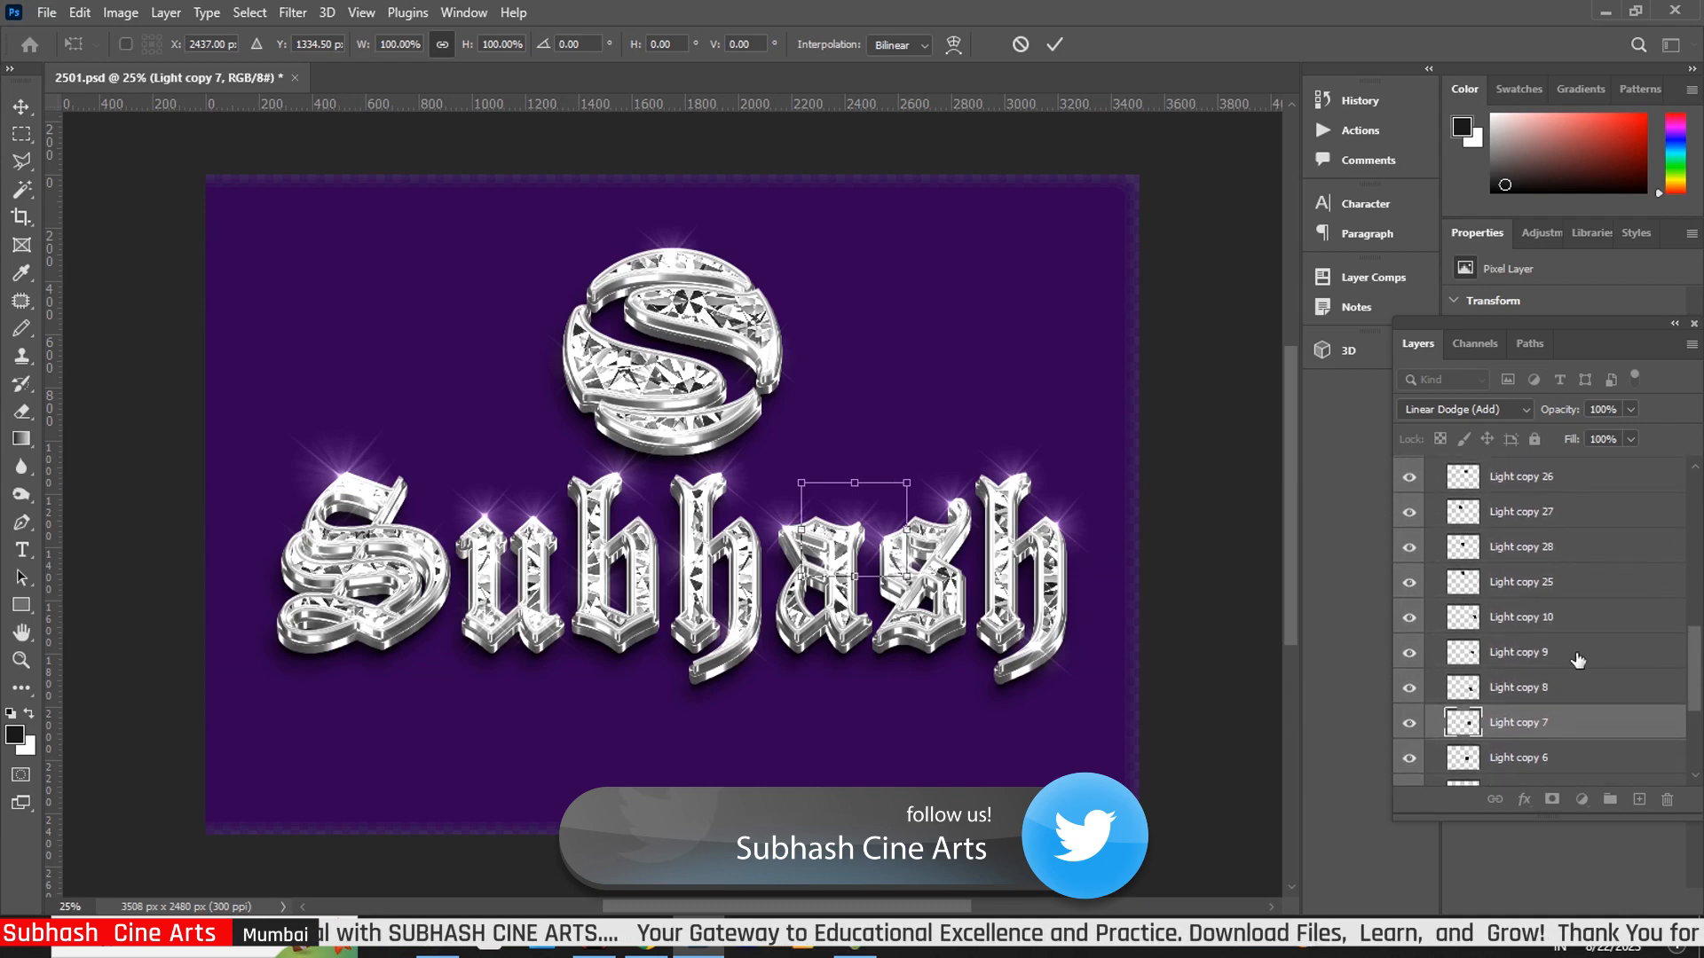
click(1566, 689)
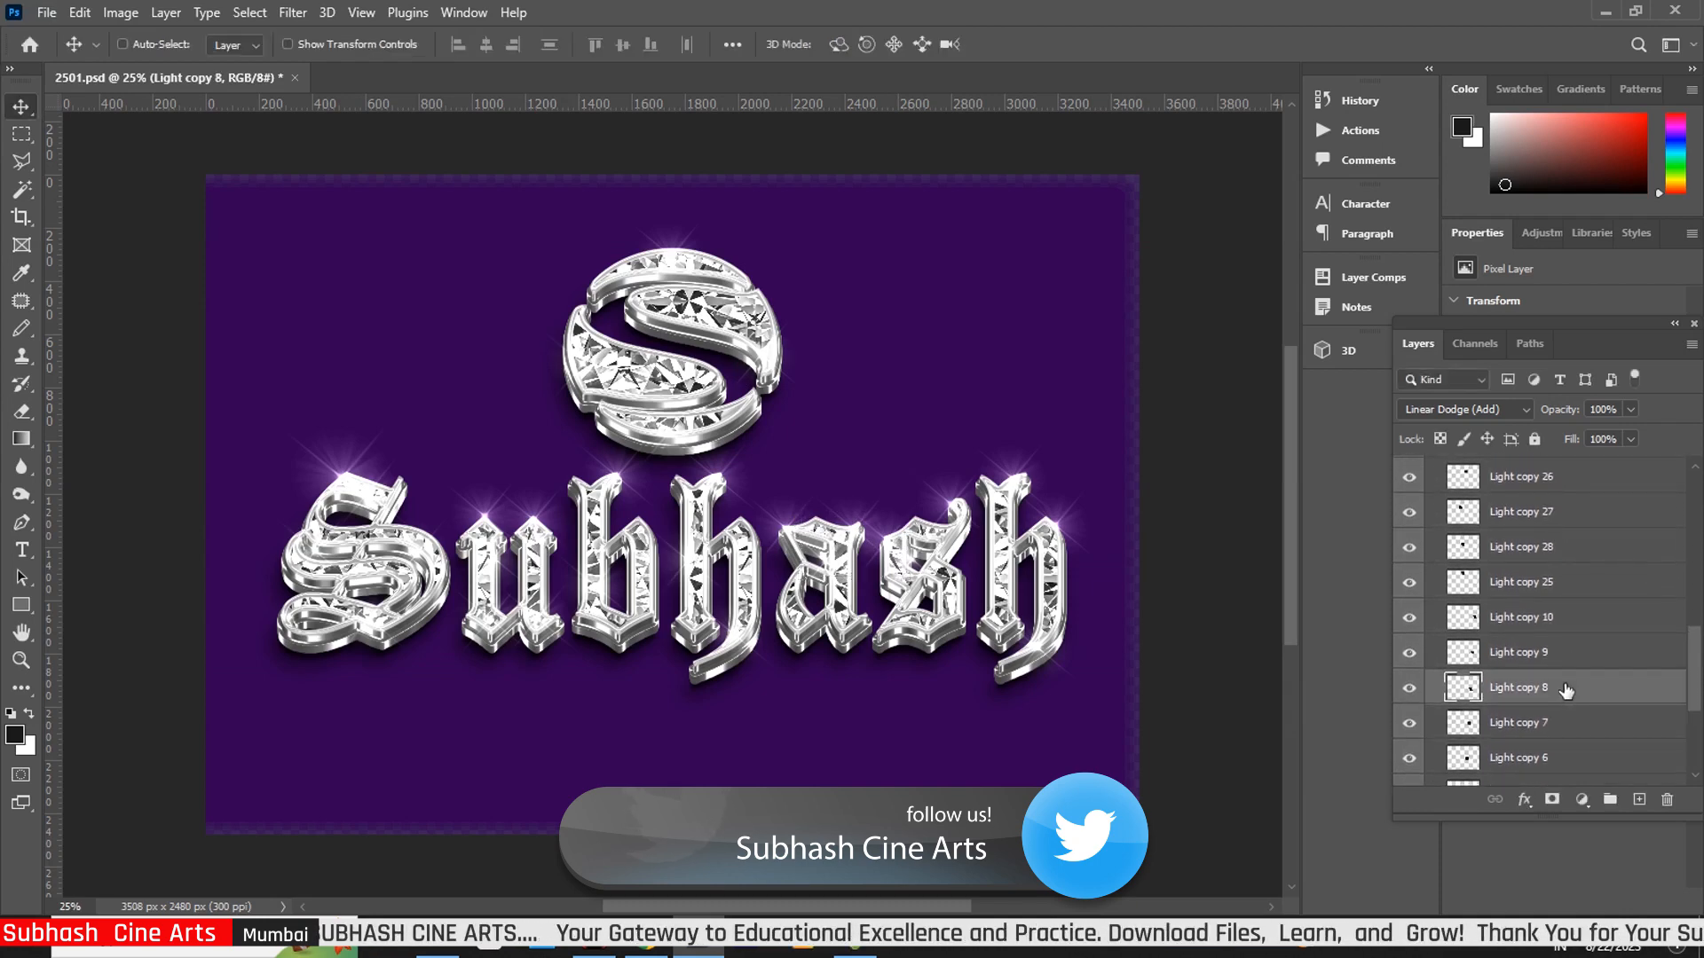
key(ctrl+t)
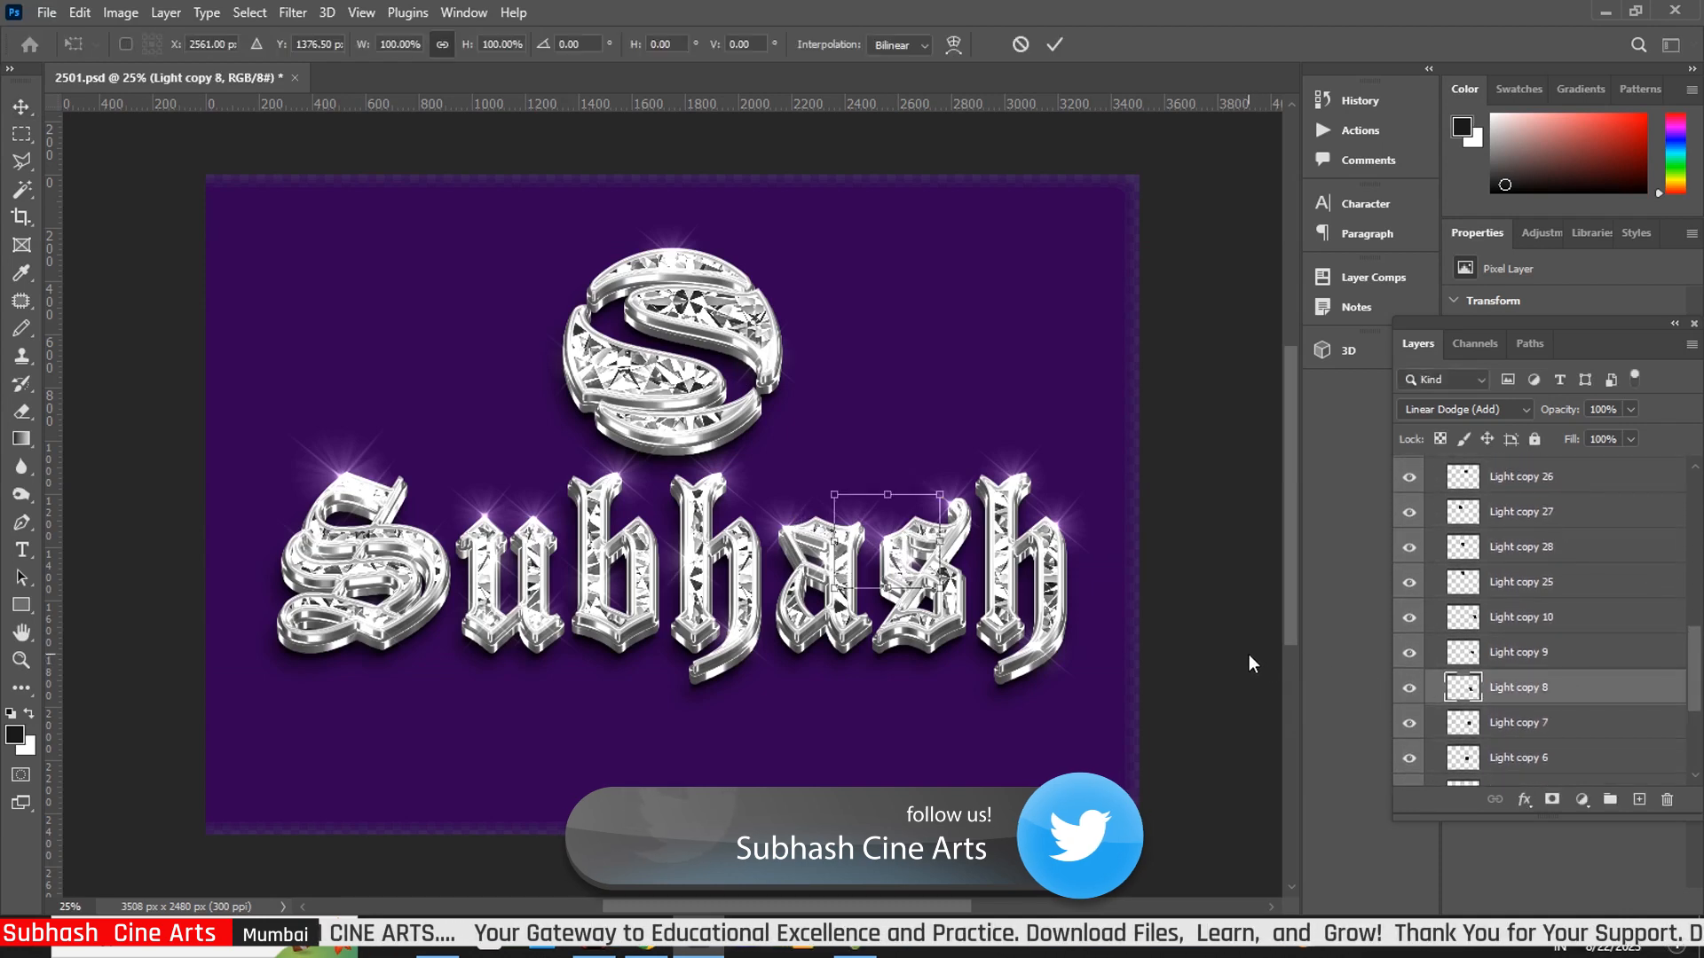
key(Up)
key(Up)
key(Up)
key(Up)
key(Up)
key(Up)
key(Up)
key(Up)
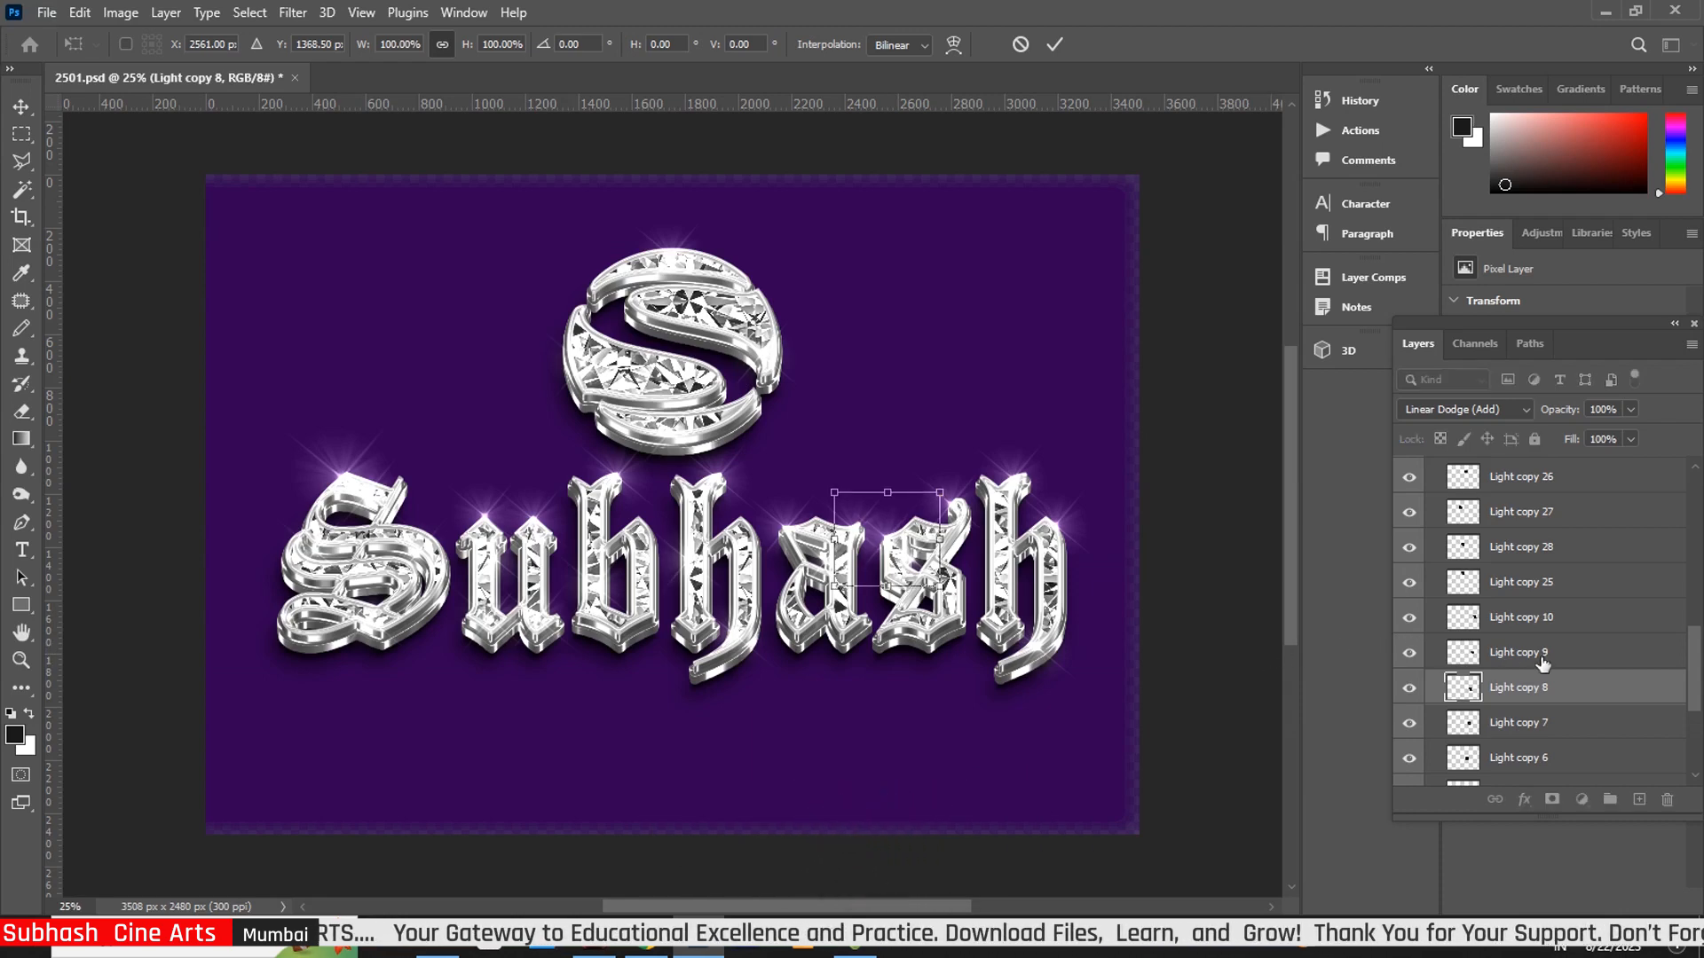
Check the placement of the Light copy 9 and Light copy 10 glints with Free Transform, without moving them
click(1572, 653)
key(ctrl+t)
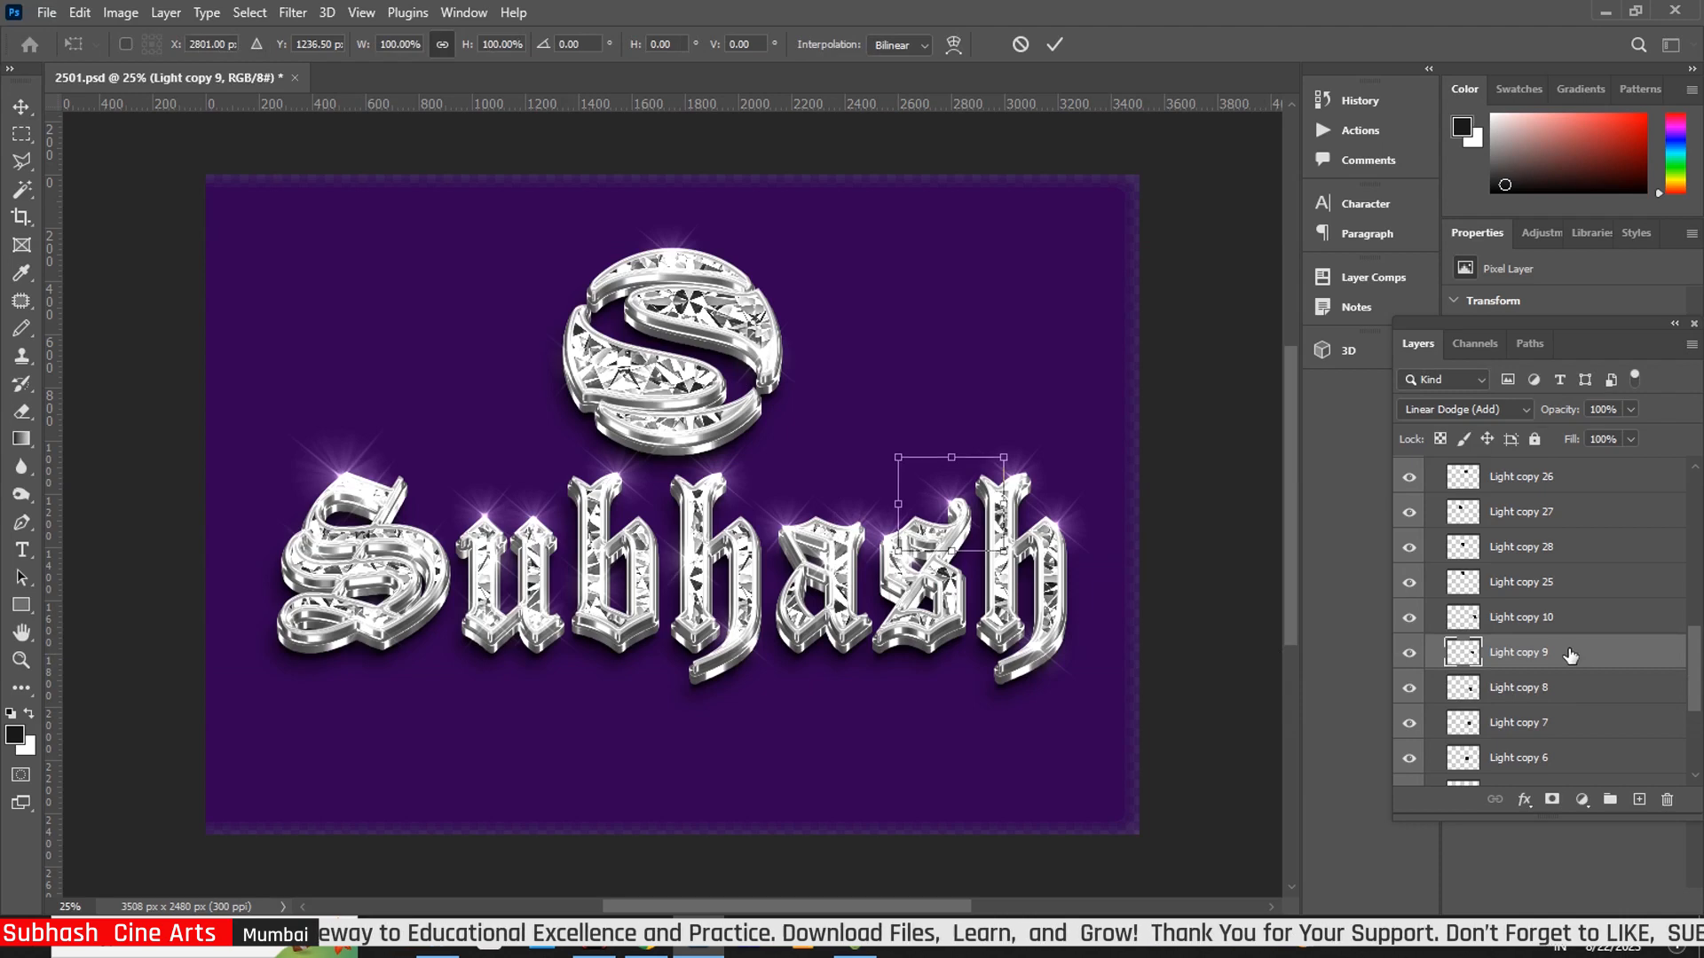
click(1559, 623)
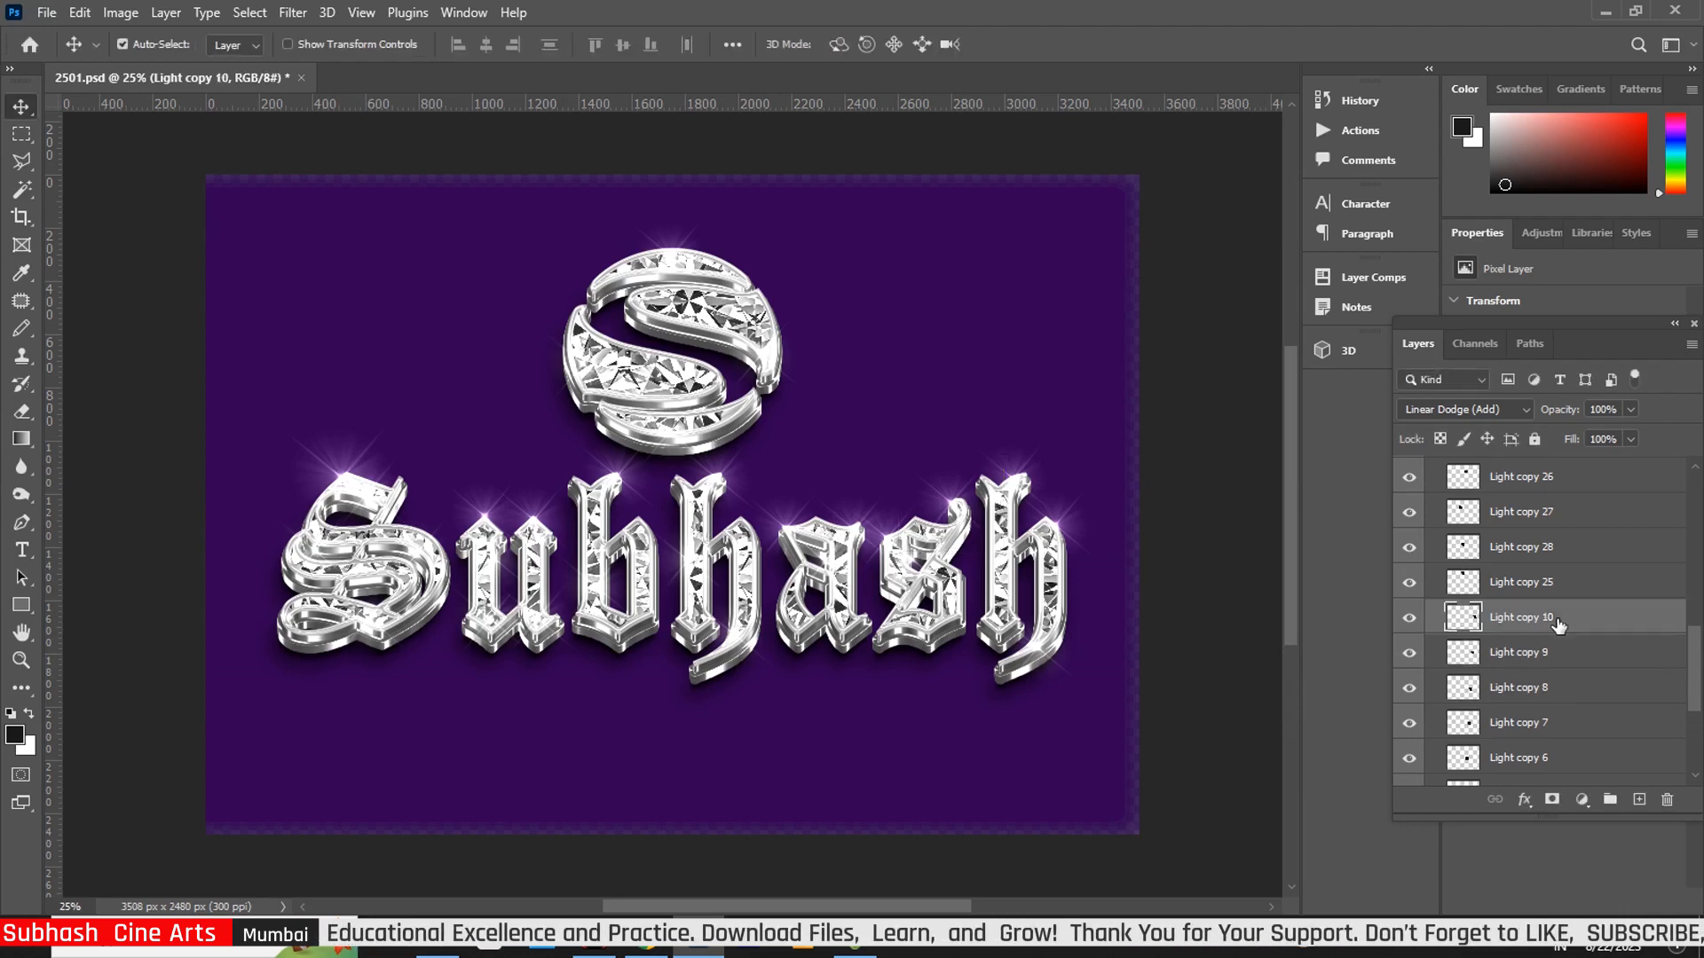
key(ctrl+t)
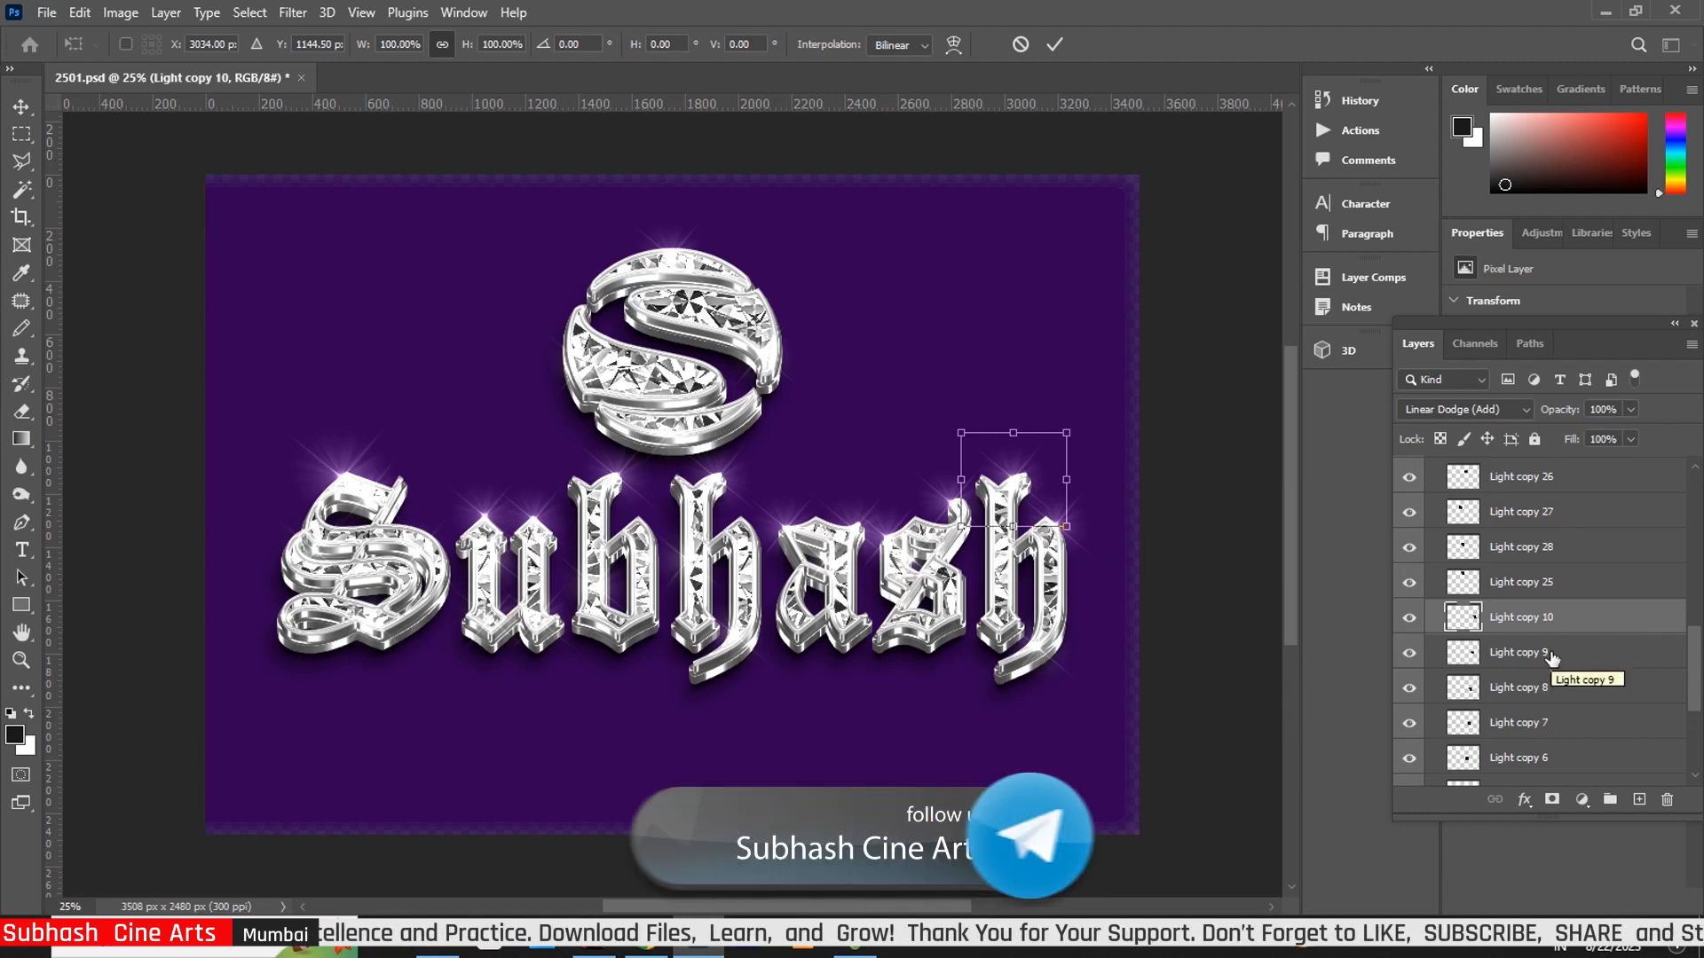
click(22, 107)
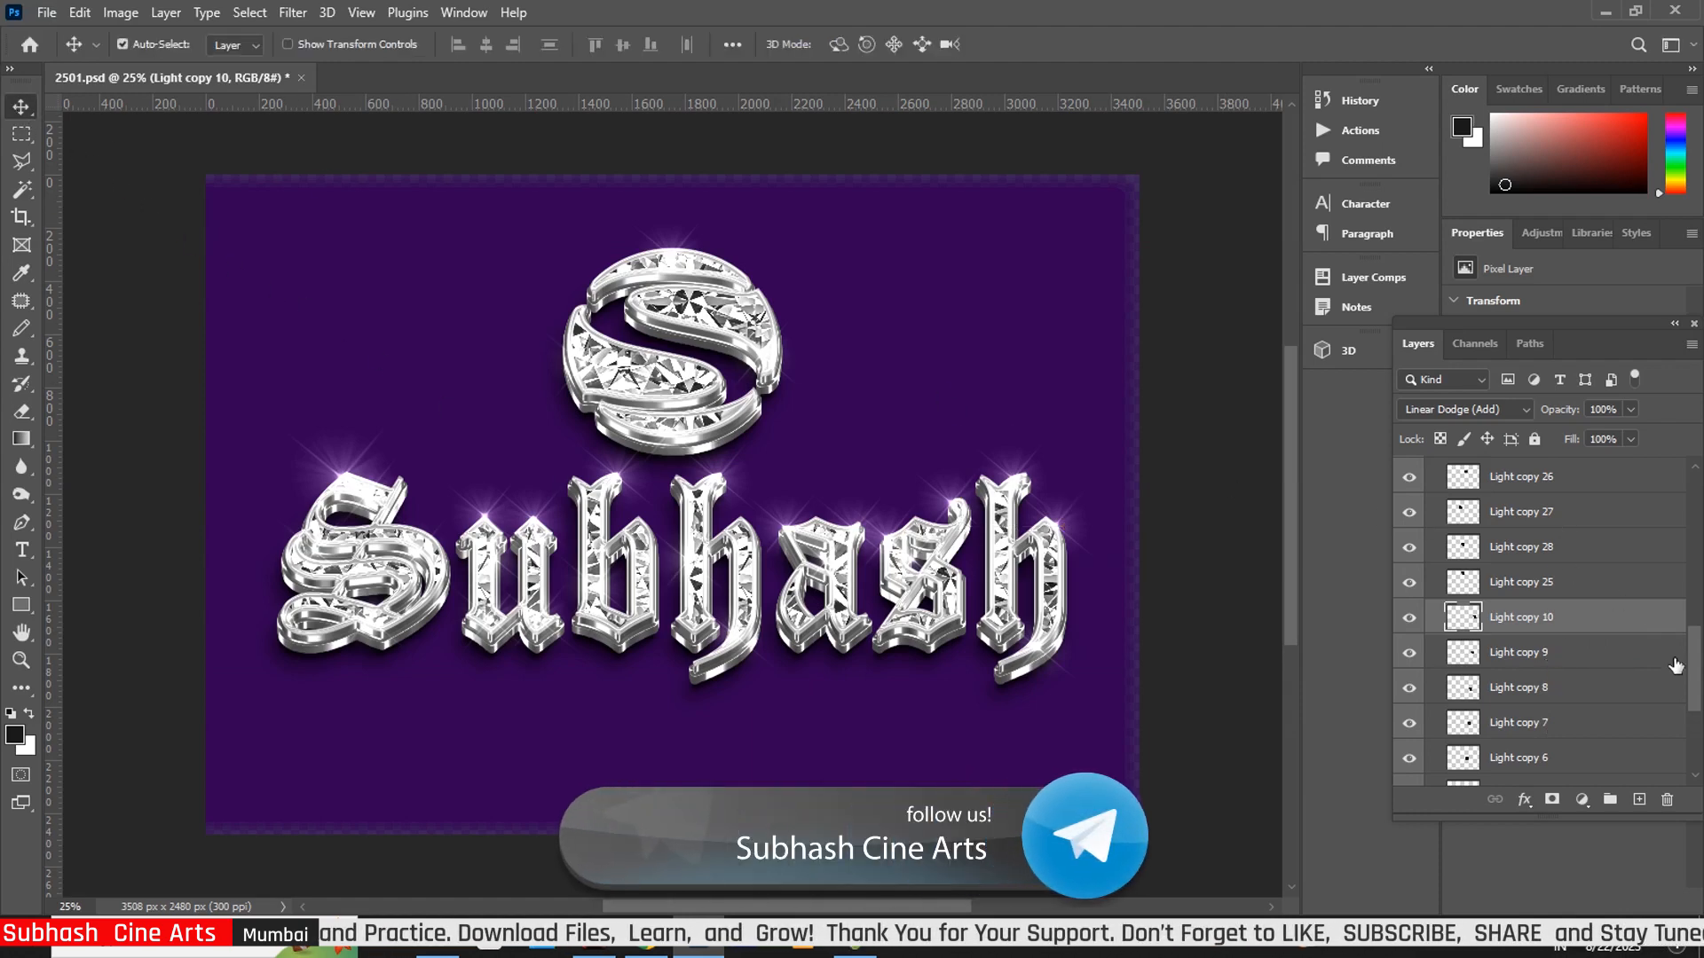
drag(1697, 681, 1696, 540)
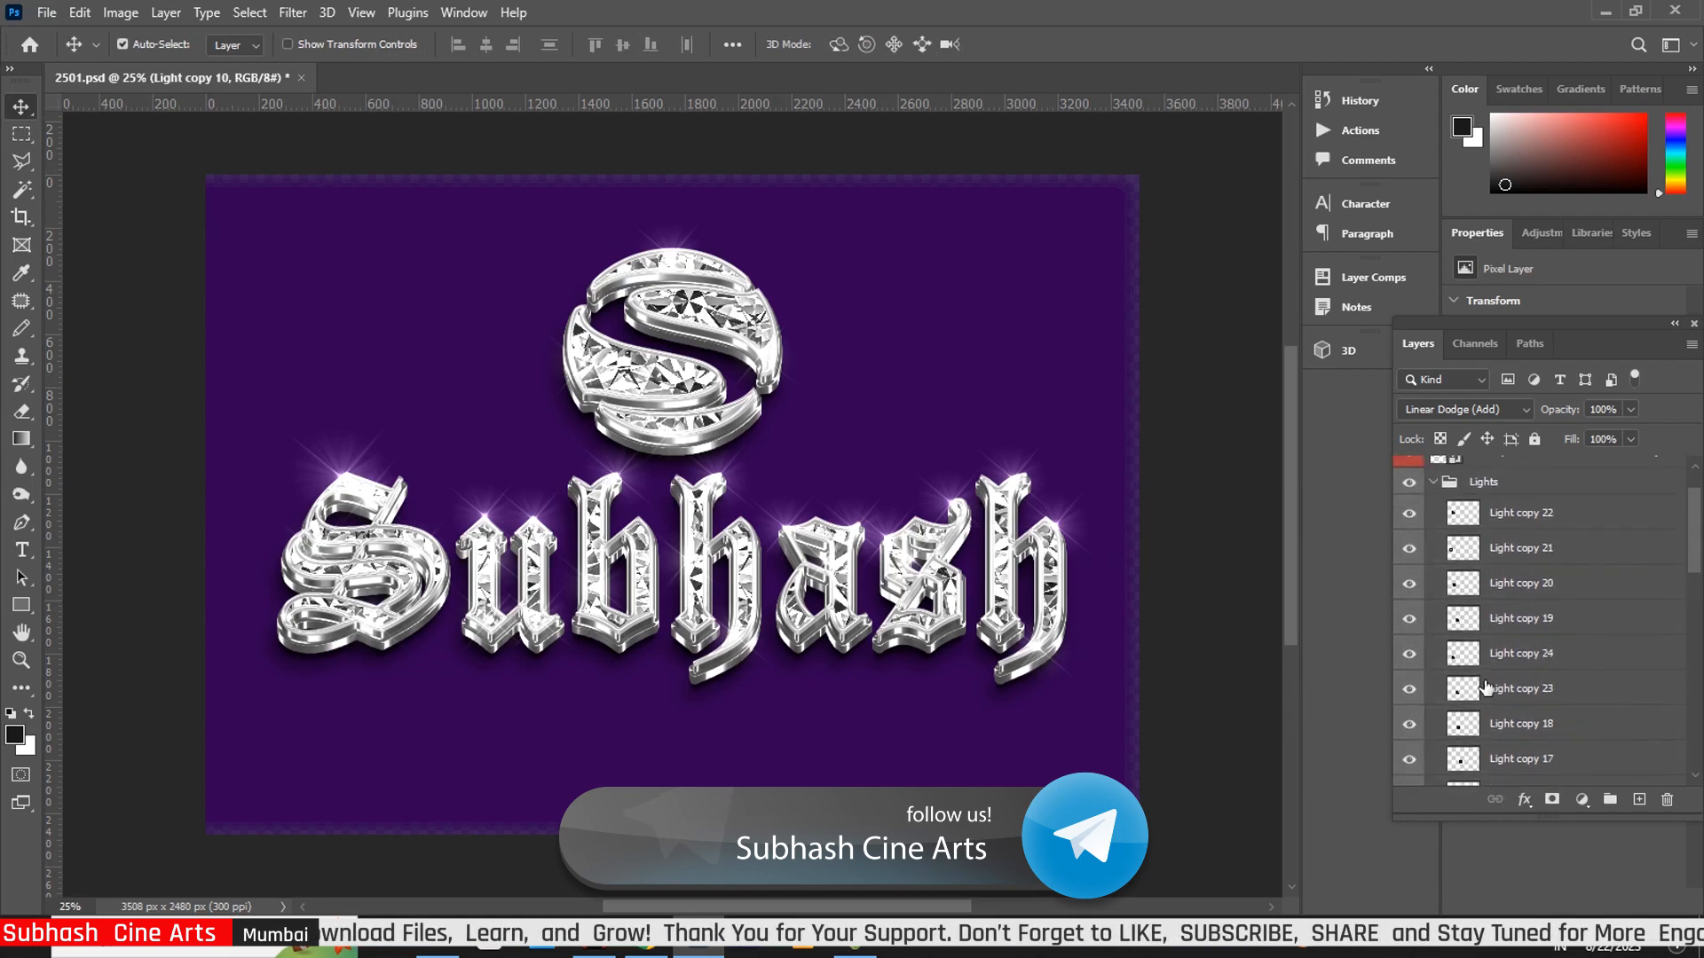
In the 3D group inside 3D TEXT, set the 3D layer's Bevel & Emboss size to 43 px and soften to 1 px
click(1433, 483)
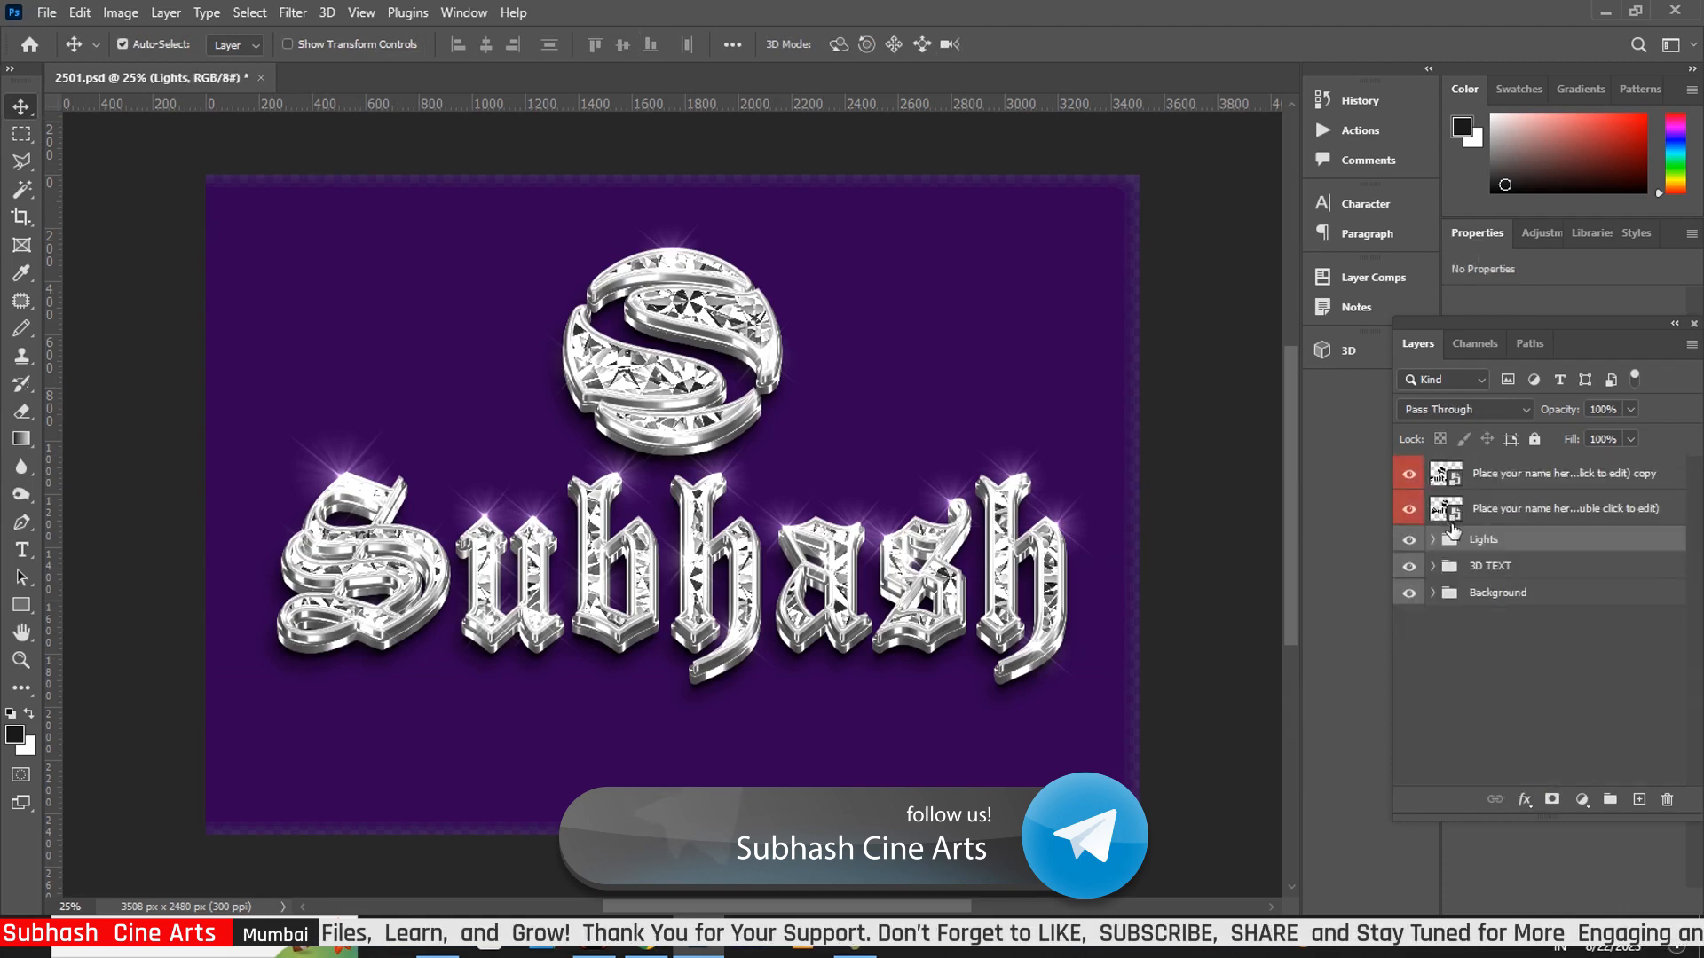
click(1432, 567)
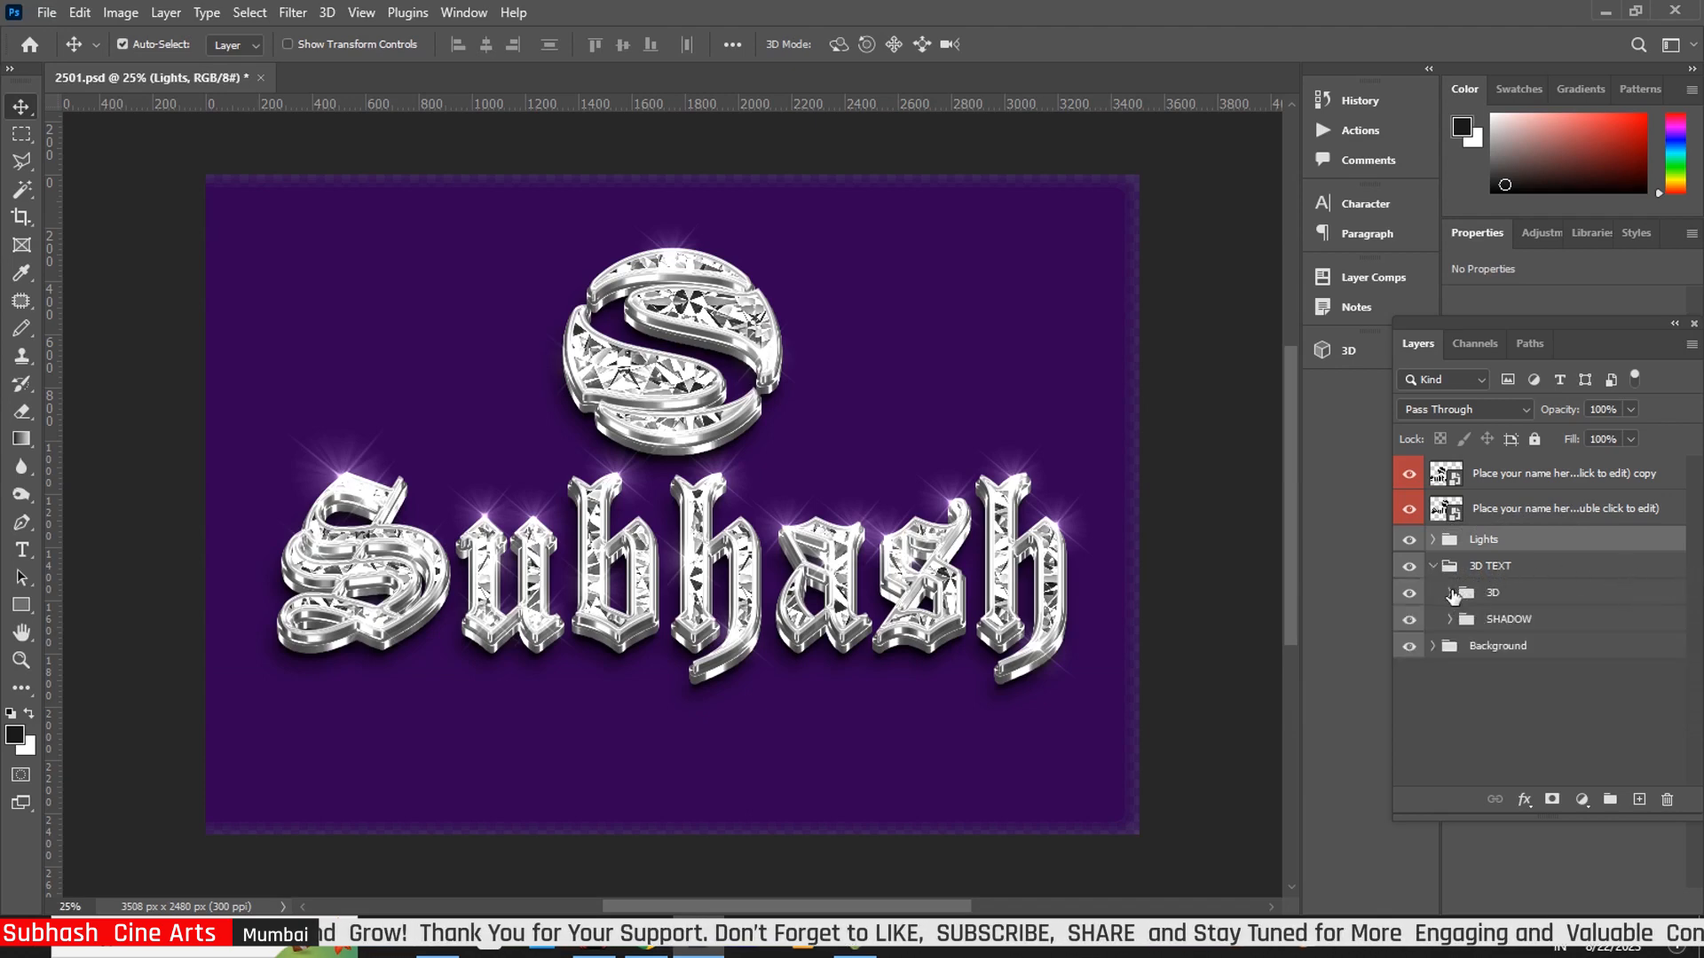
click(1449, 592)
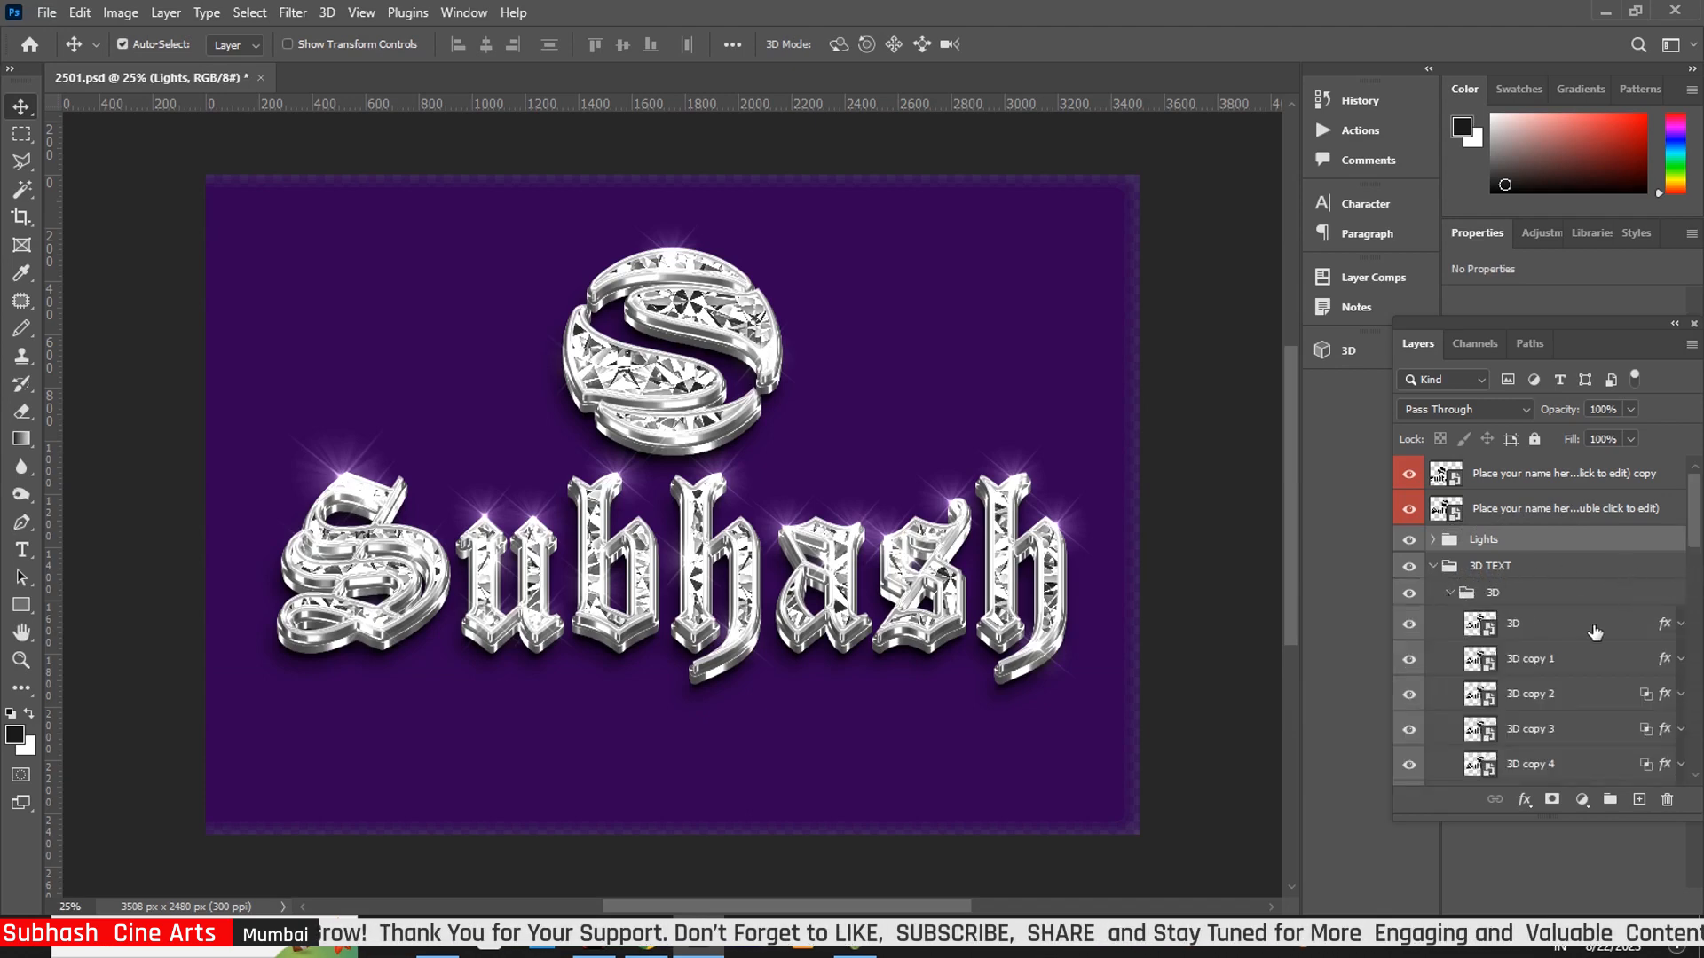
click(1666, 628)
key(h)
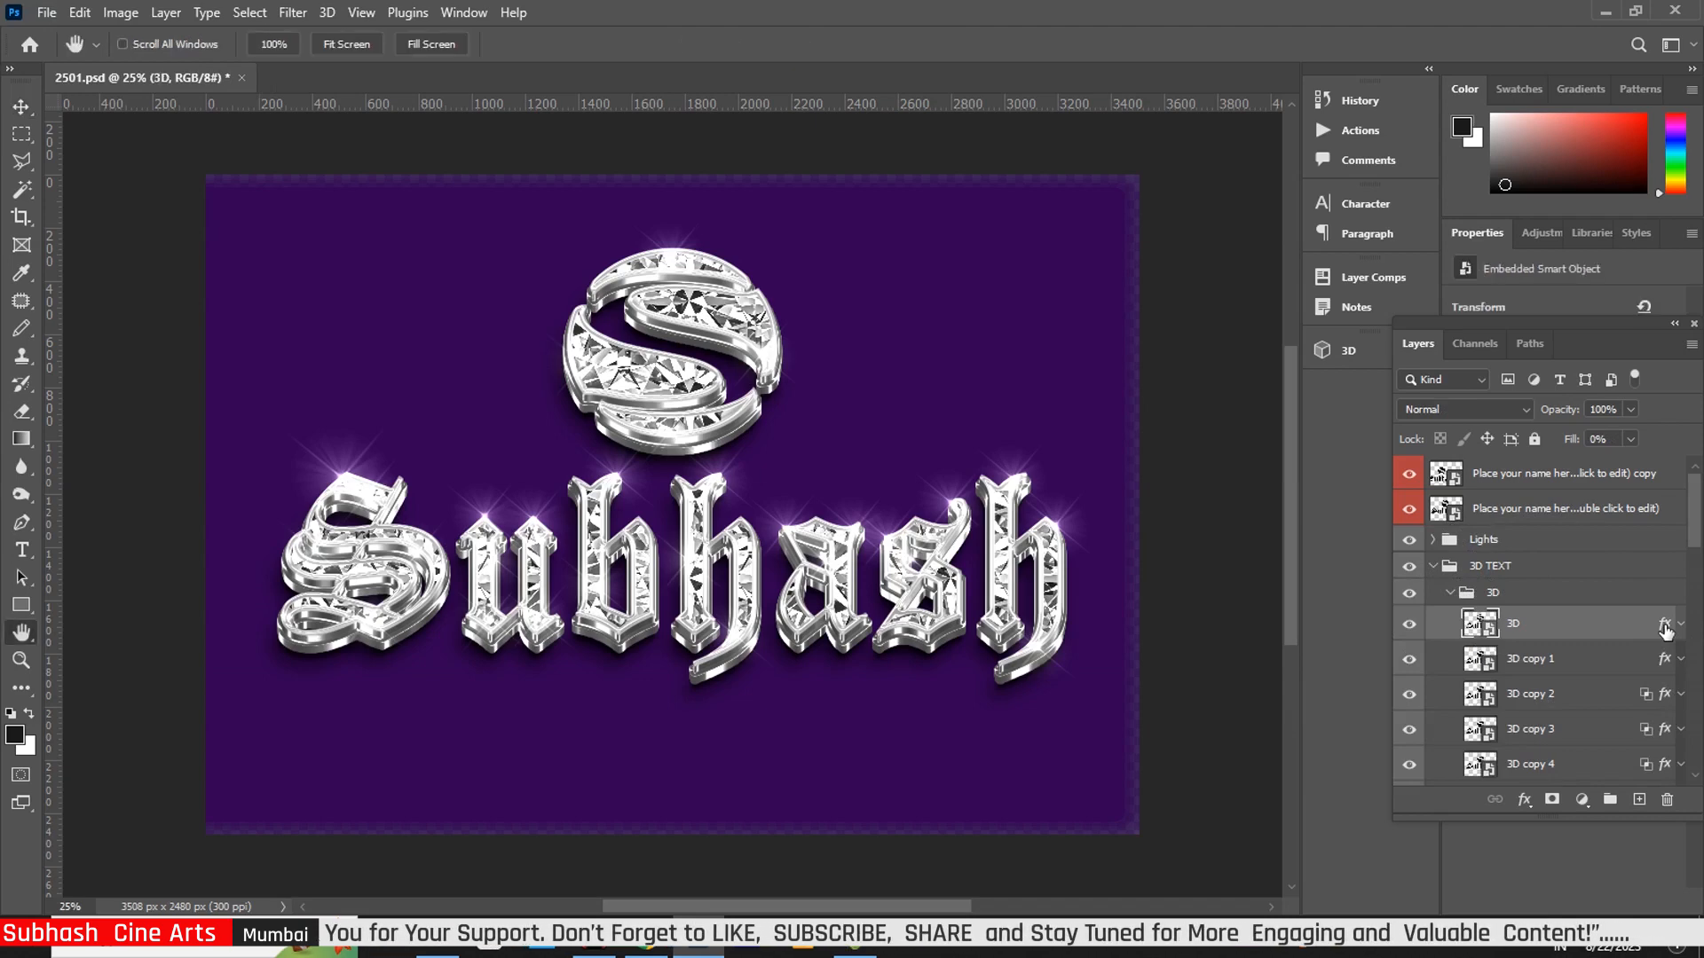
double_click(1665, 628)
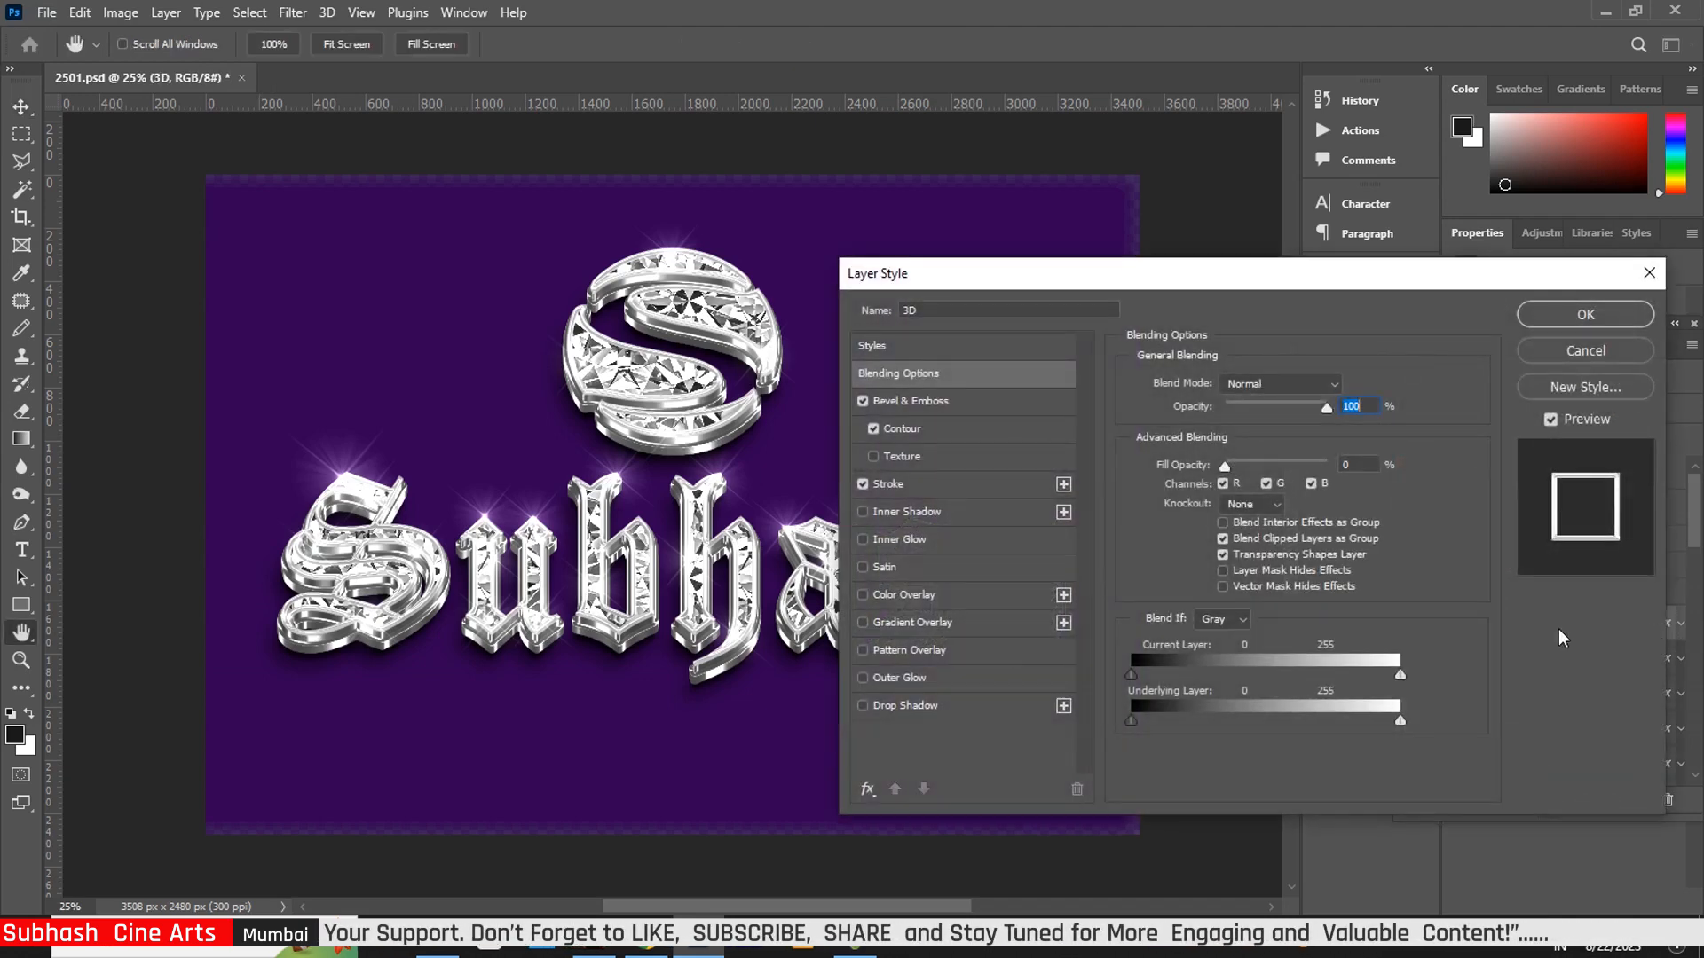
click(949, 406)
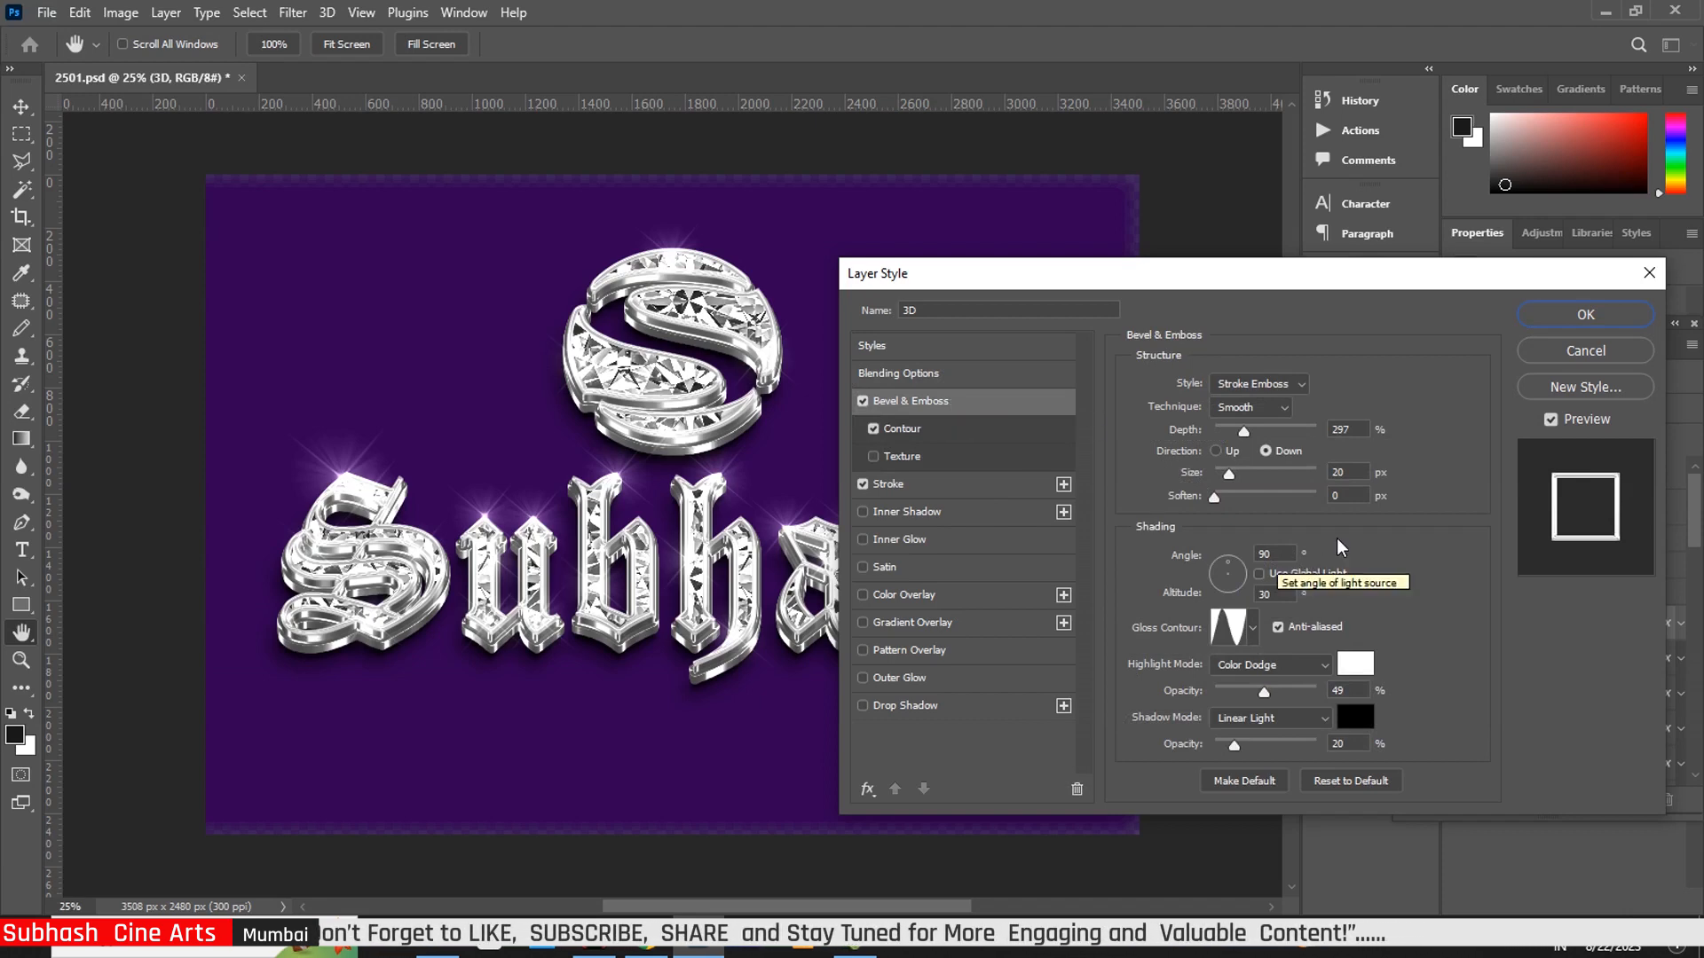
drag(1231, 475, 1237, 477)
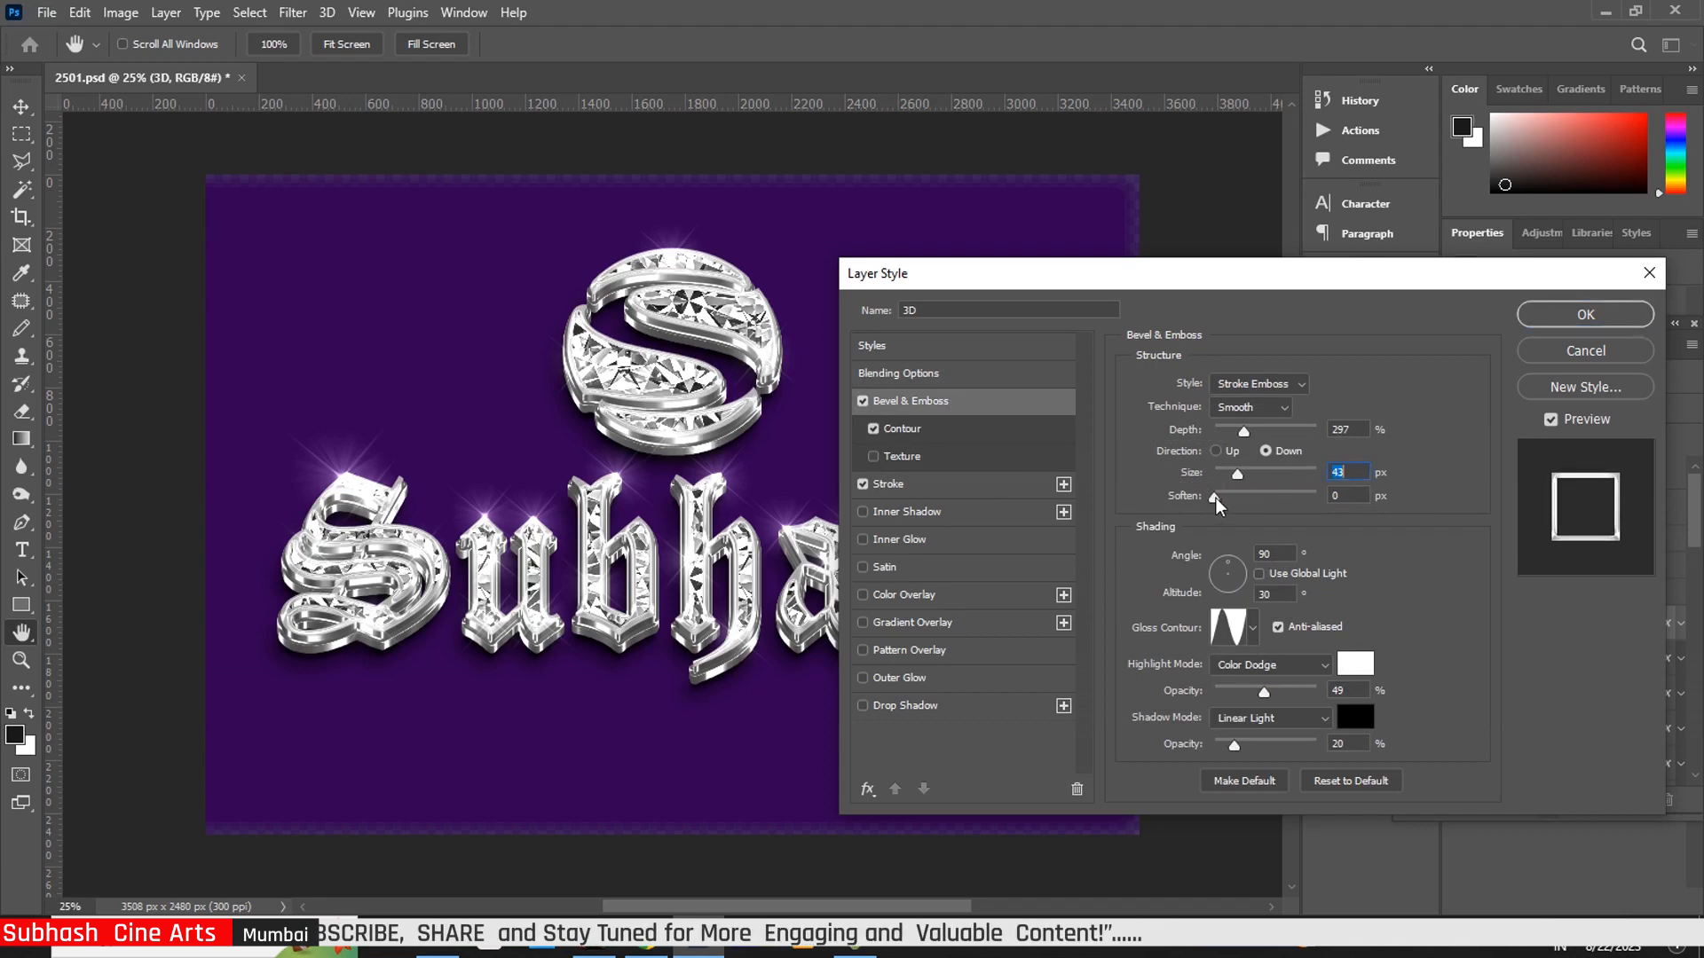
drag(1219, 498, 1219, 497)
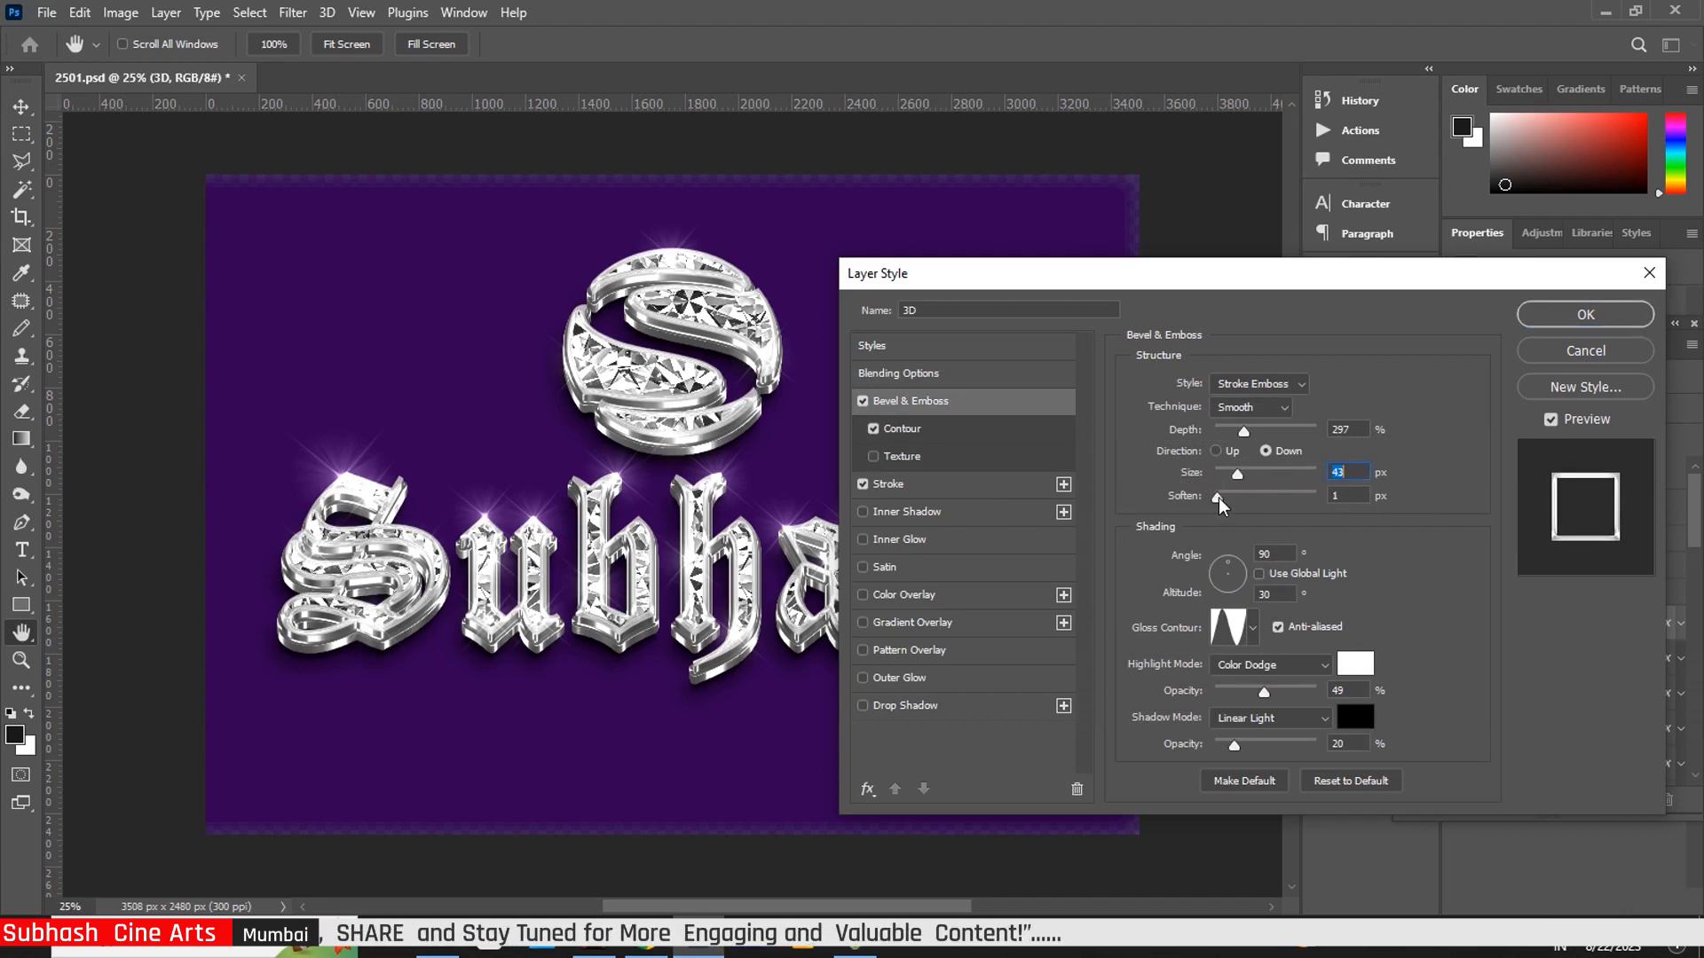
click(1219, 499)
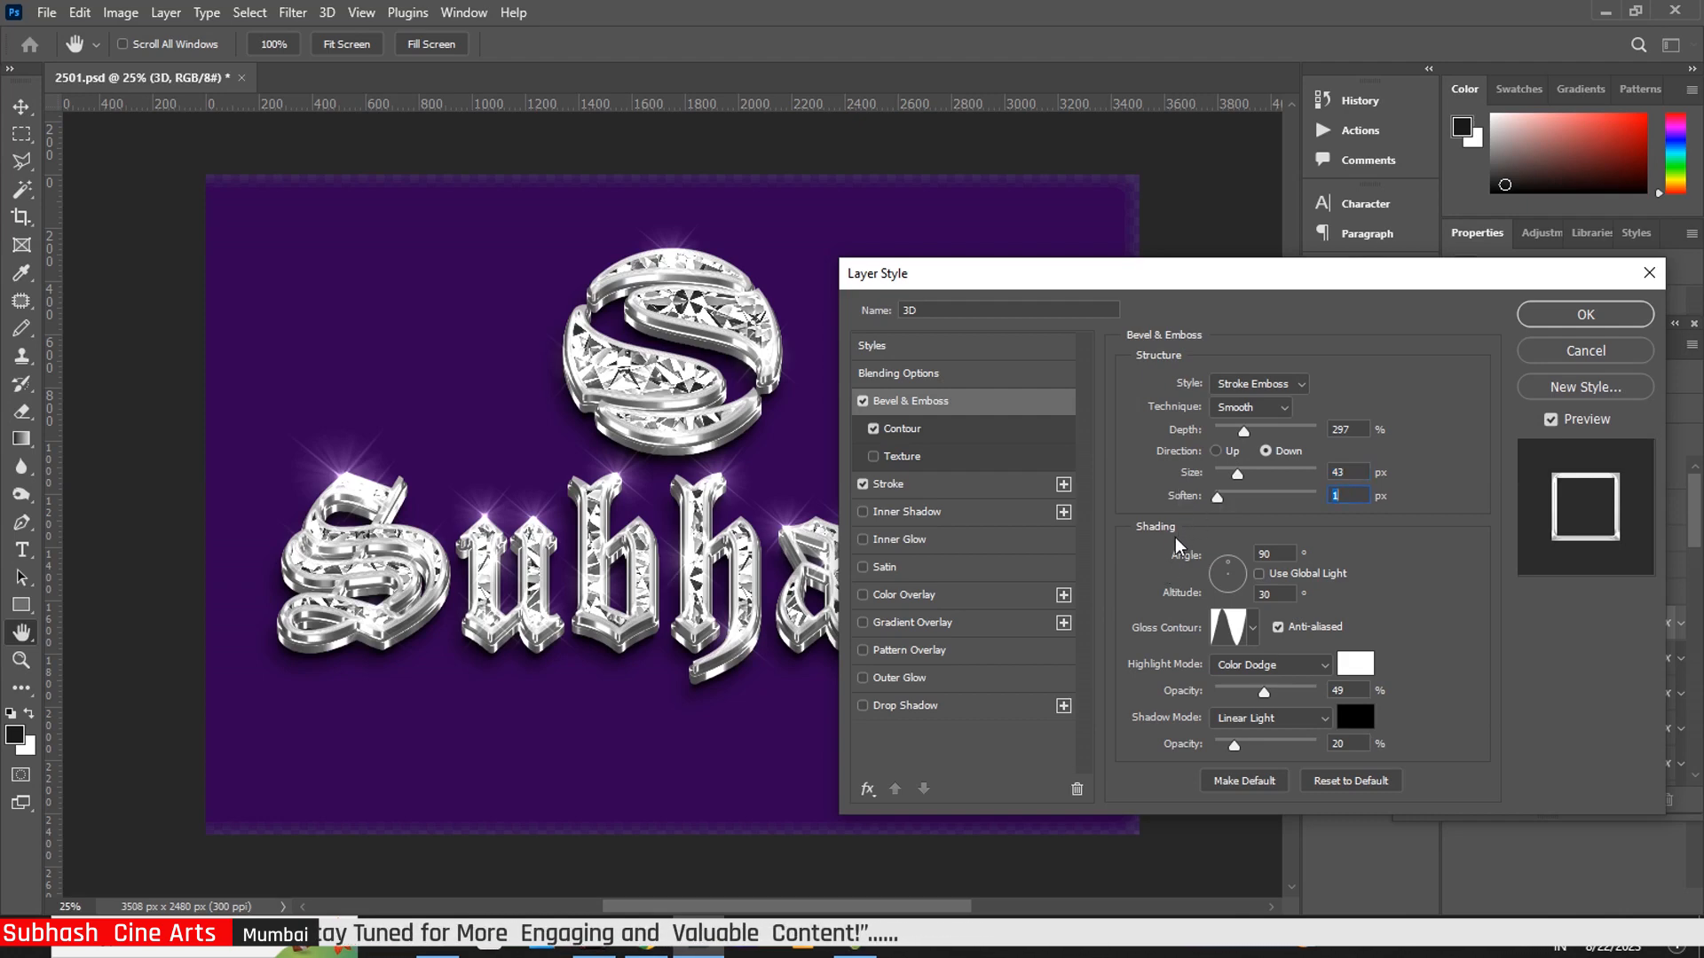
Set the gradient scale of the 3D layer's Stroke effect to 113% and apply the layer style
click(955, 490)
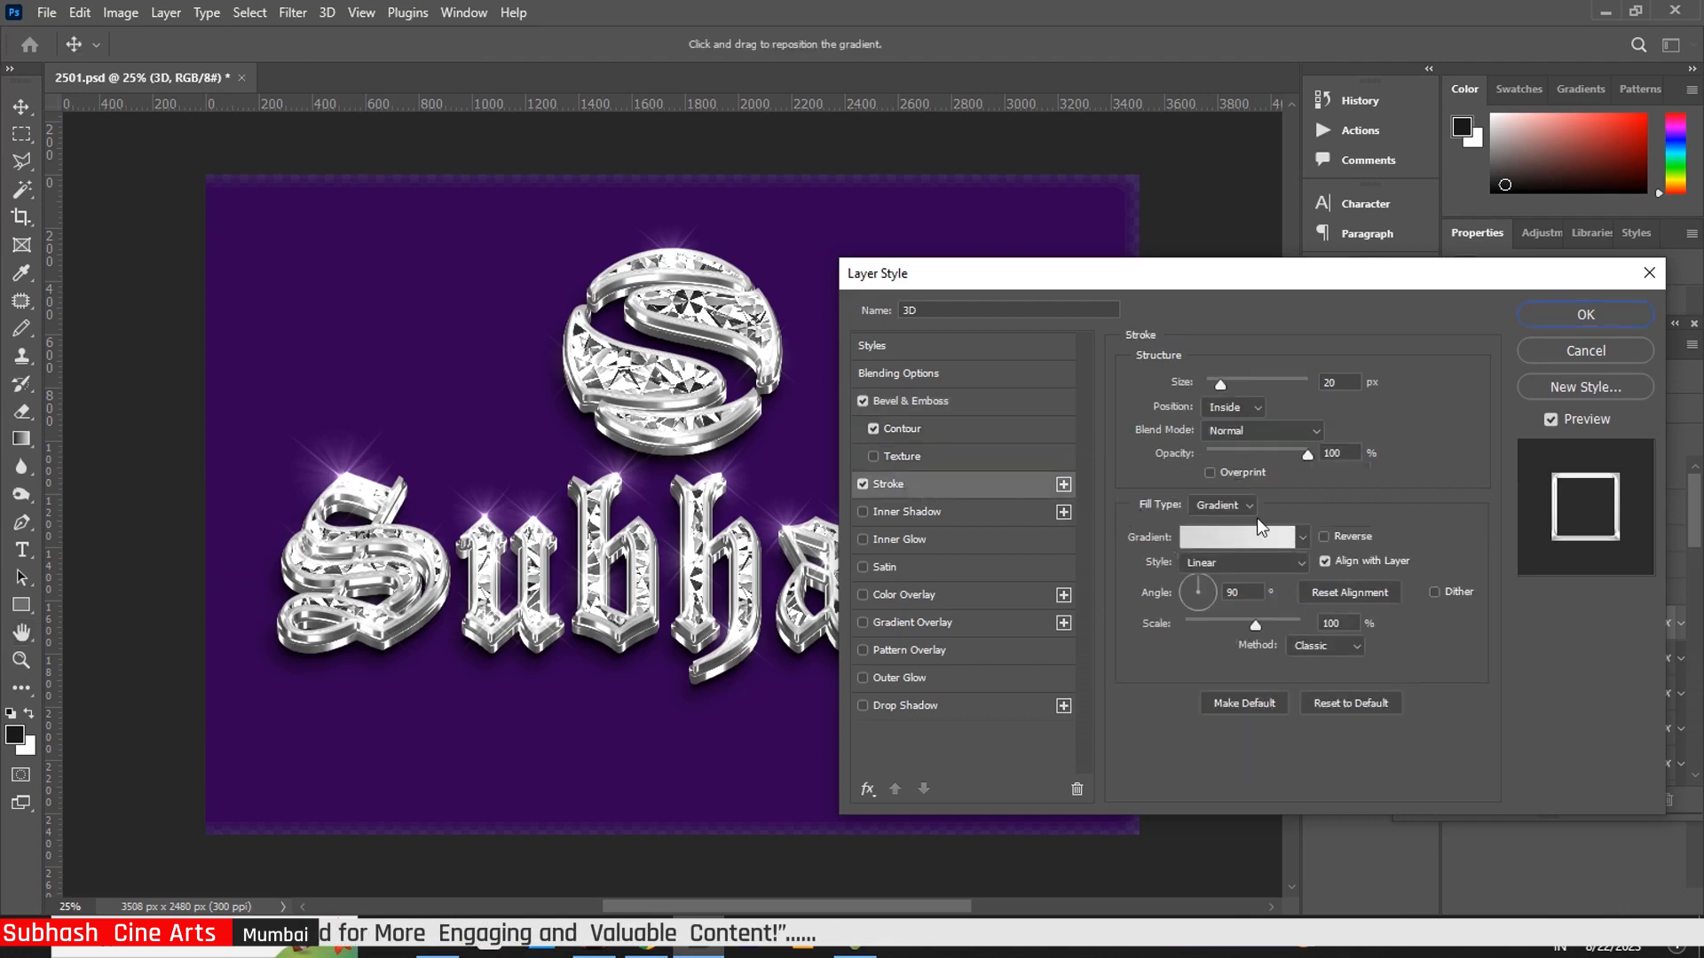
click(1267, 626)
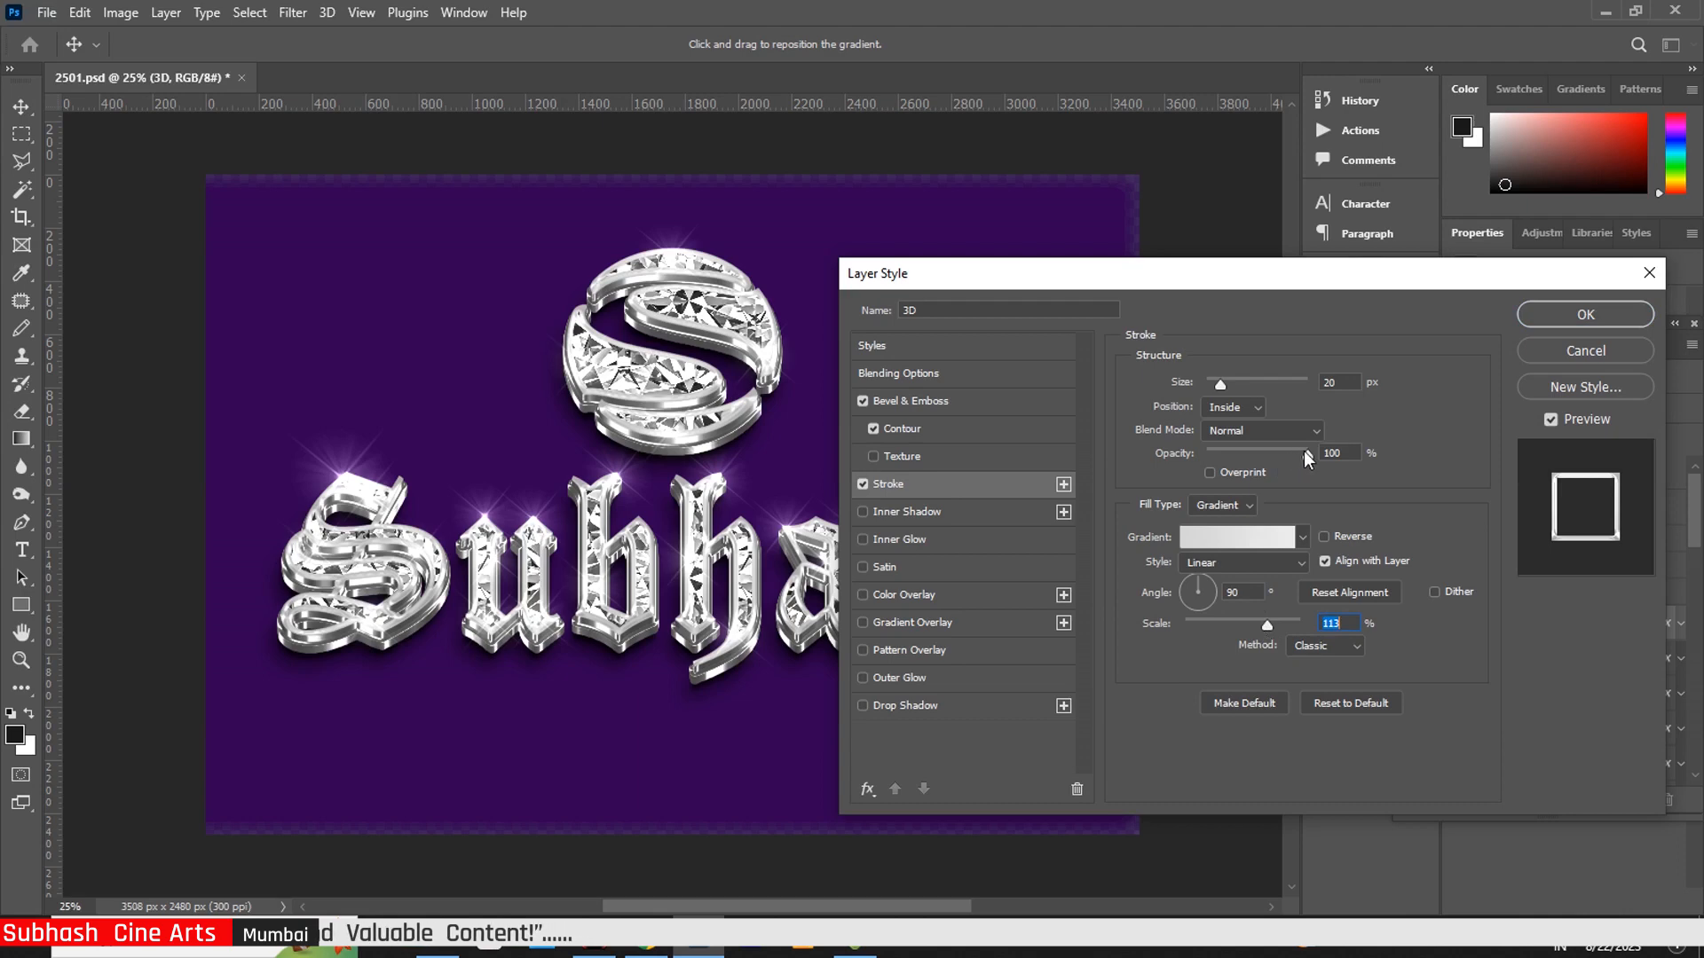
click(1554, 313)
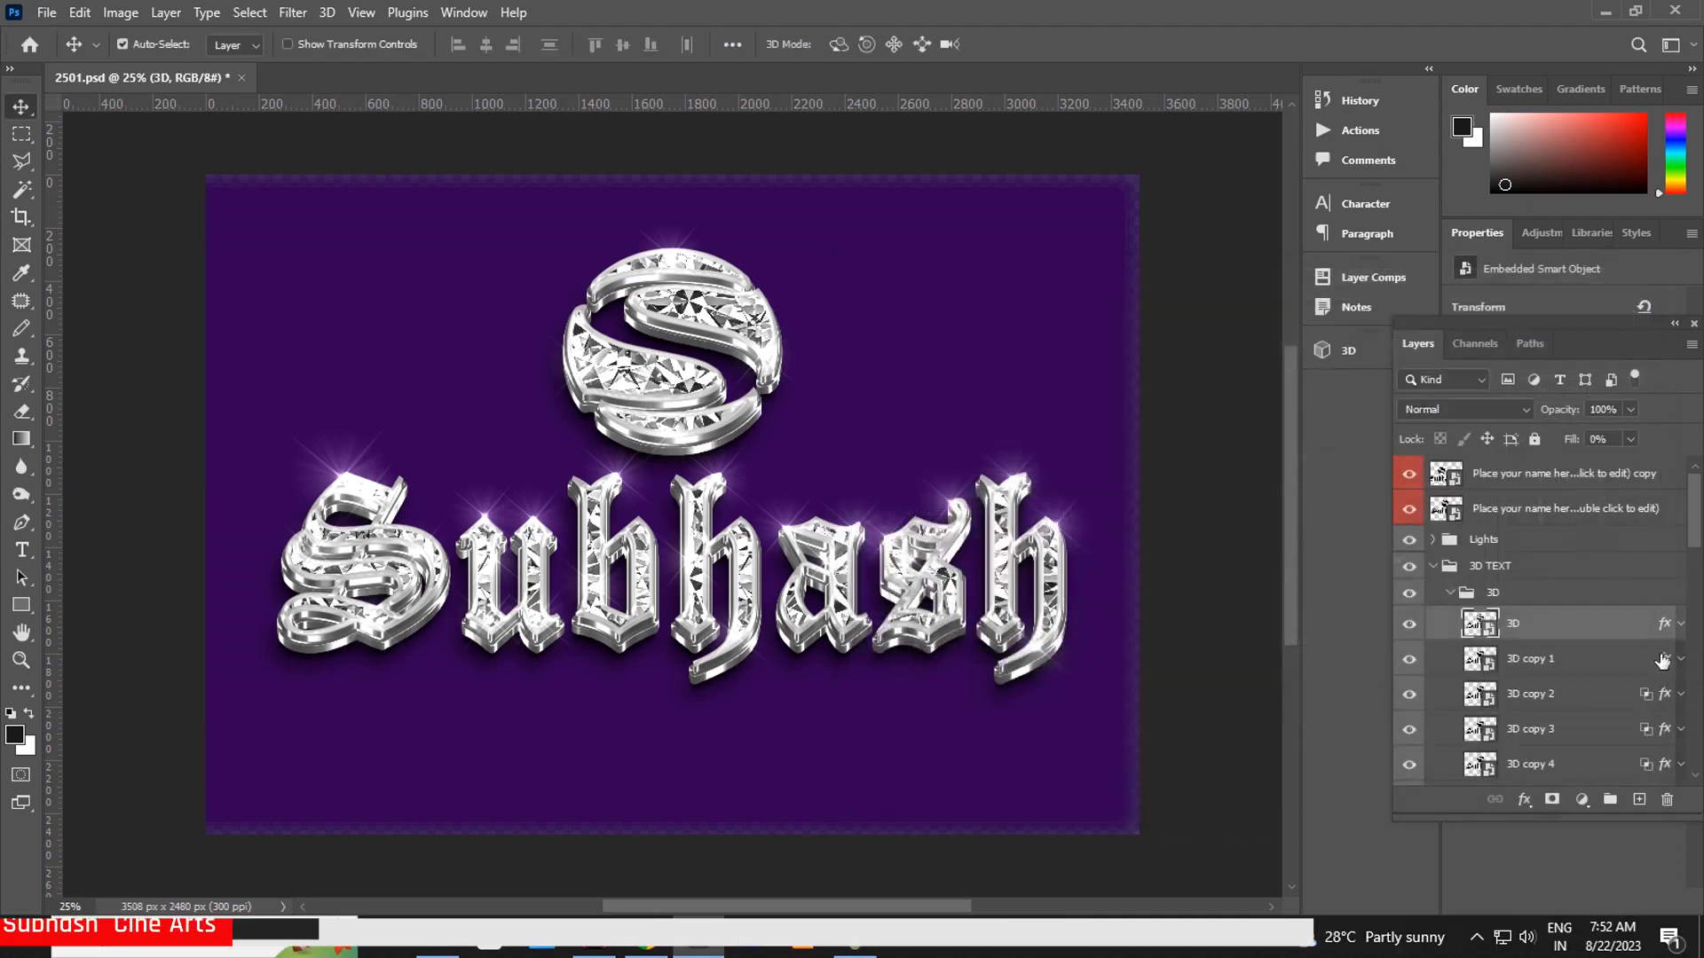
On the 3D copy 1 layer, set the bevel Contour range to 97% and the Stroke size to 6 px
click(1664, 670)
key(h)
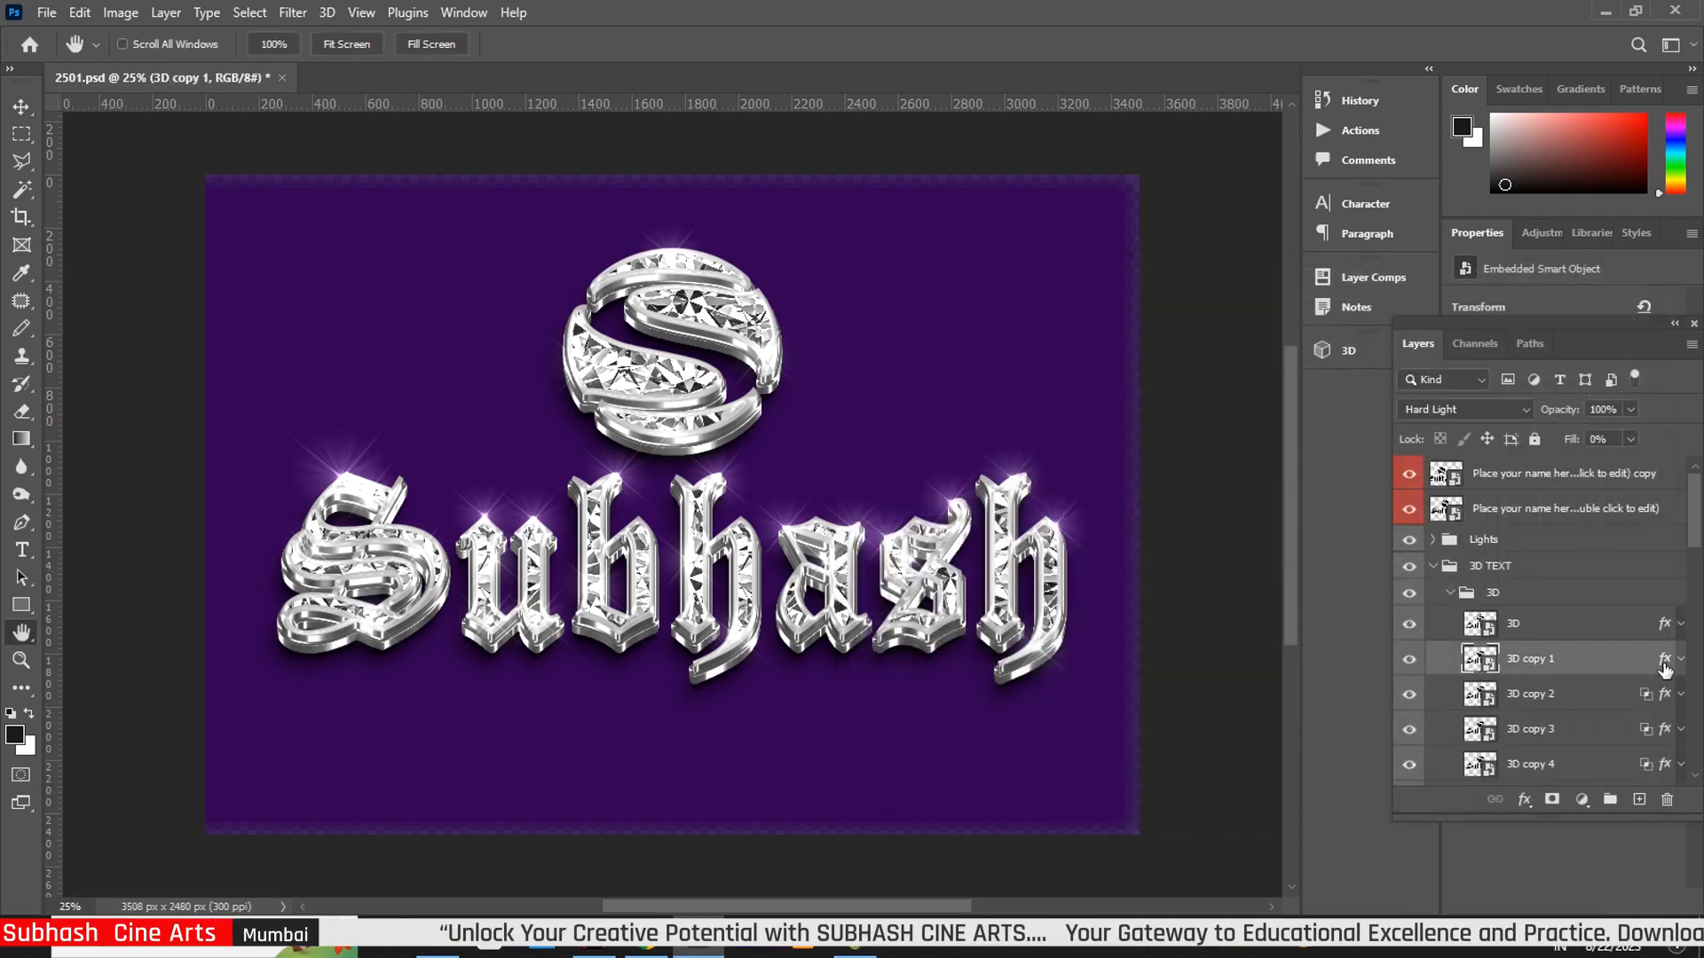
double_click(1664, 667)
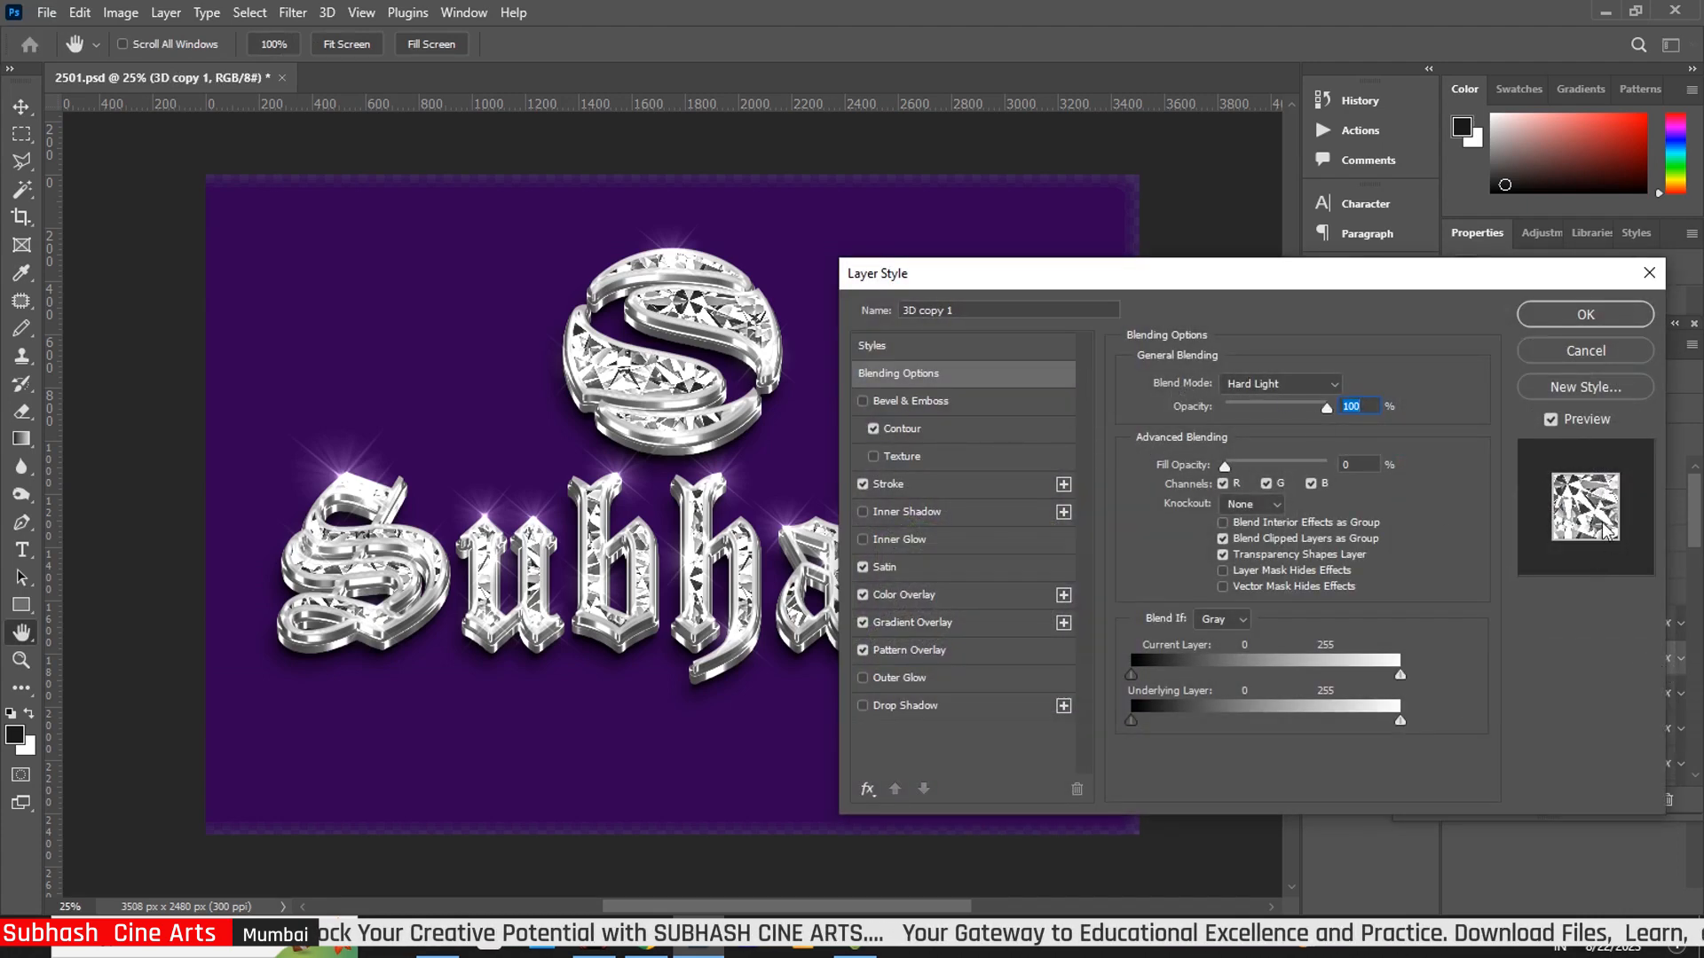
click(929, 428)
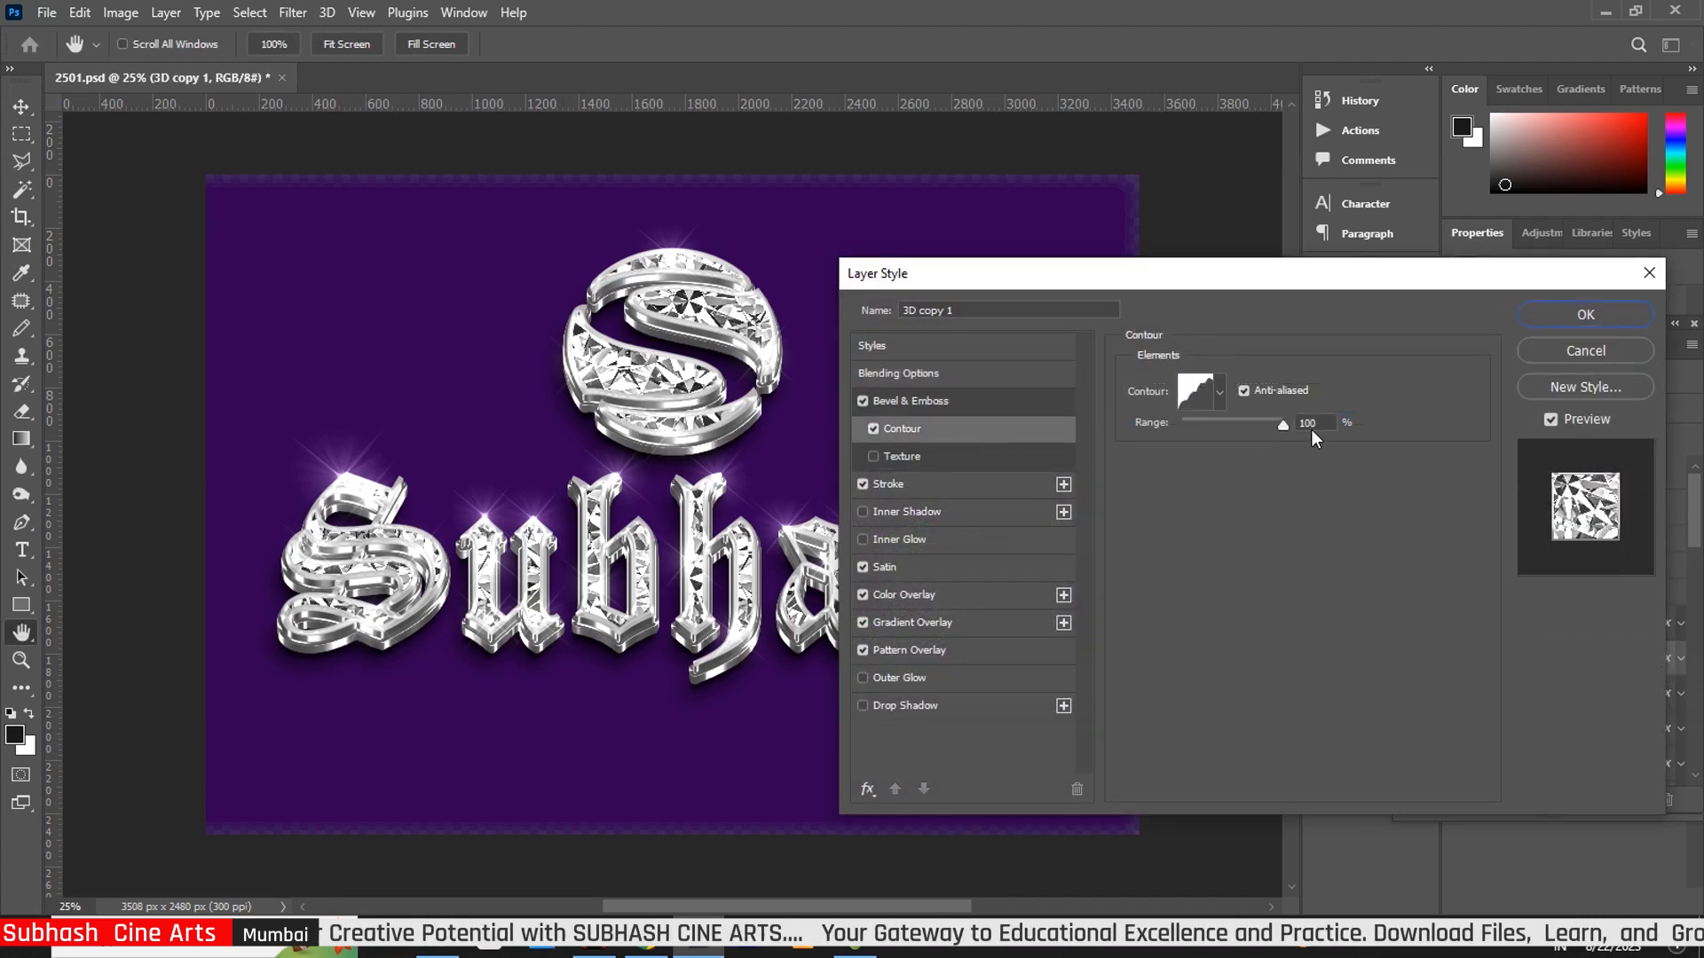
drag(1284, 423, 1266, 425)
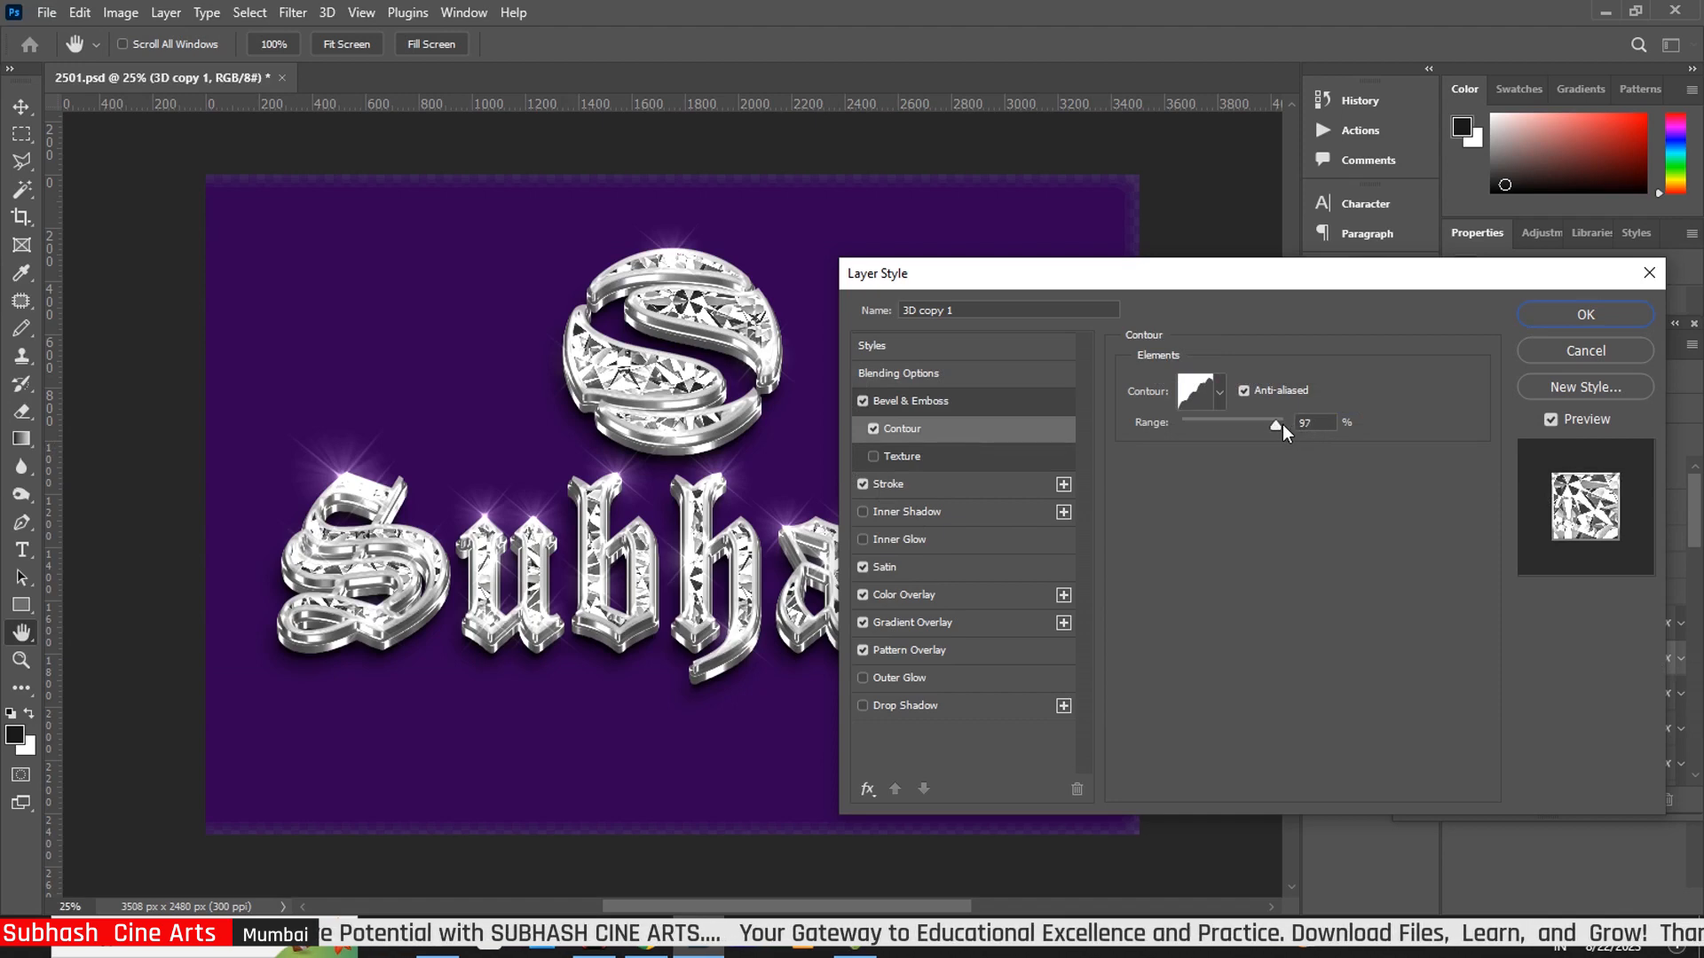
click(934, 483)
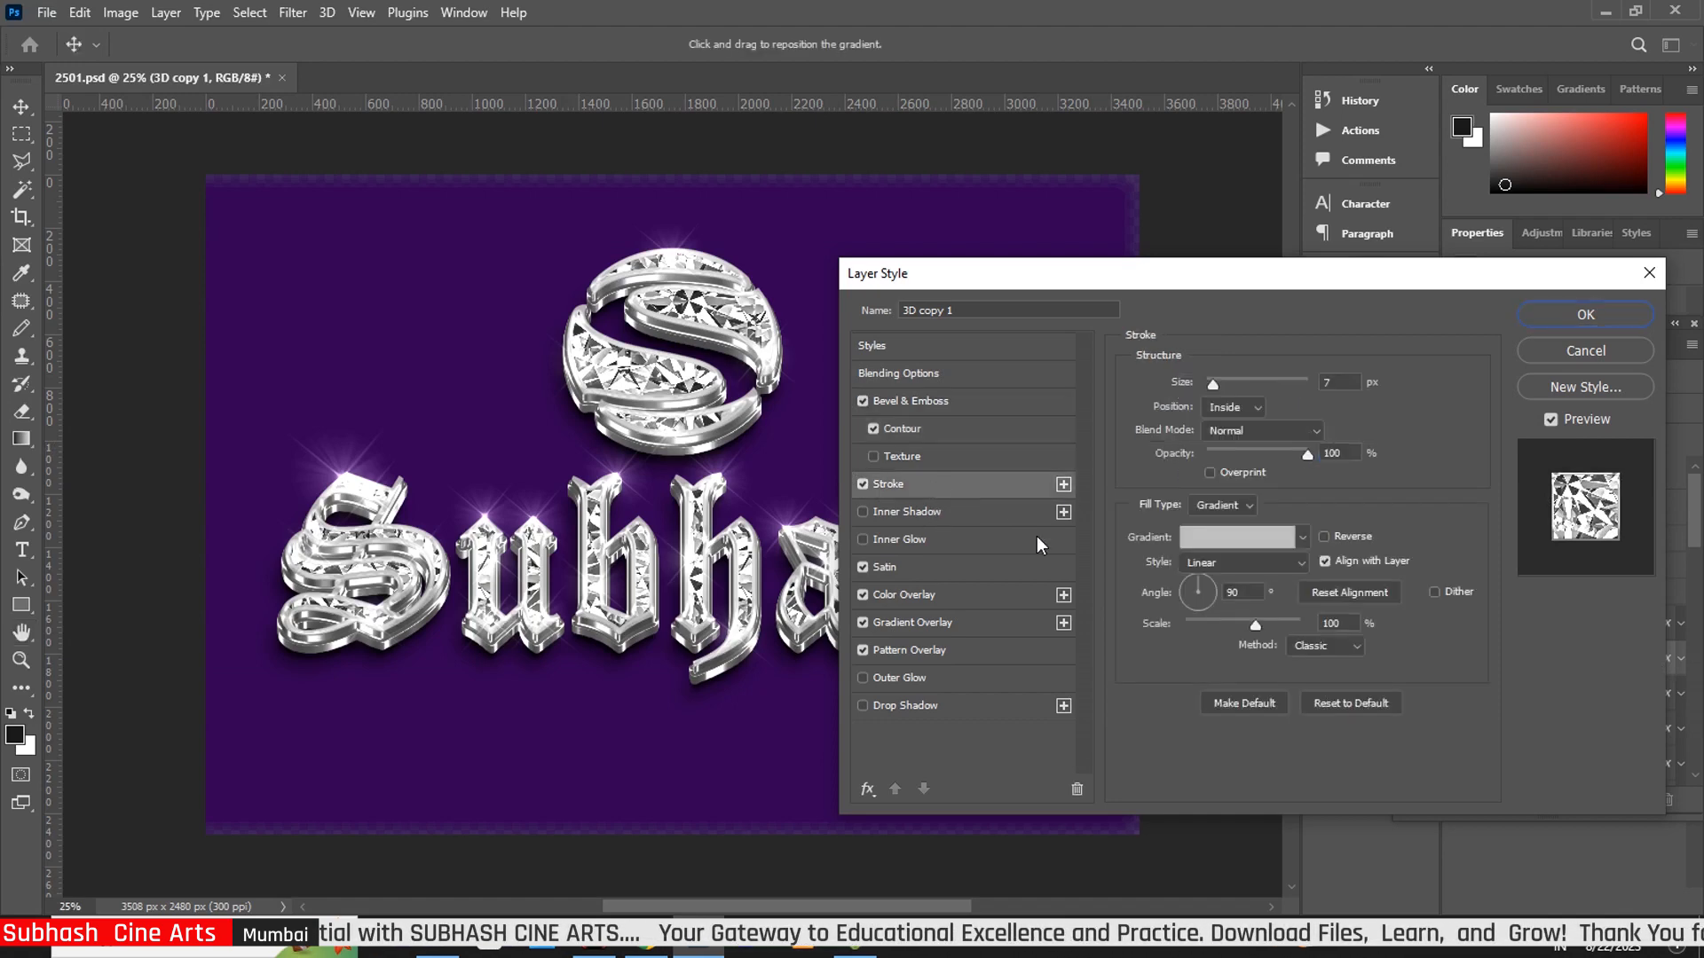
click(1212, 387)
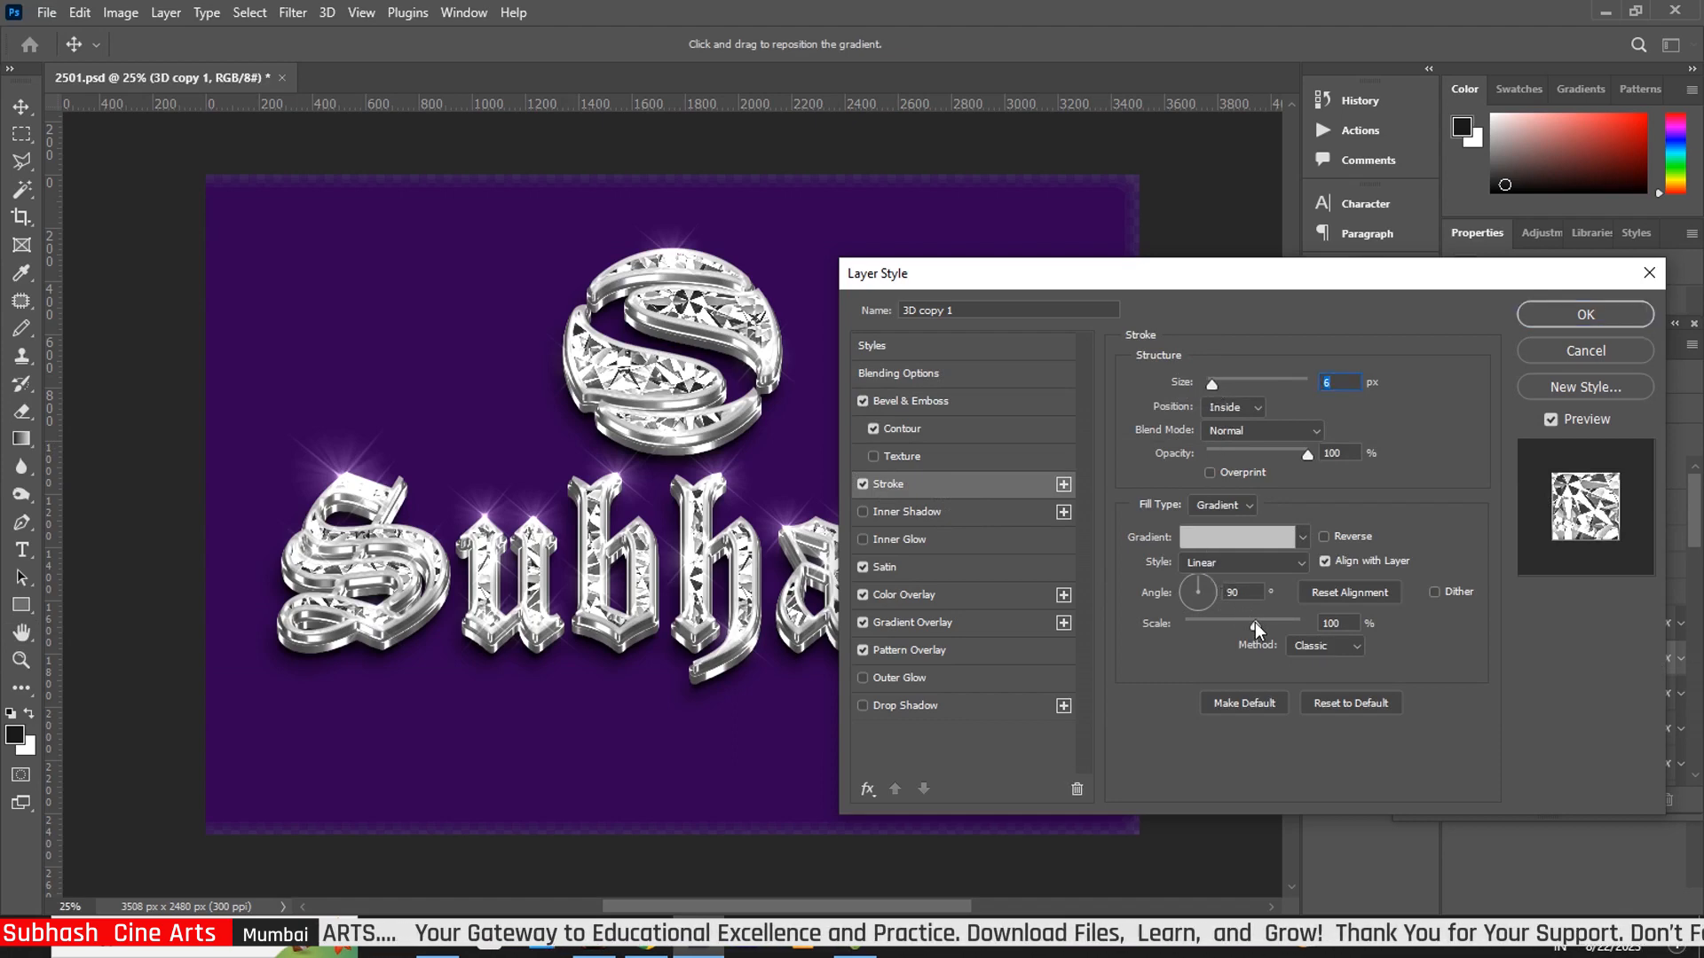
Set the Satin distance of 3D copy 1 to 22 px
click(940, 570)
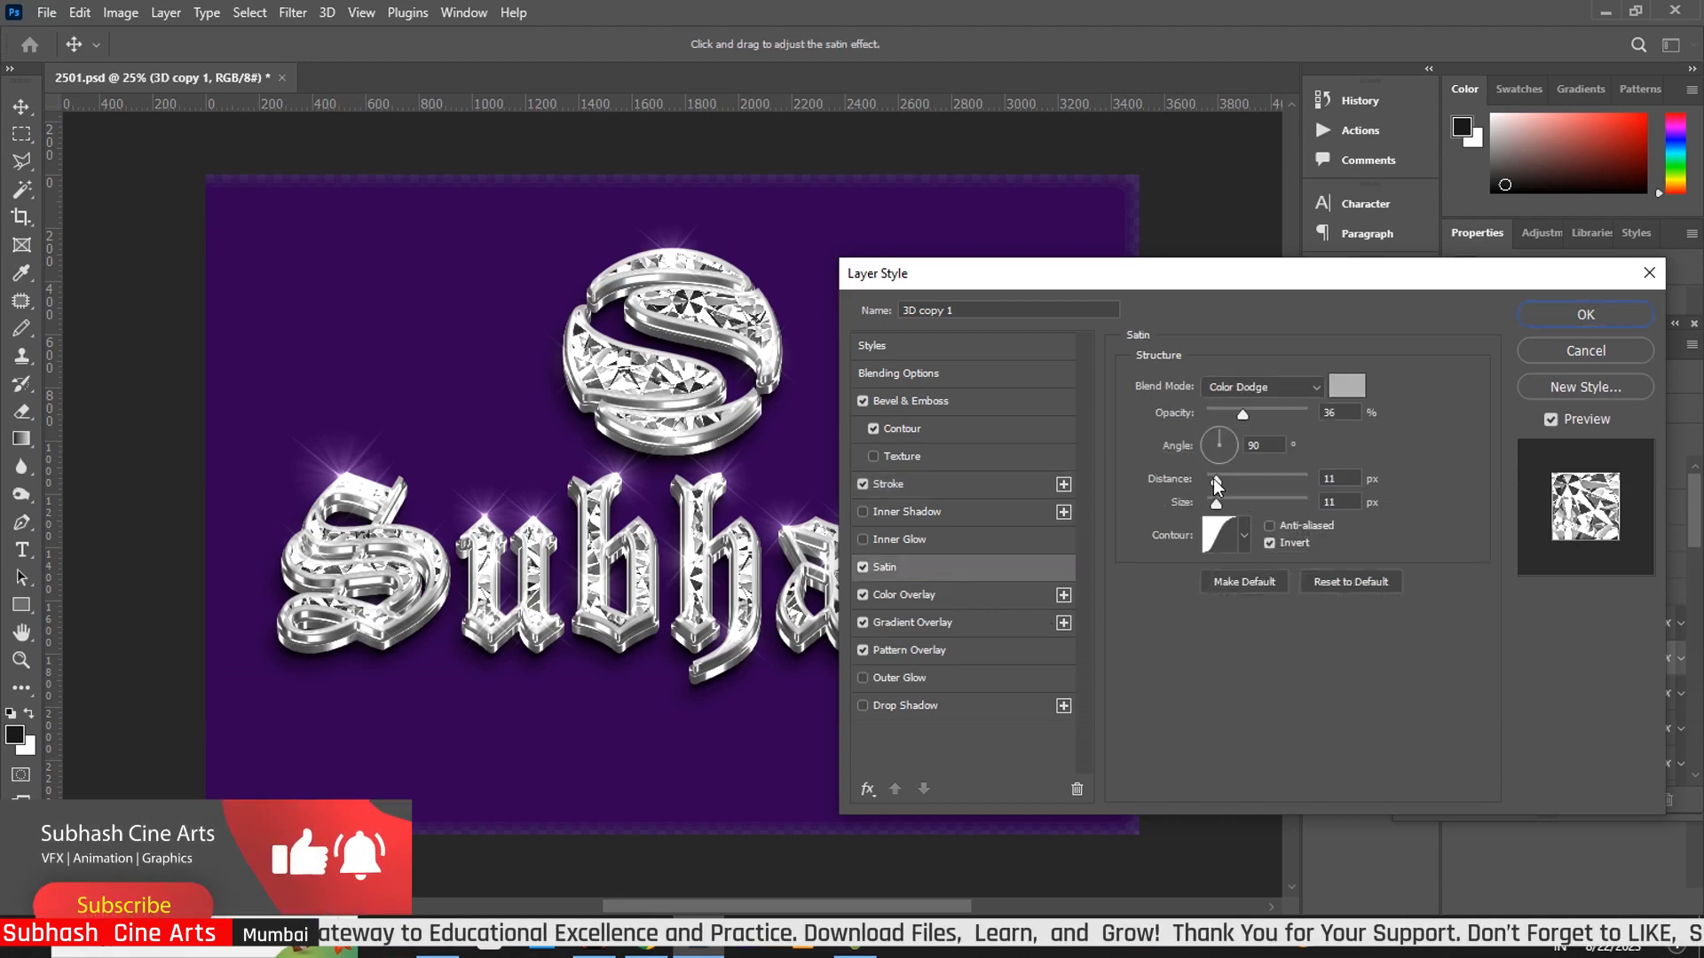
drag(1222, 475, 1232, 479)
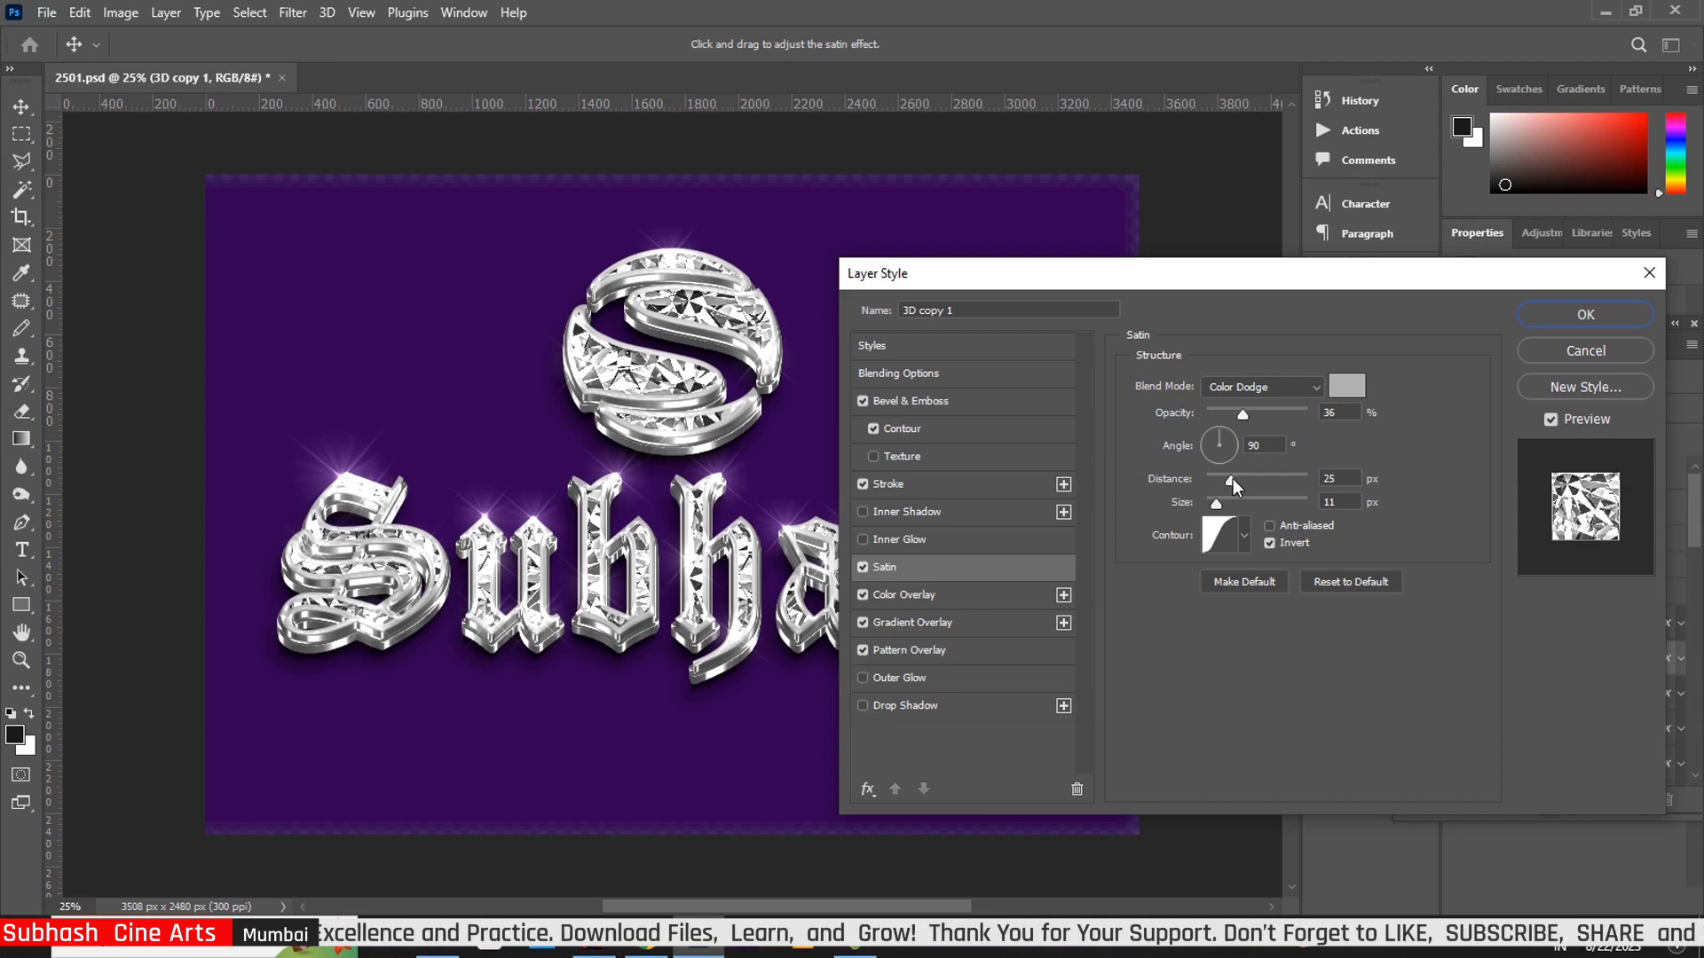
drag(1233, 486, 1232, 485)
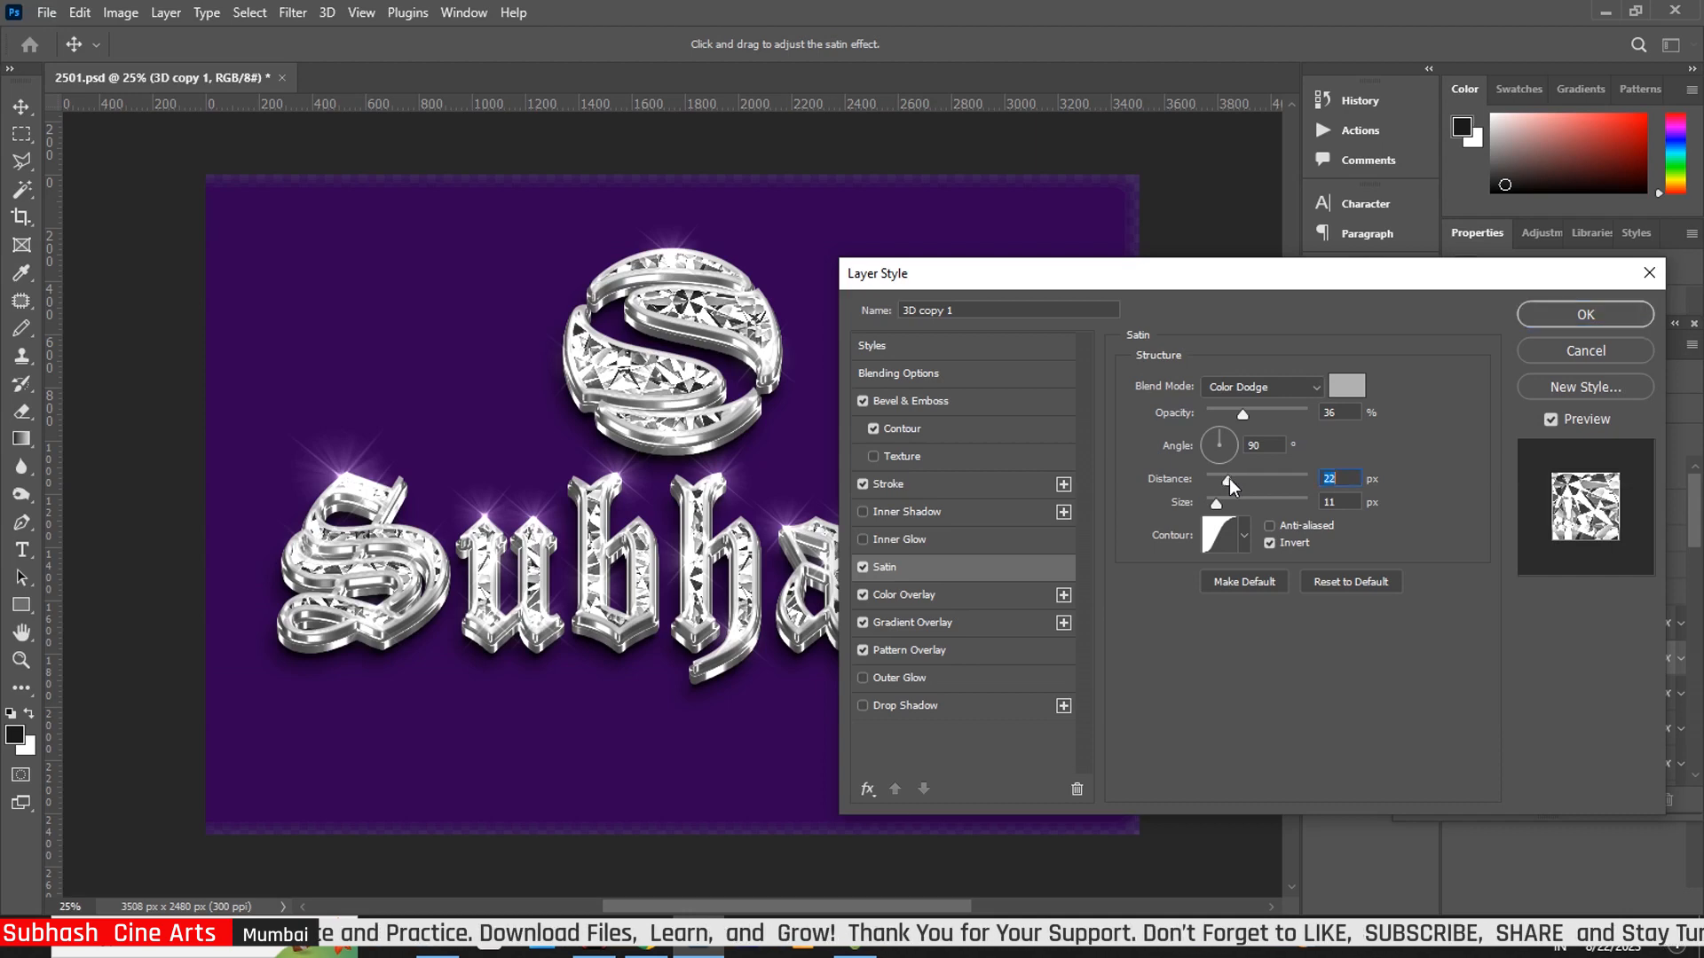
Set 3D copy 1's Color Overlay opacity to 66% and its Gradient Overlay scale to 114%
click(960, 604)
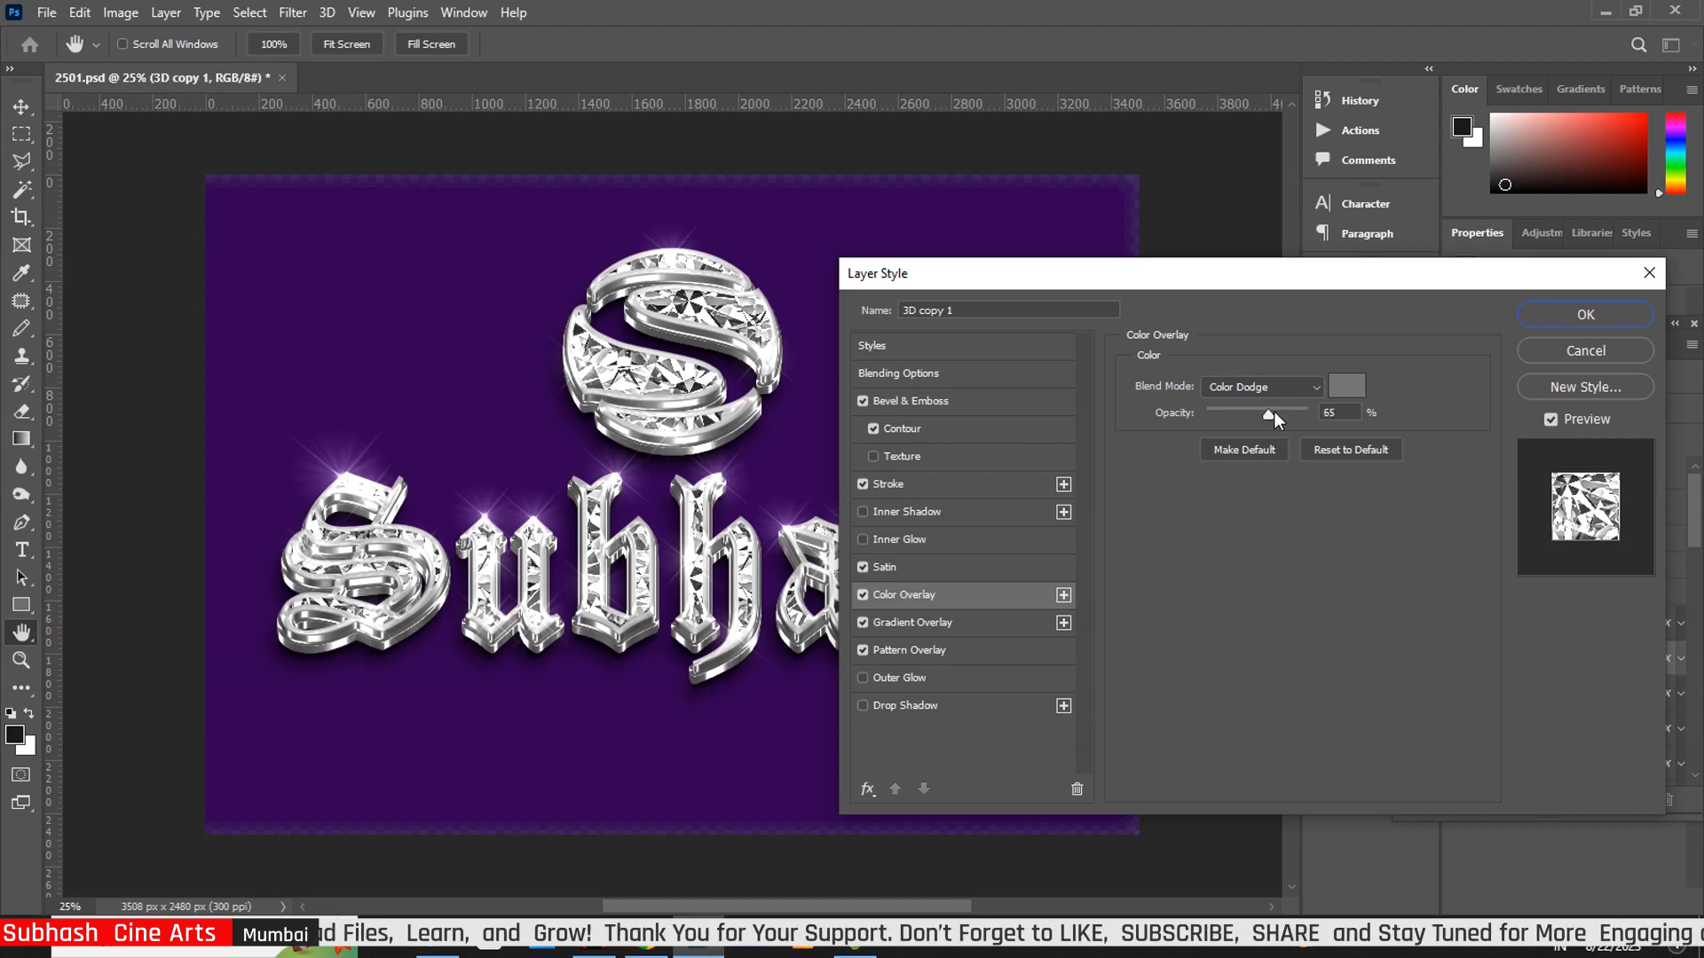
drag(1274, 412, 1274, 412)
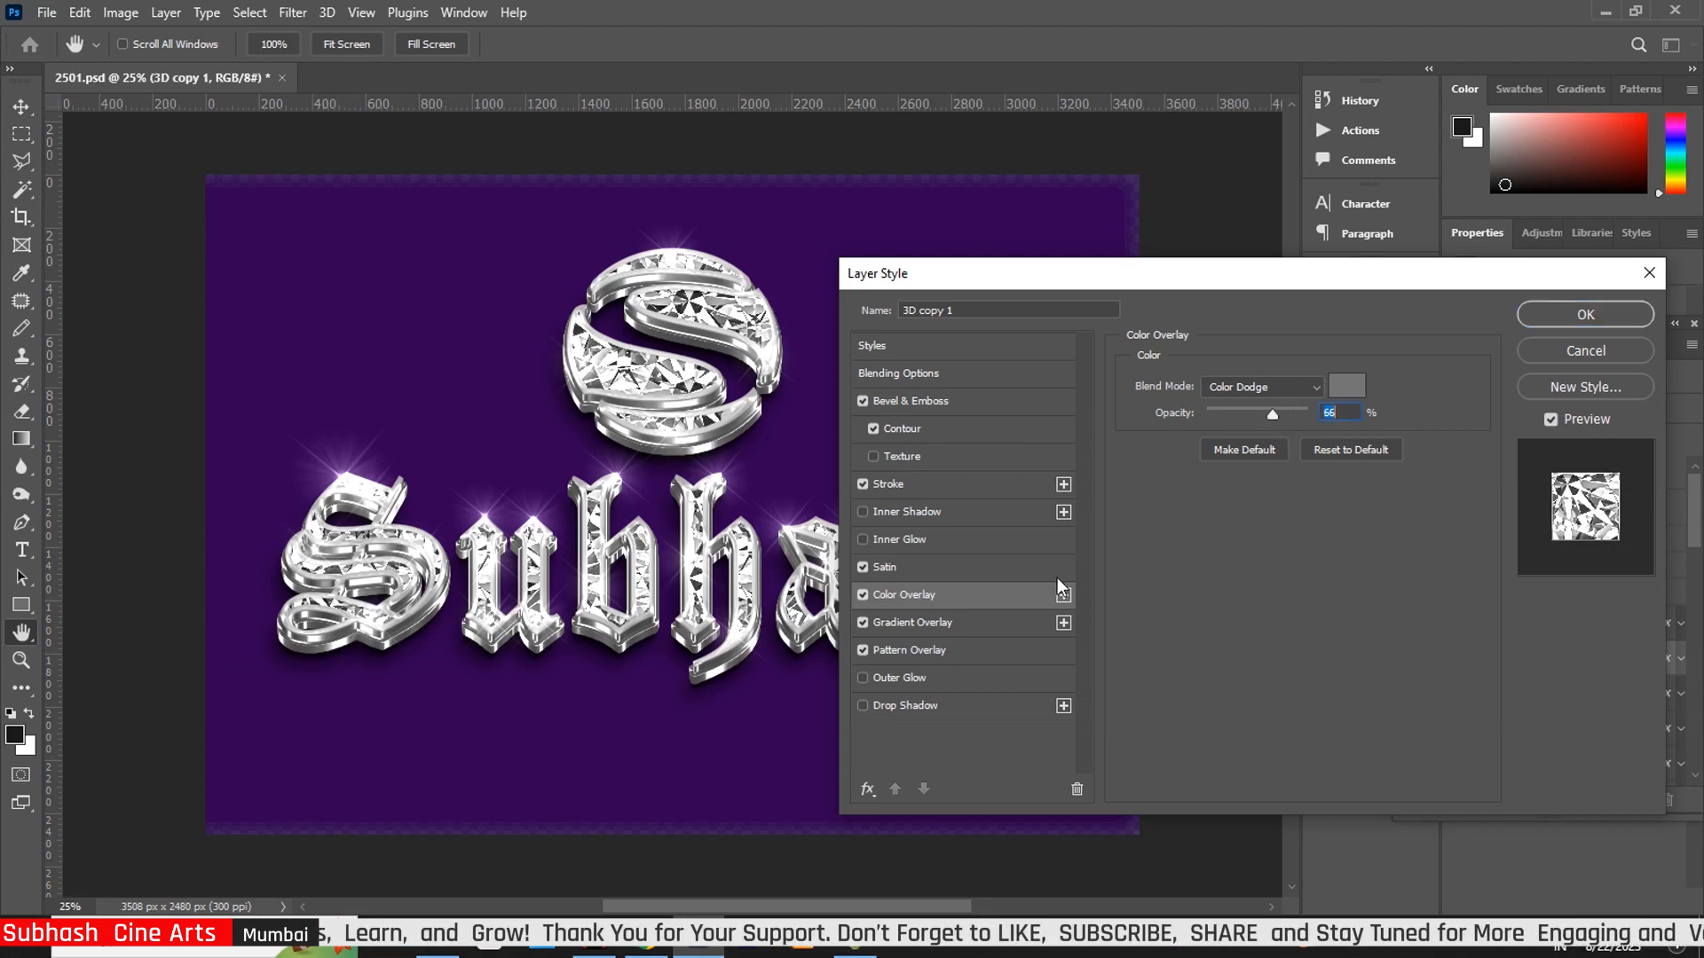
click(941, 622)
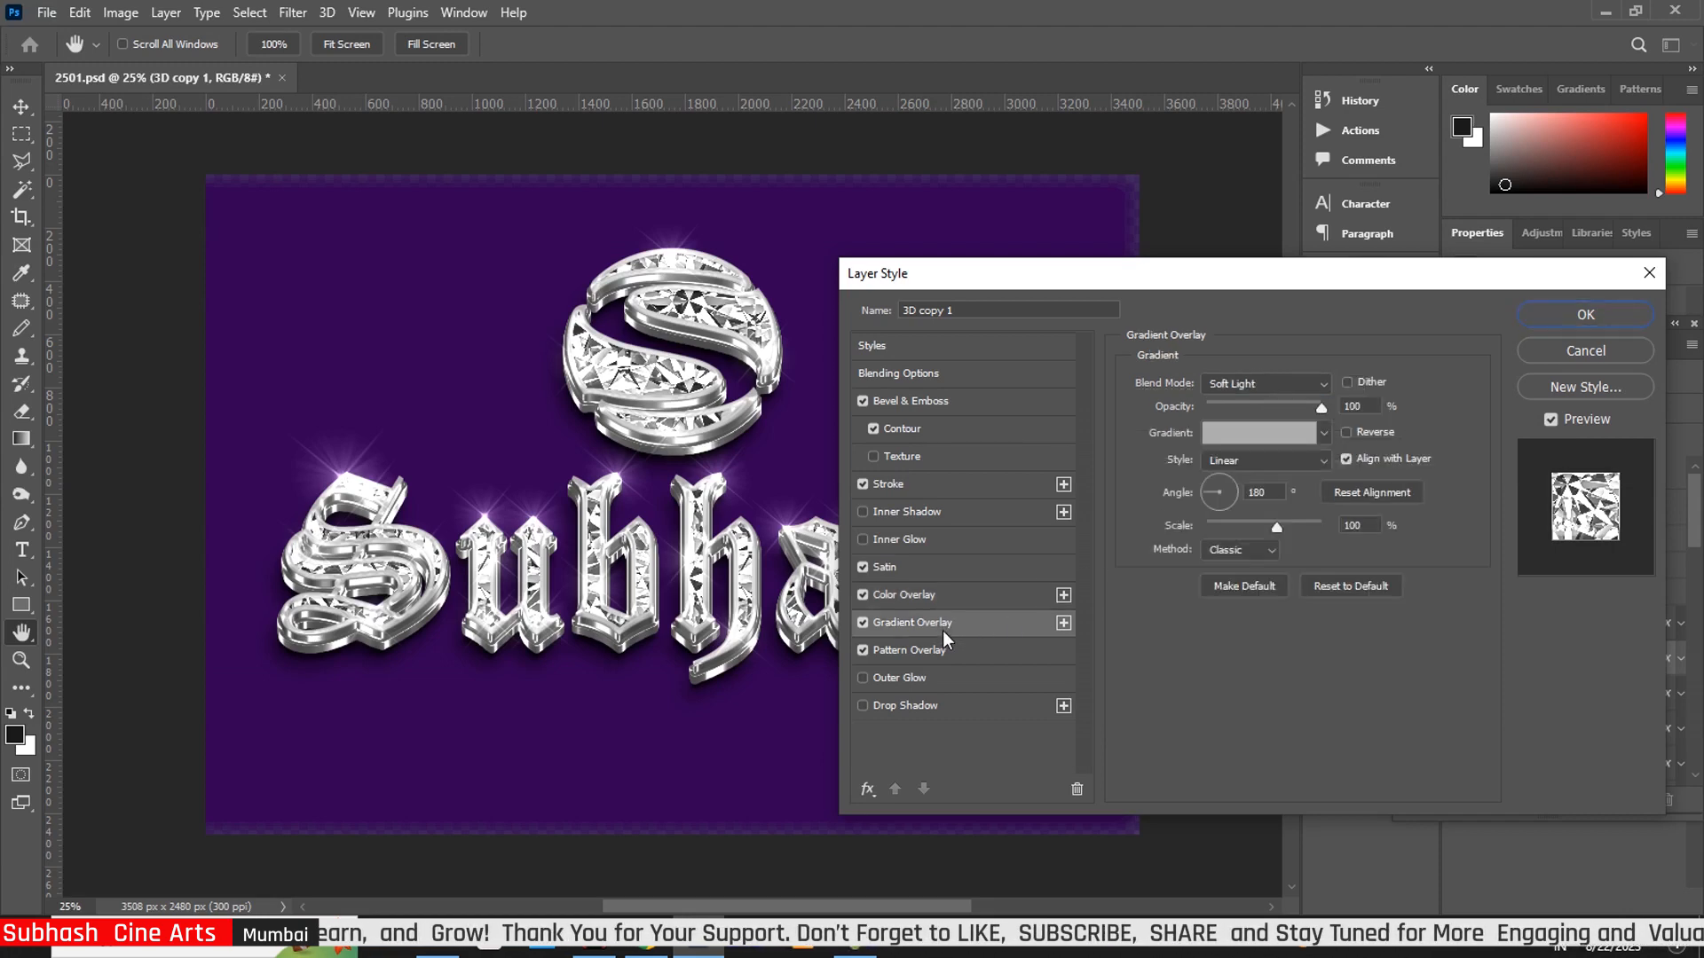
click(1291, 525)
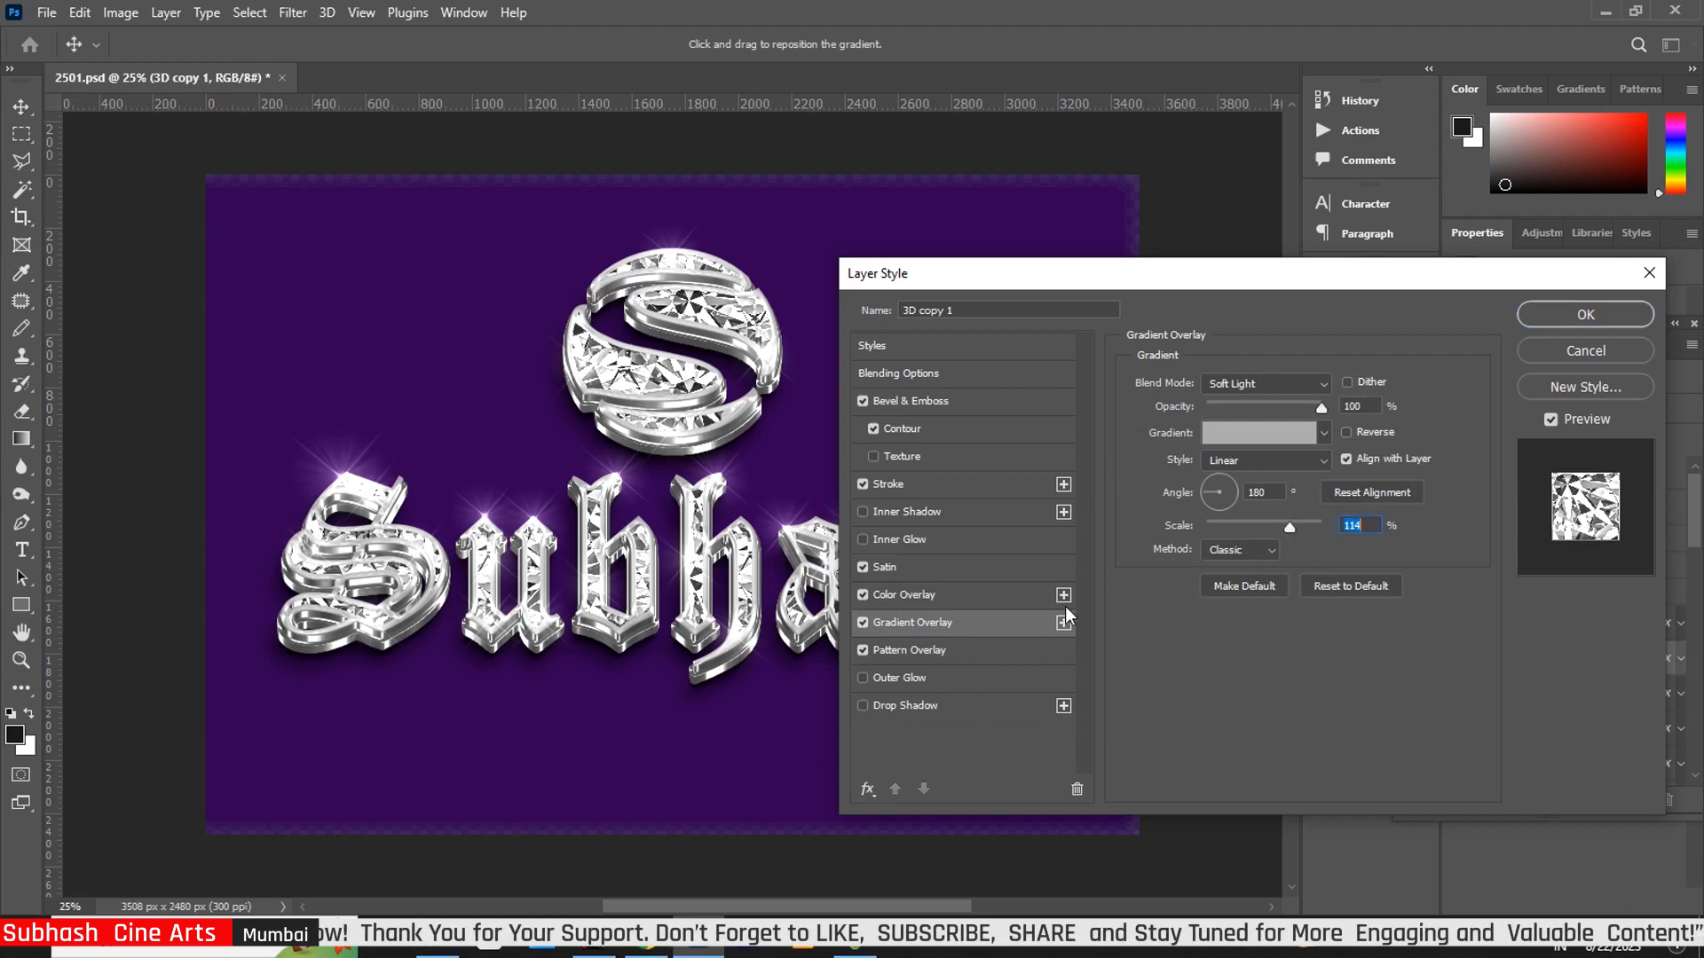
Try Pattern Overlay scales of 93%, 15%, 13% and 11% on 3D copy 1 and close its layer style
click(941, 651)
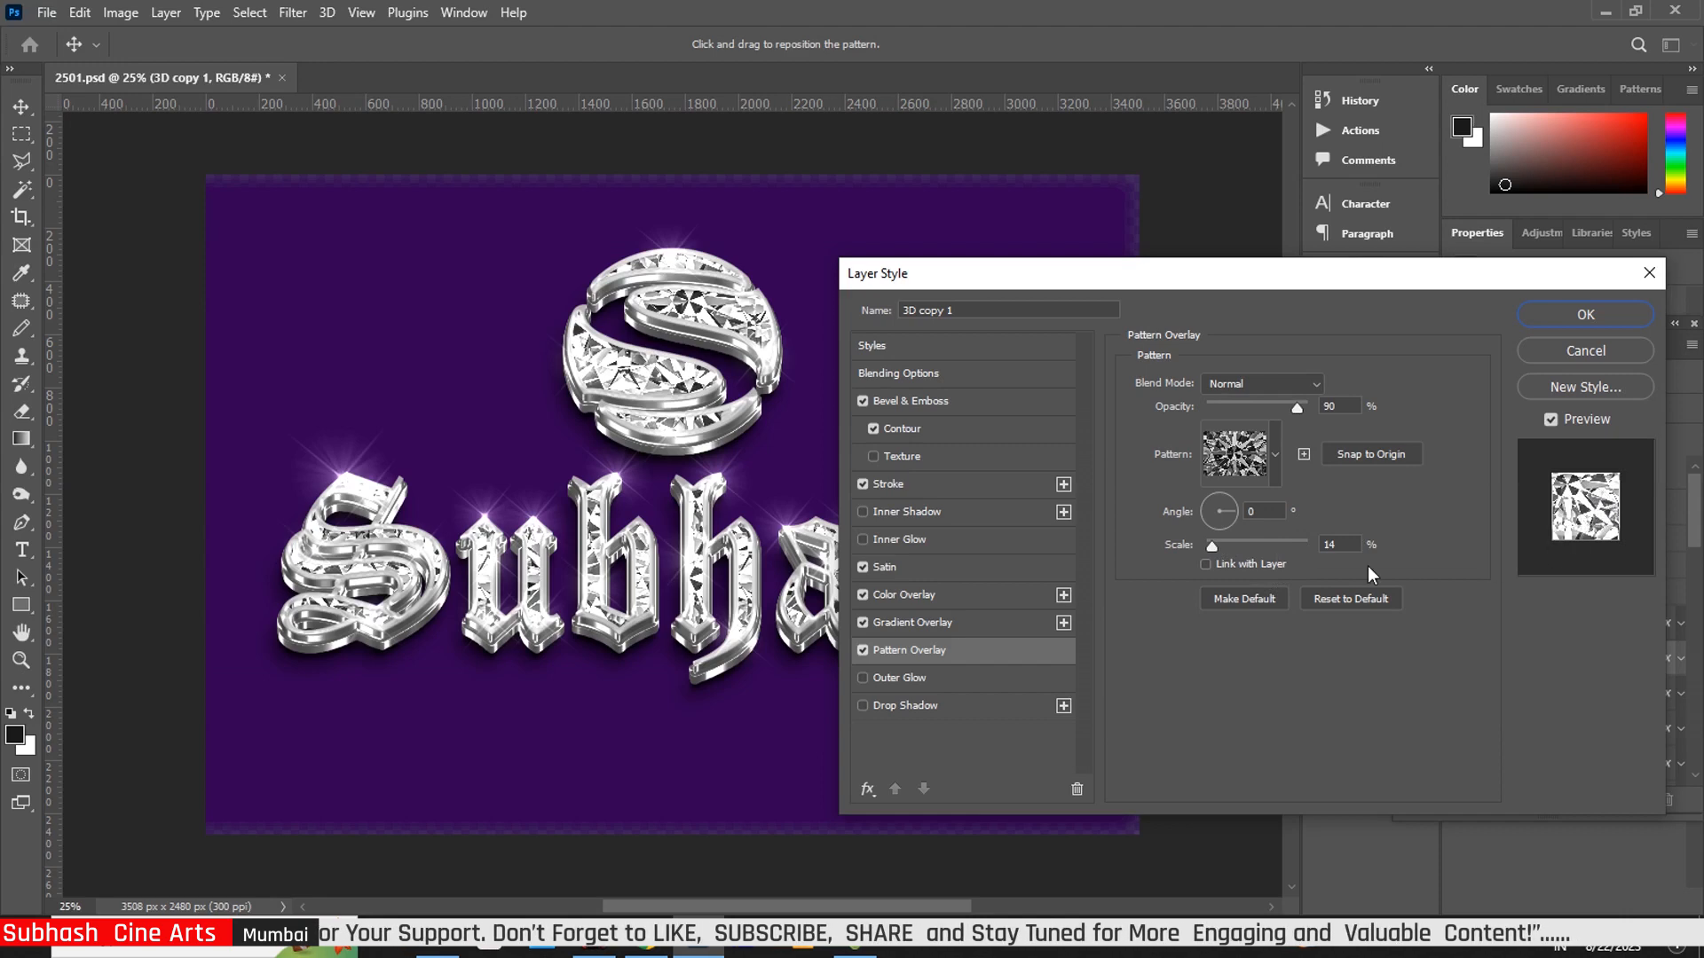
drag(1212, 544, 1254, 546)
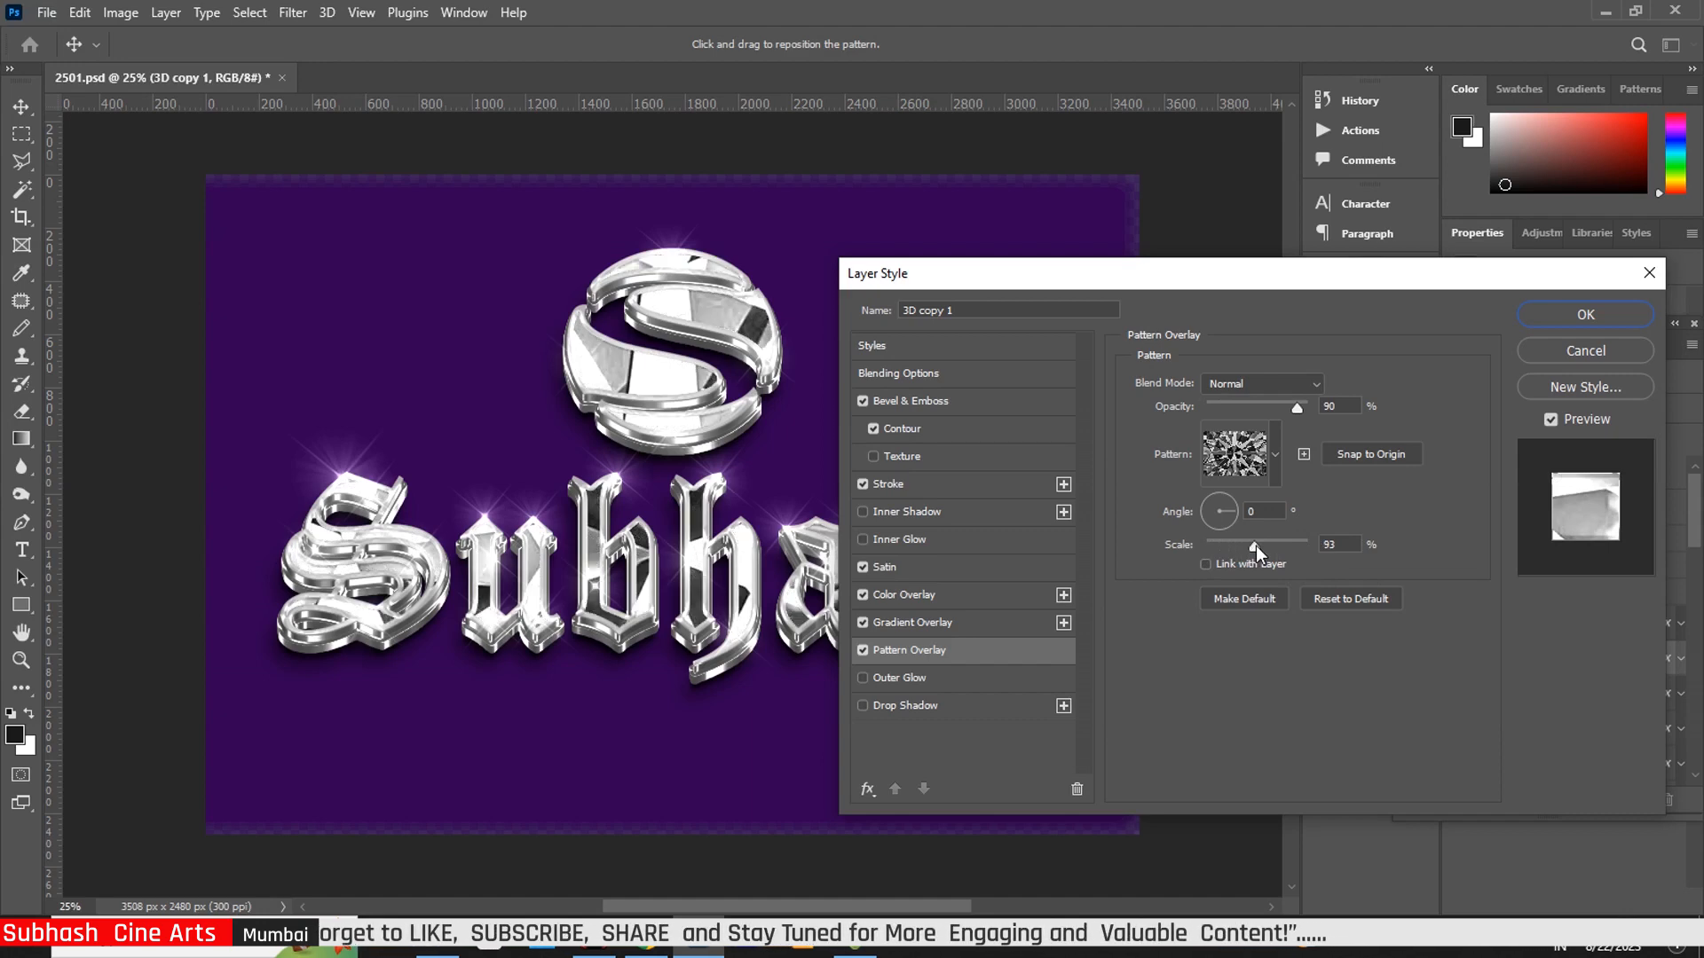
drag(1254, 546, 1212, 538)
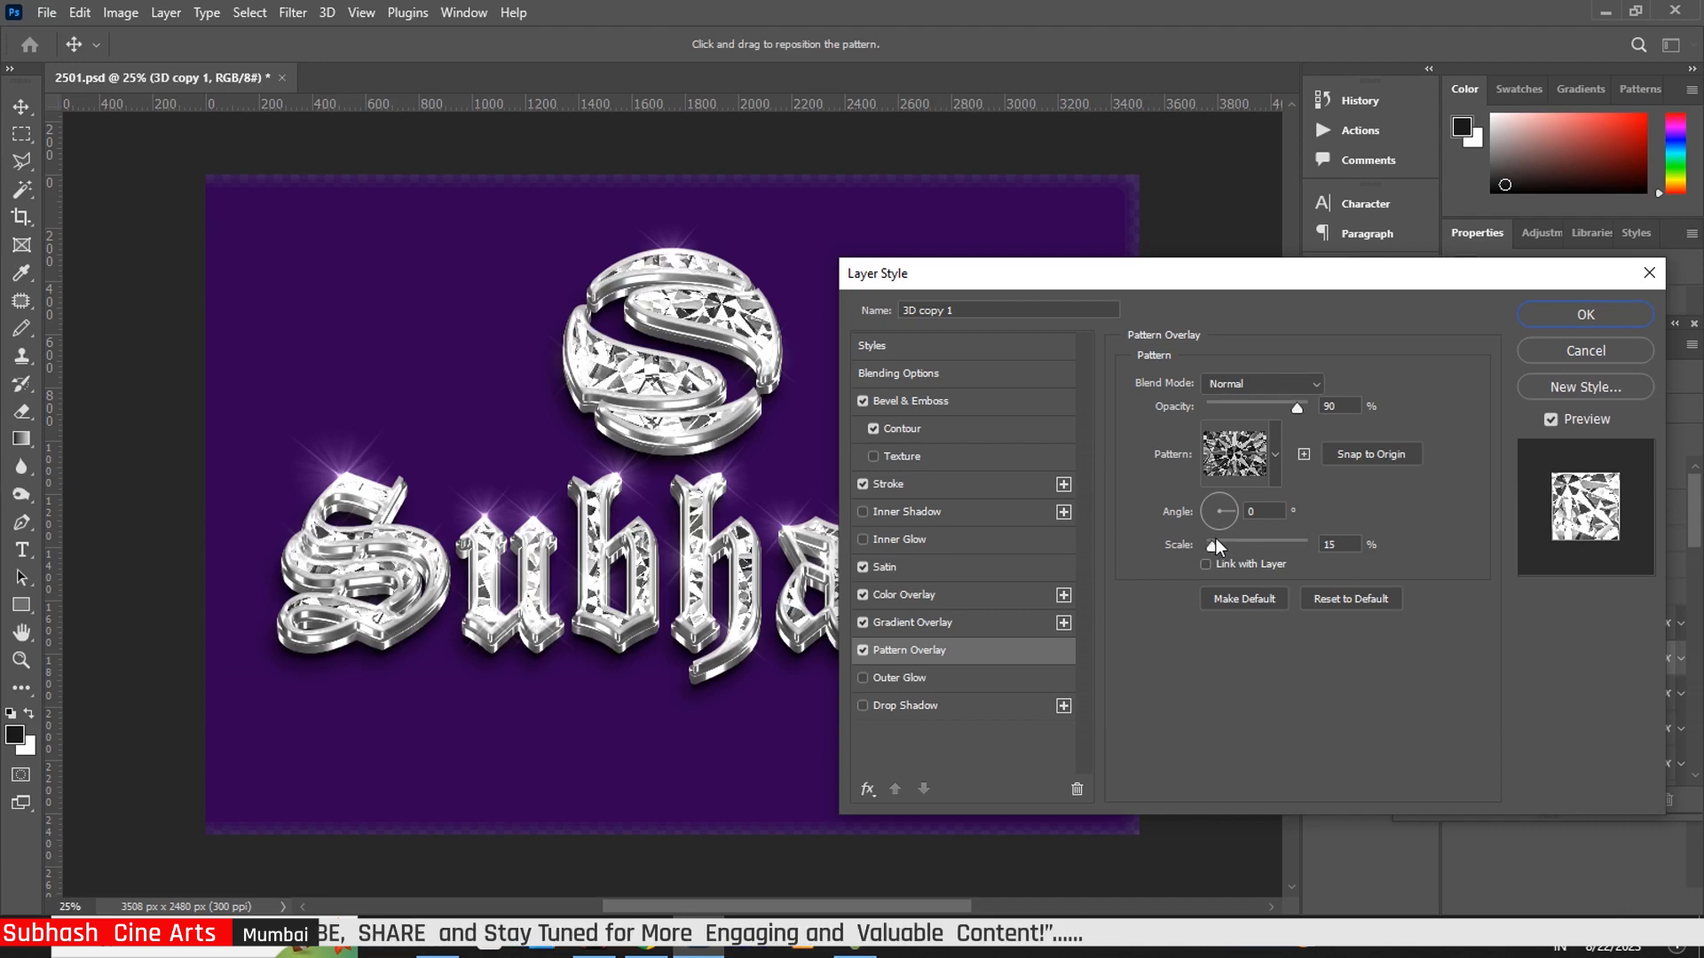
drag(1216, 538, 1216, 537)
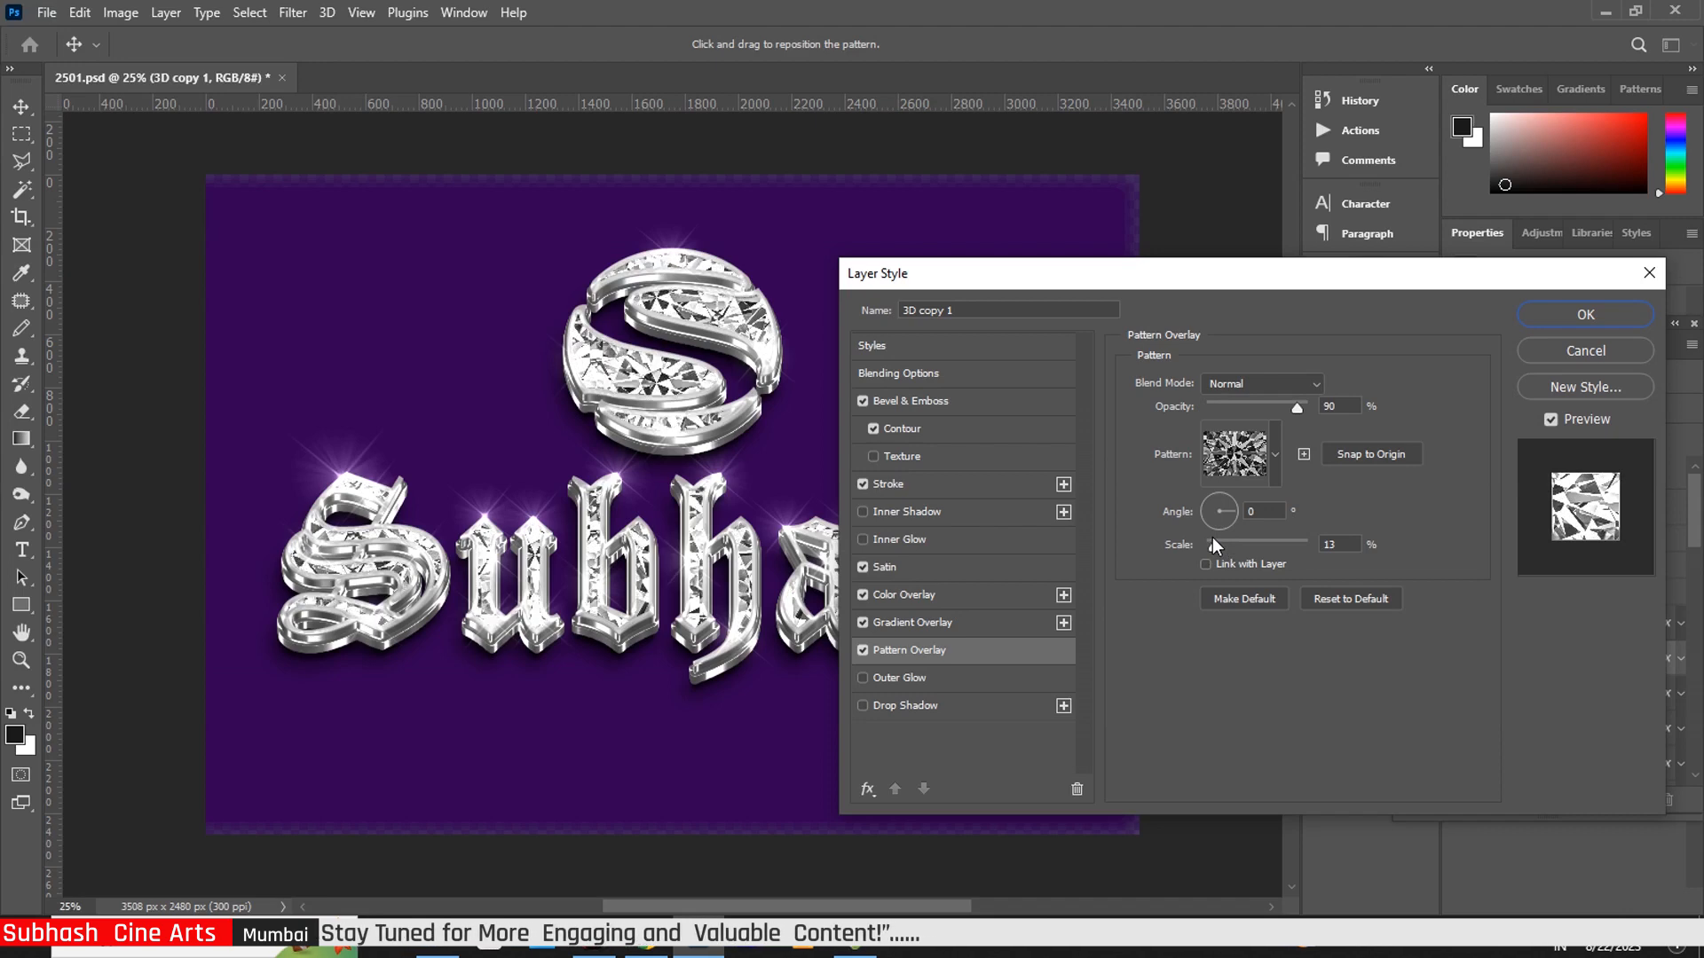
drag(1214, 538, 1212, 538)
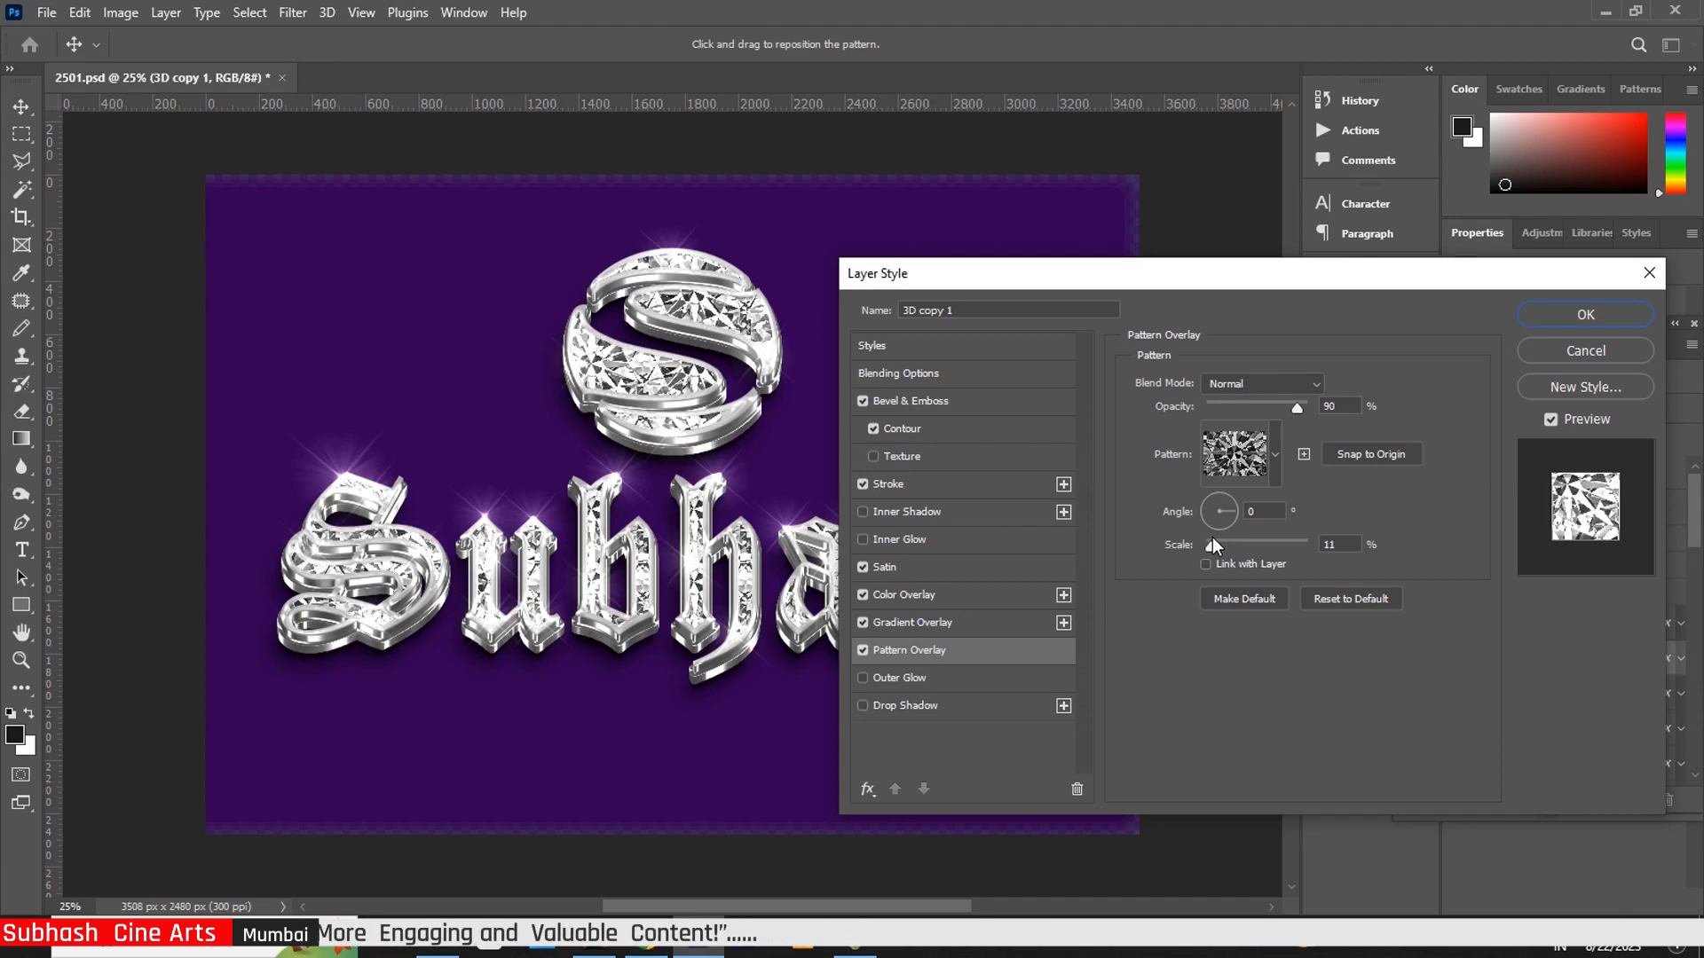
click(1586, 314)
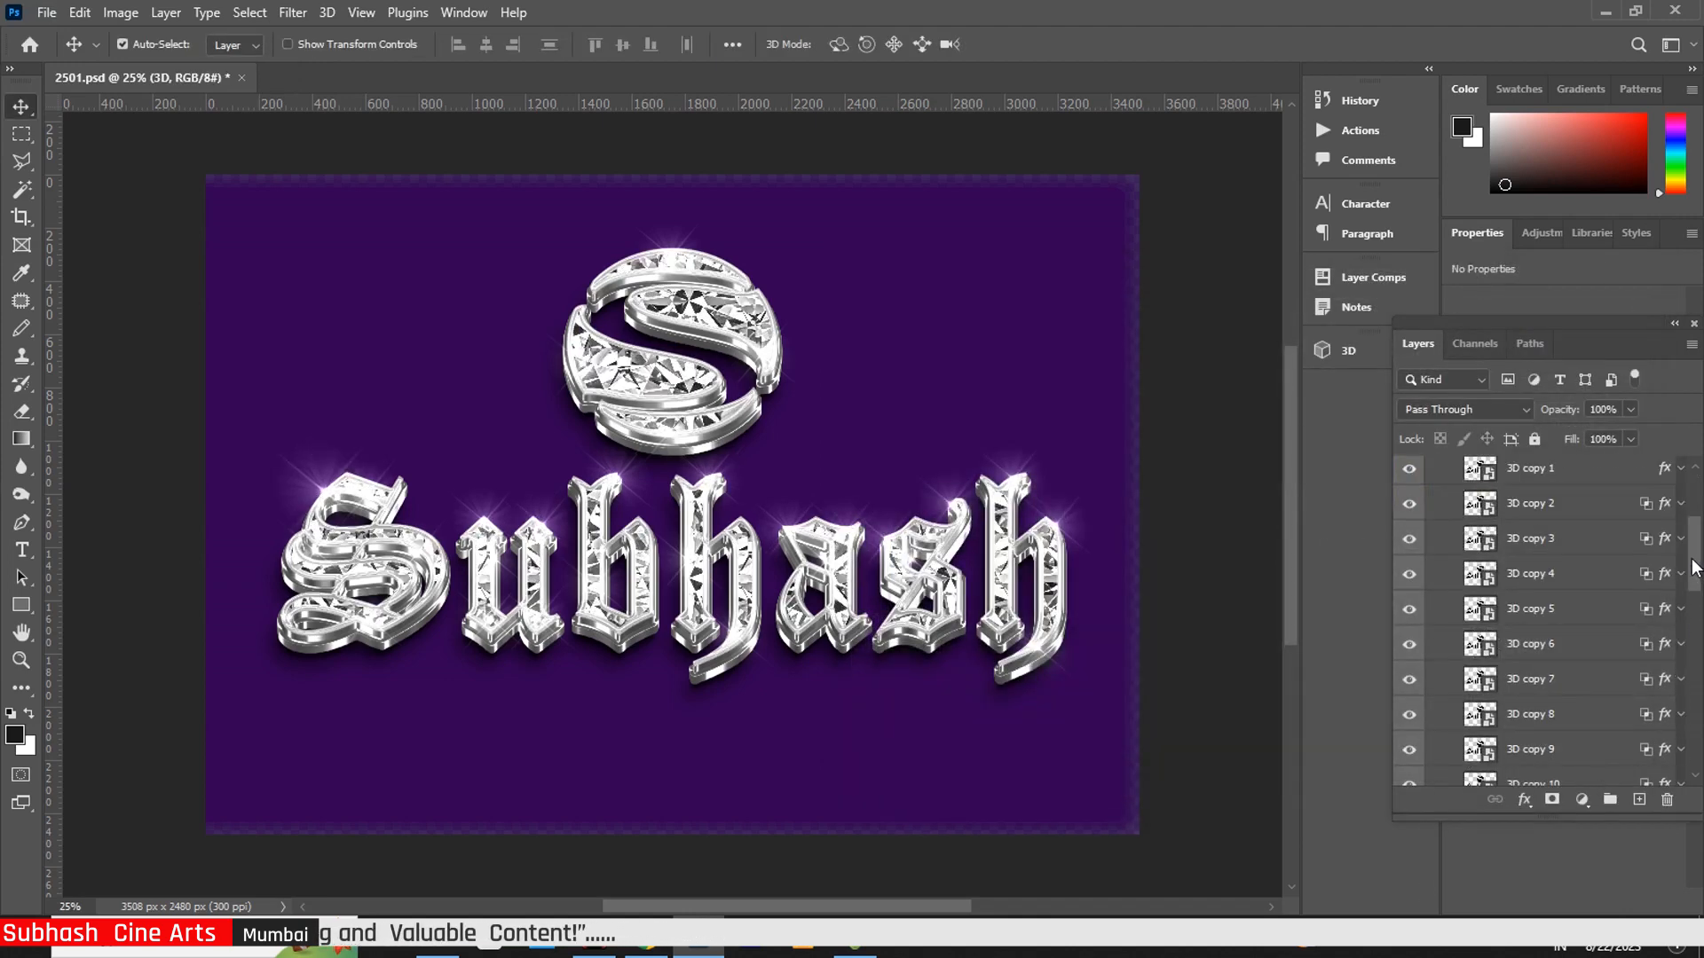
On the 3D copy 12 layer, set the Bevel & Emboss Soften to 1 px
drag(1695, 568, 1692, 621)
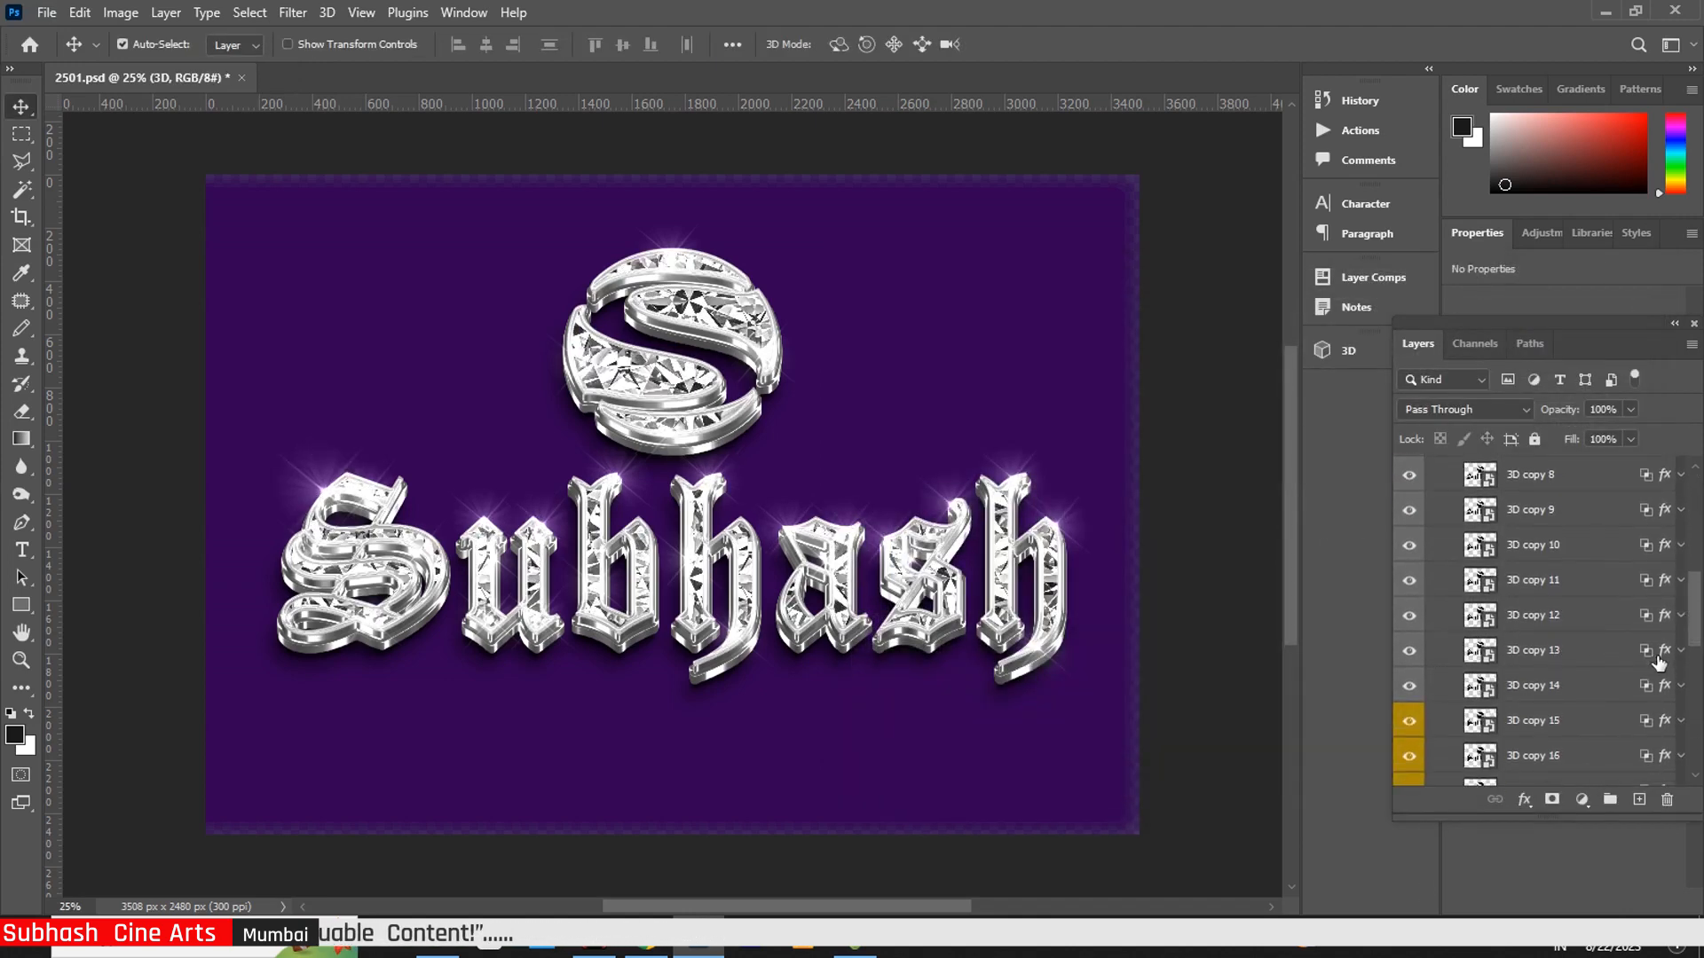
click(1661, 619)
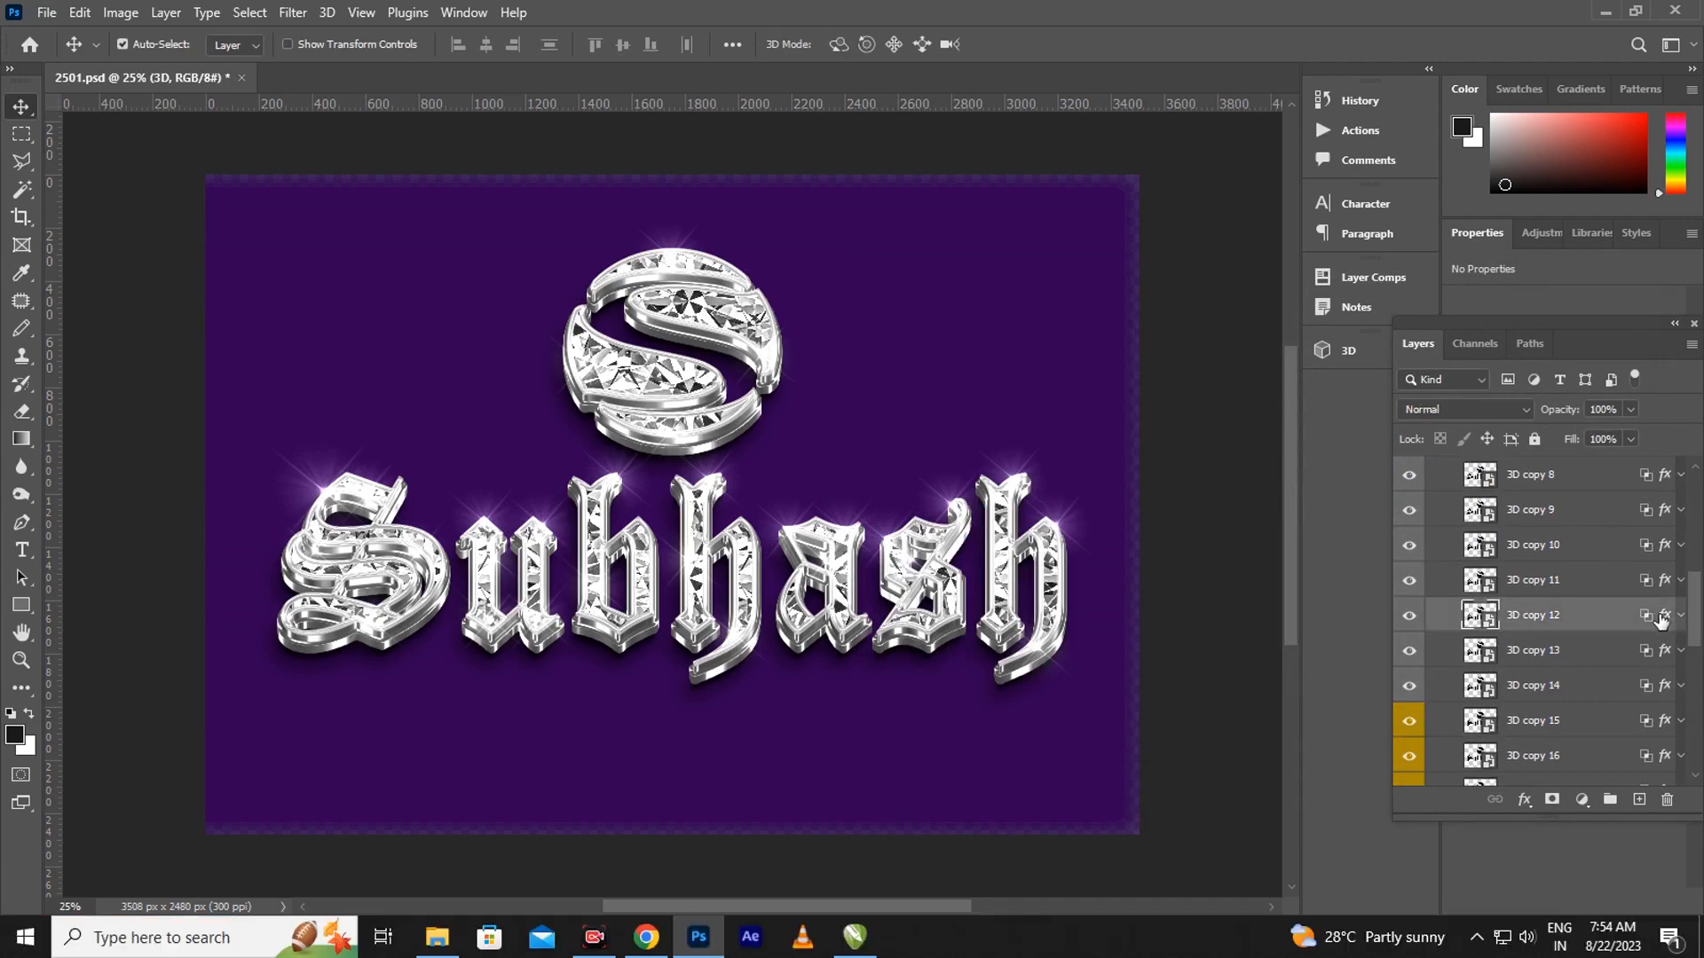
key(h)
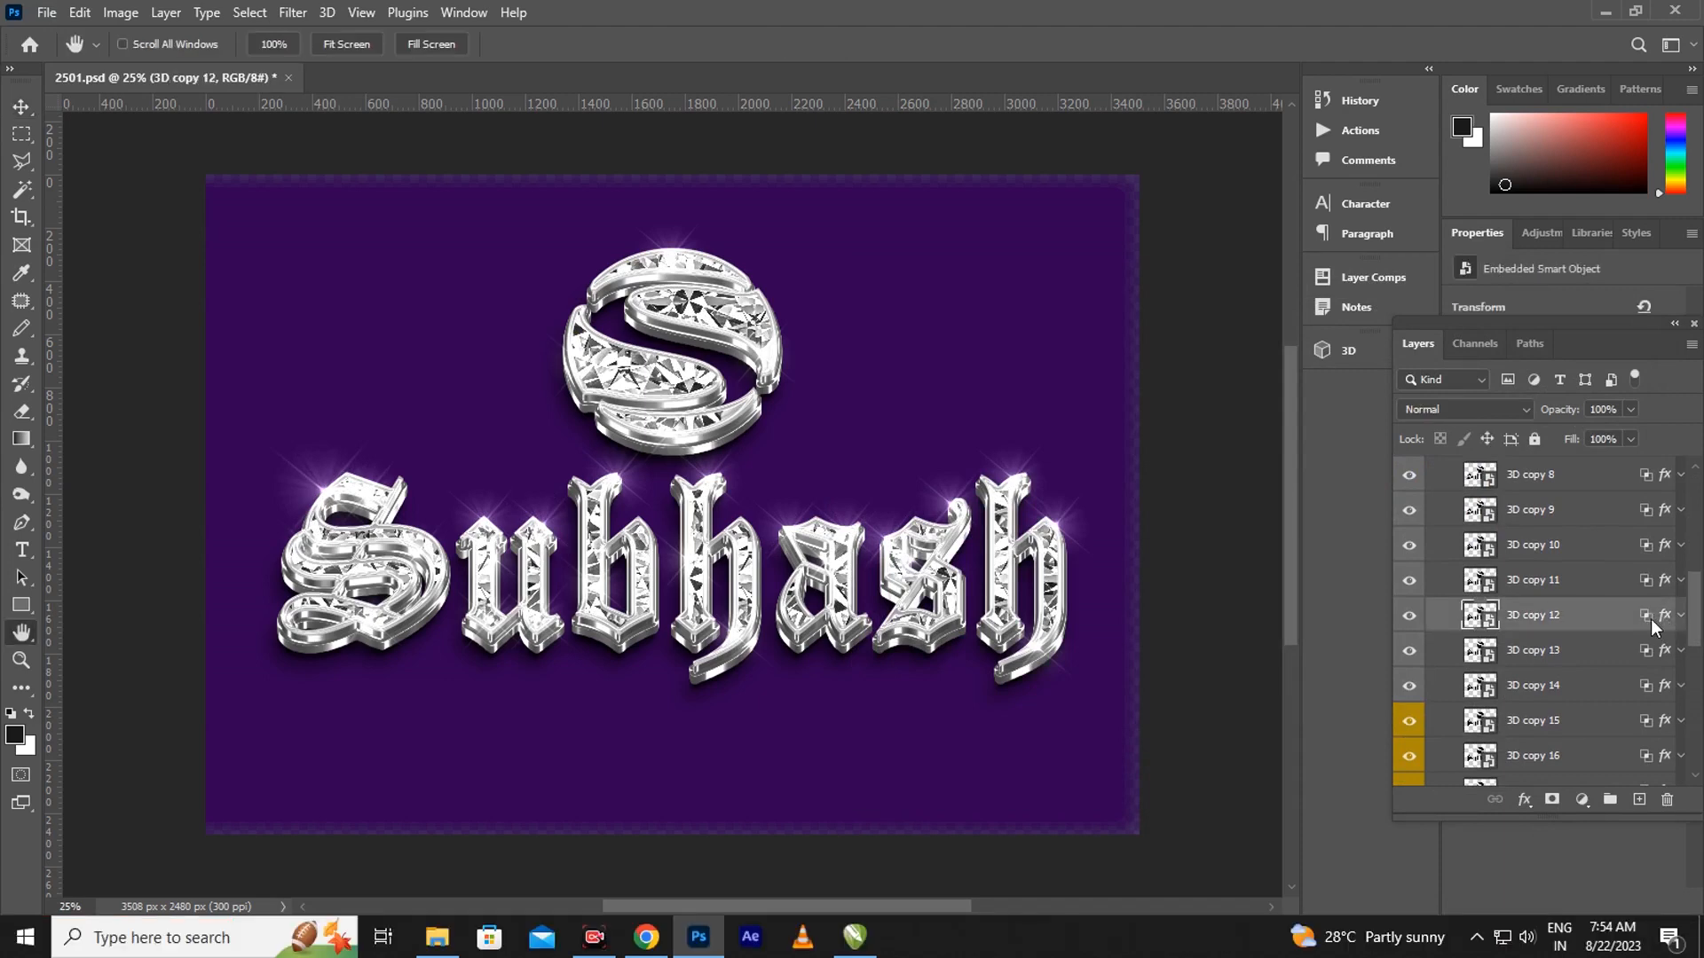
double_click(1654, 626)
click(992, 404)
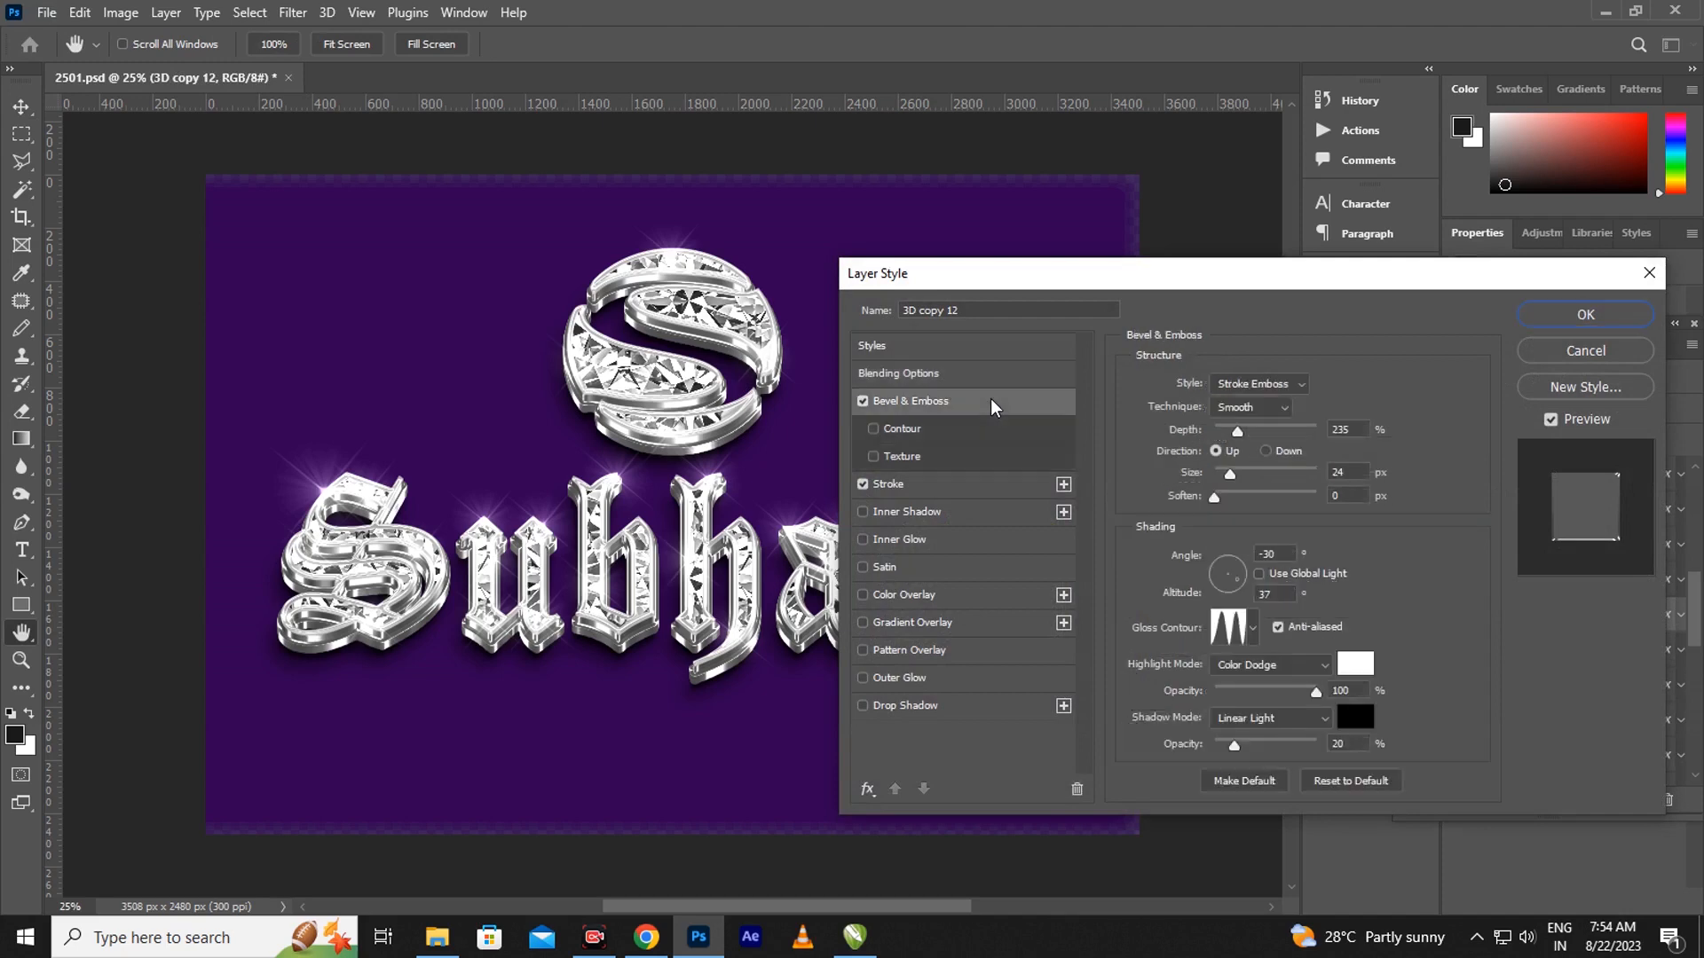
click(1222, 502)
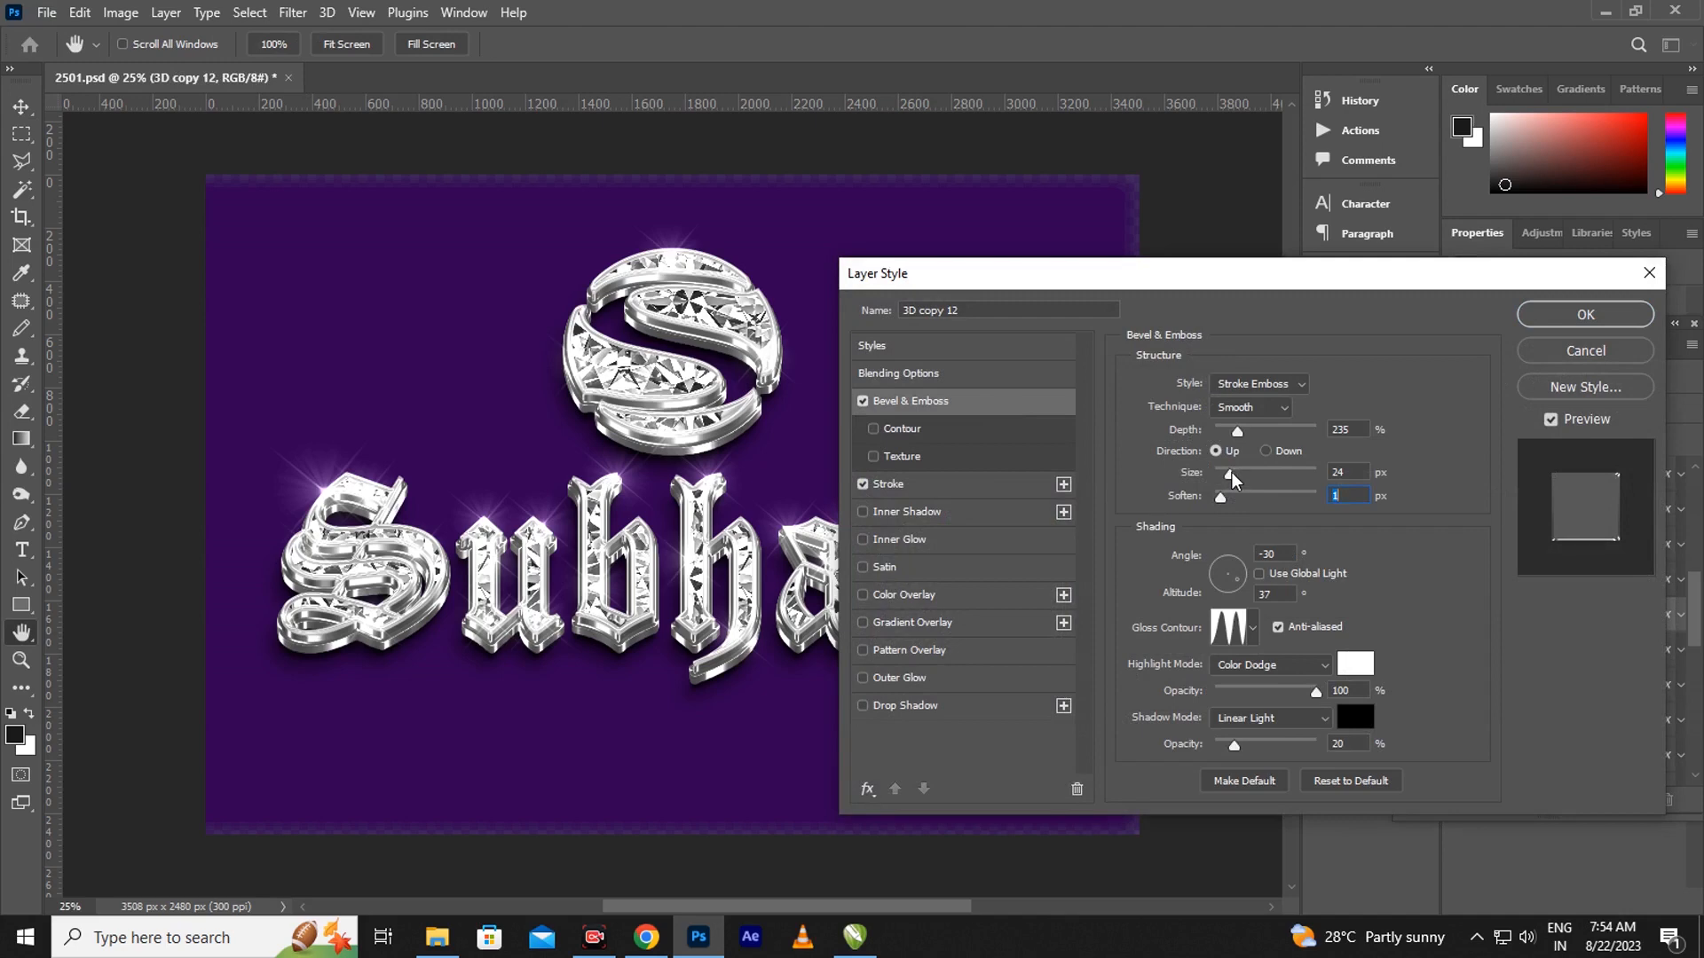
click(1231, 477)
Set the Stroke gradient scale of 3D copy 12 to 76% and apply the layer style
click(930, 489)
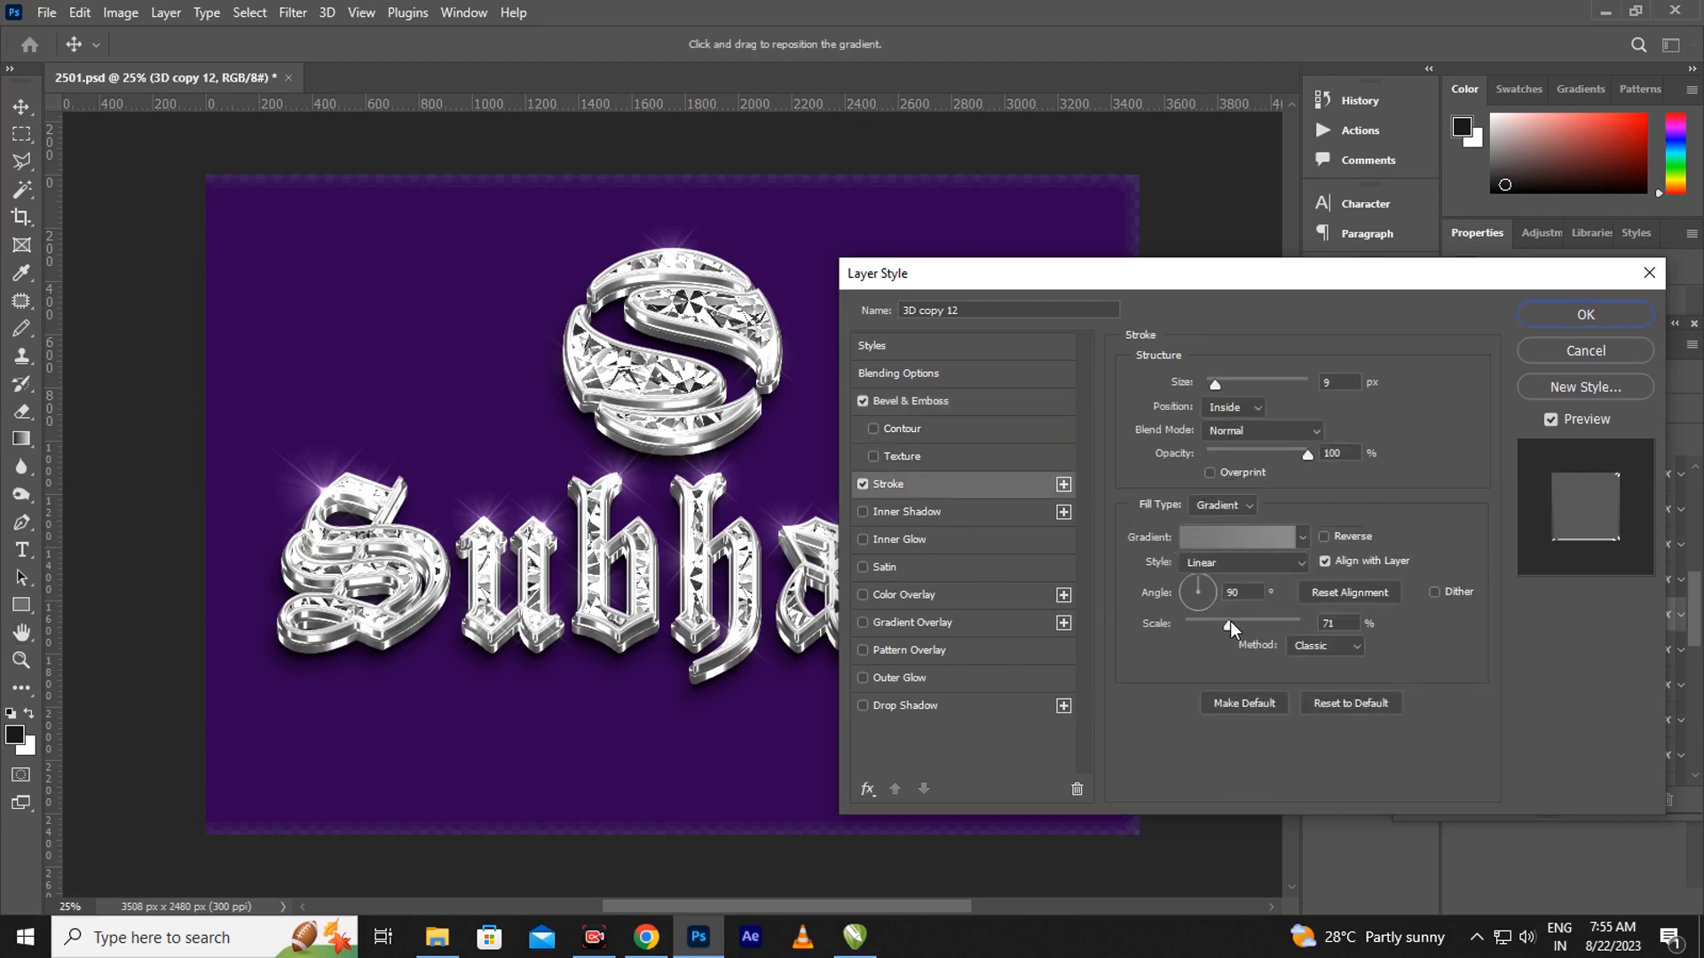
drag(1229, 623, 1239, 622)
click(1238, 623)
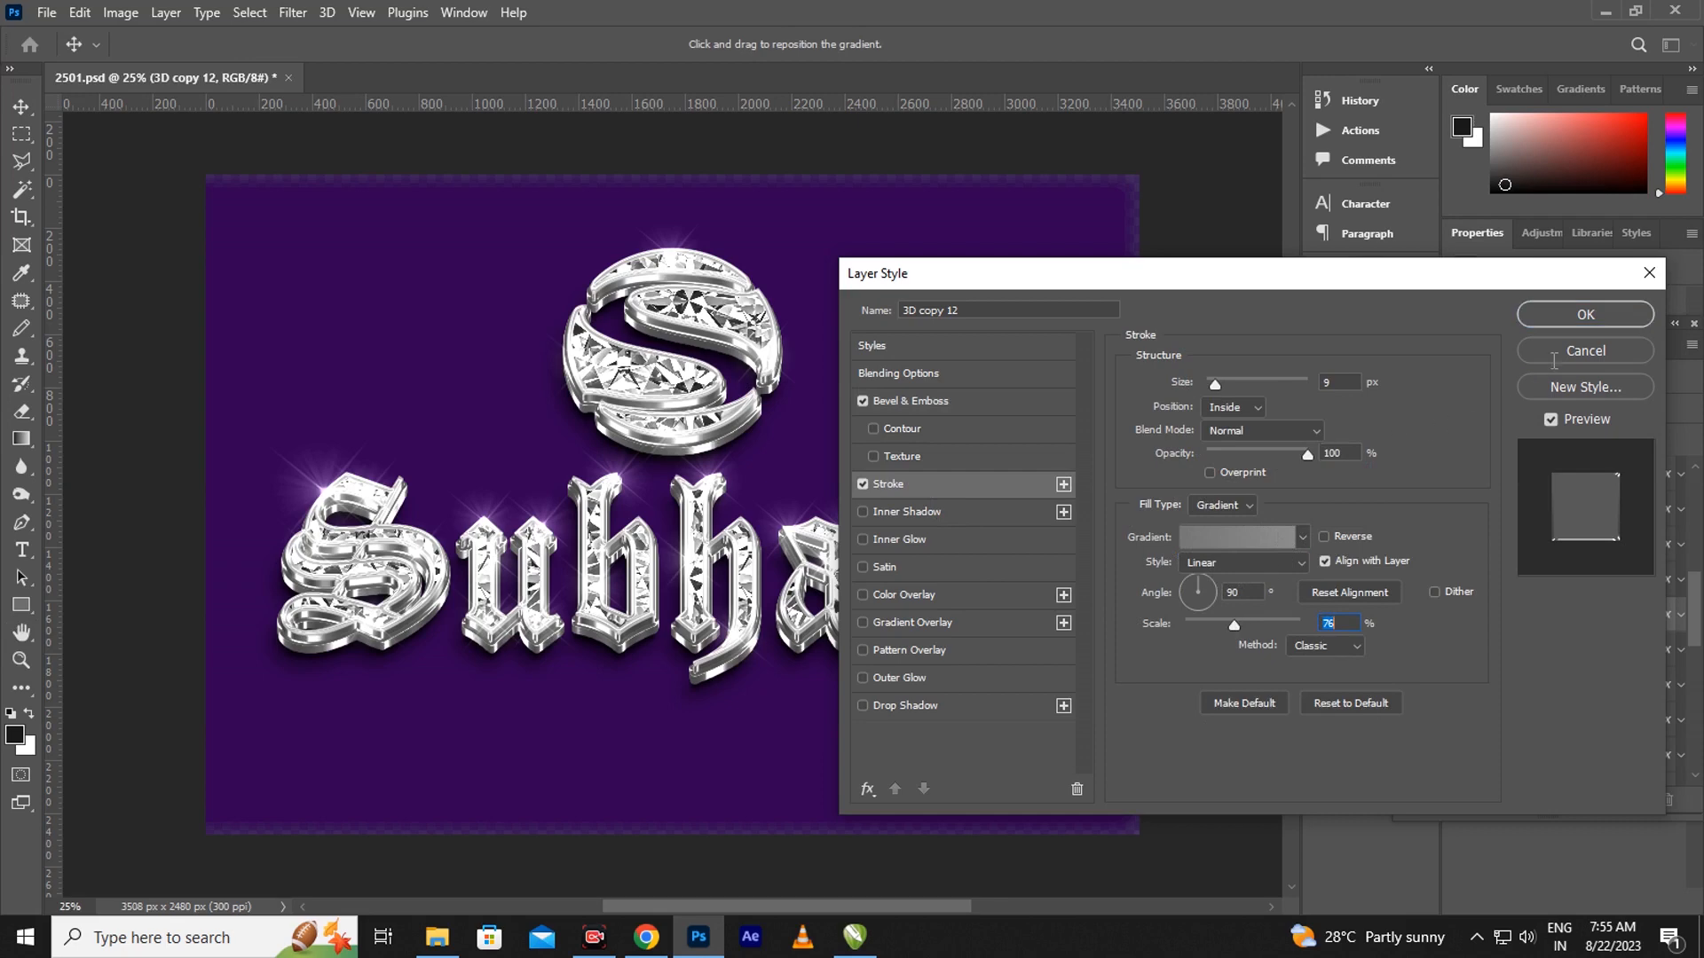
click(1586, 316)
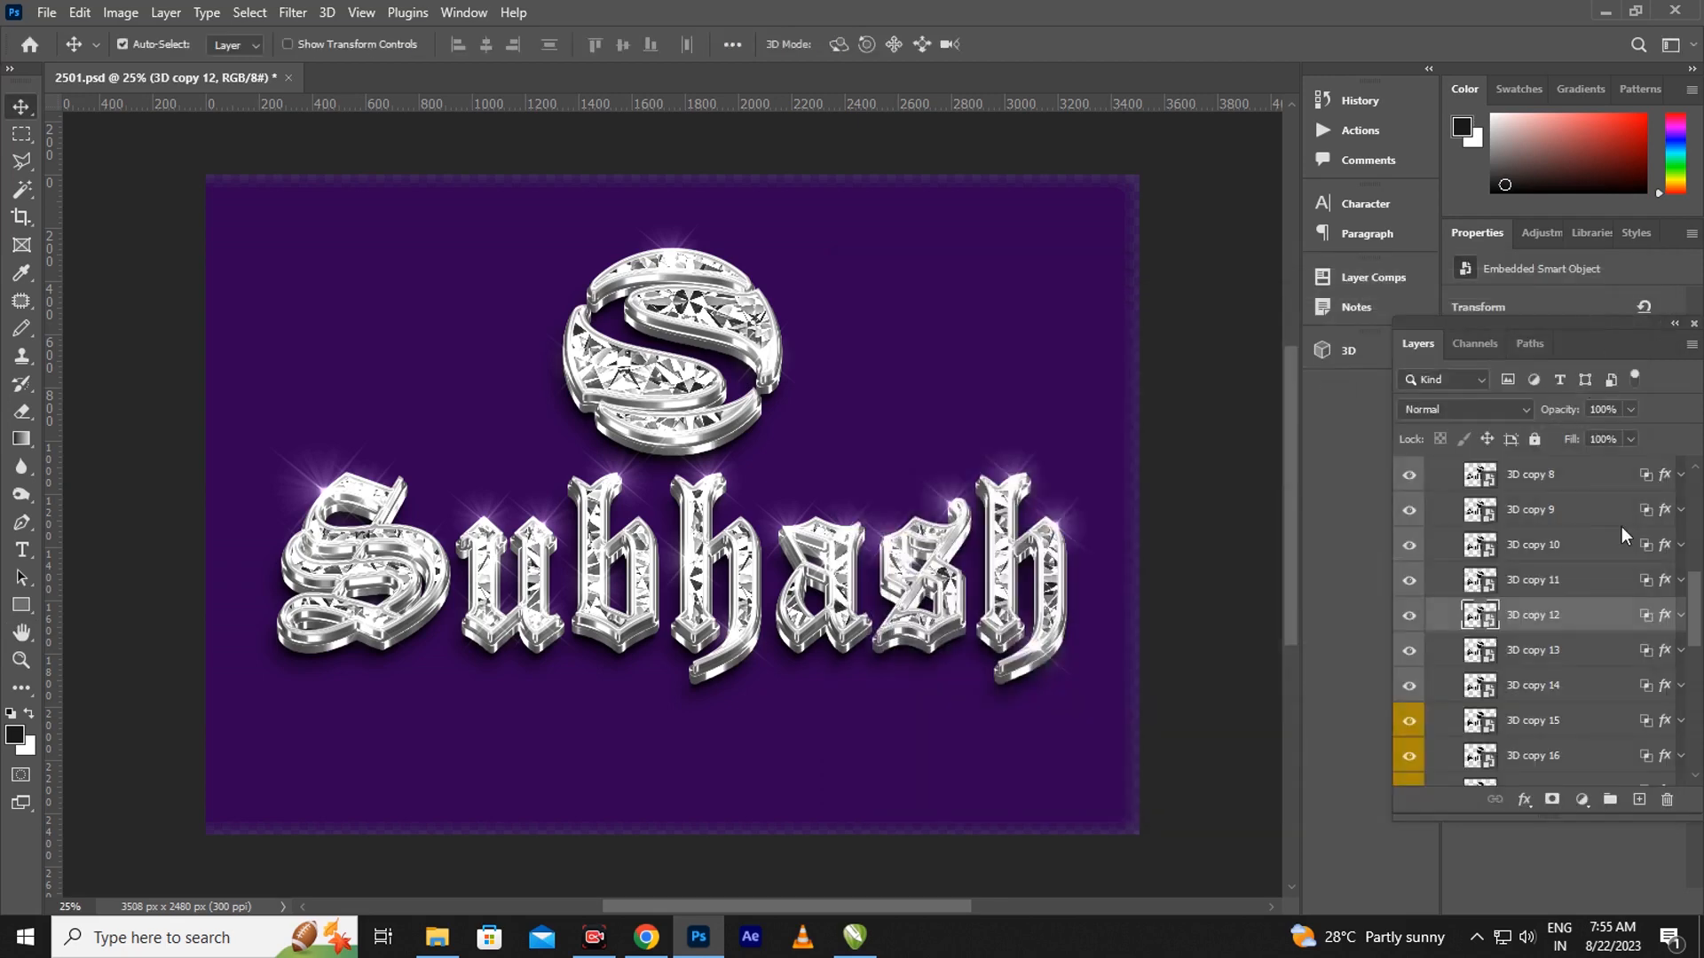
Slightly increase the Bevel & Emboss size on the 3D copy 13 layer and apply the layer style
click(1667, 655)
key(h)
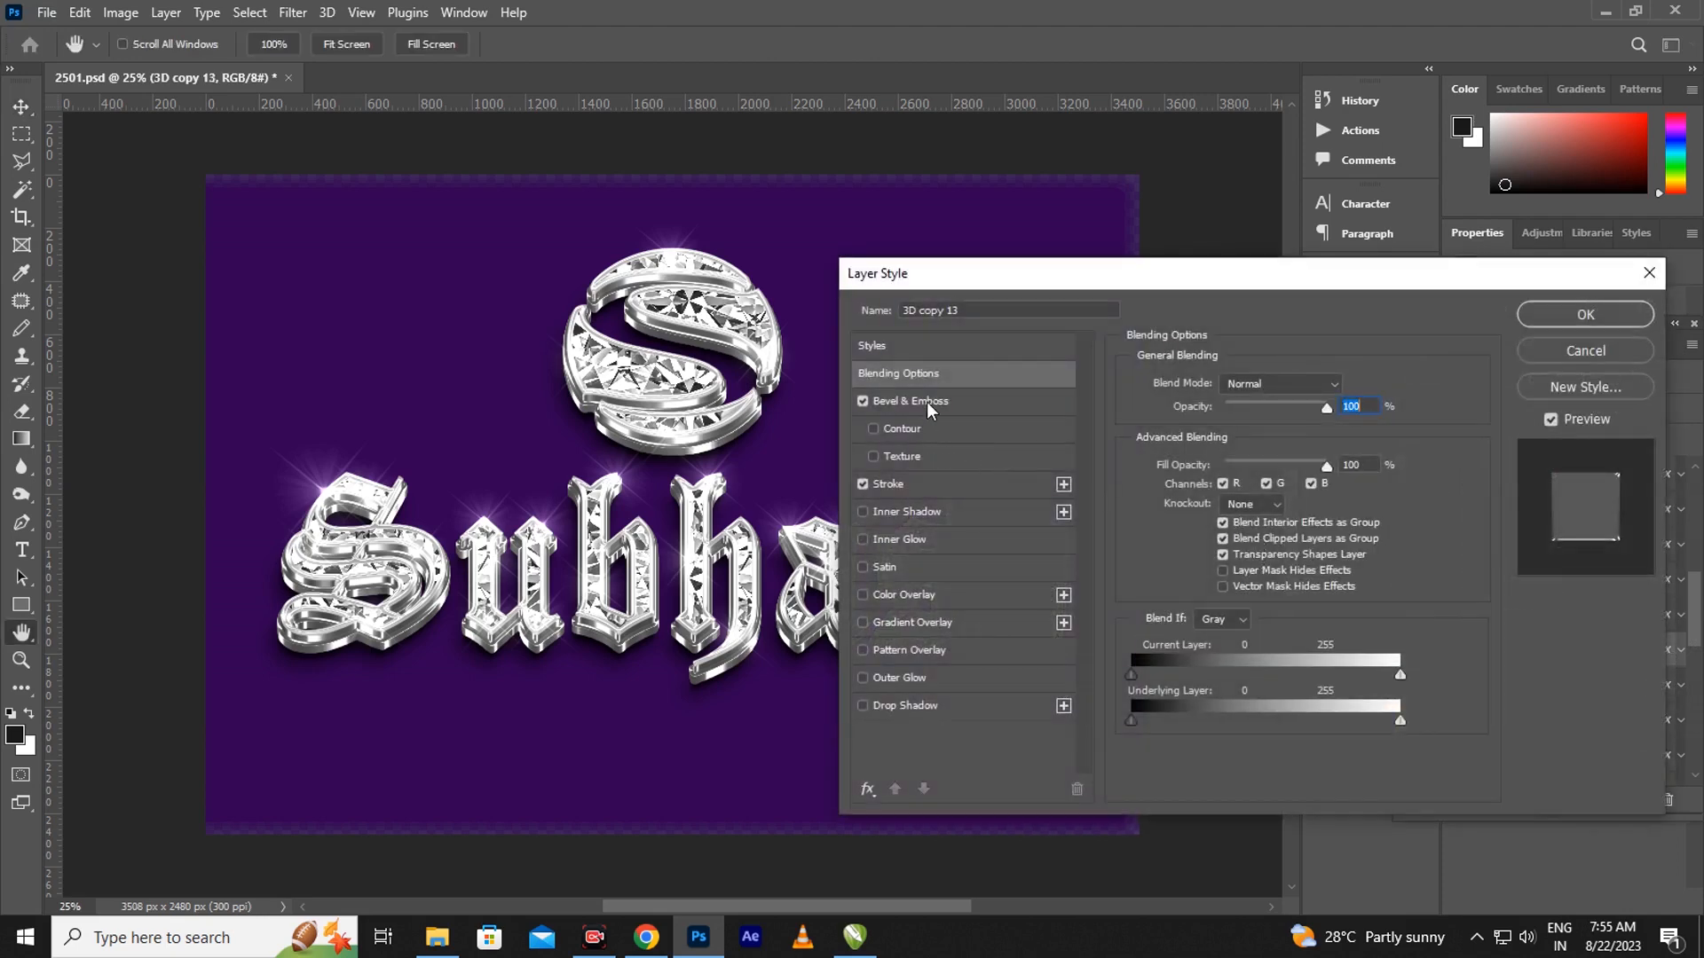
click(929, 407)
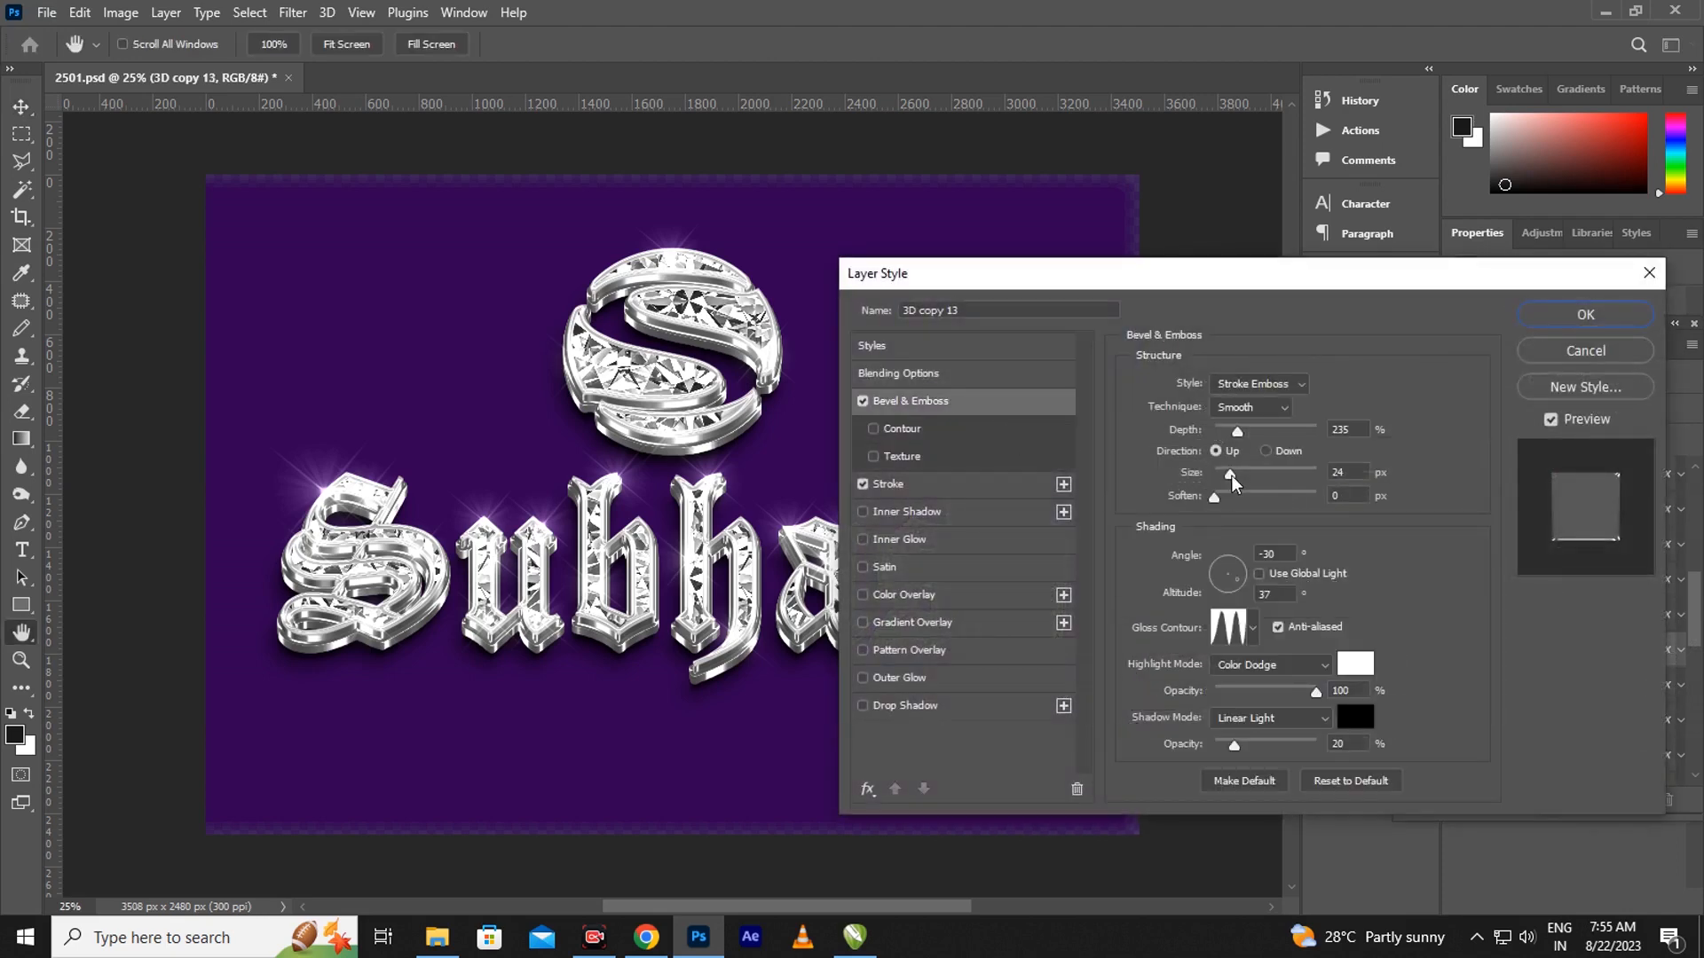
drag(1230, 476, 1235, 476)
click(1584, 316)
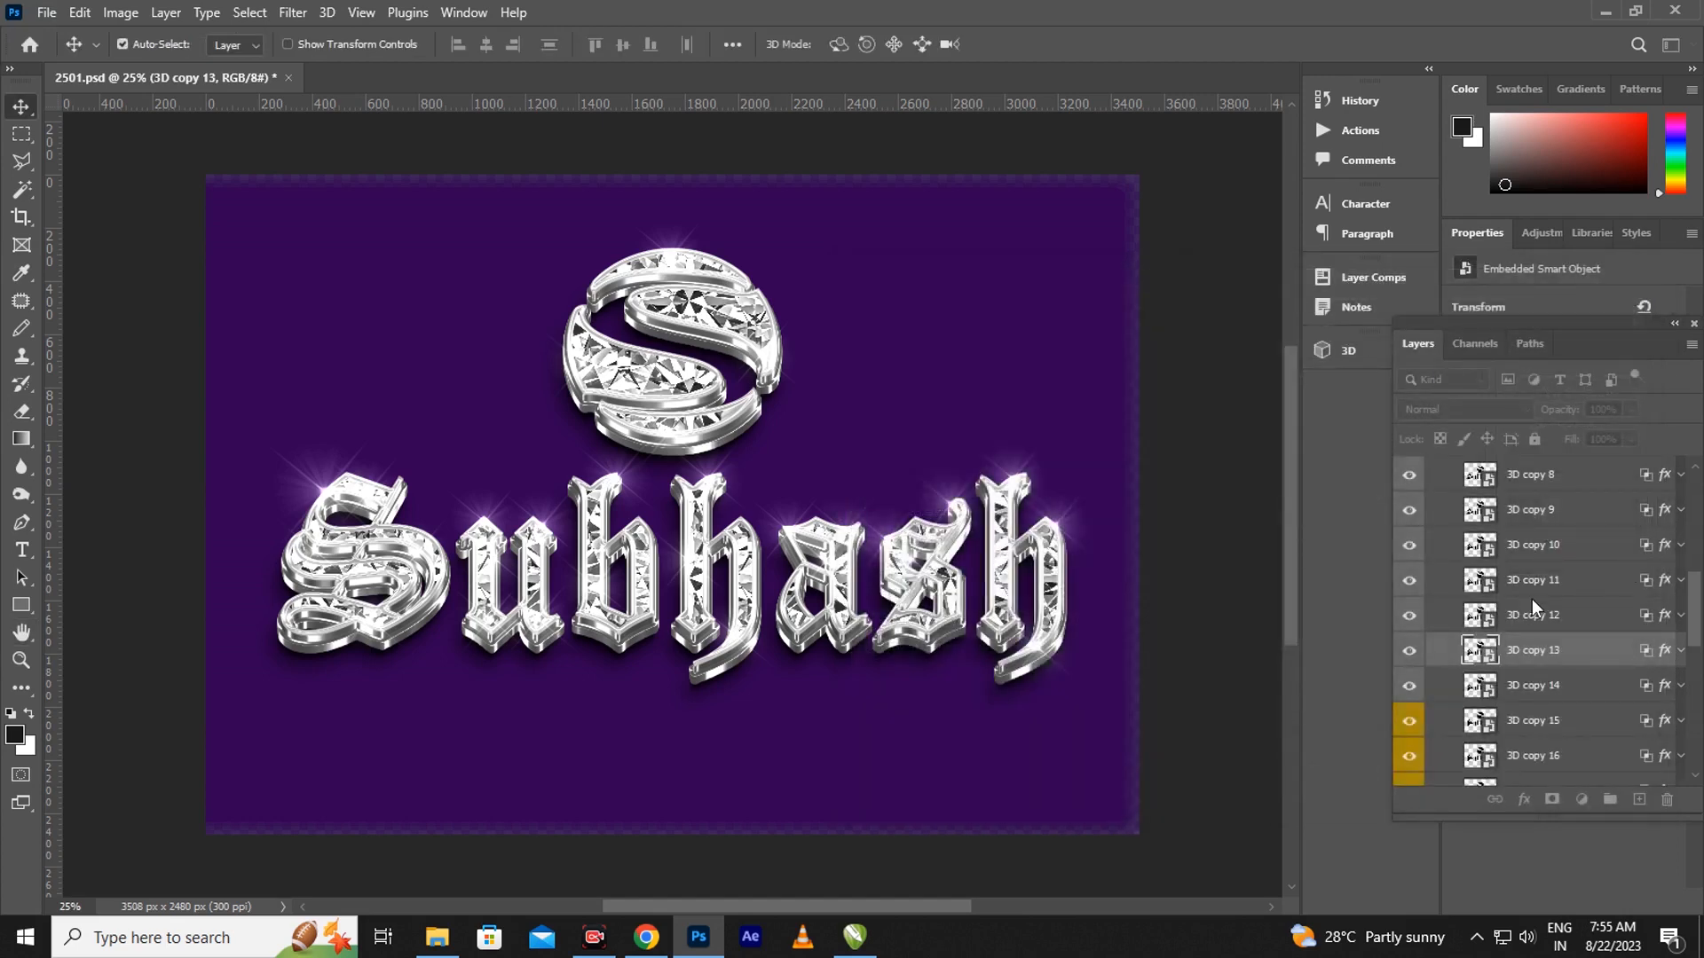
Collapse the 3D group and expand the SHADOW group below it
scroll(1597, 612, up, 5)
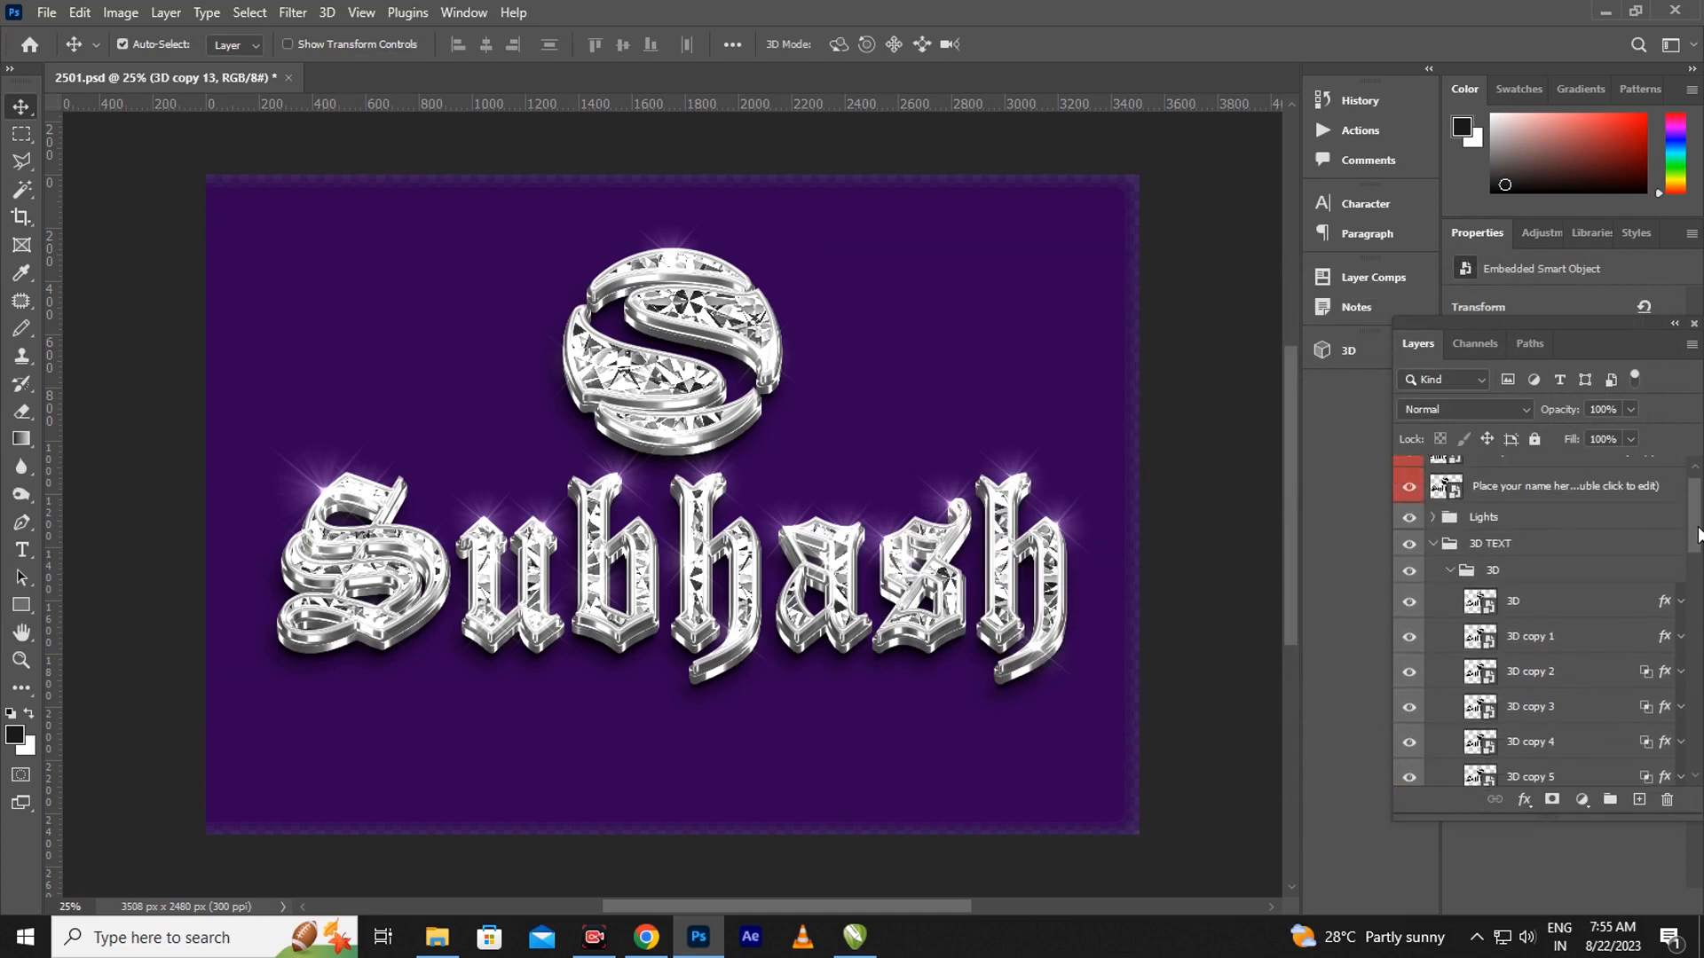
click(1448, 593)
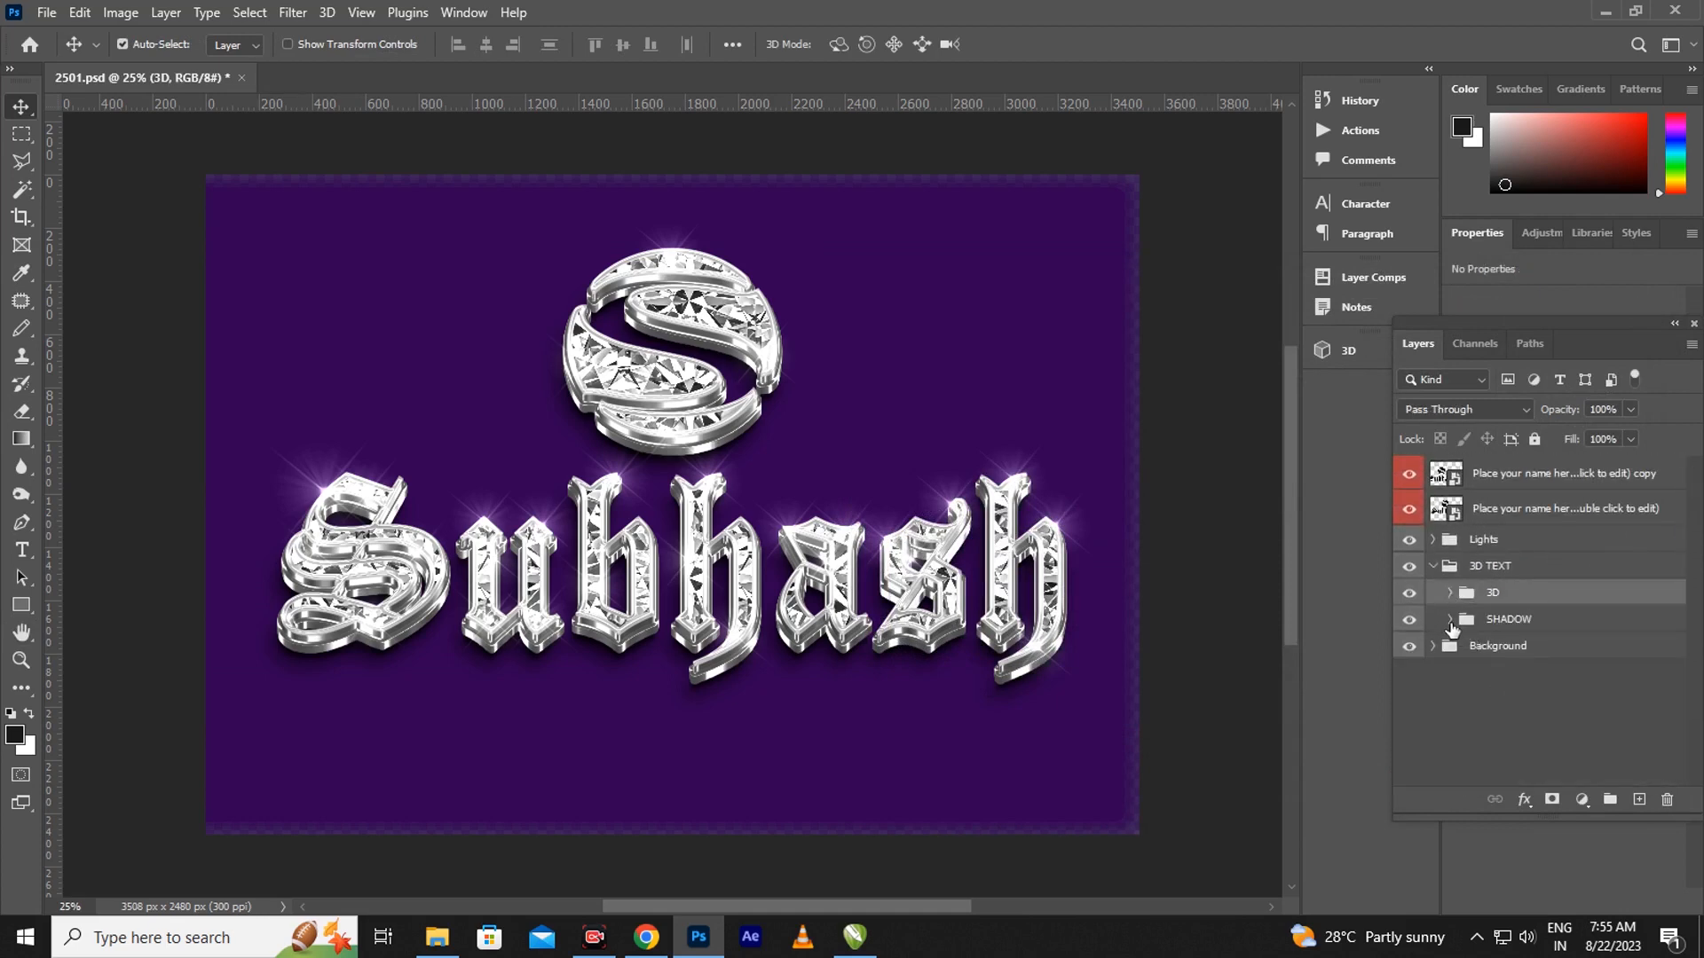
click(1450, 620)
Set SHADOW 1's Drop Shadow distance to 49 px, spread to 32% and size to 35 px
click(1668, 655)
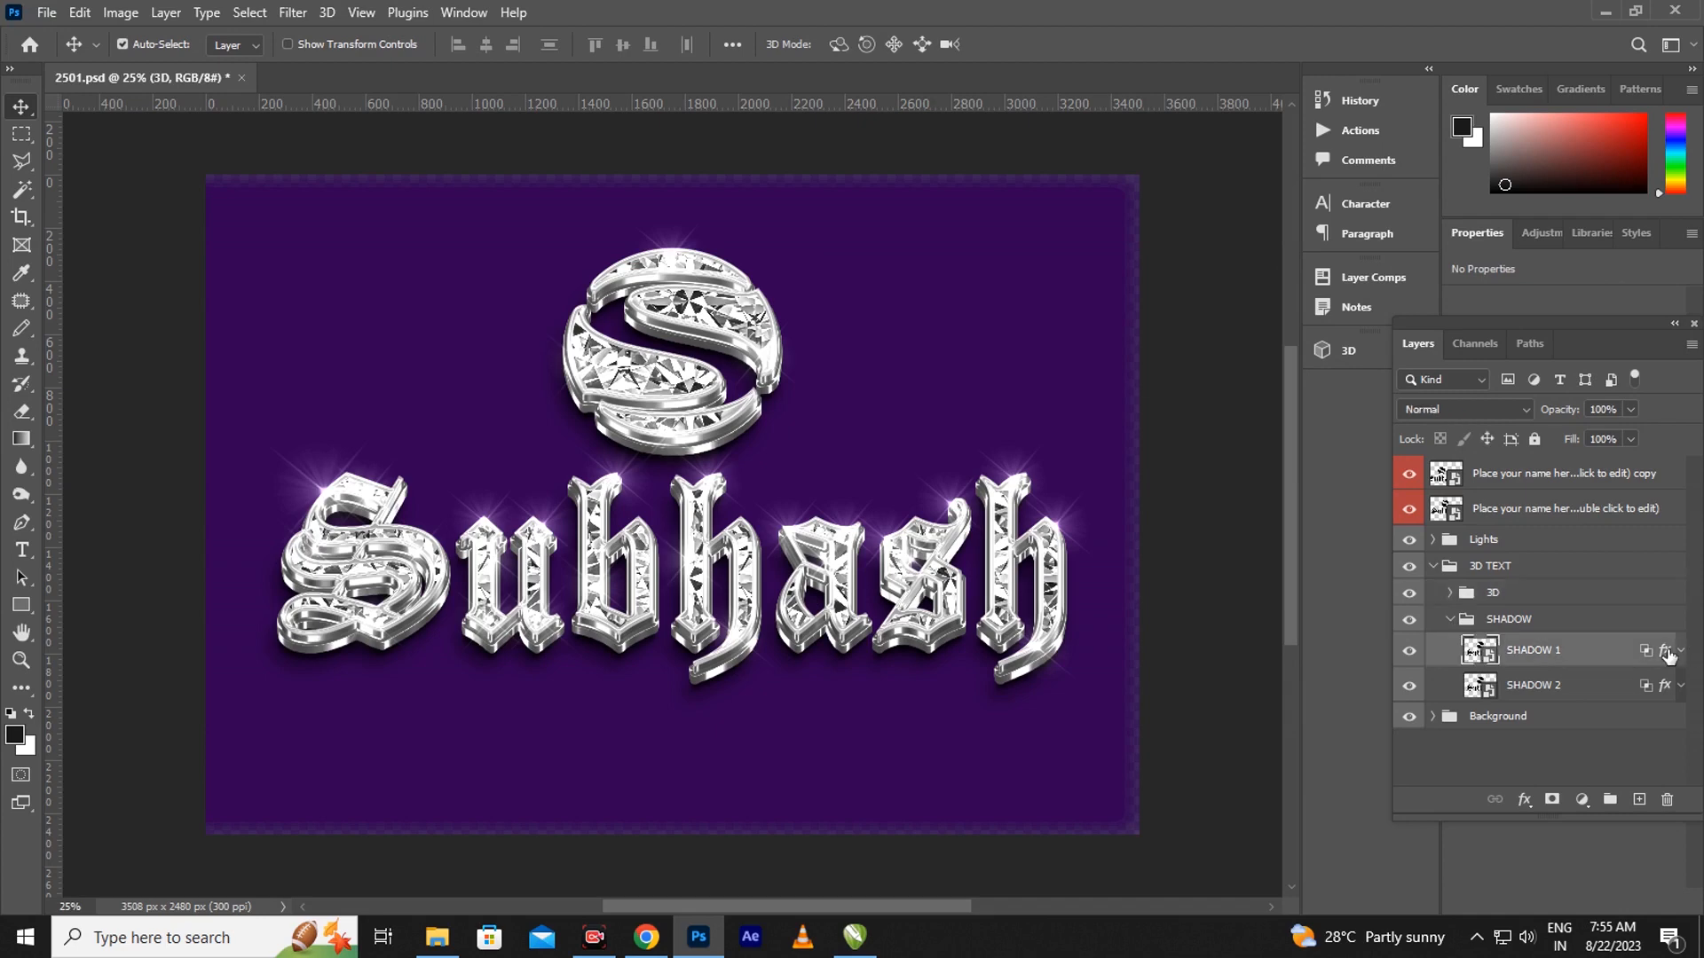
key(h)
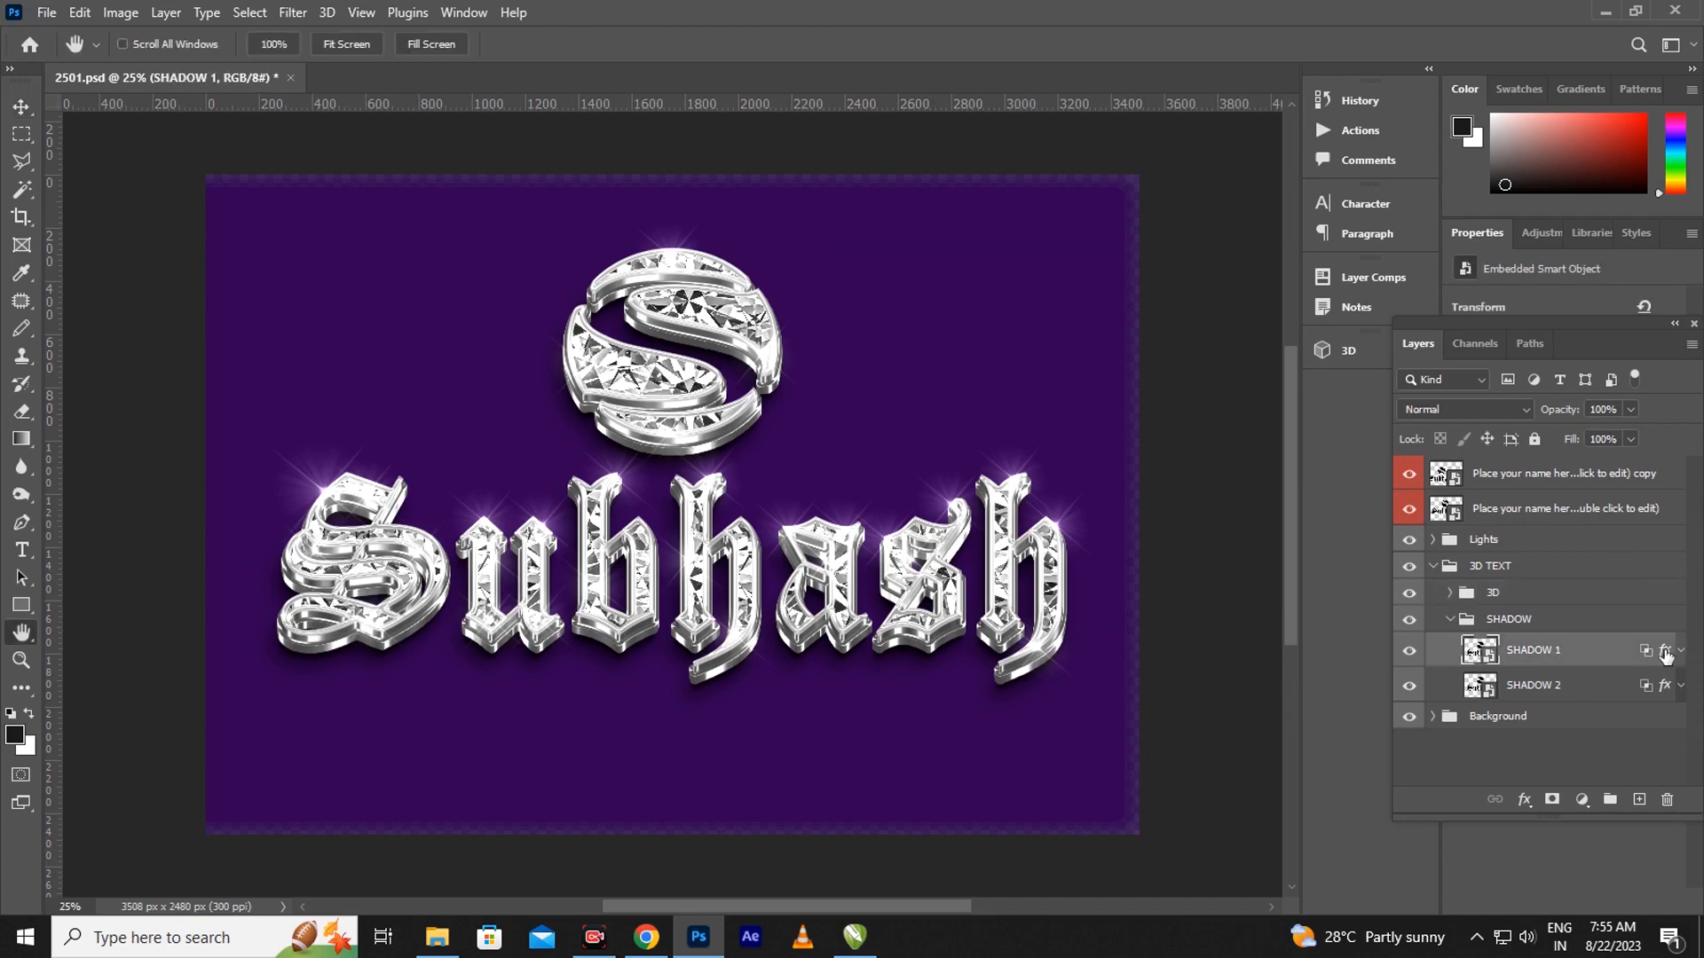
double_click(1666, 655)
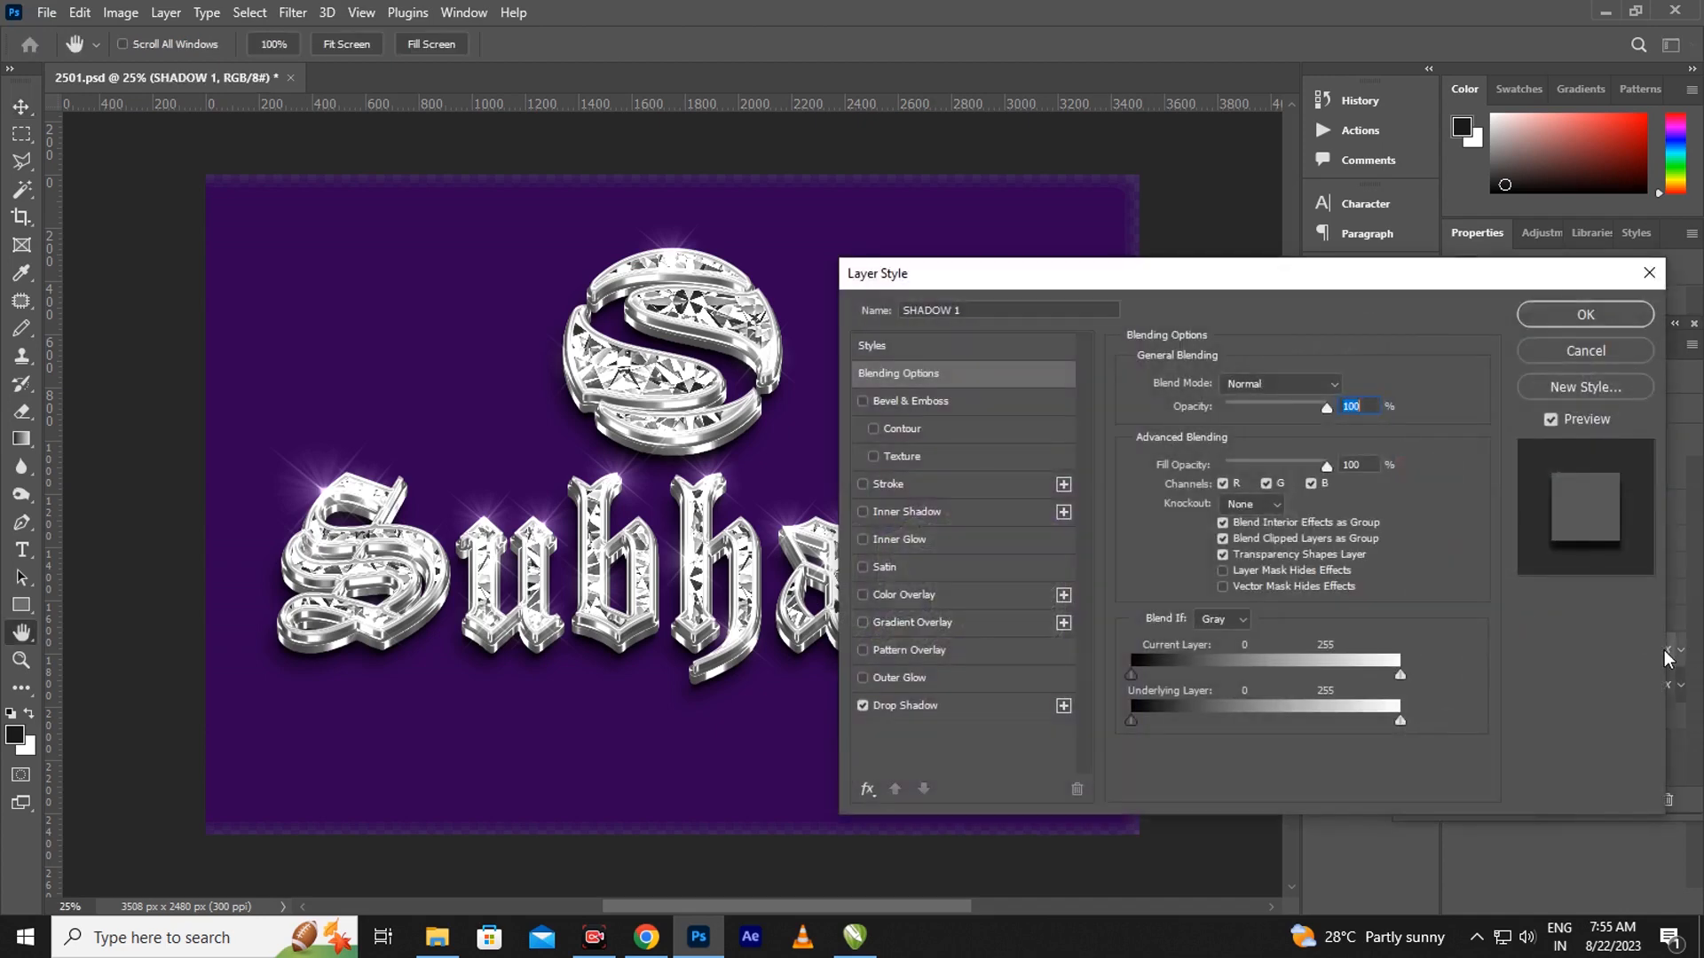
click(925, 707)
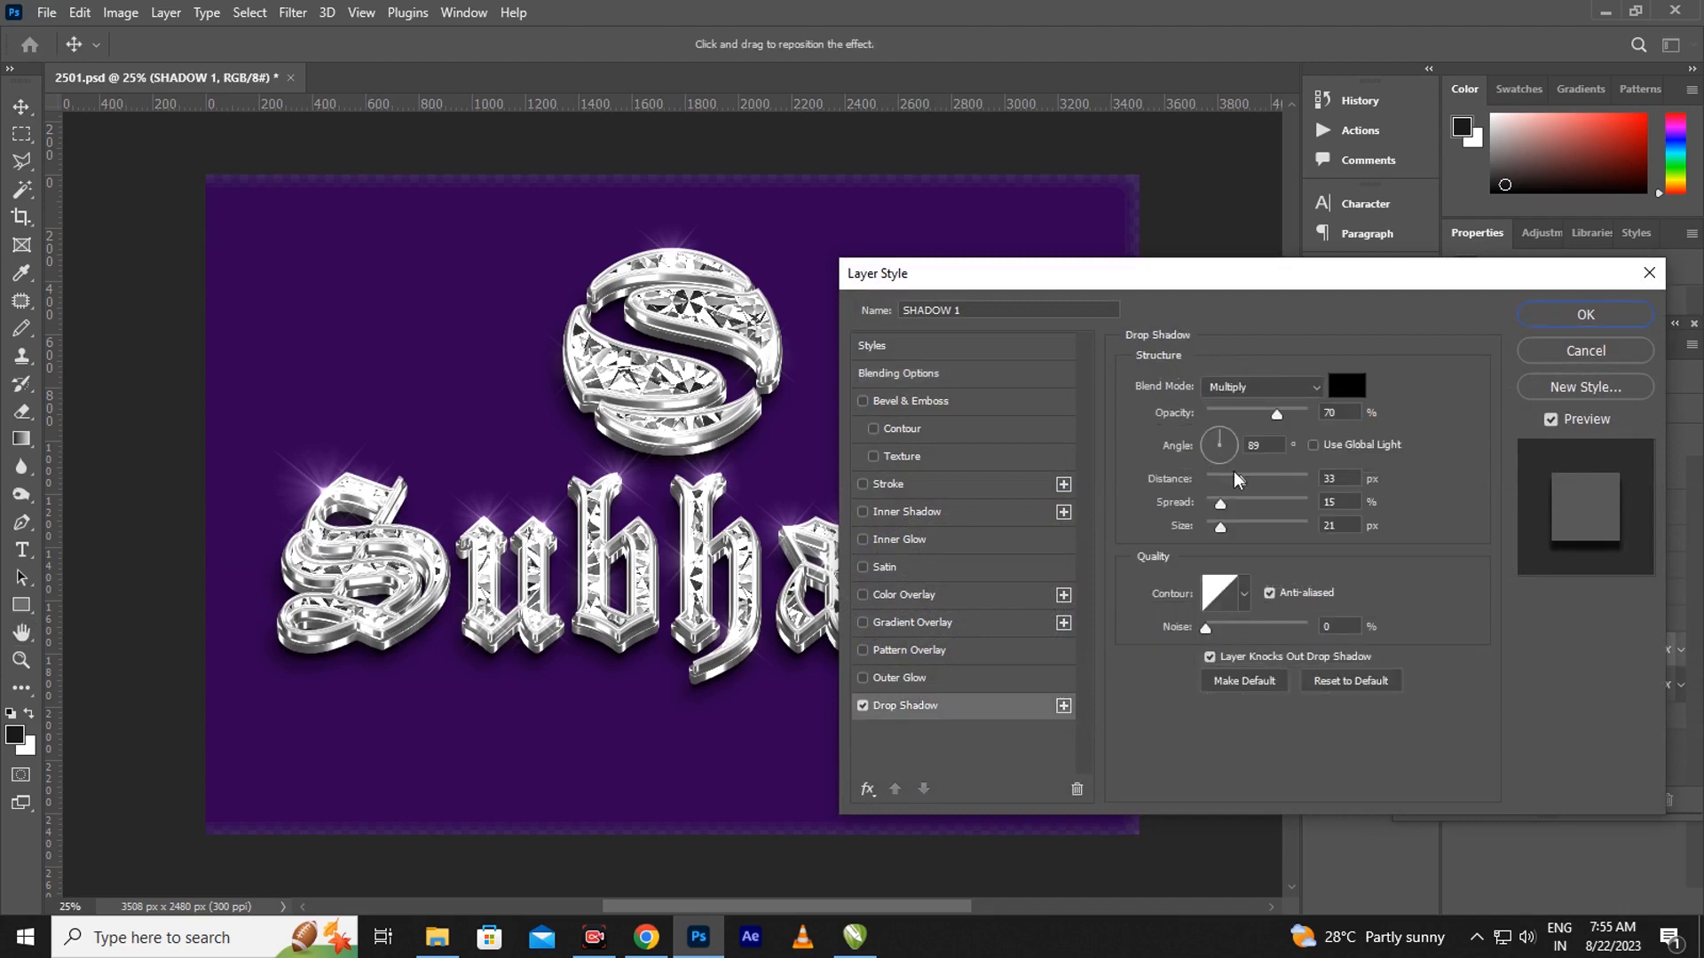
drag(1239, 487, 1261, 489)
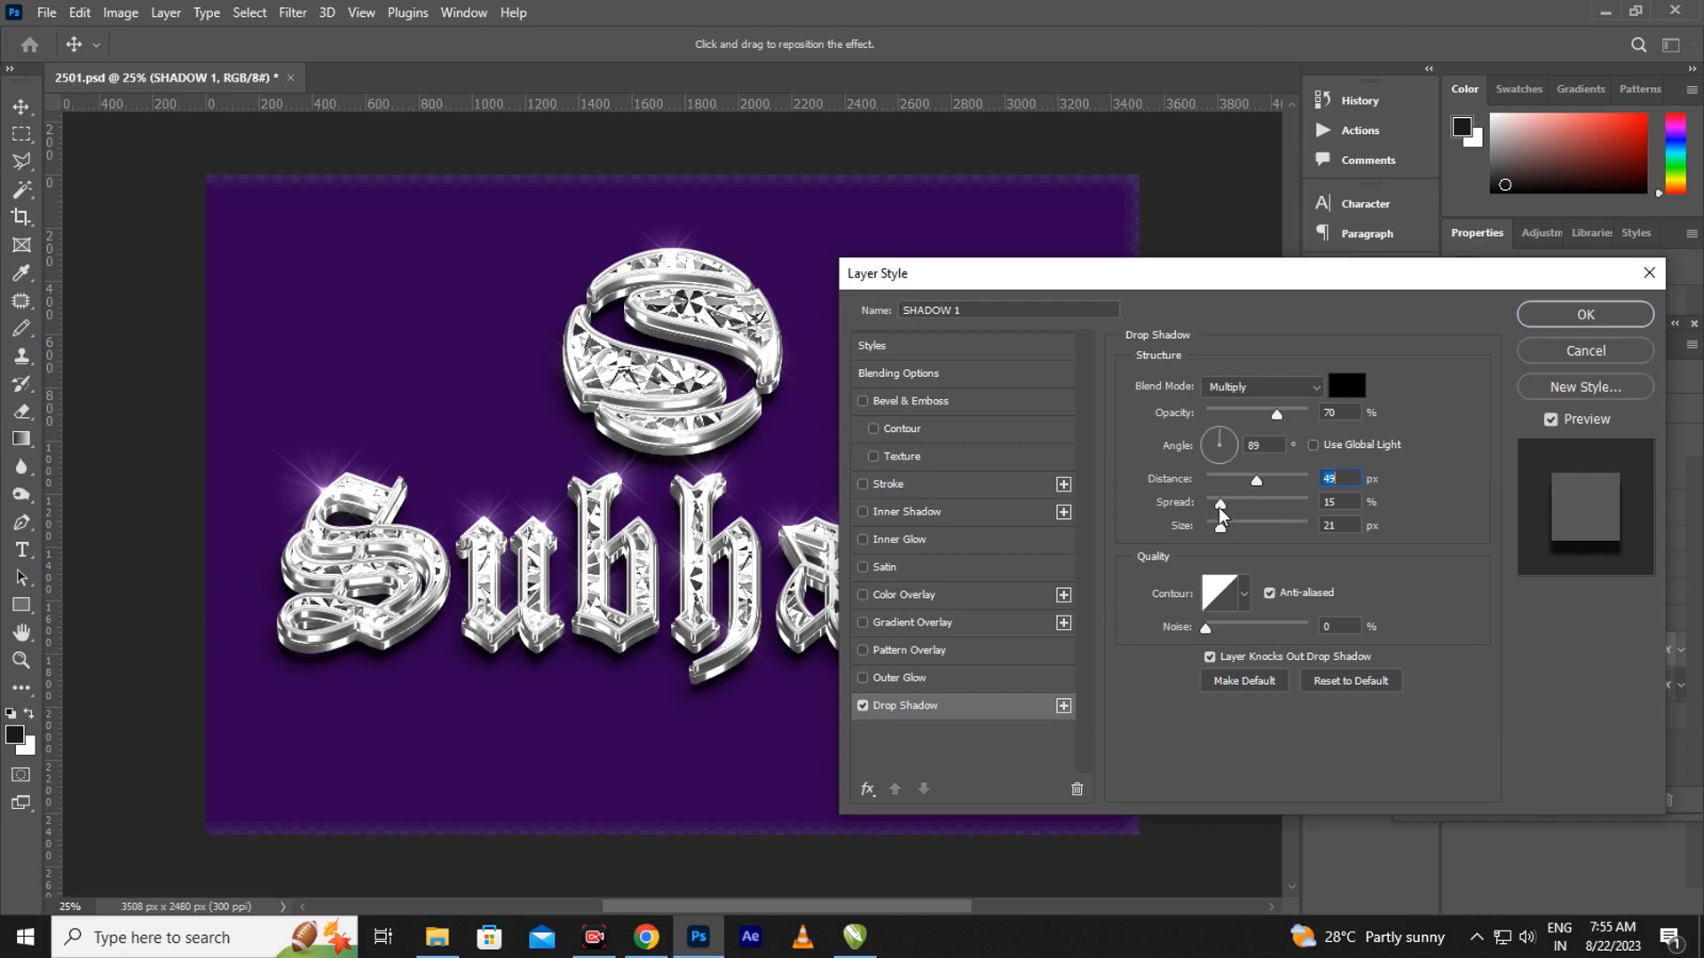
drag(1218, 515, 1239, 515)
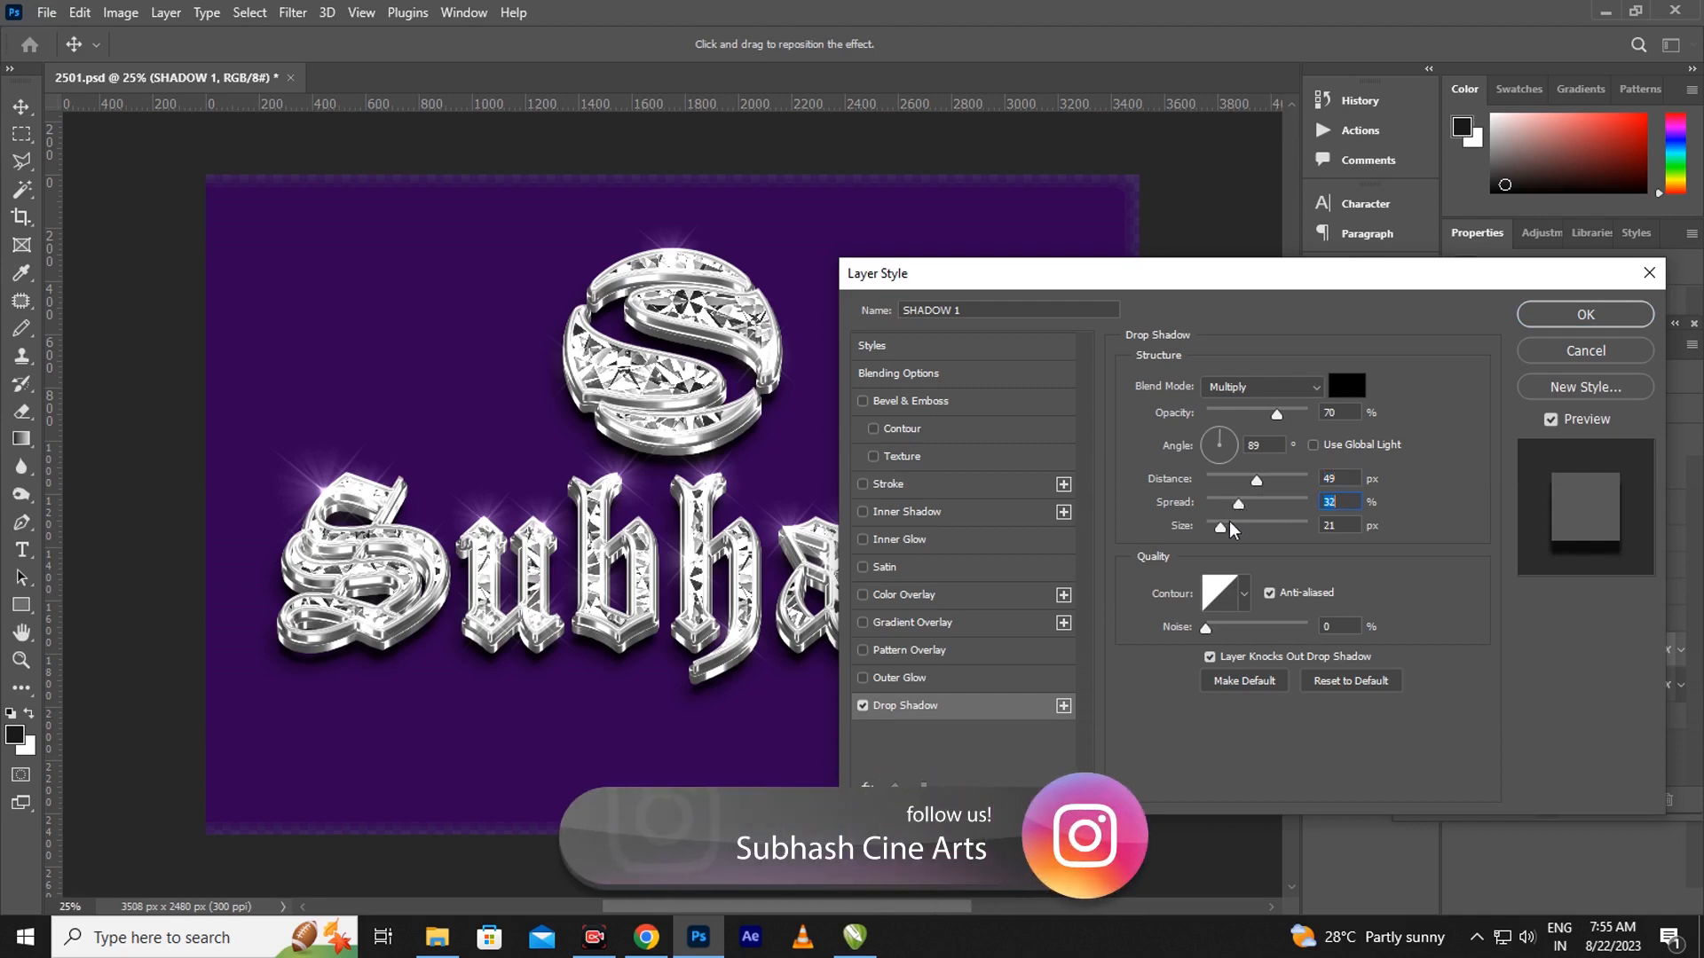
drag(1250, 530, 1225, 529)
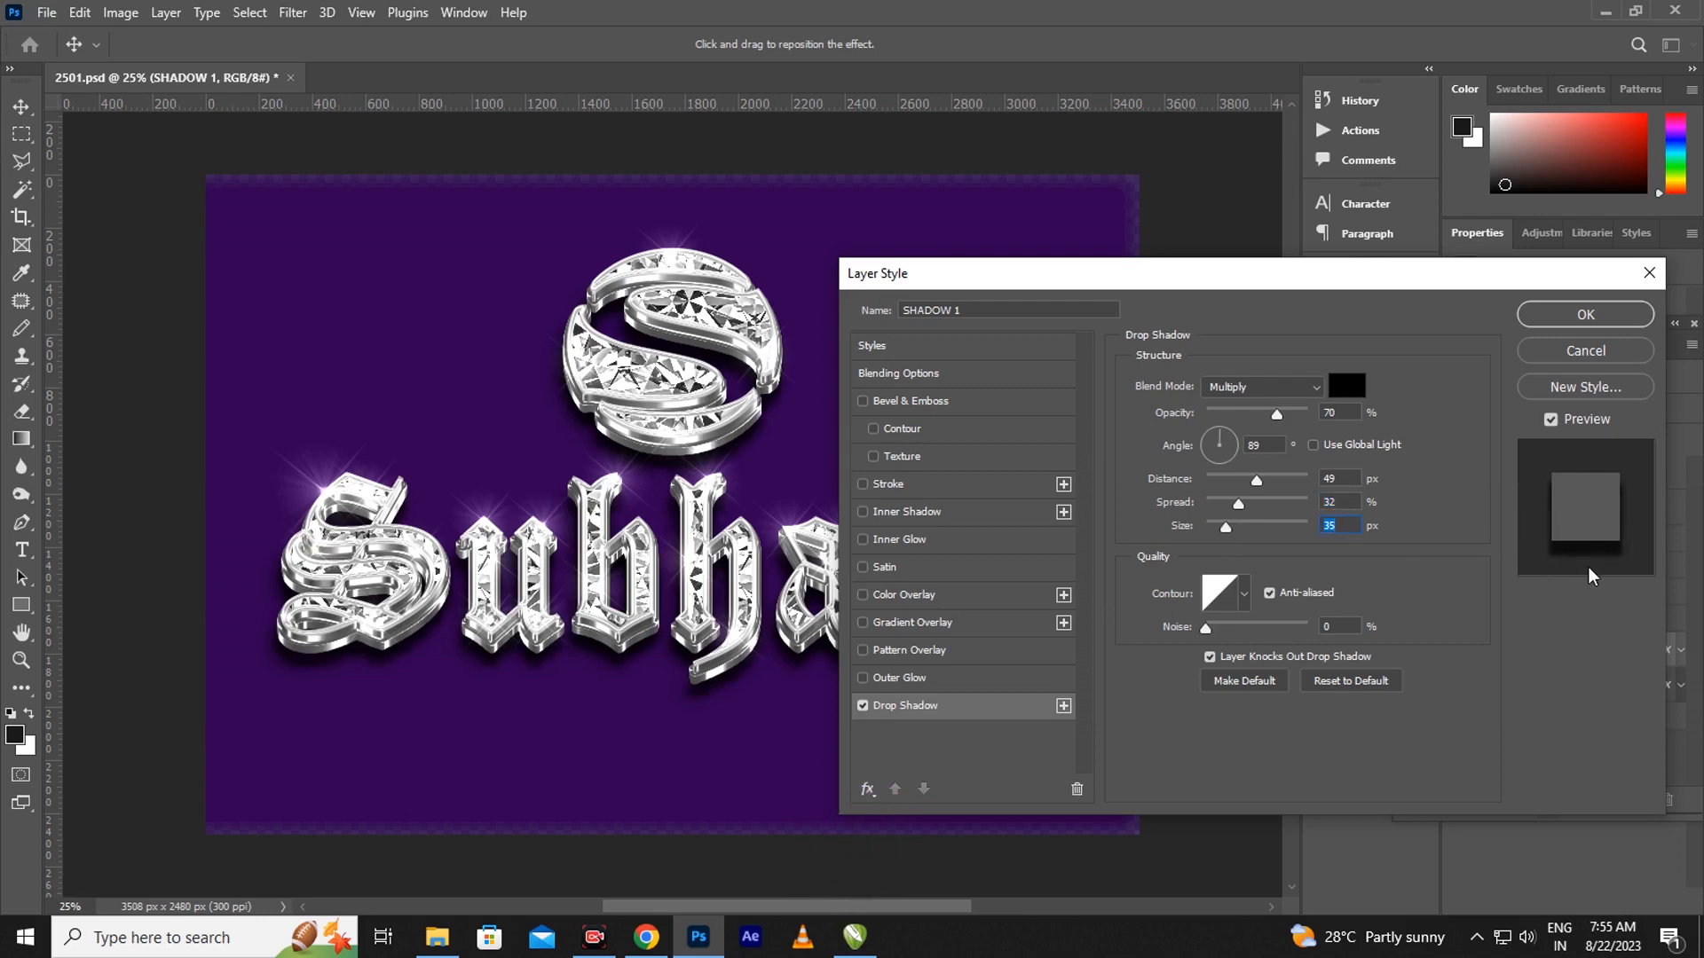
click(1584, 315)
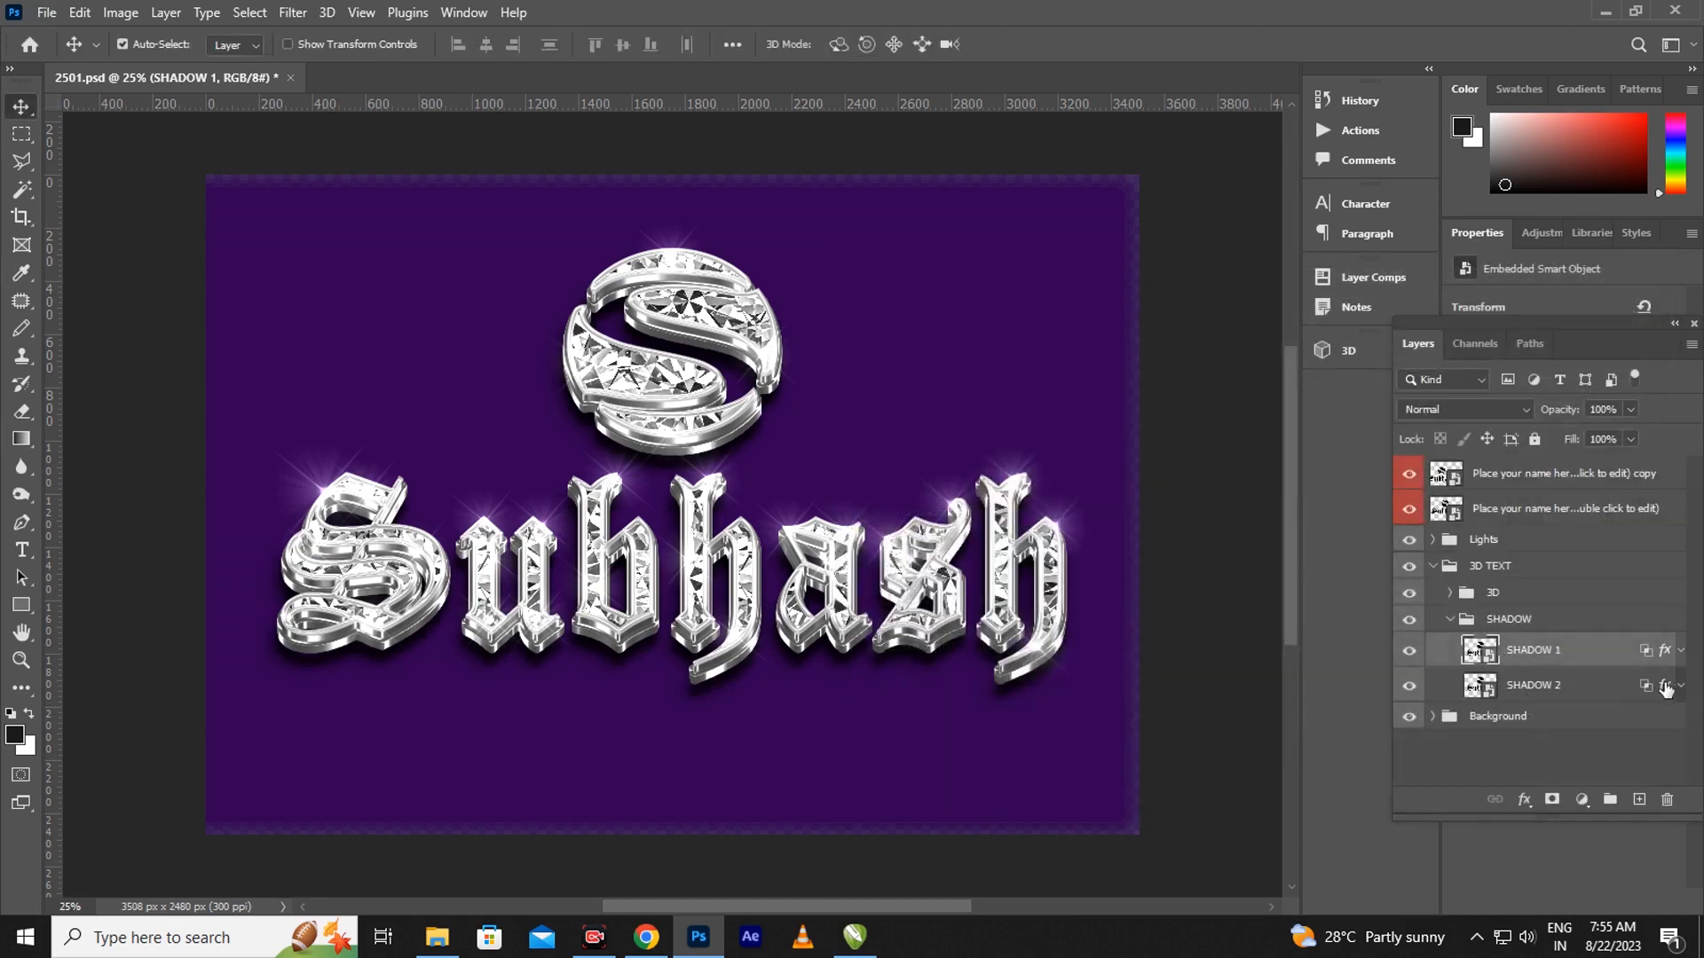
On the SHADOW 2 layer, set the Drop Shadow spread to 25% and raise its opacity
click(1666, 689)
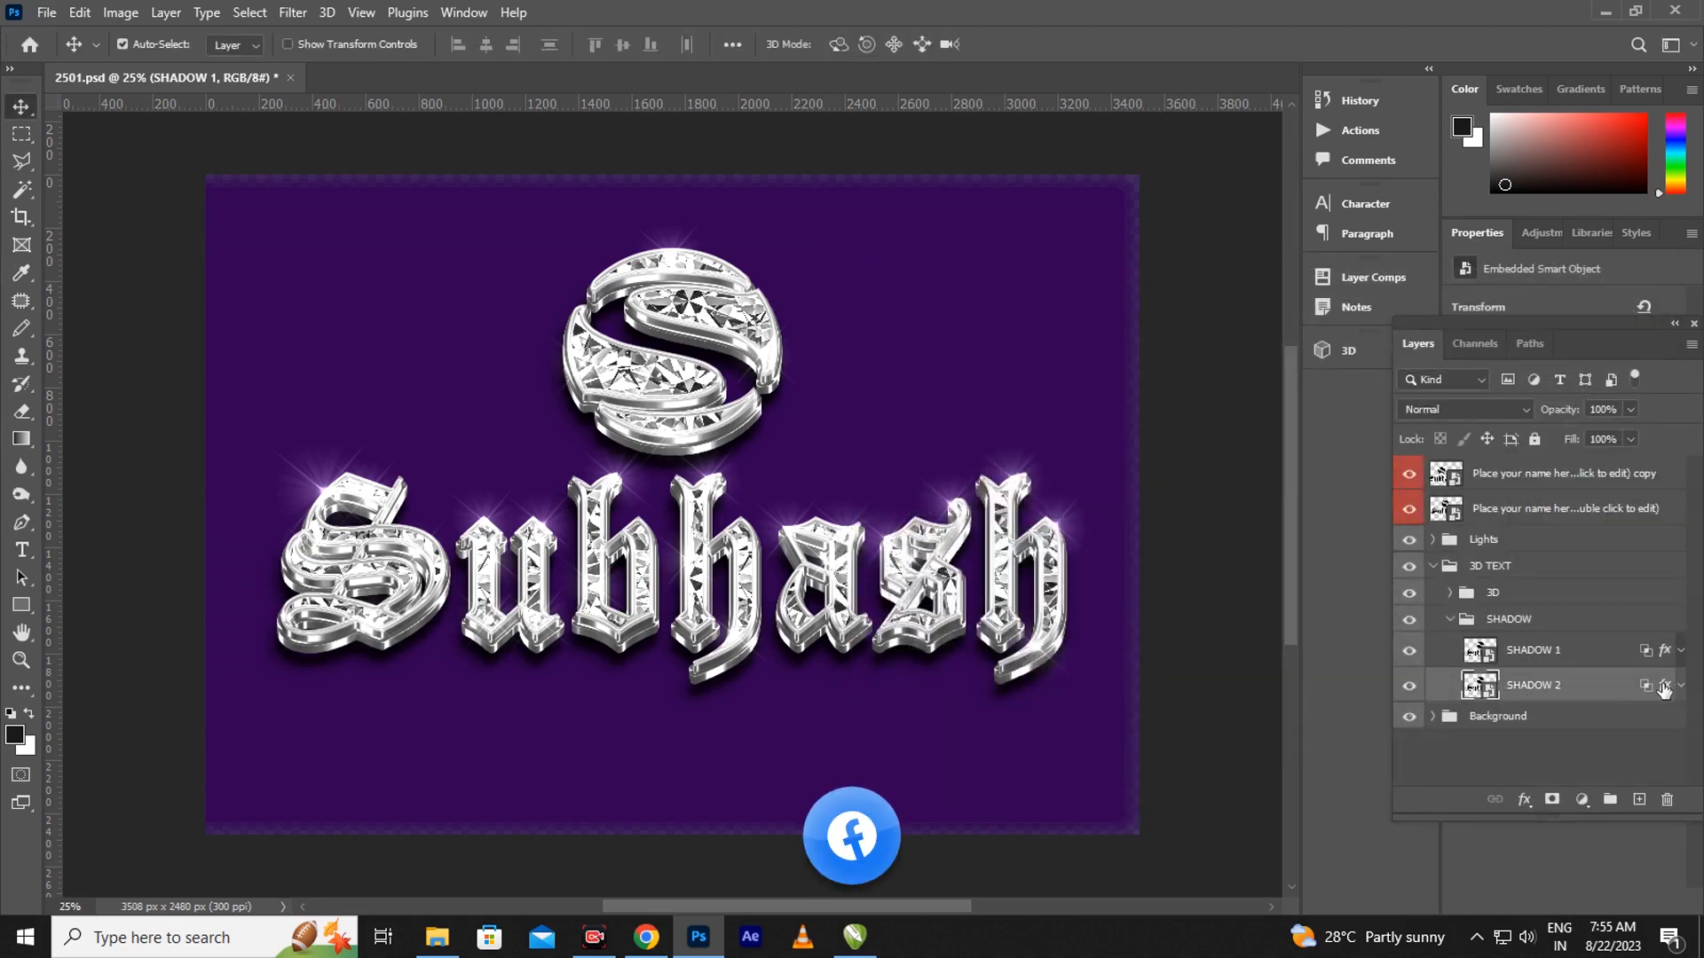
key(h)
double_click(1665, 687)
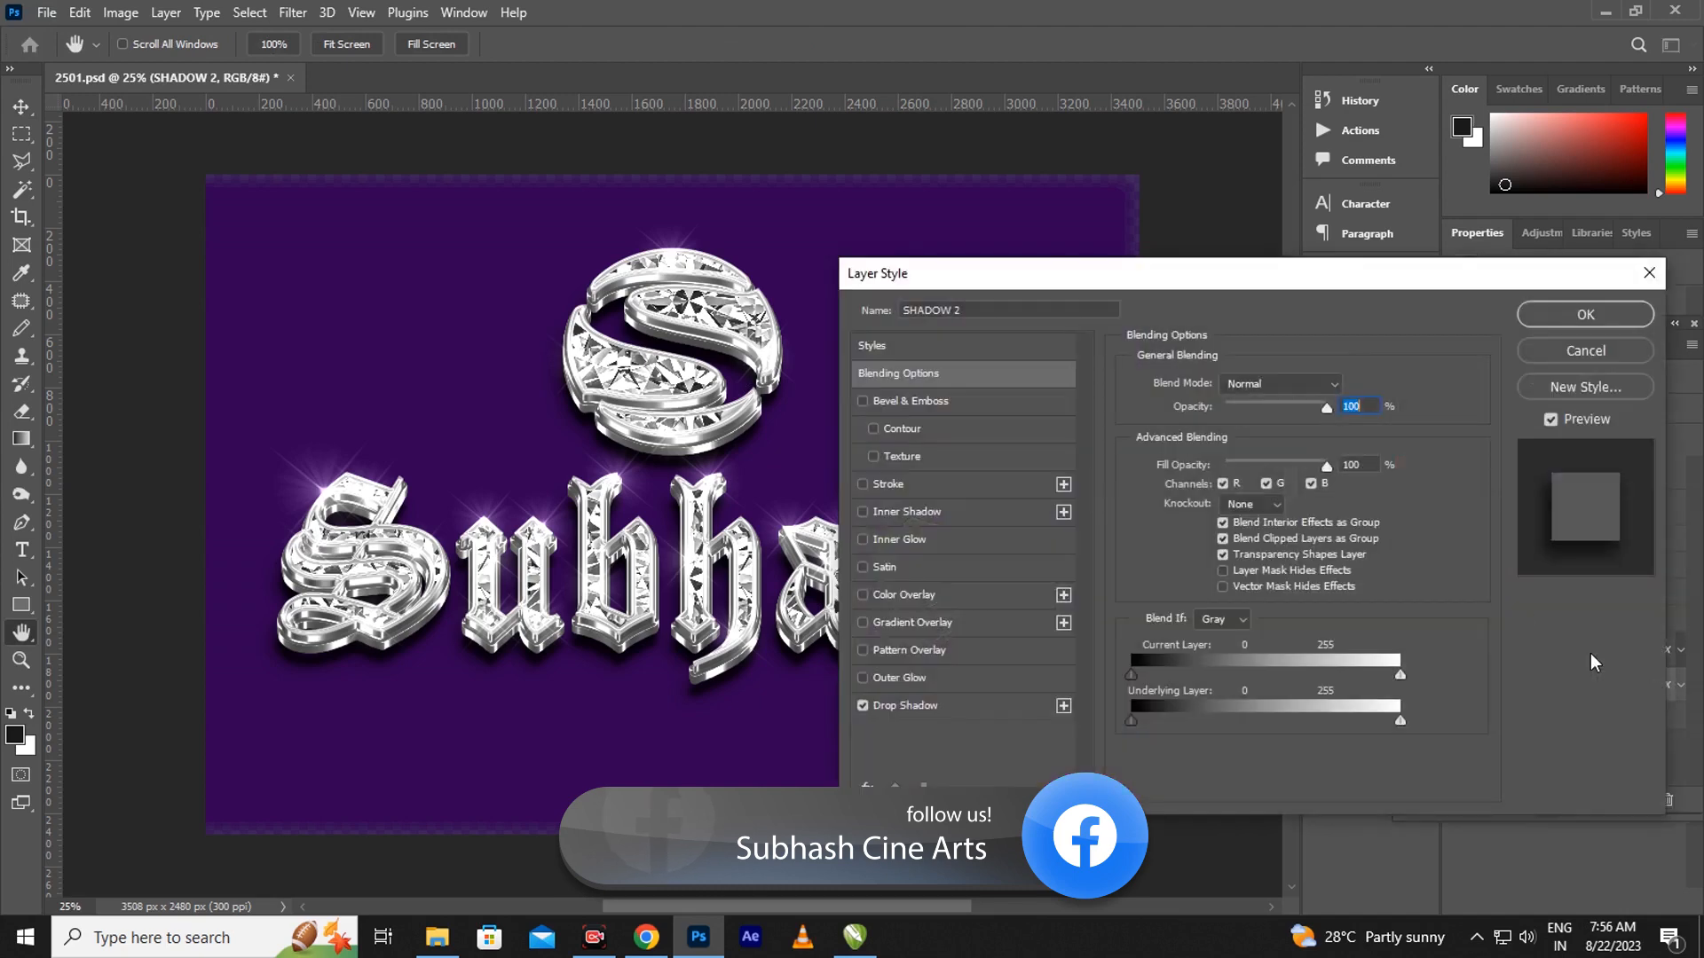
click(914, 705)
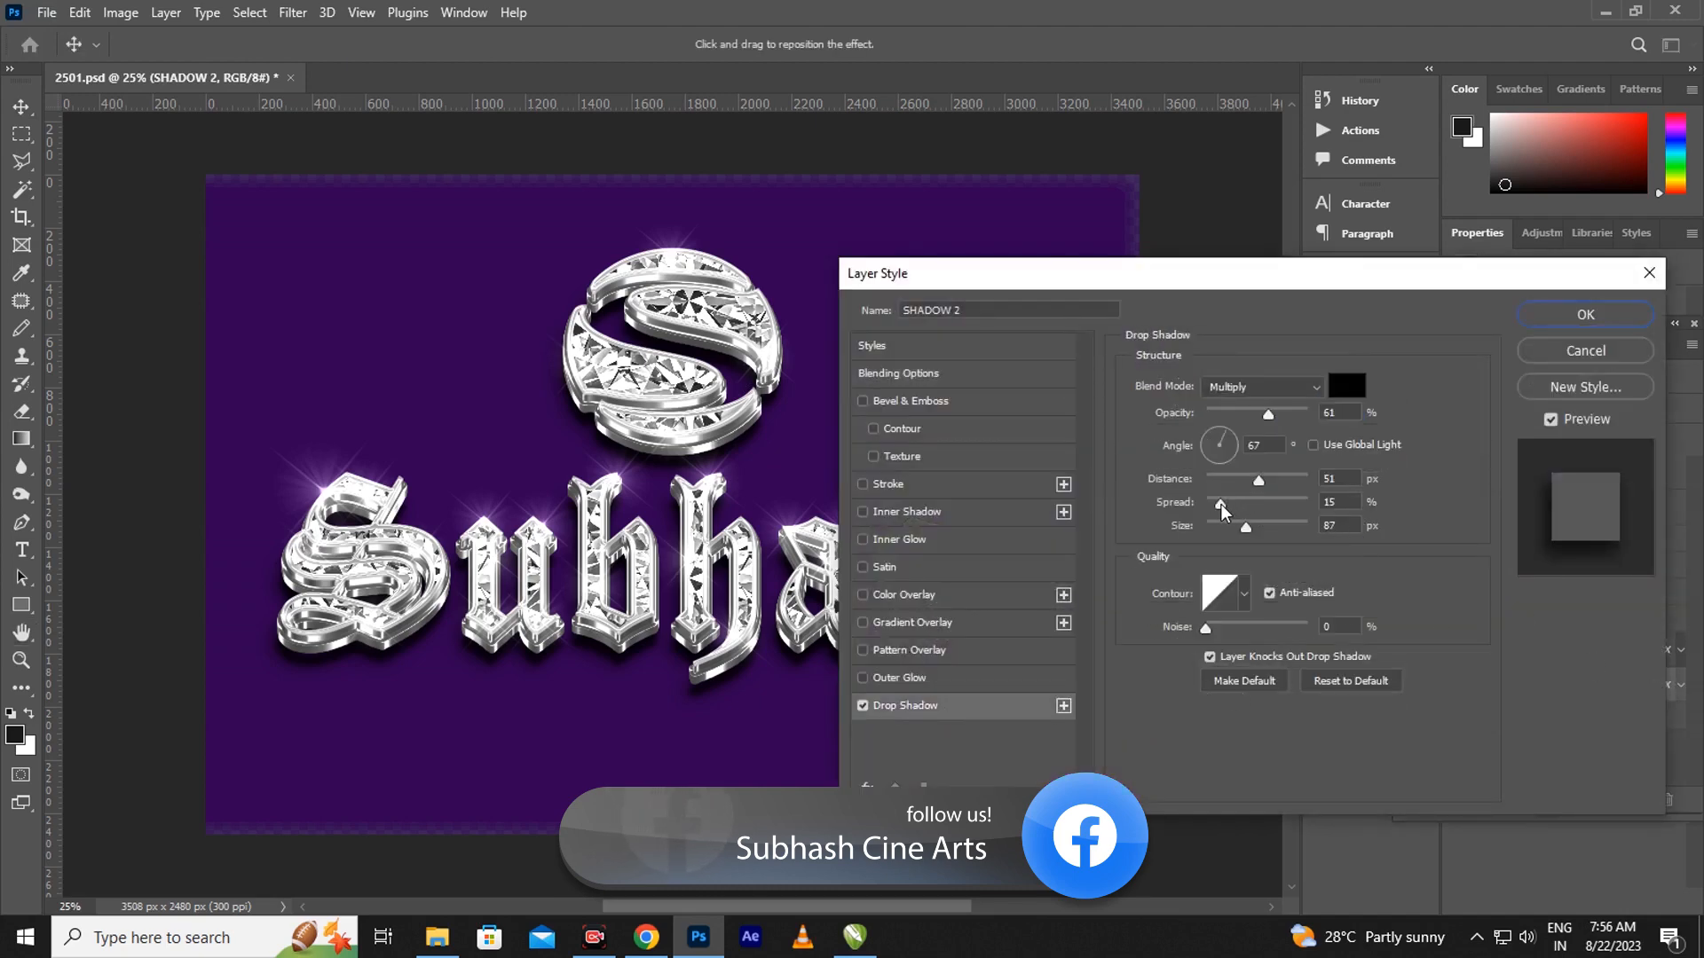
drag(1230, 514, 1234, 507)
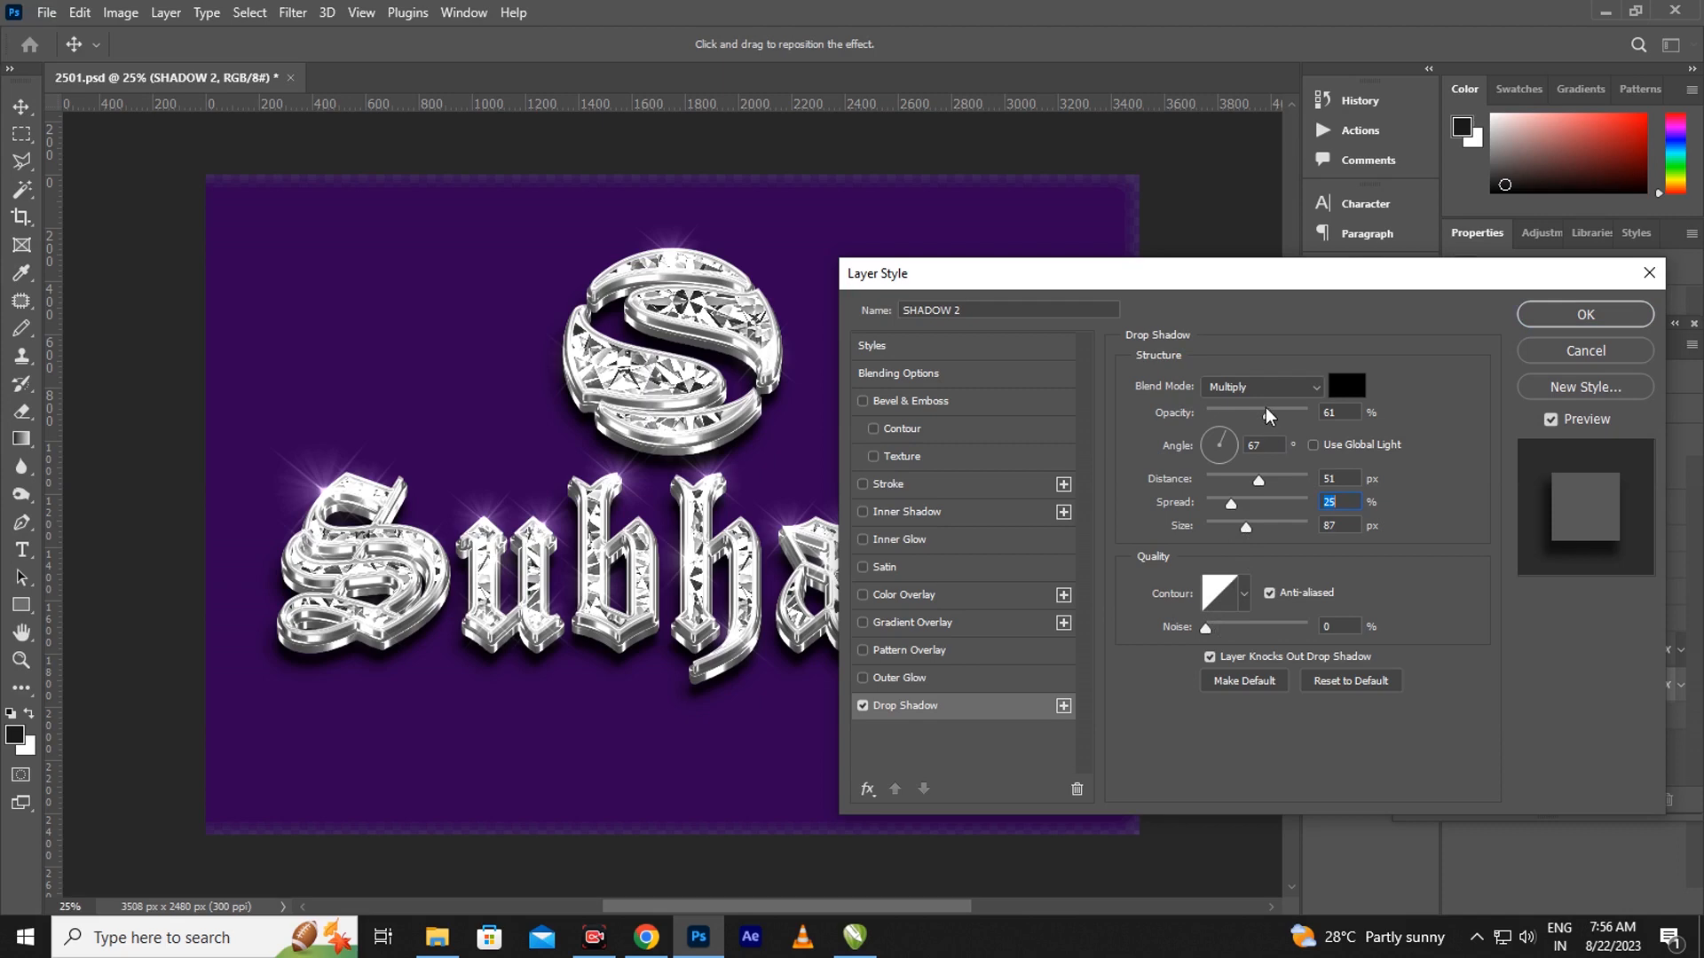
drag(1269, 420, 1287, 431)
click(1613, 316)
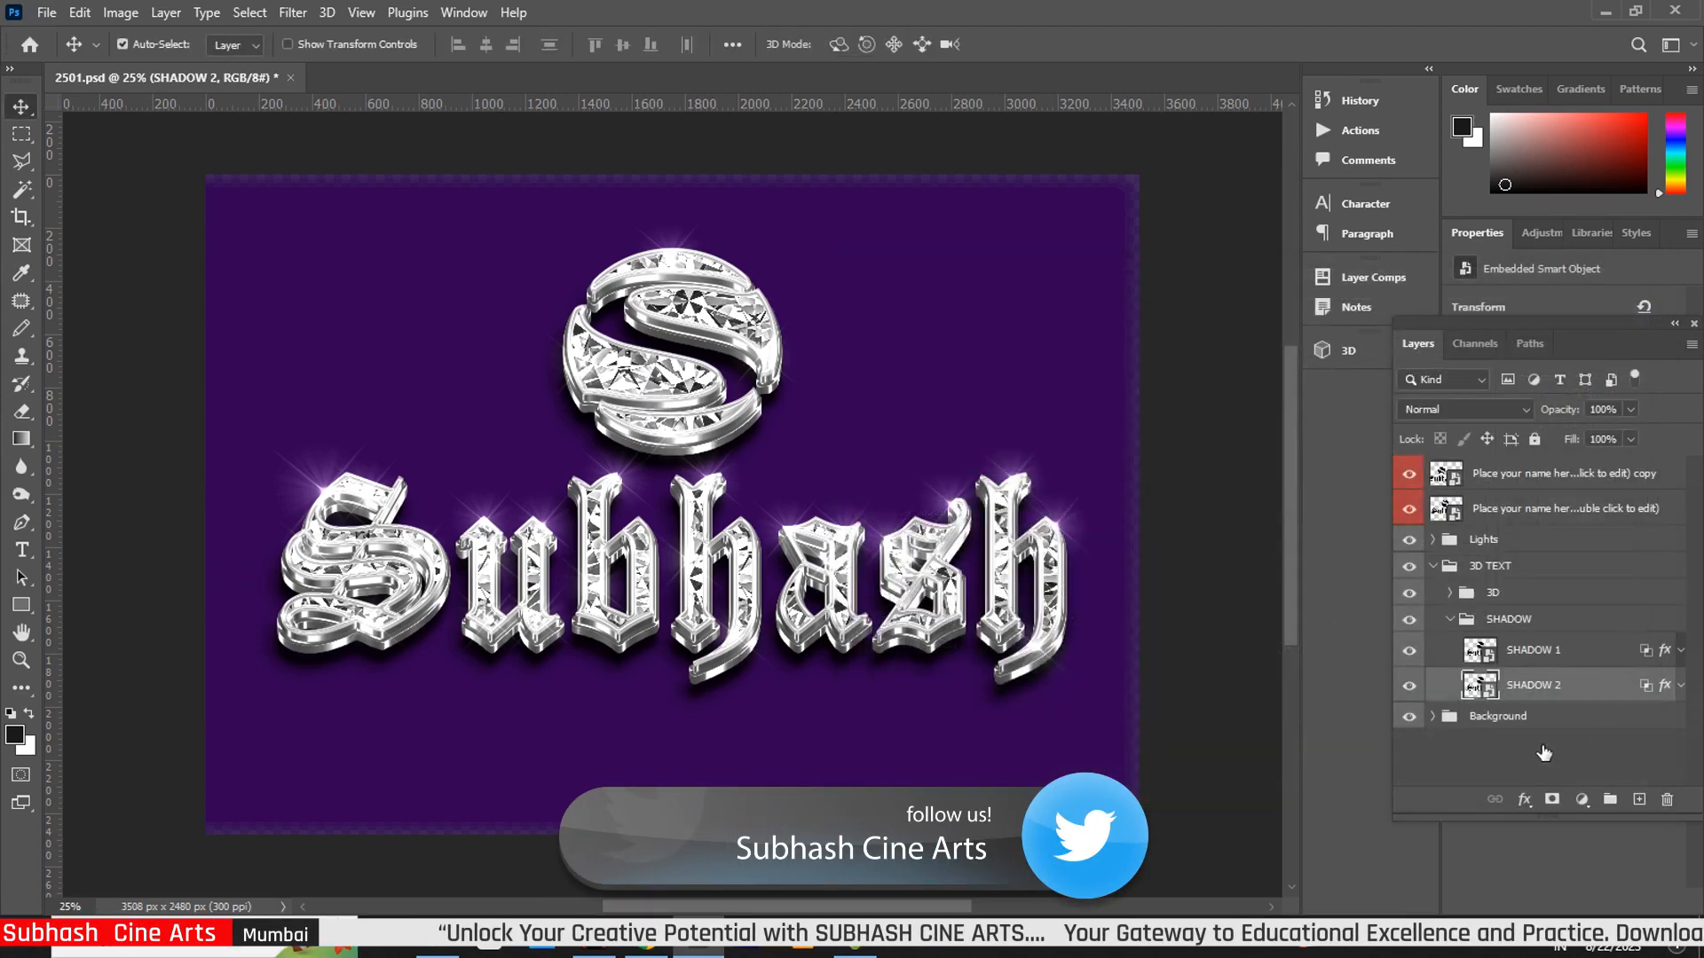
In the Background group, set the midtones Cyan–Red value of Color Balance 1 to +20
click(1450, 619)
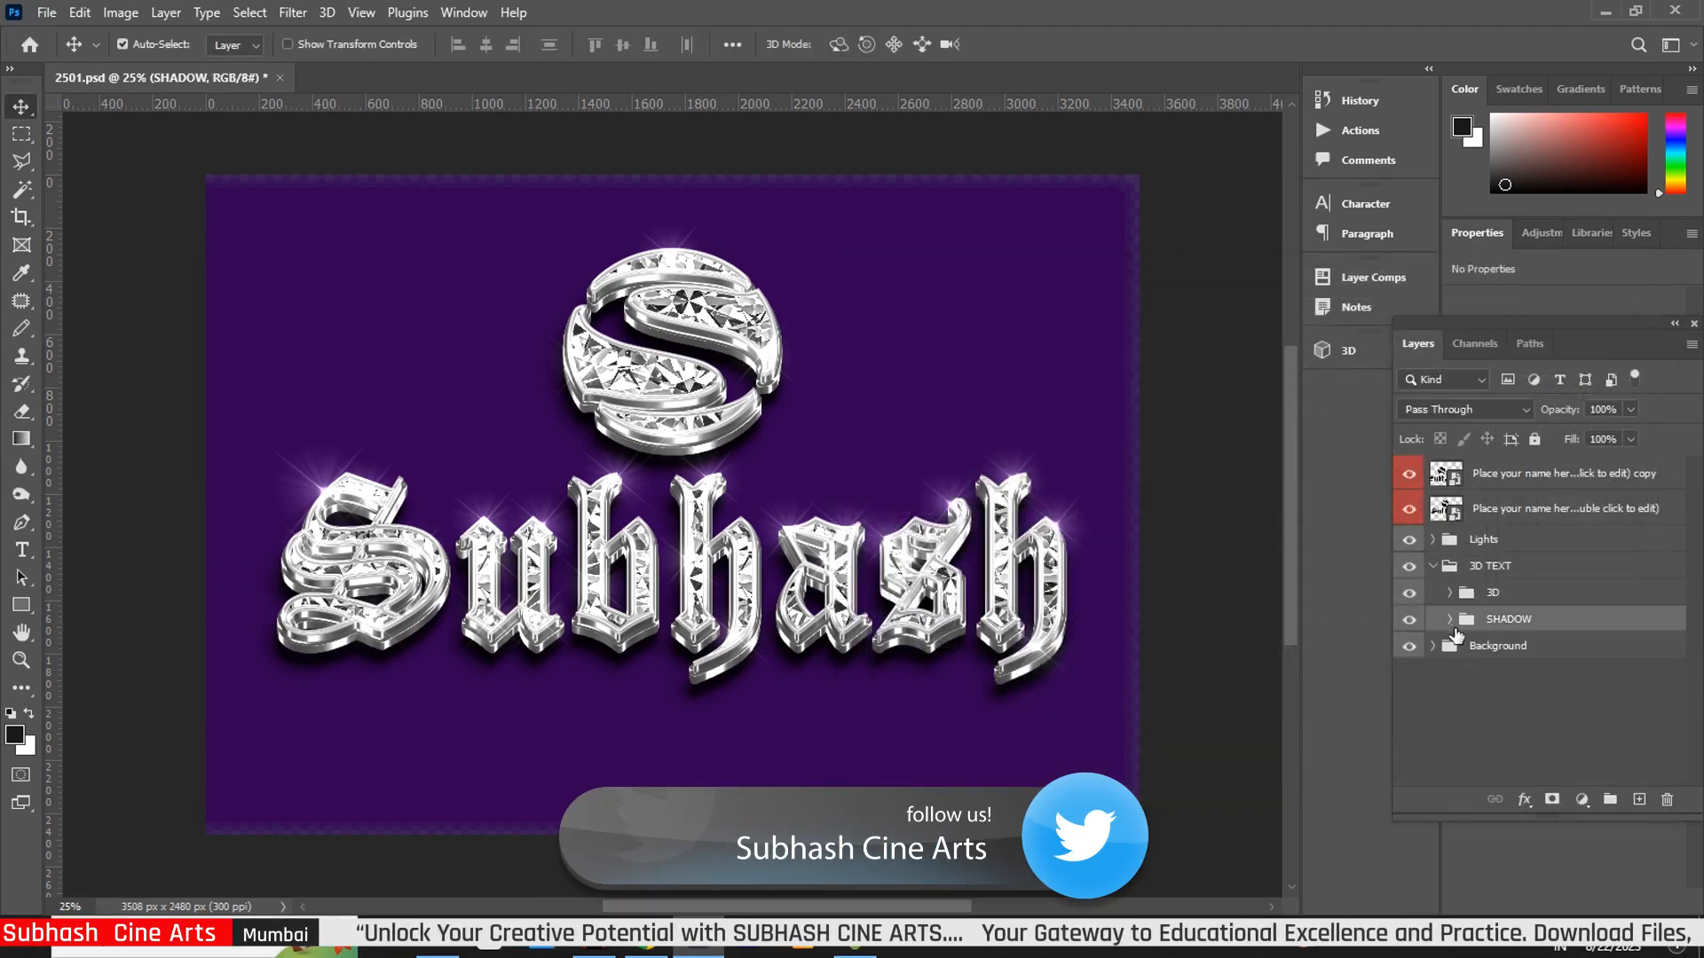
click(1433, 646)
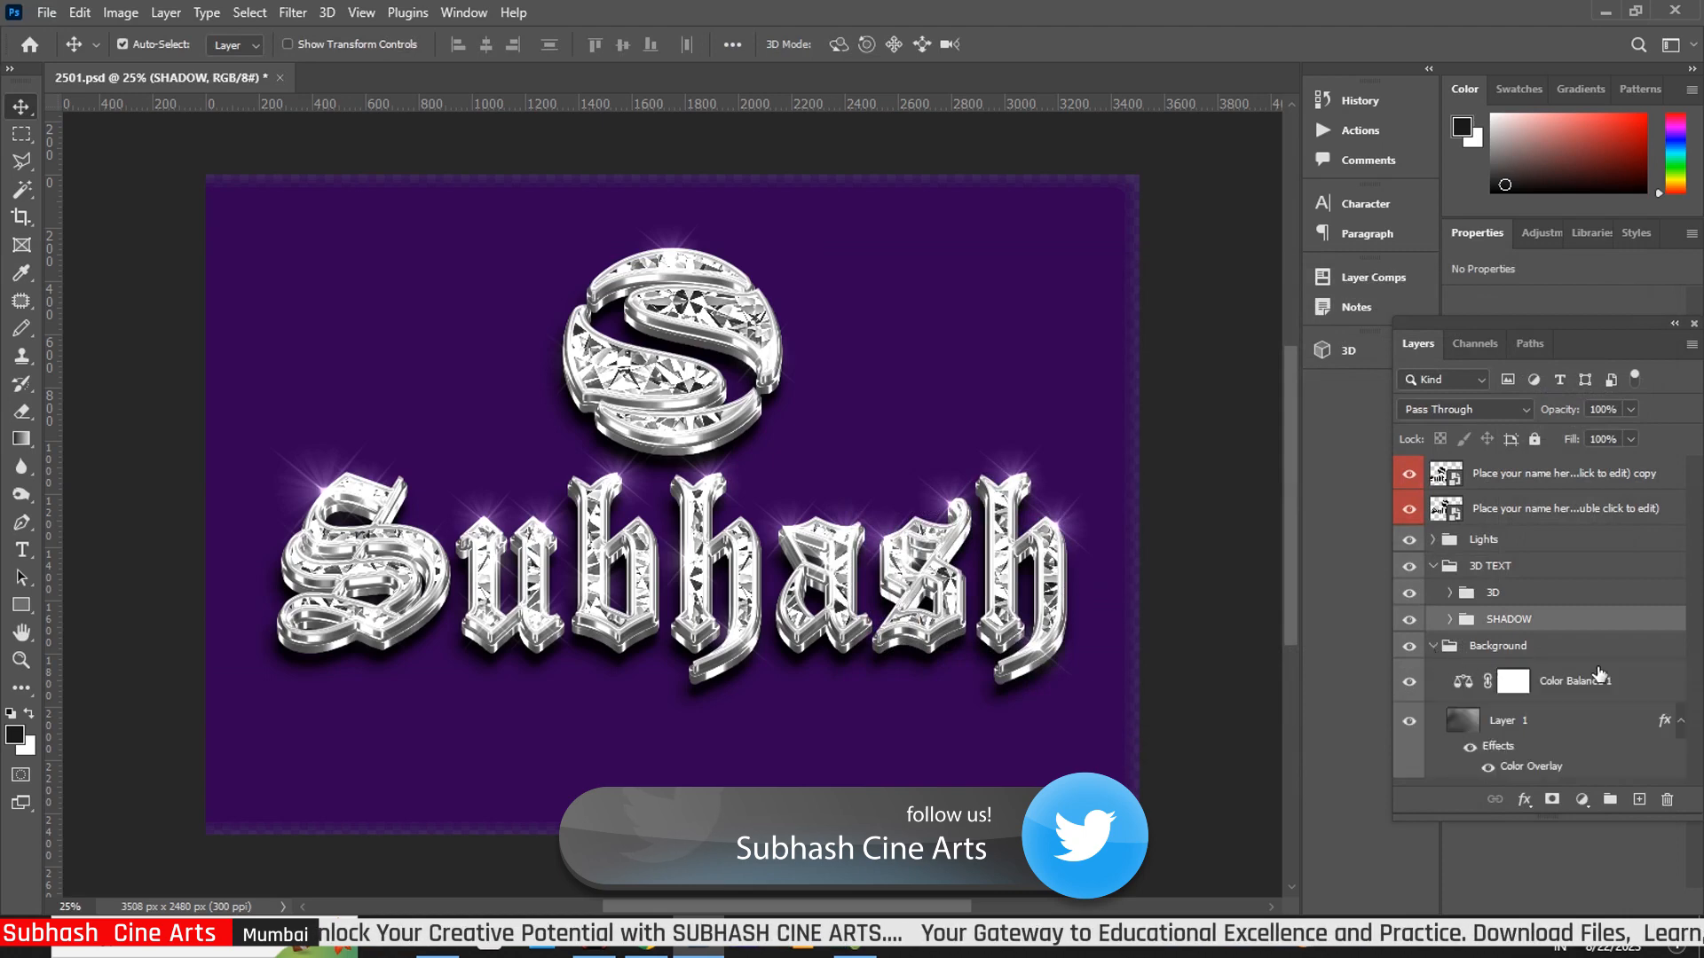
click(1462, 683)
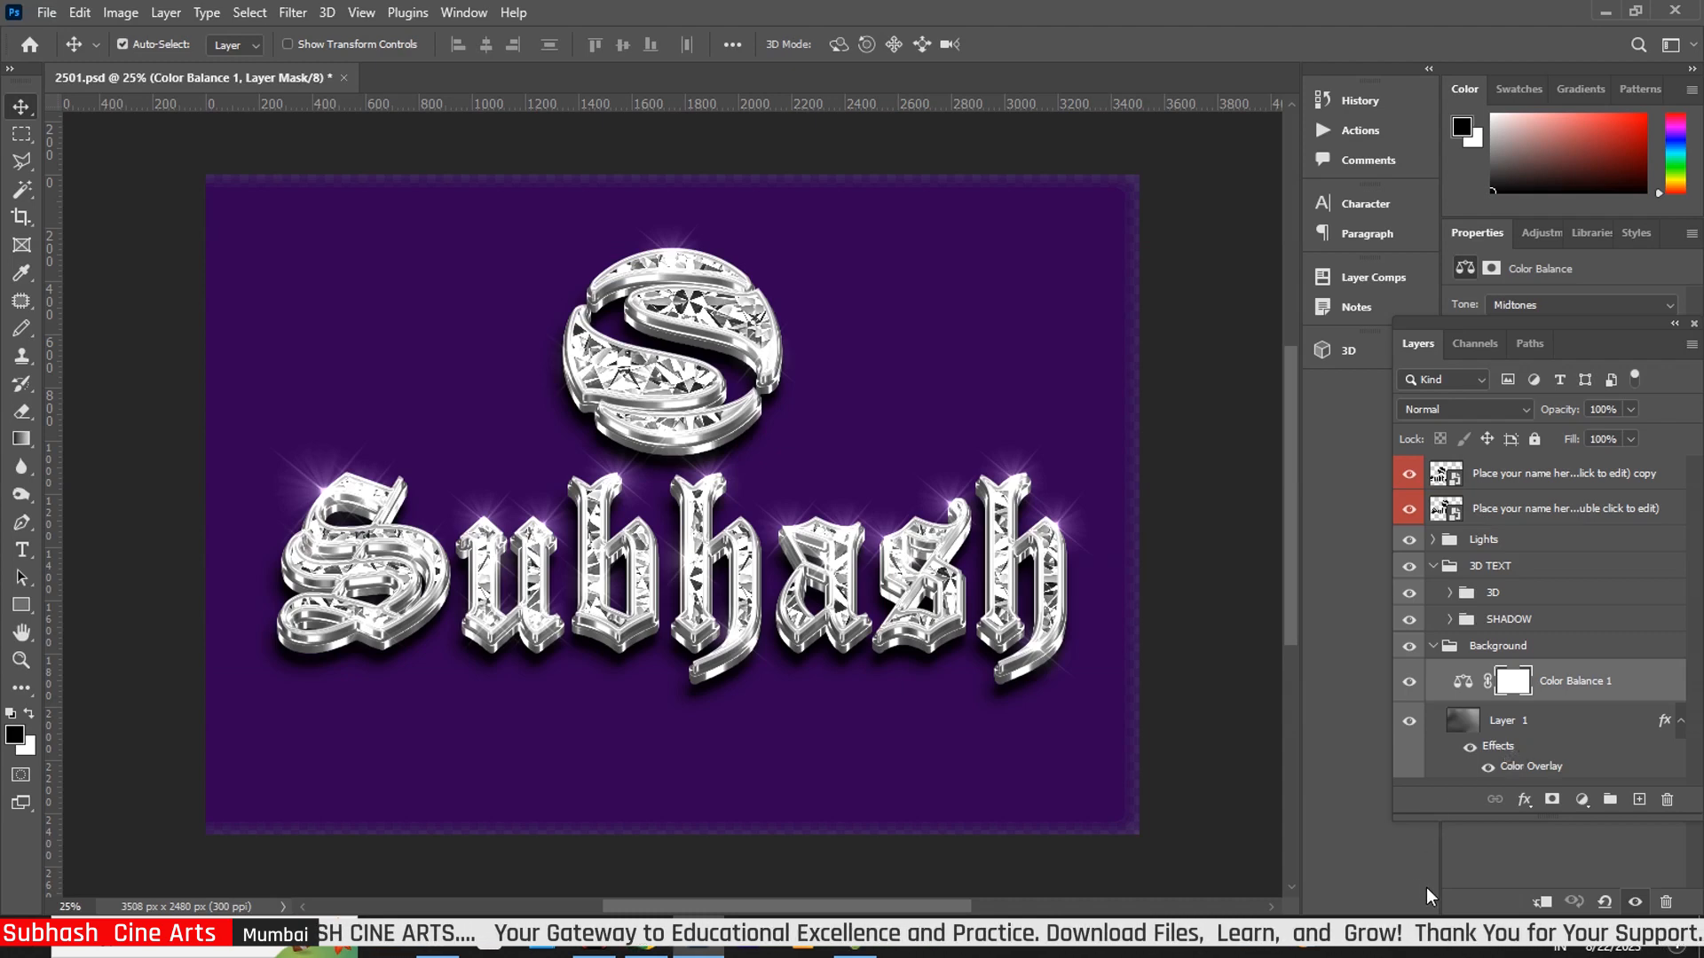
drag(1574, 380, 1536, 524)
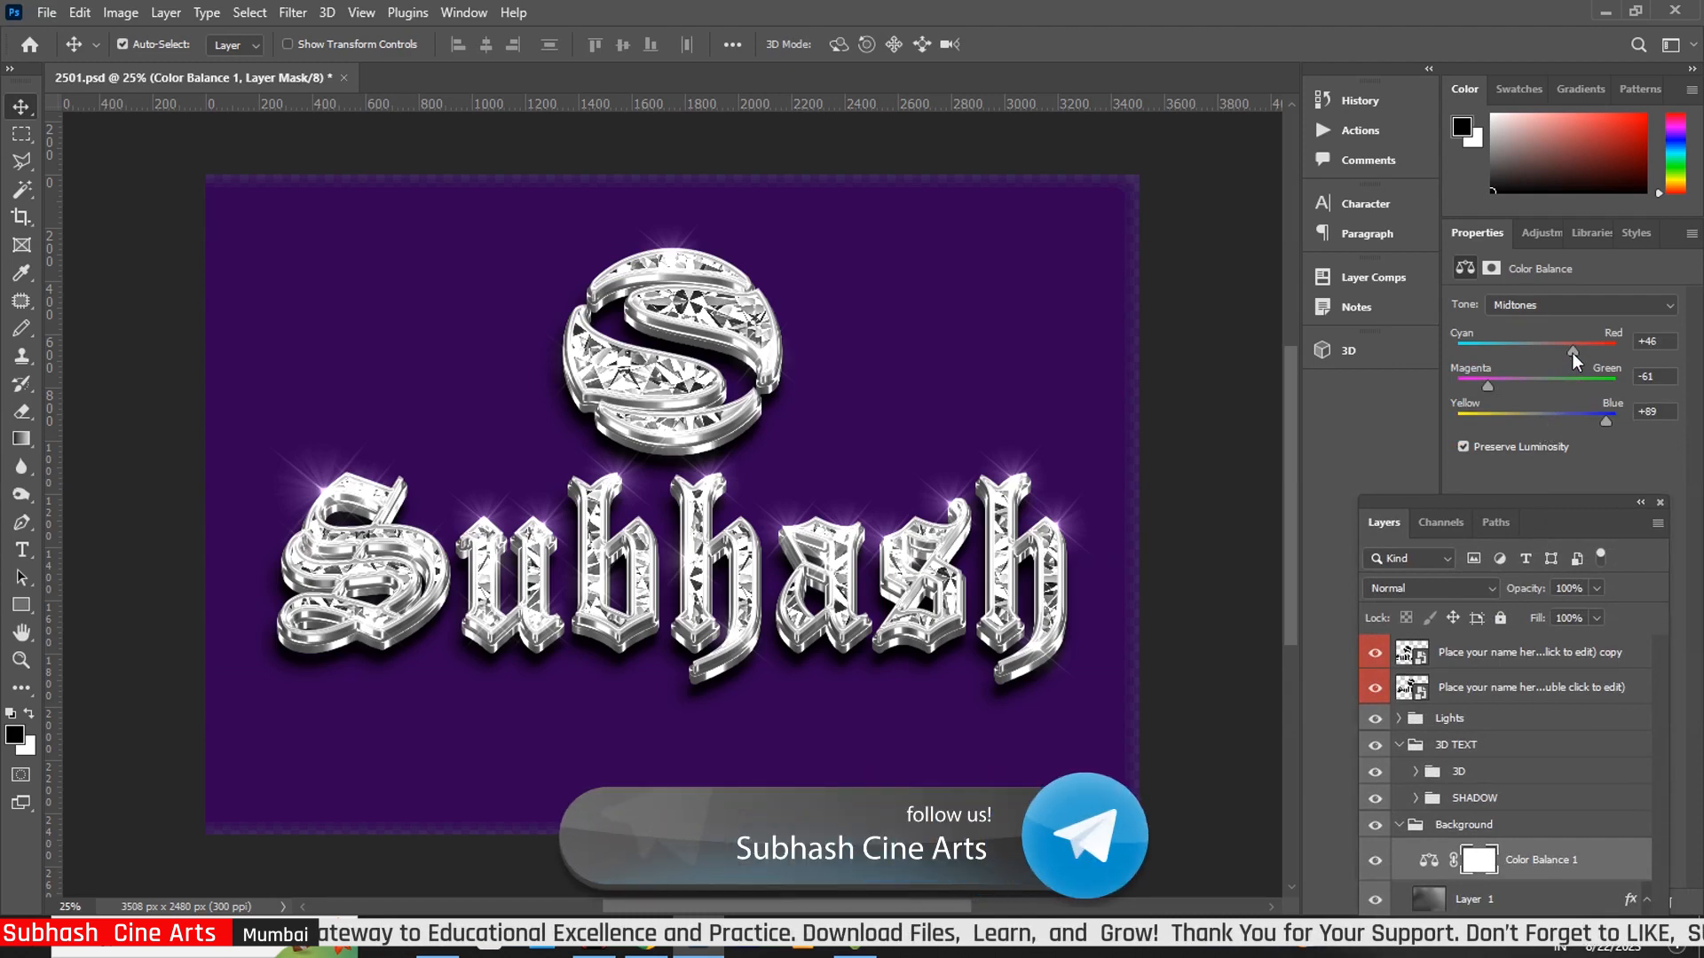
drag(1572, 353, 1552, 351)
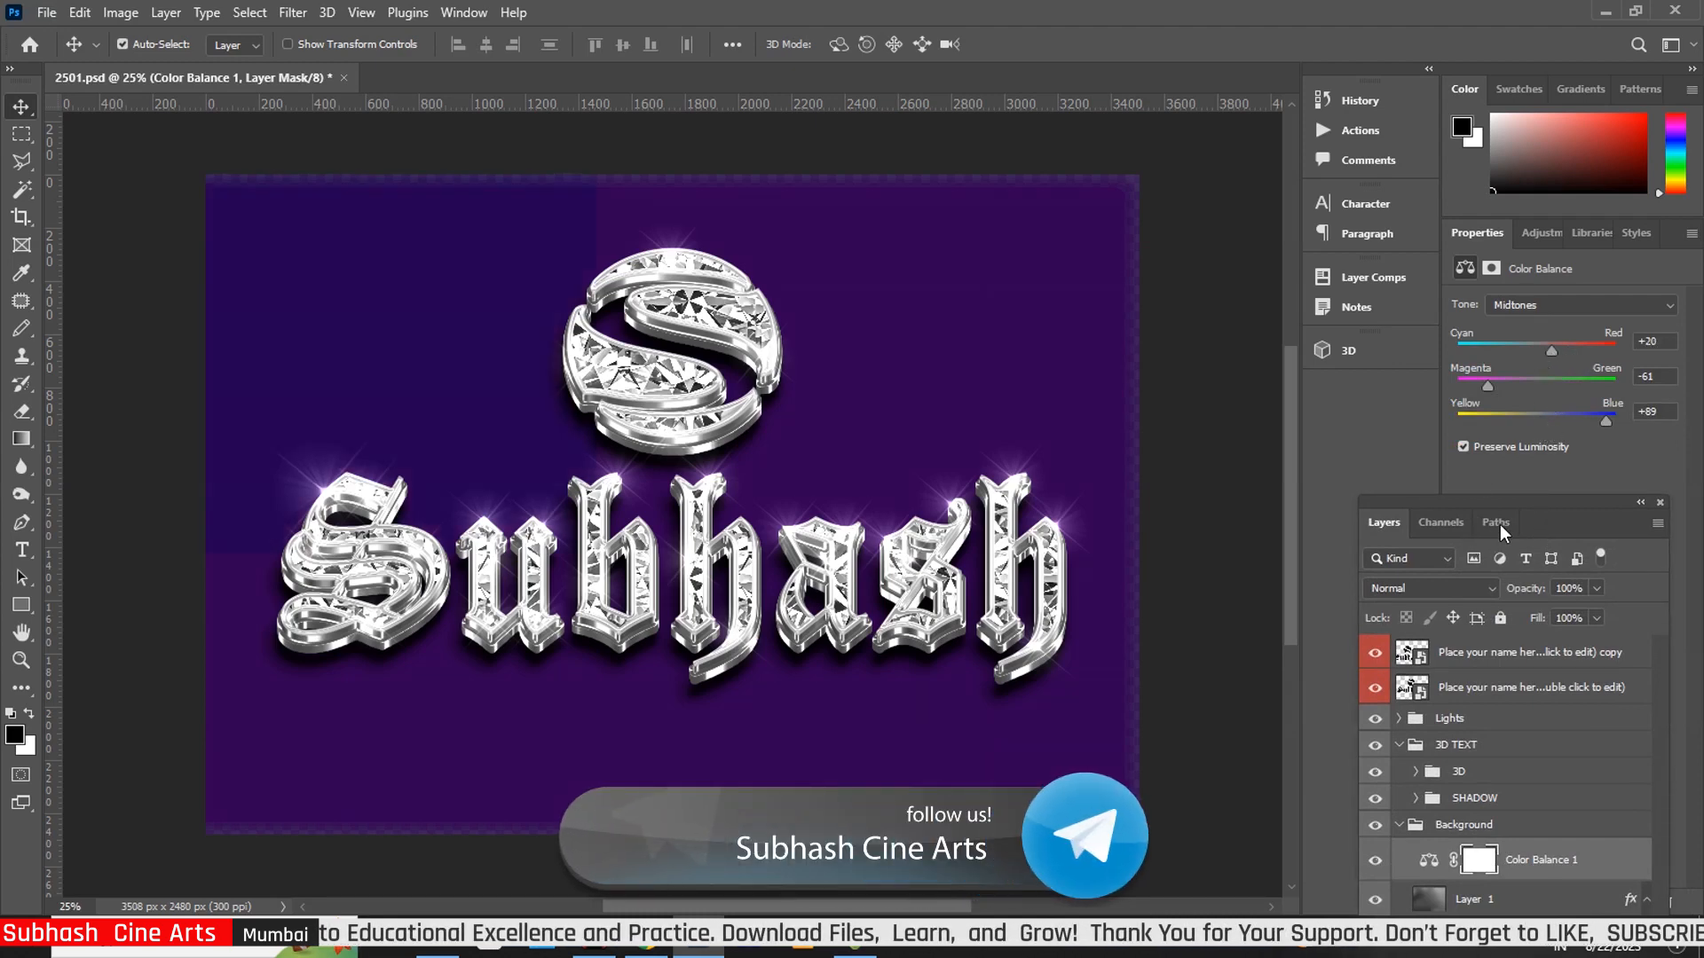
Set the midtones Magenta–Green value of Color Balance 1 to -30, keeping the Layers list clear of the sliders while adjusting
drag(1500, 525, 1511, 484)
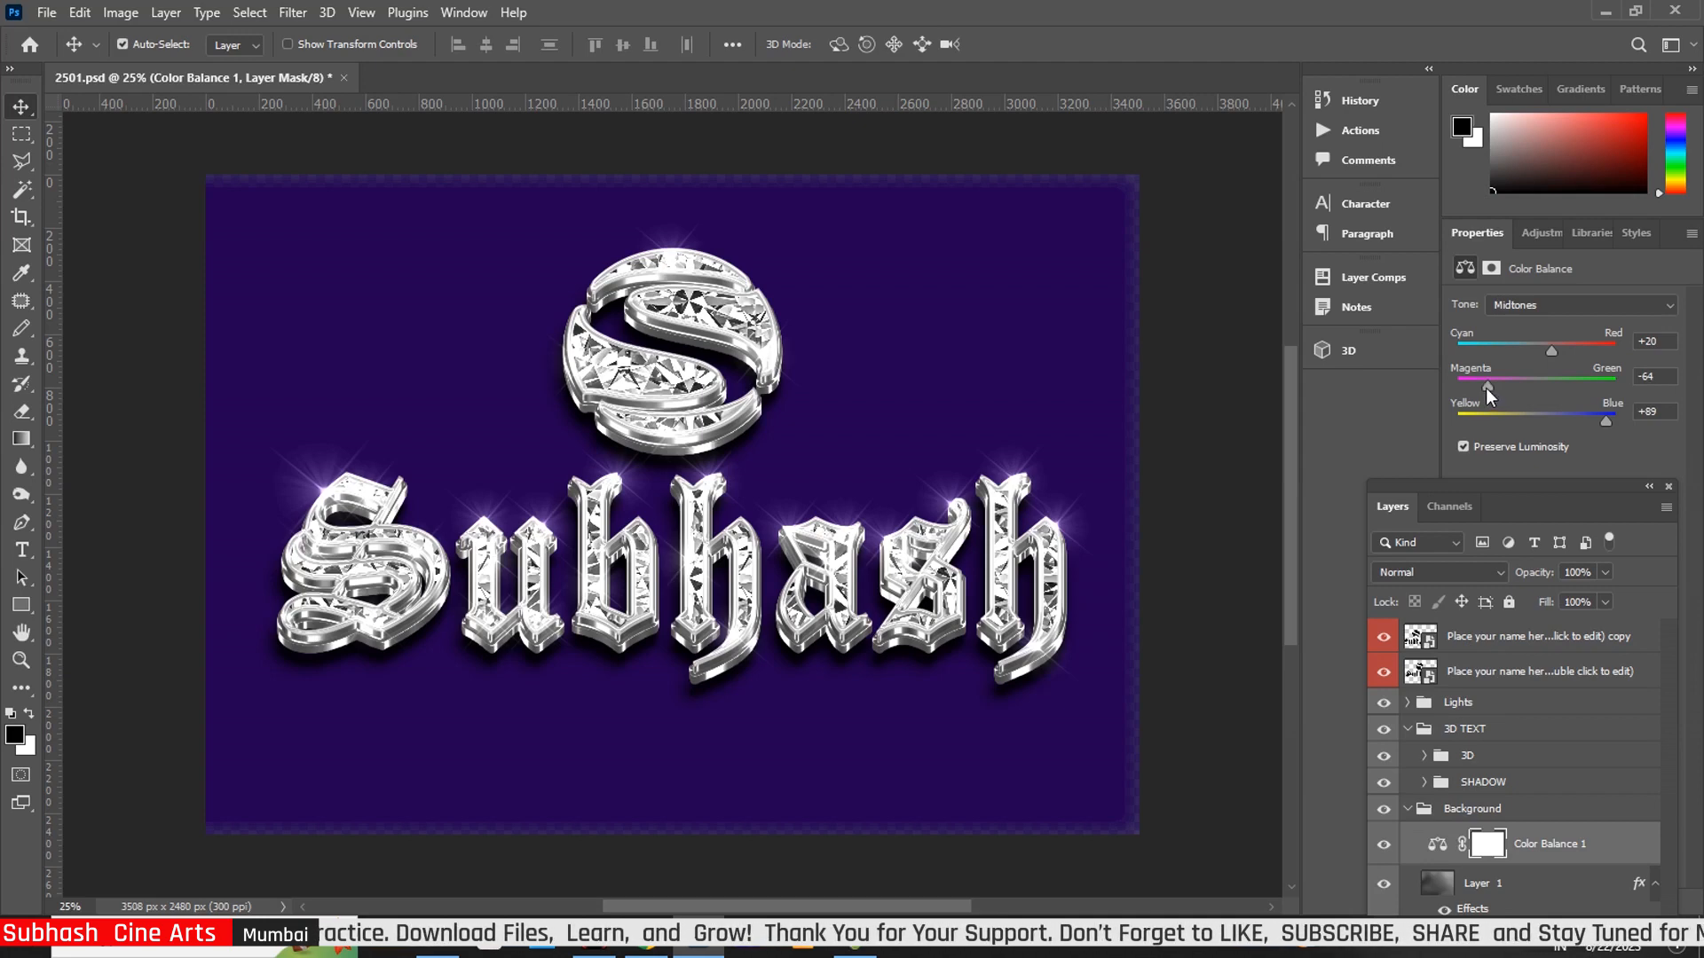
drag(1486, 387, 1528, 379)
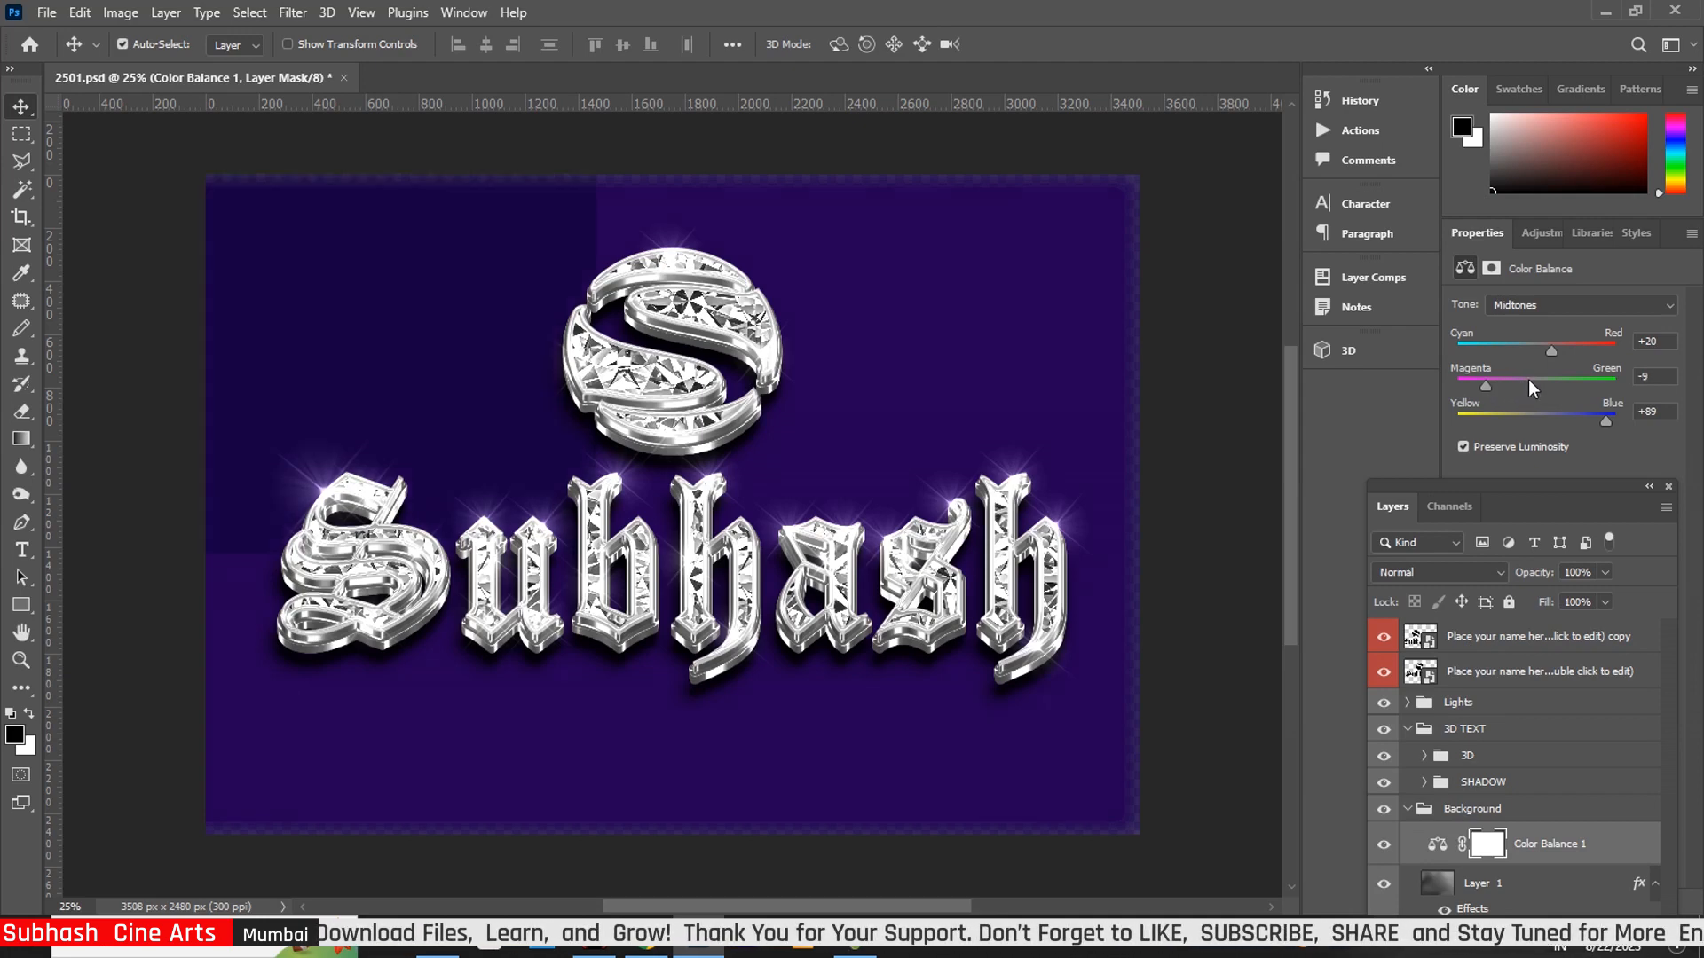
drag(1528, 379, 1512, 380)
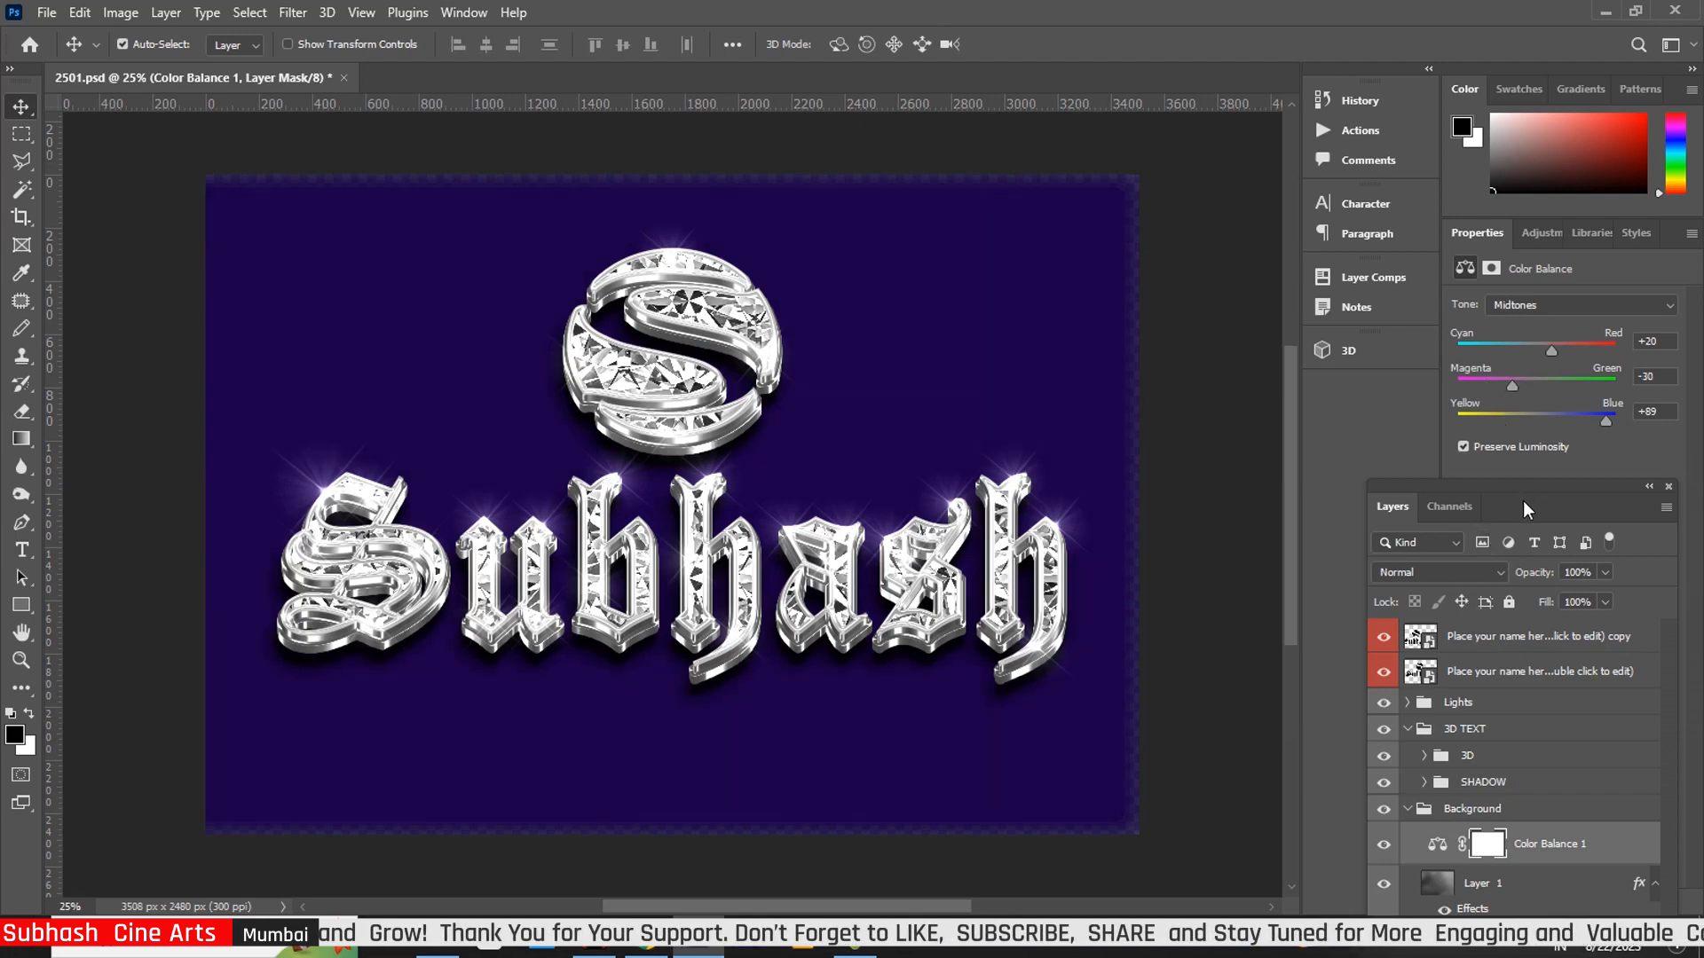
drag(1523, 500, 1528, 342)
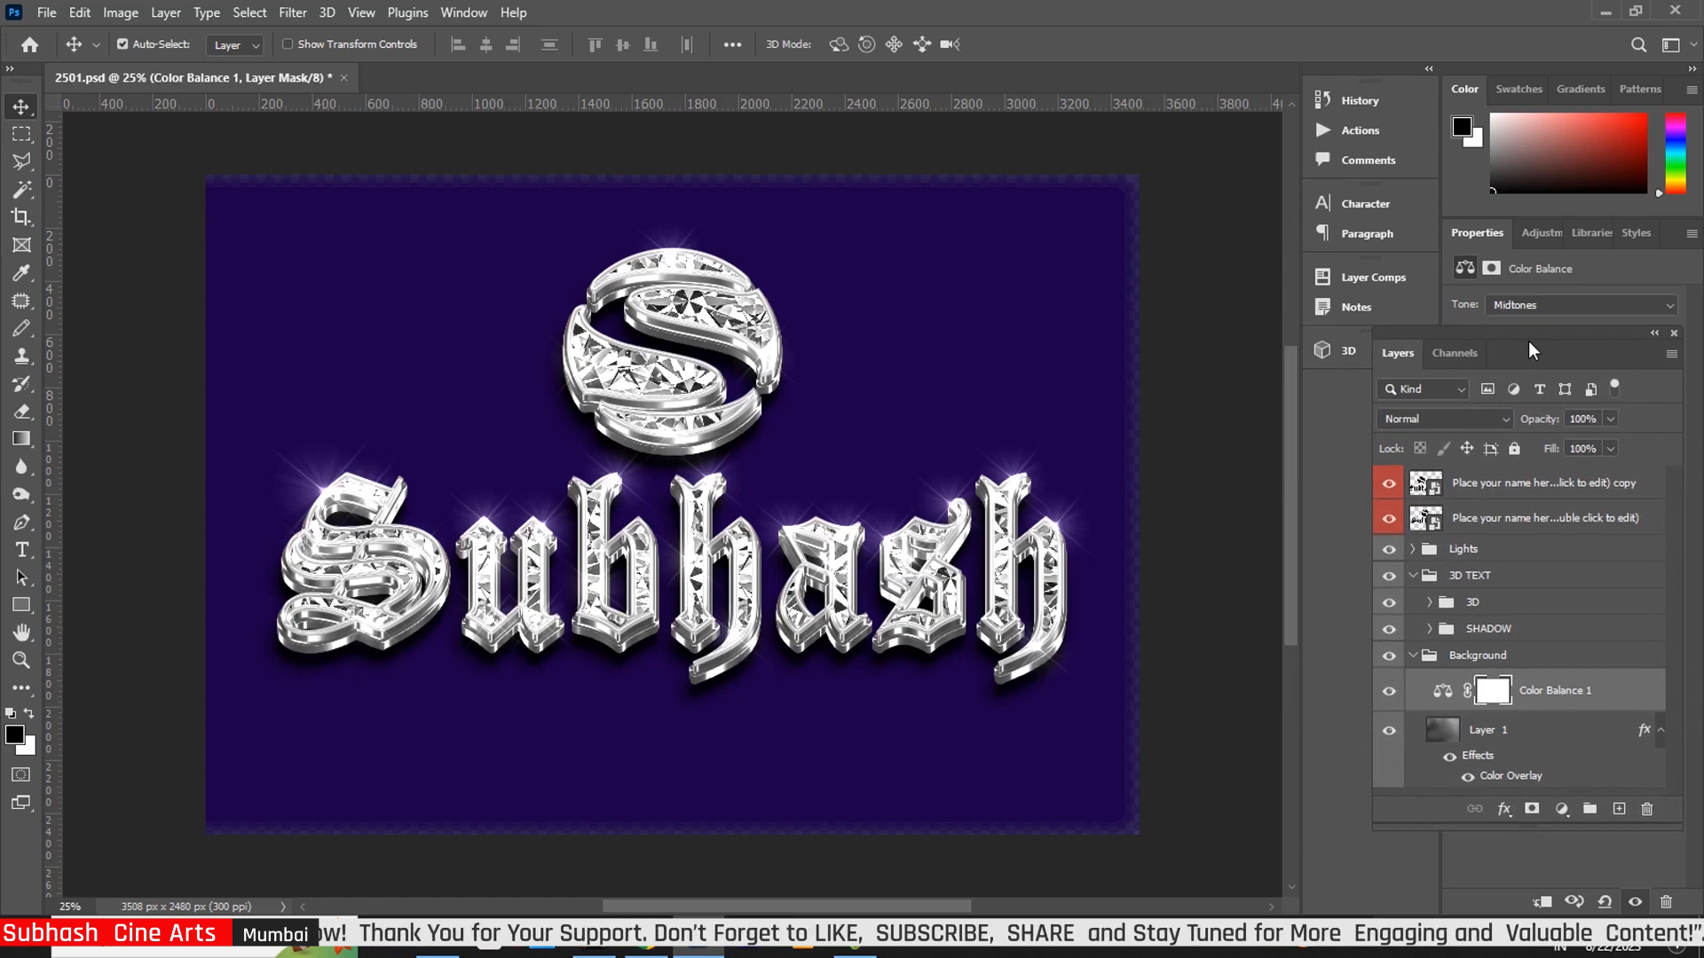
Change the Color Overlay of Layer 1 in the Background group to dark purple #1c0222
click(1453, 731)
double_click(1452, 731)
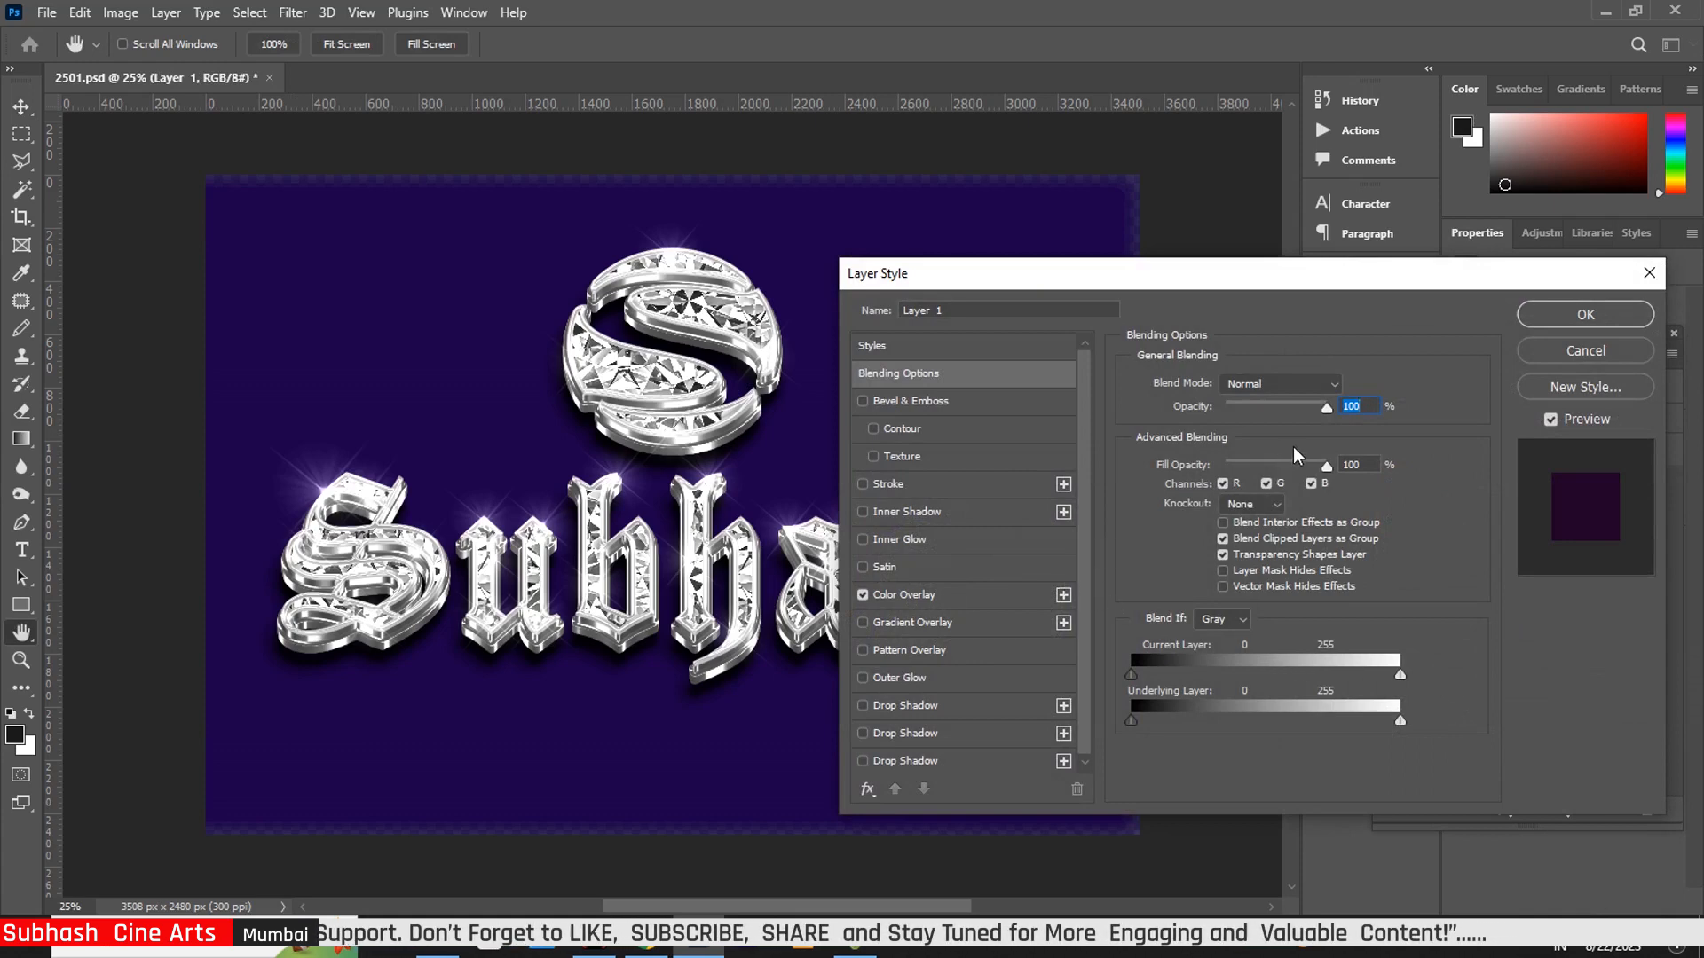
click(1001, 593)
click(1345, 387)
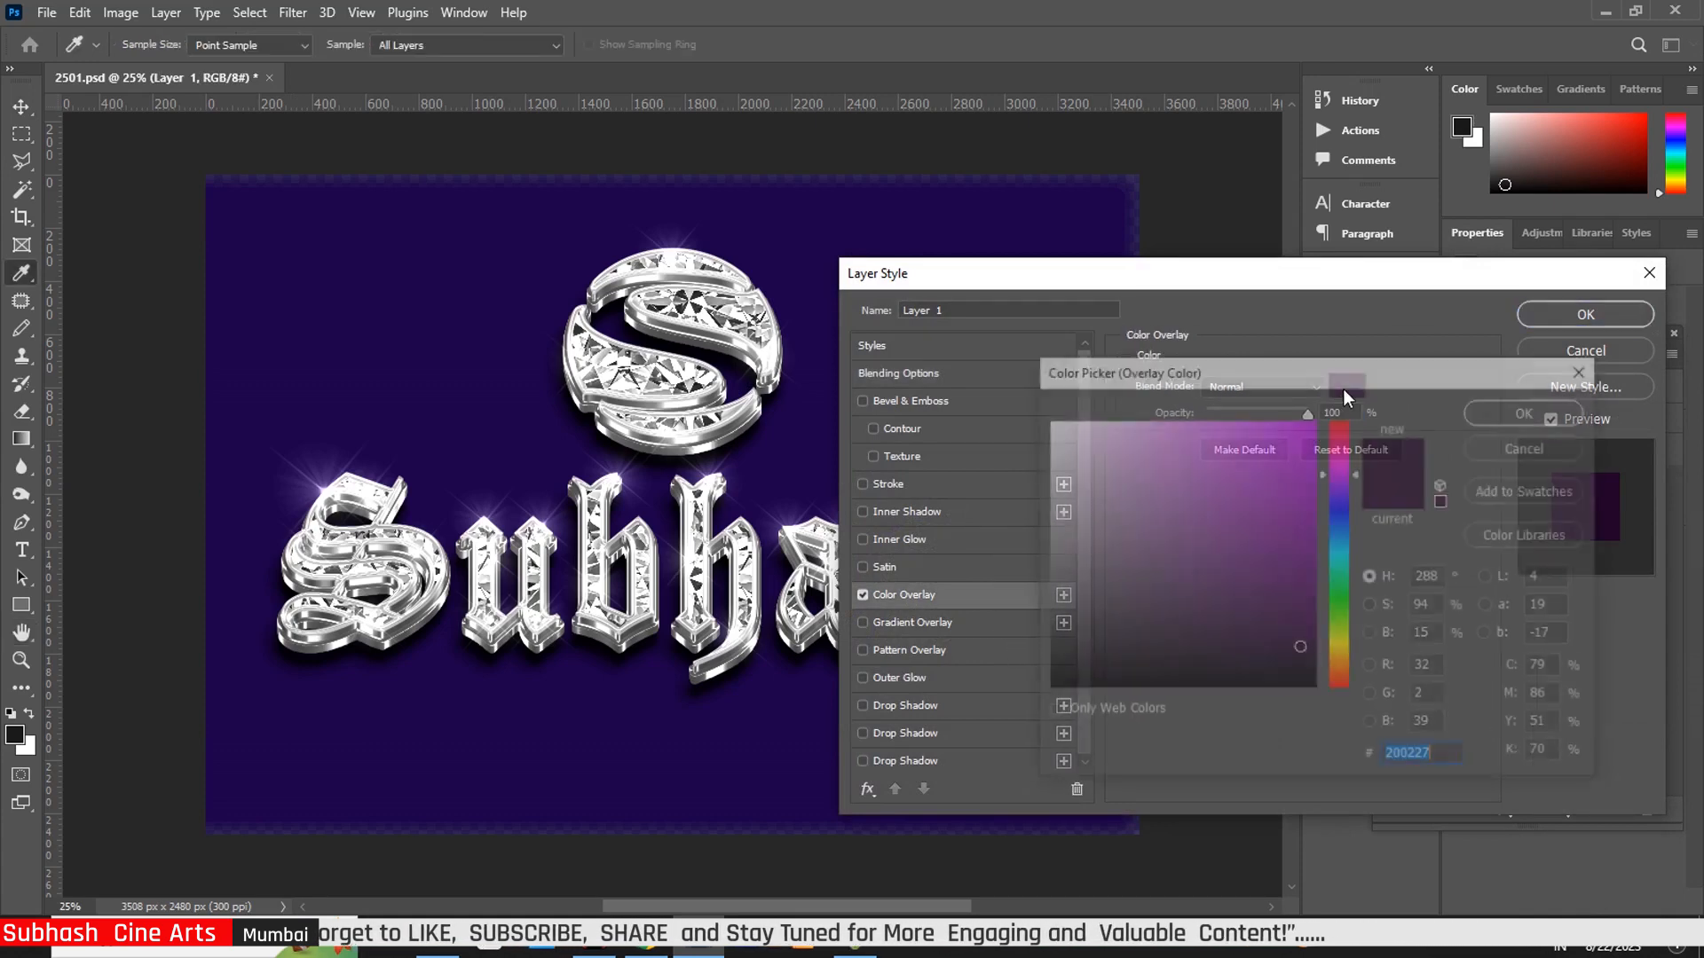
click(1303, 627)
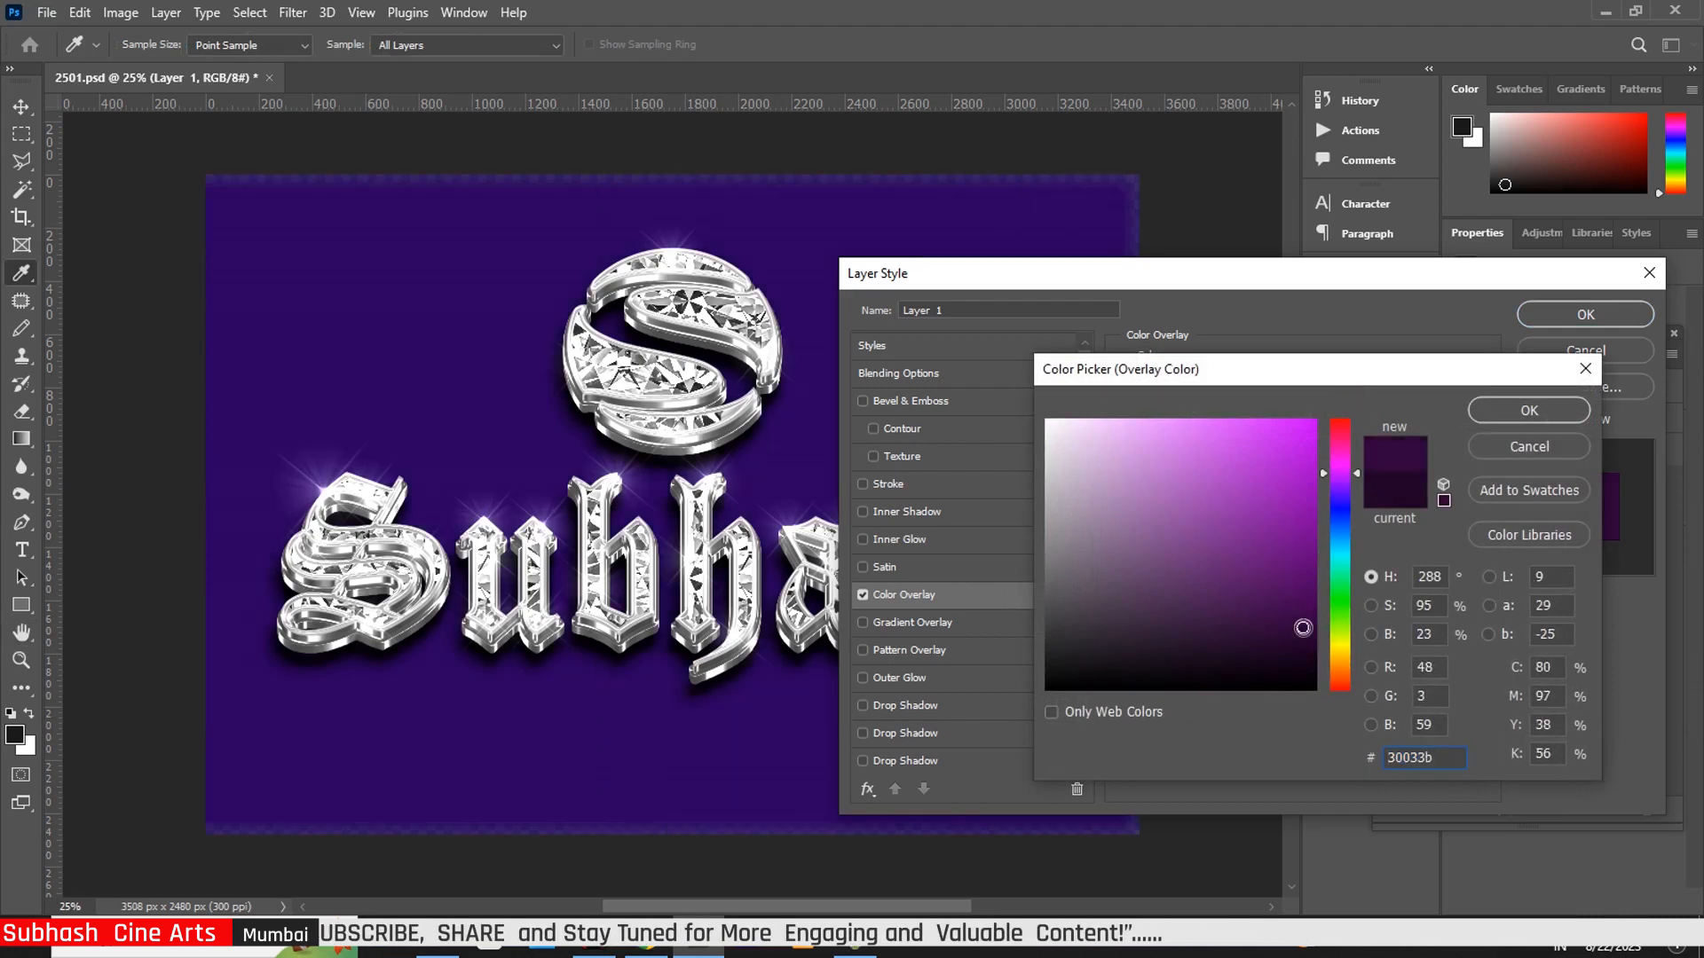
click(1299, 654)
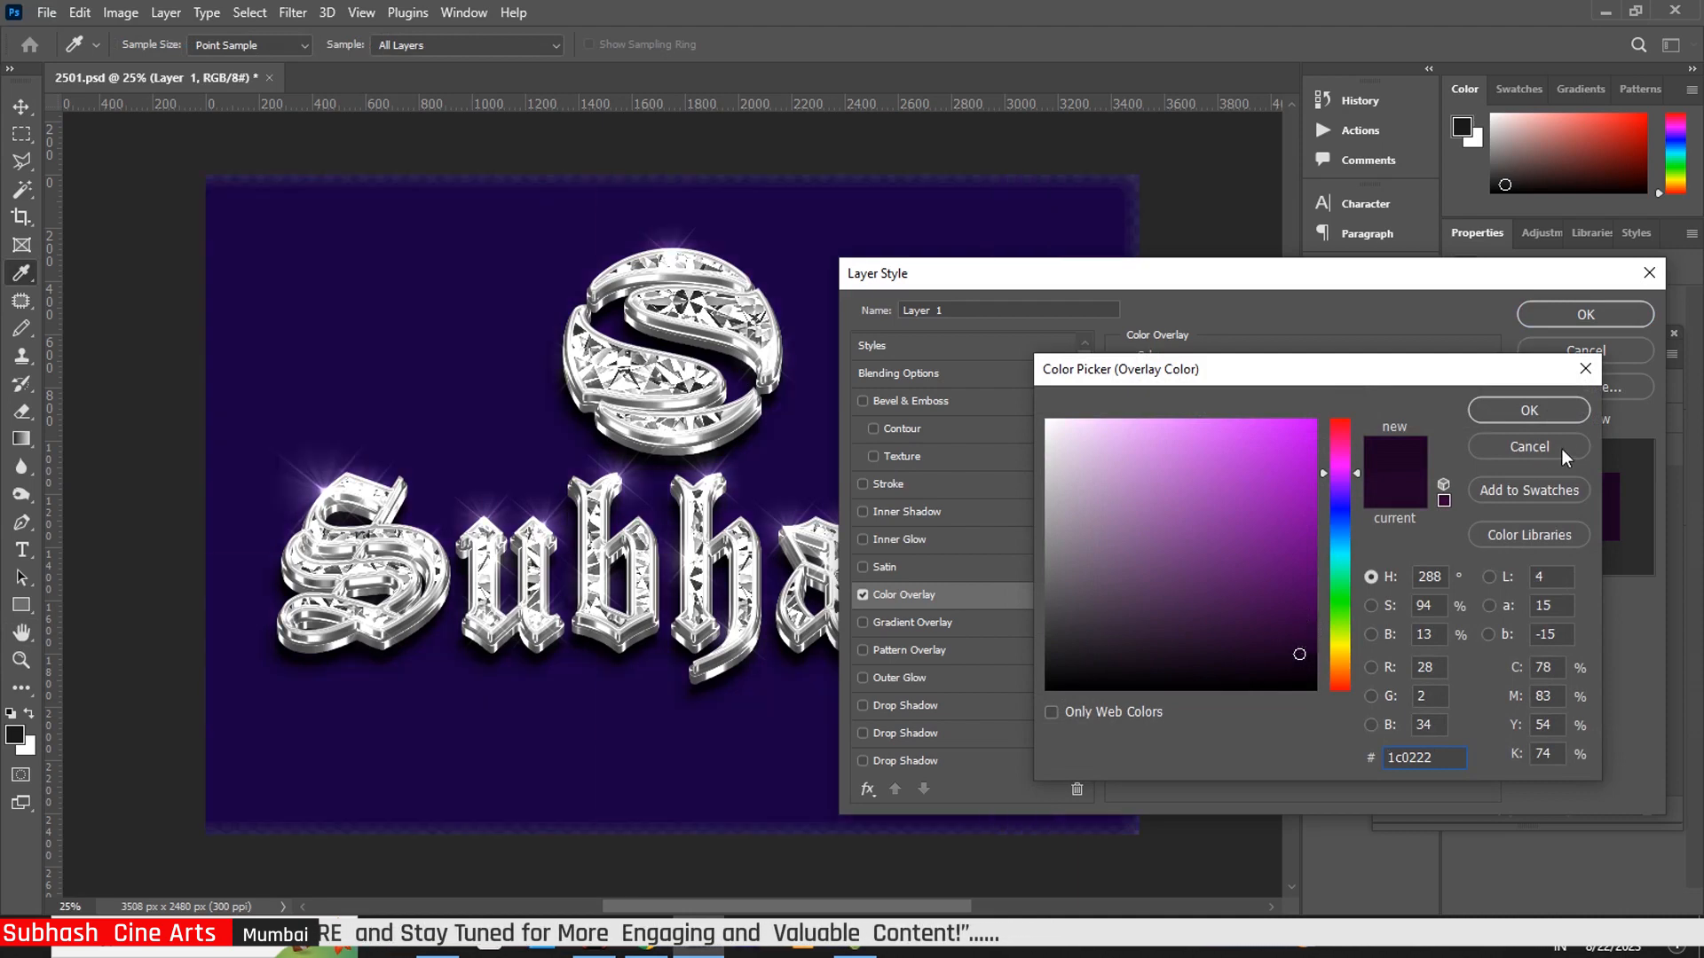
click(1563, 414)
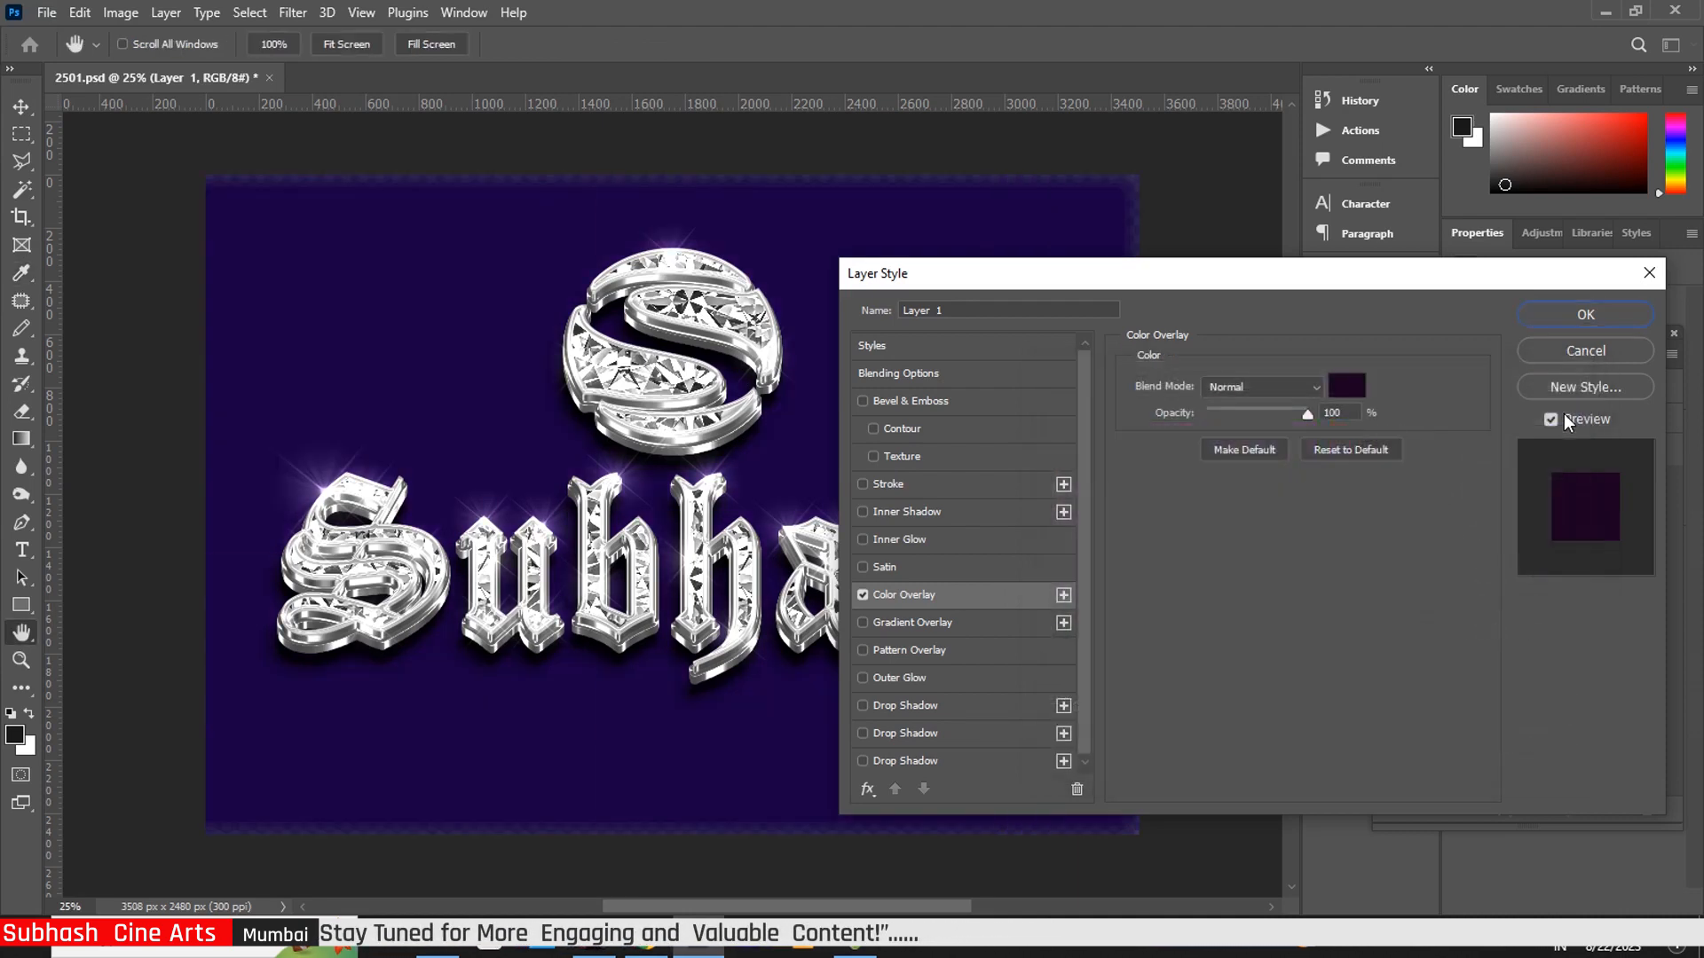
click(1586, 315)
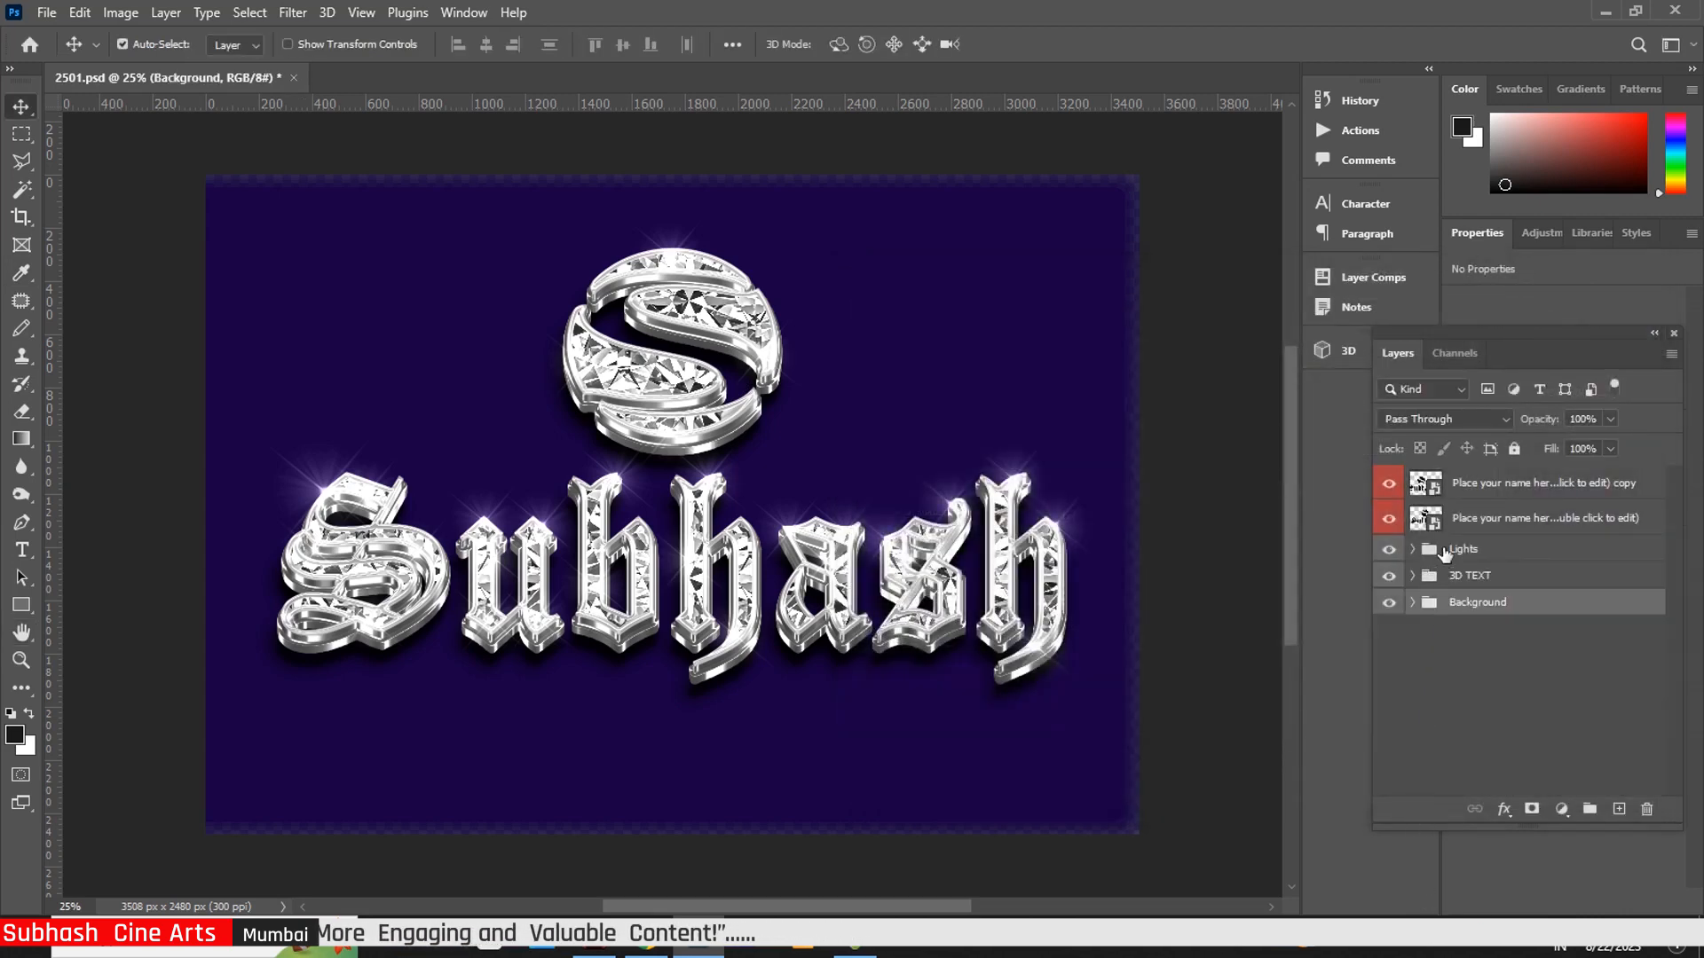
Open the contents of the top name placeholder smart object and delete the text in its type layer
click(1435, 491)
double_click(1425, 483)
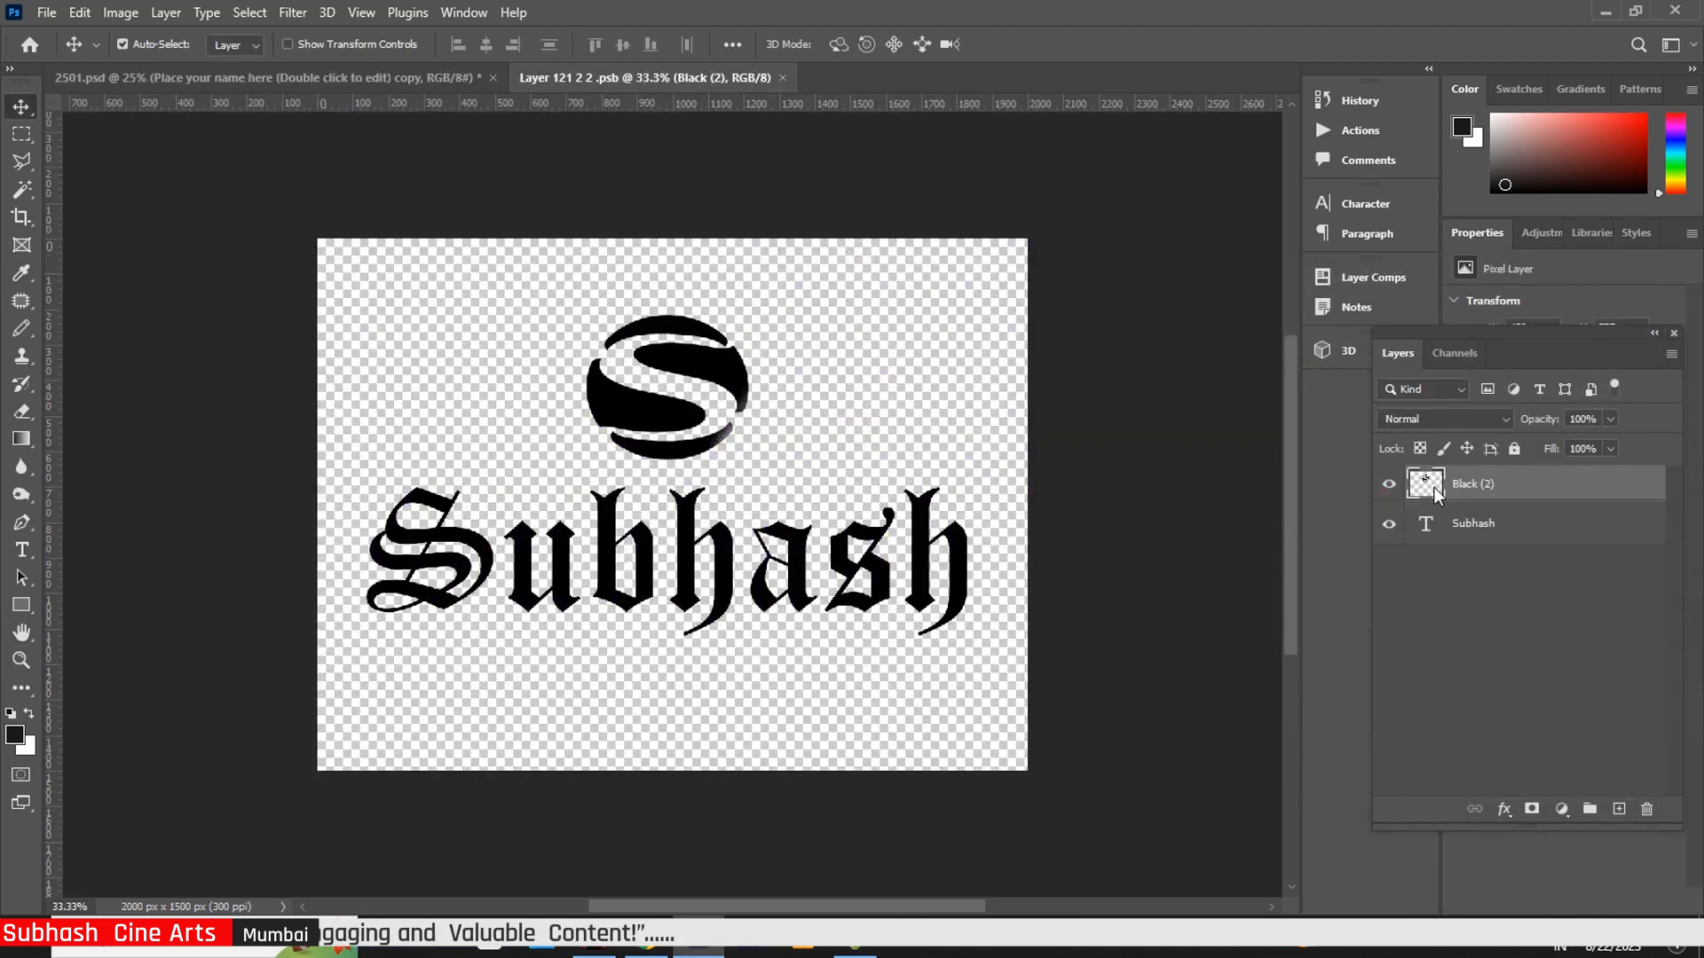
double_click(1425, 533)
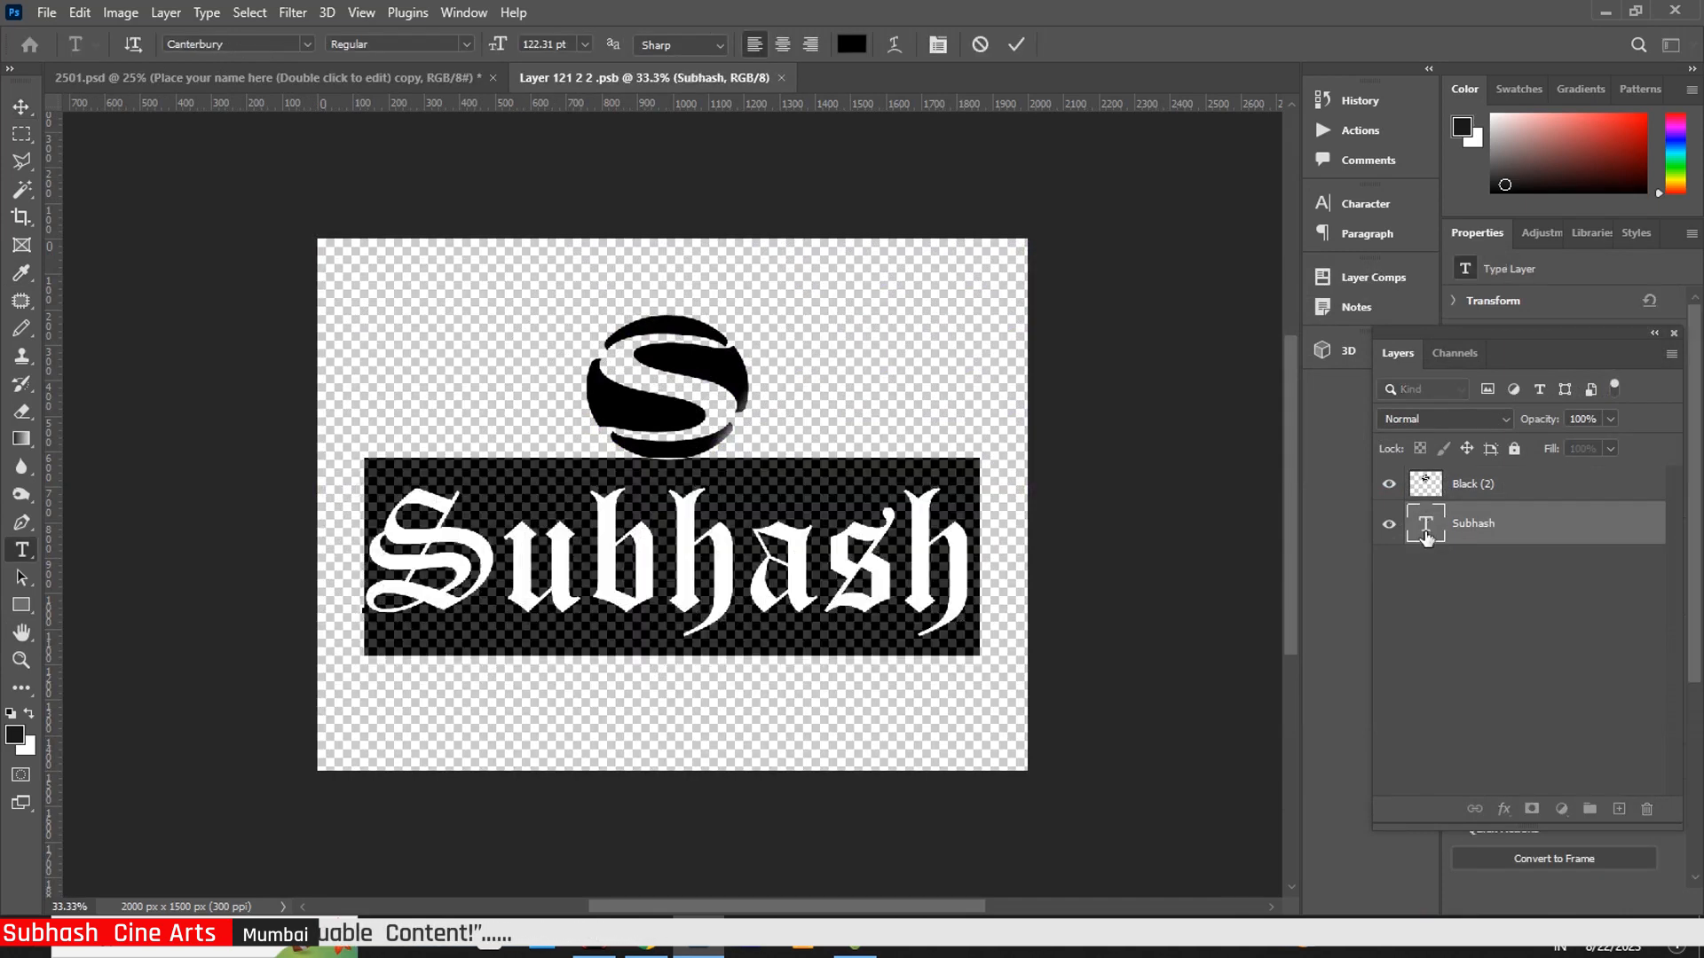
key(BackSpace)
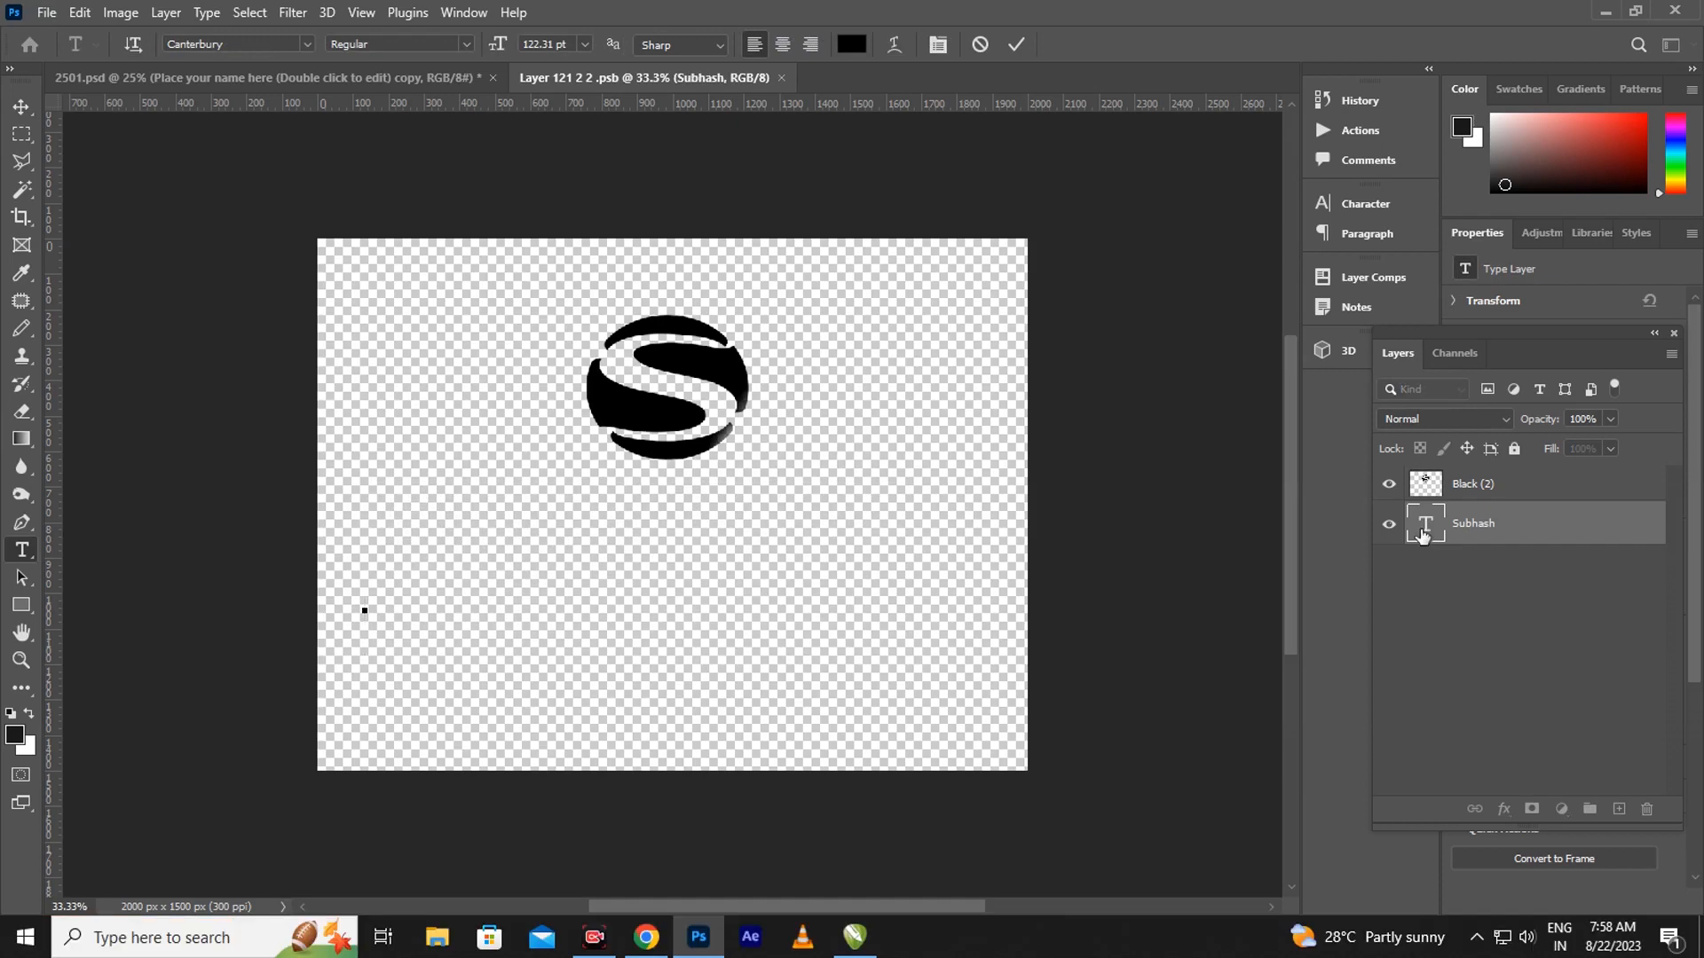
click(22, 106)
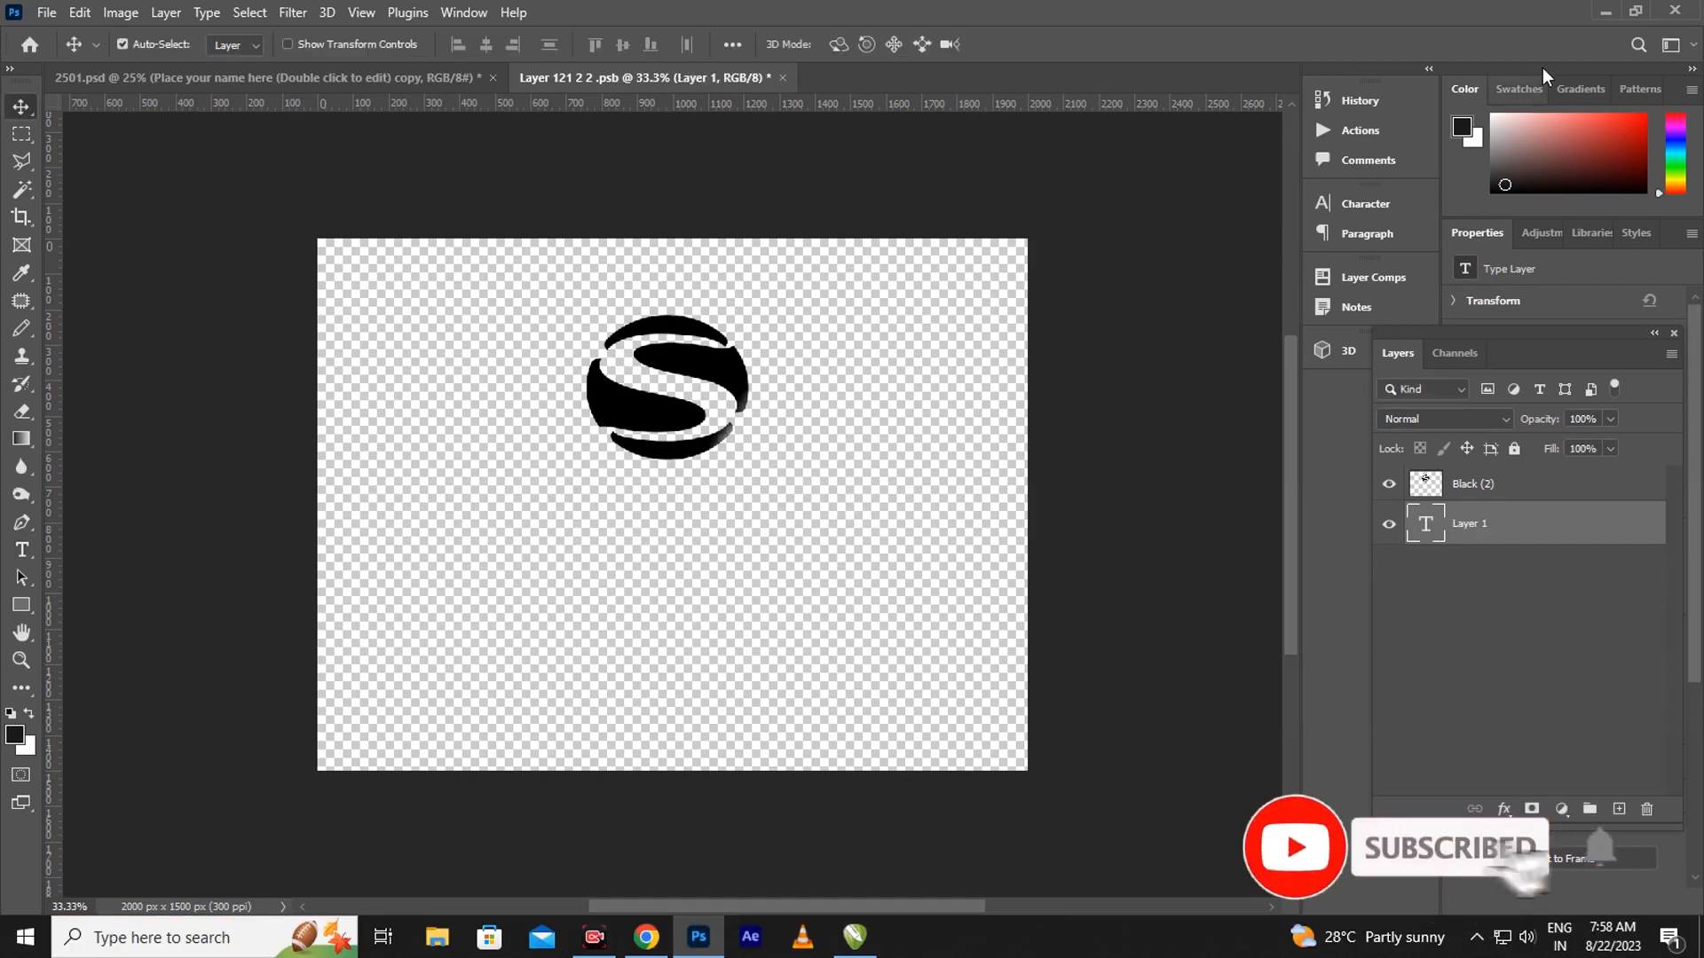
Place the Hindi name image from the desktop into the smart object, scaled to about 59% and positioned below the S logo
click(1603, 10)
click(205, 202)
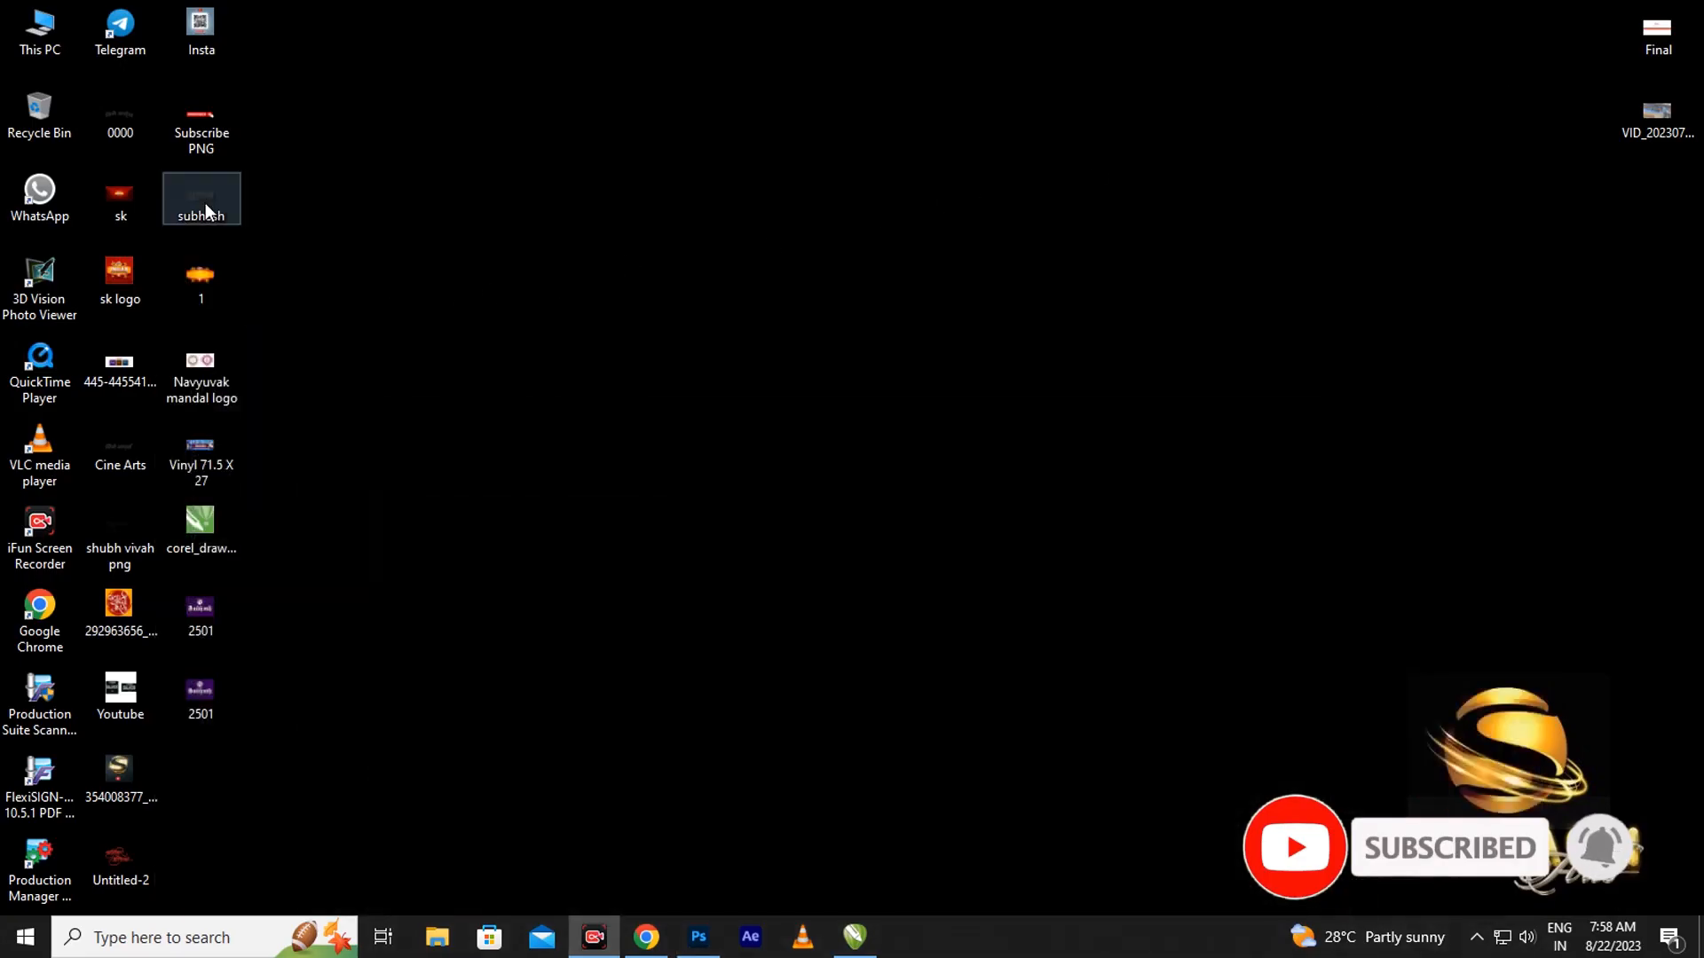
drag(204, 206, 644, 583)
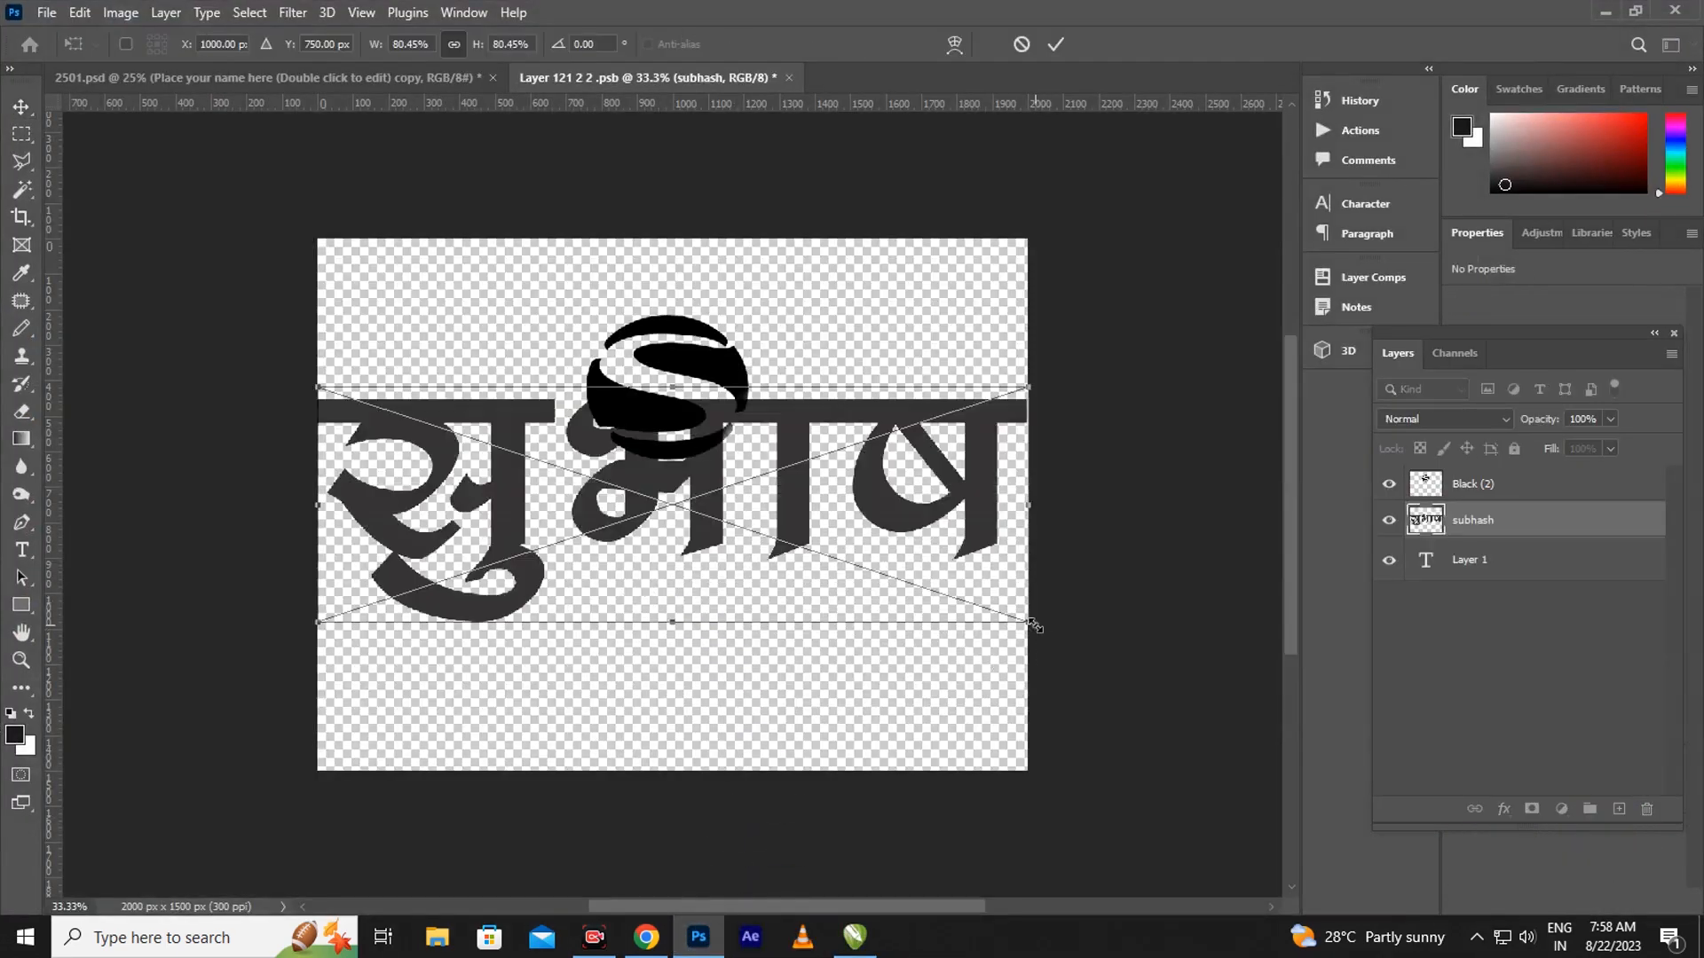
drag(1029, 623, 858, 609)
drag(628, 535, 689, 575)
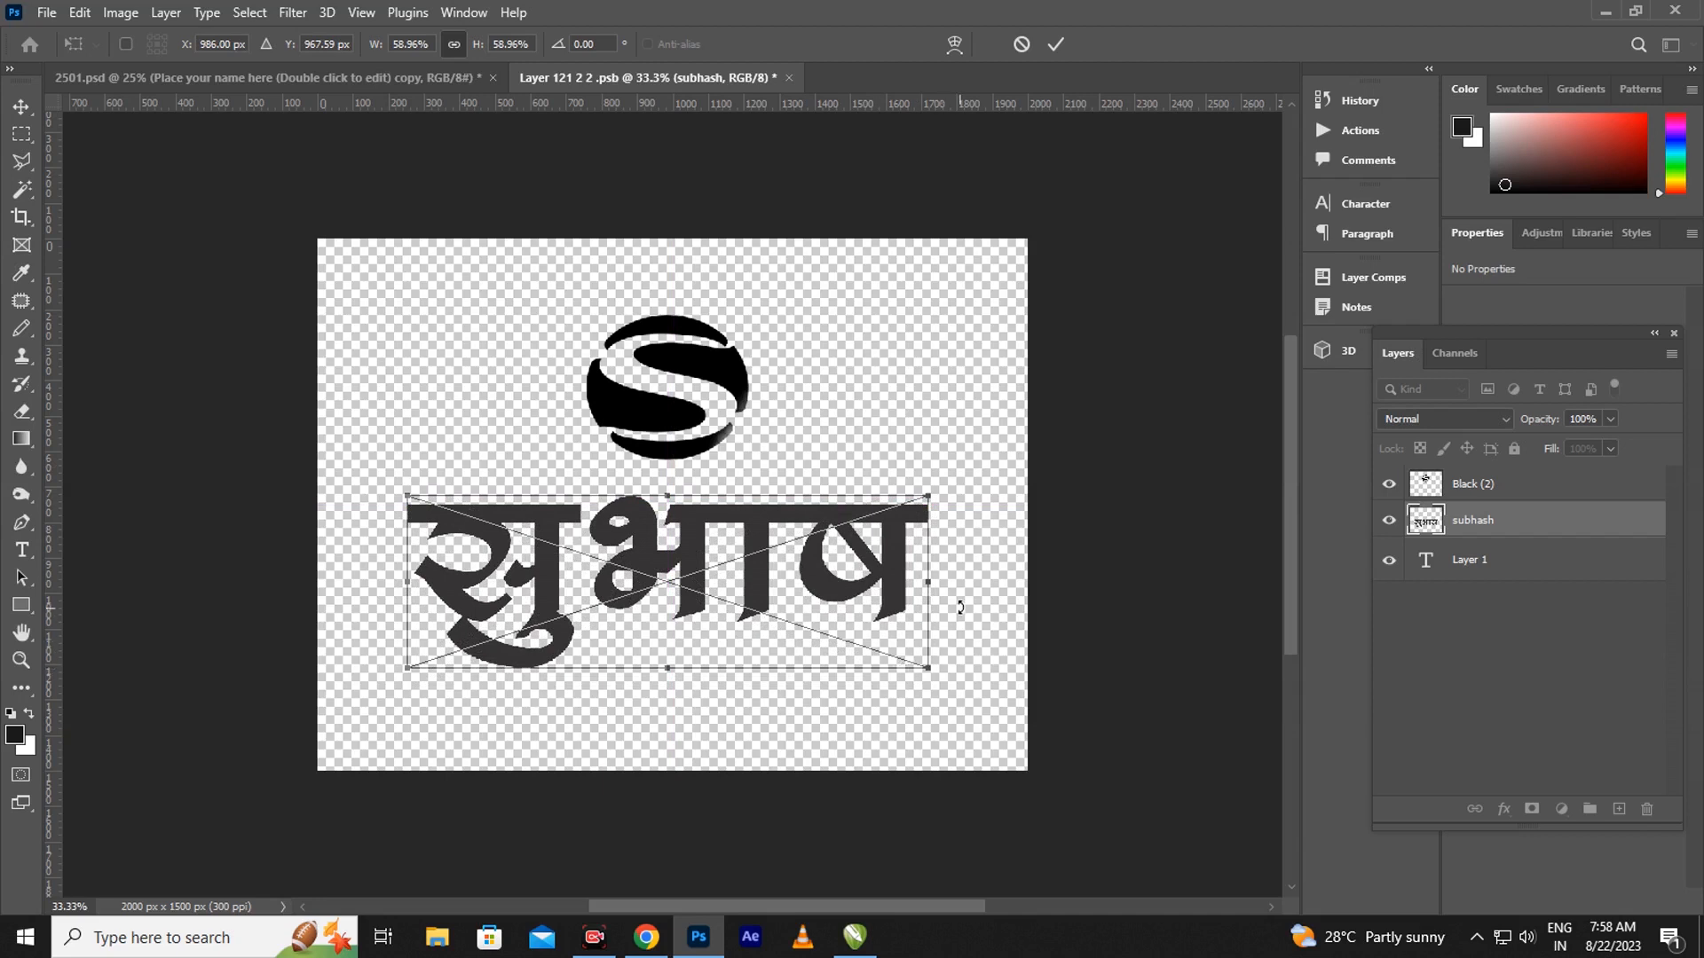
Stretch the placed Hindi lettering to about 64% width and 61% height, apply the transform and nudge it up slightly
drag(929, 579, 956, 578)
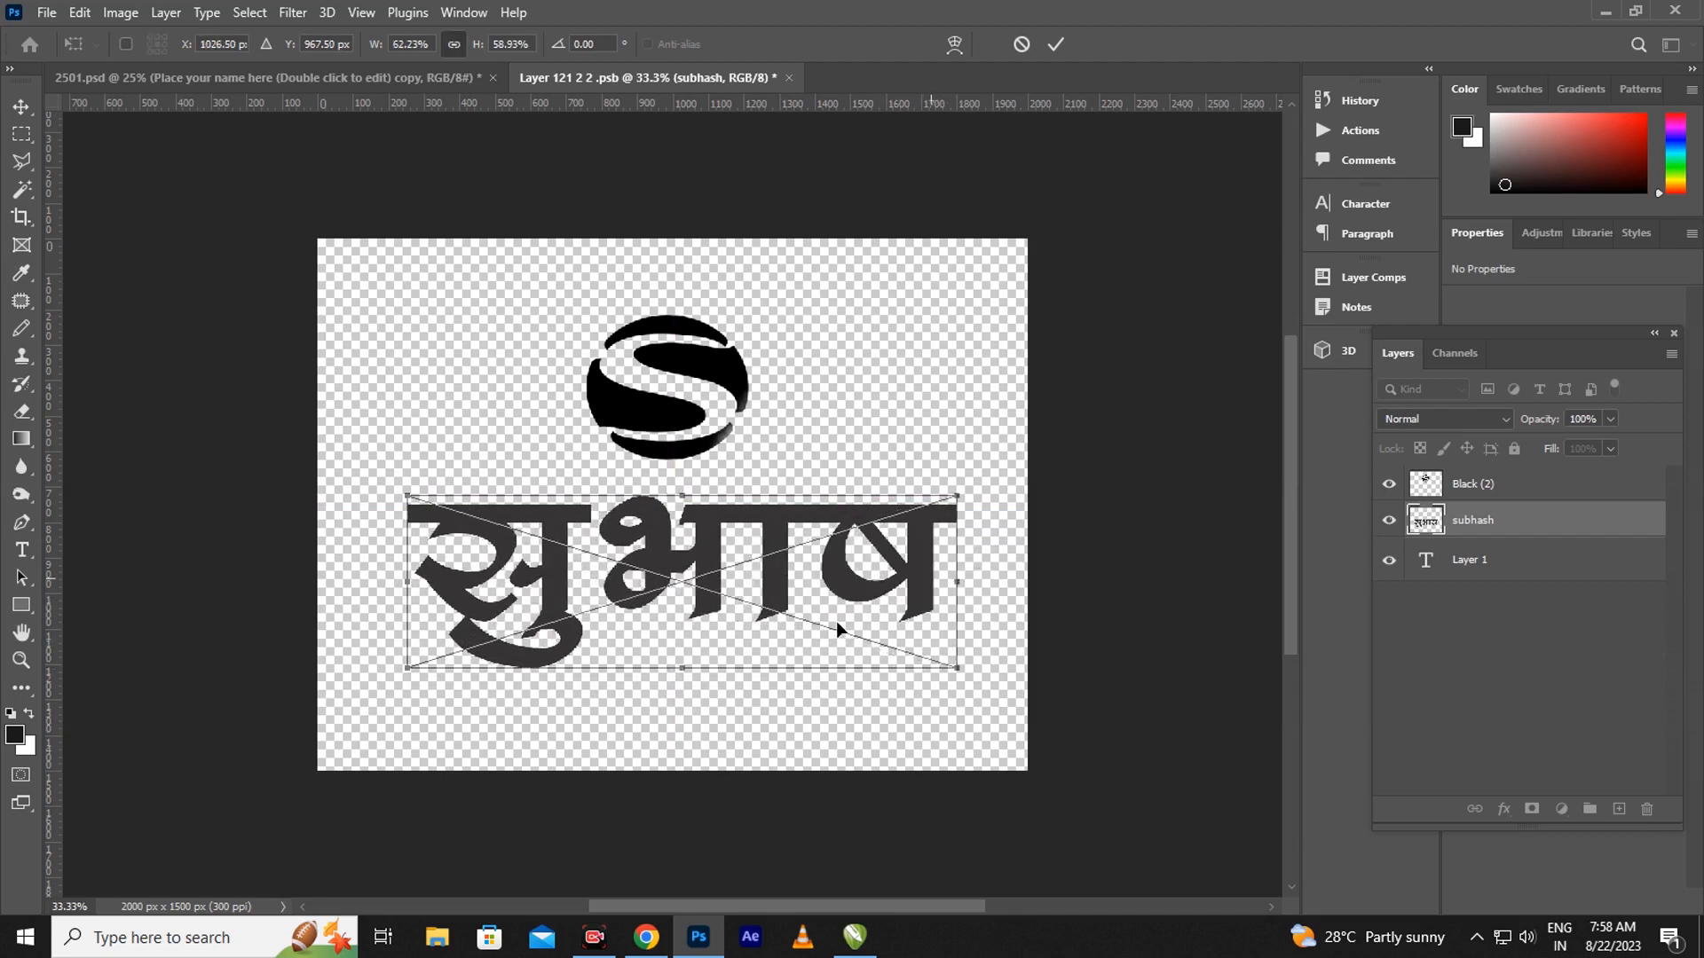
drag(407, 668, 388, 676)
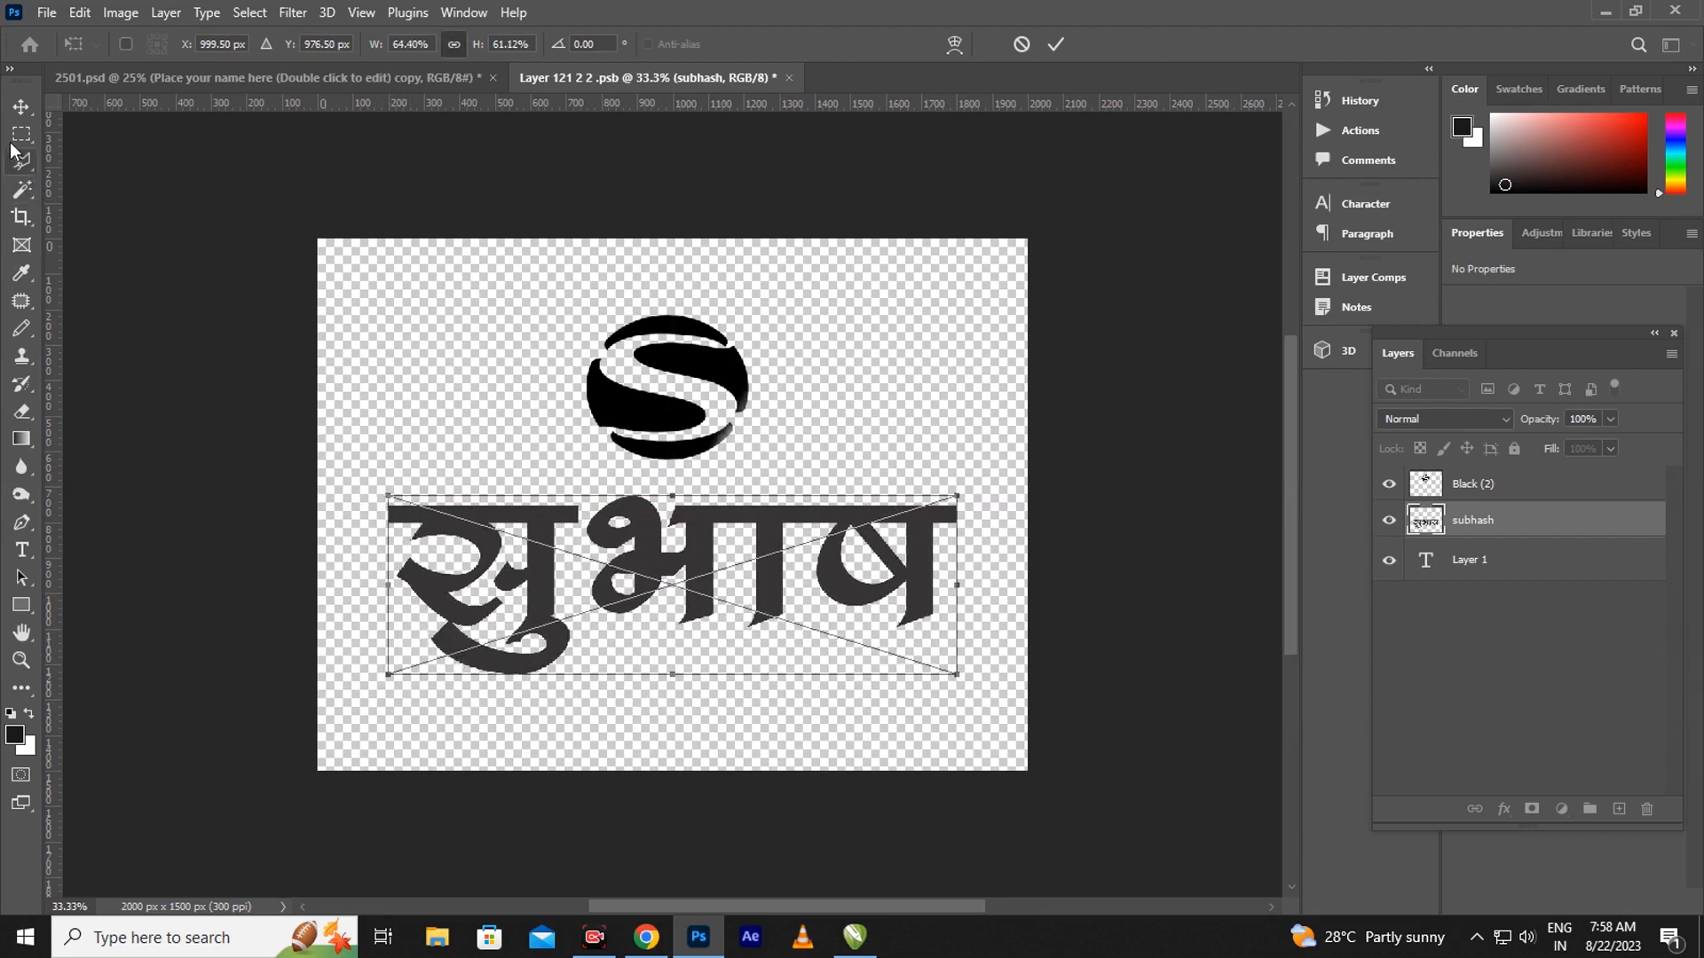
click(21, 106)
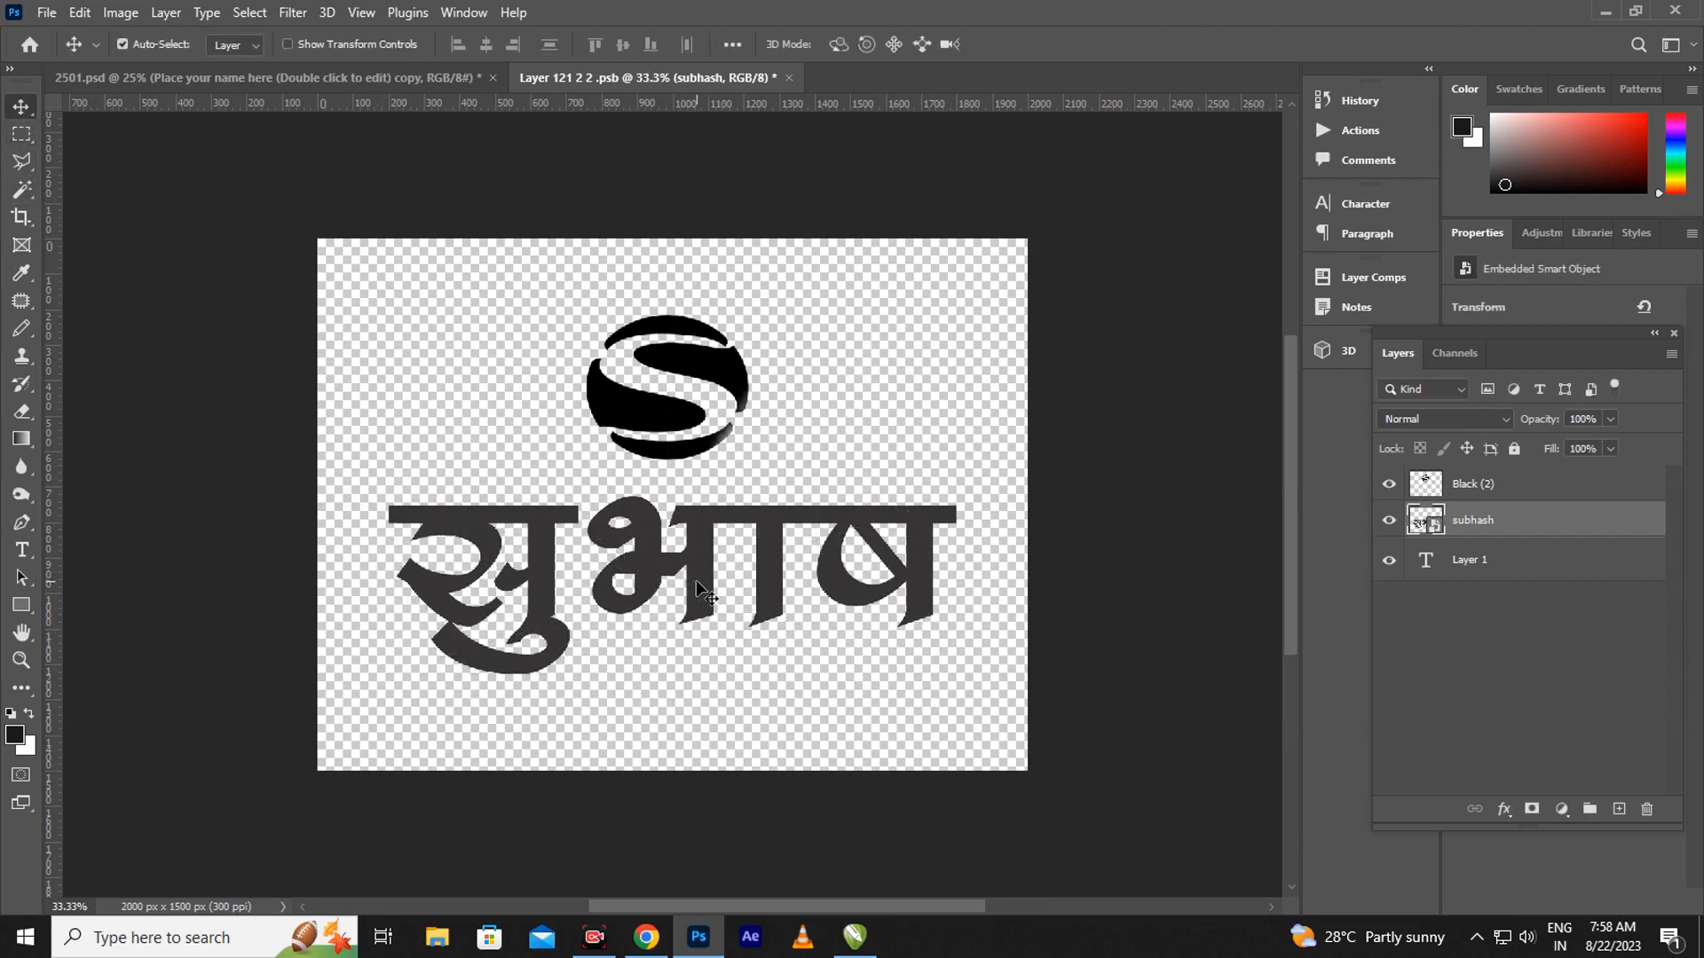
drag(697, 579, 698, 569)
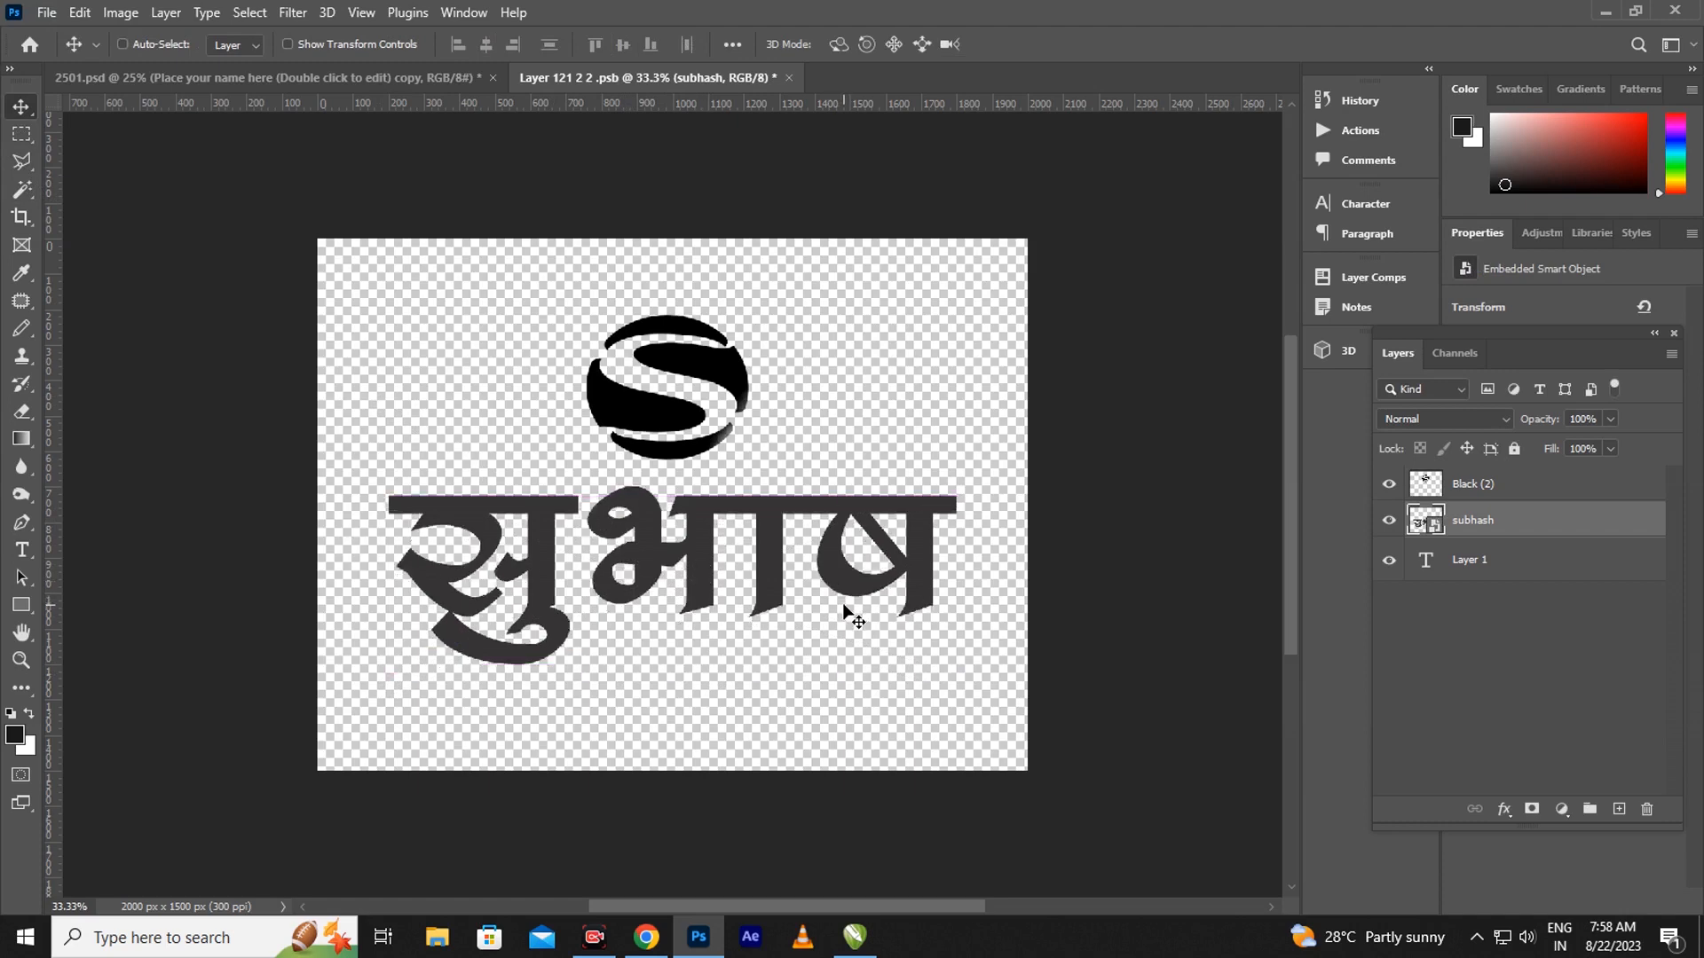
Scale the Hindi lettering down slightly, centre it beneath the logo, and save and close the smart object
key(ctrl+t)
drag(951, 660, 897, 645)
drag(676, 568, 698, 568)
click(20, 113)
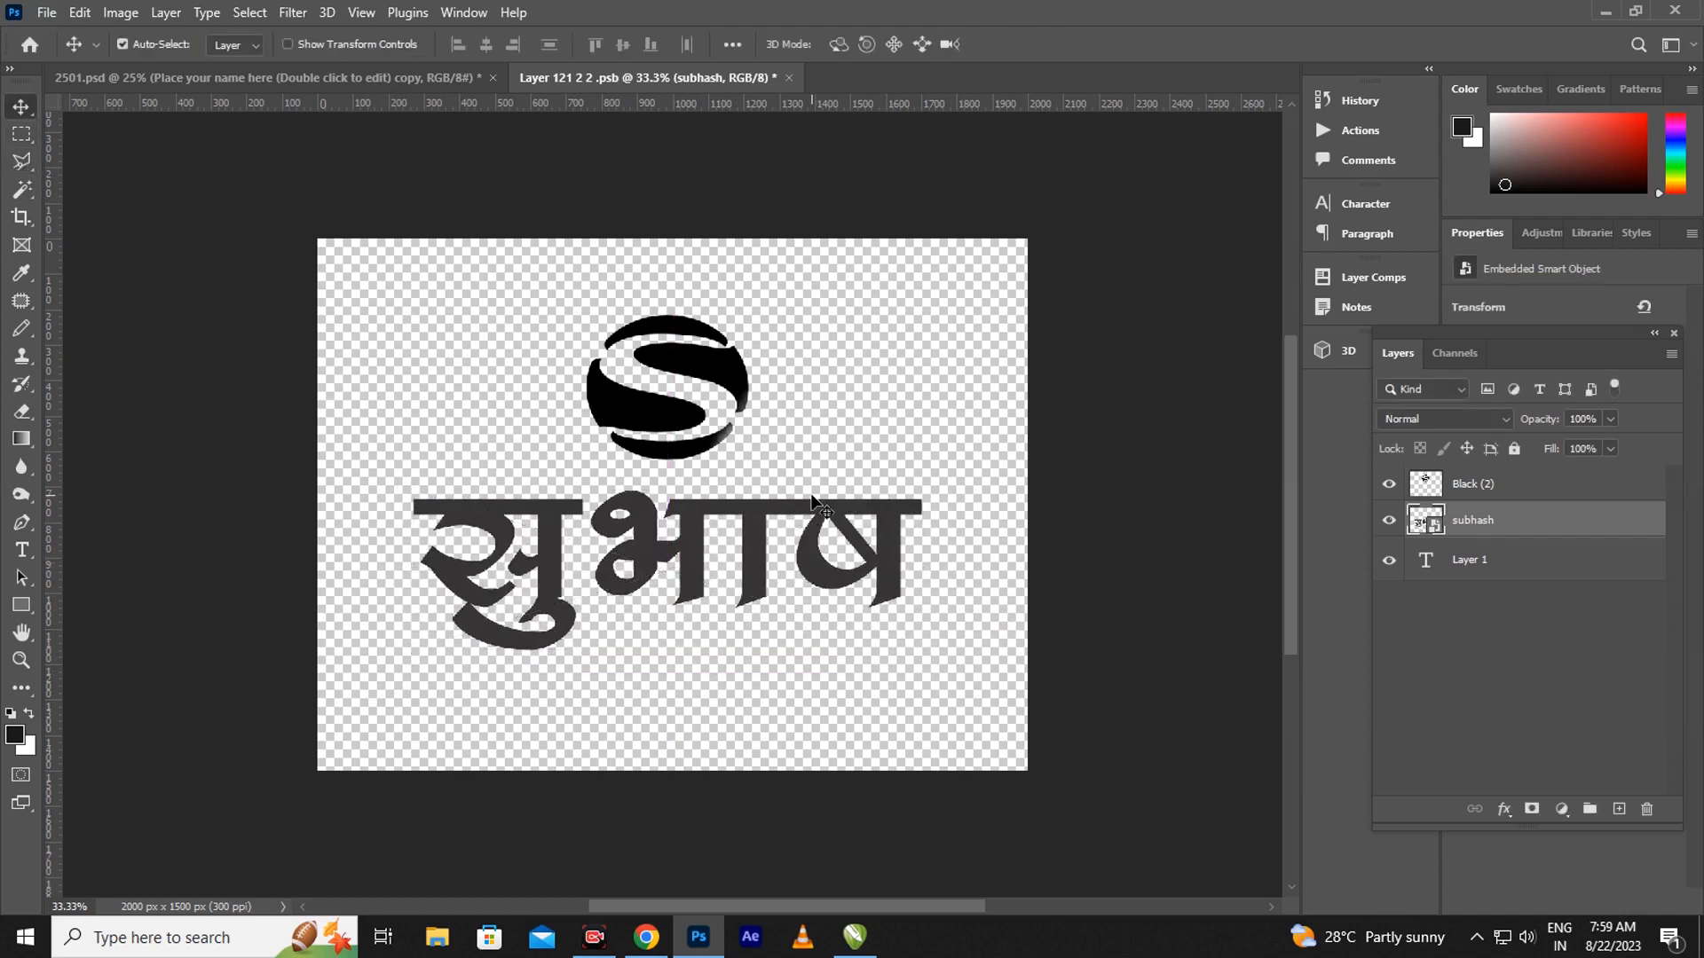
click(787, 78)
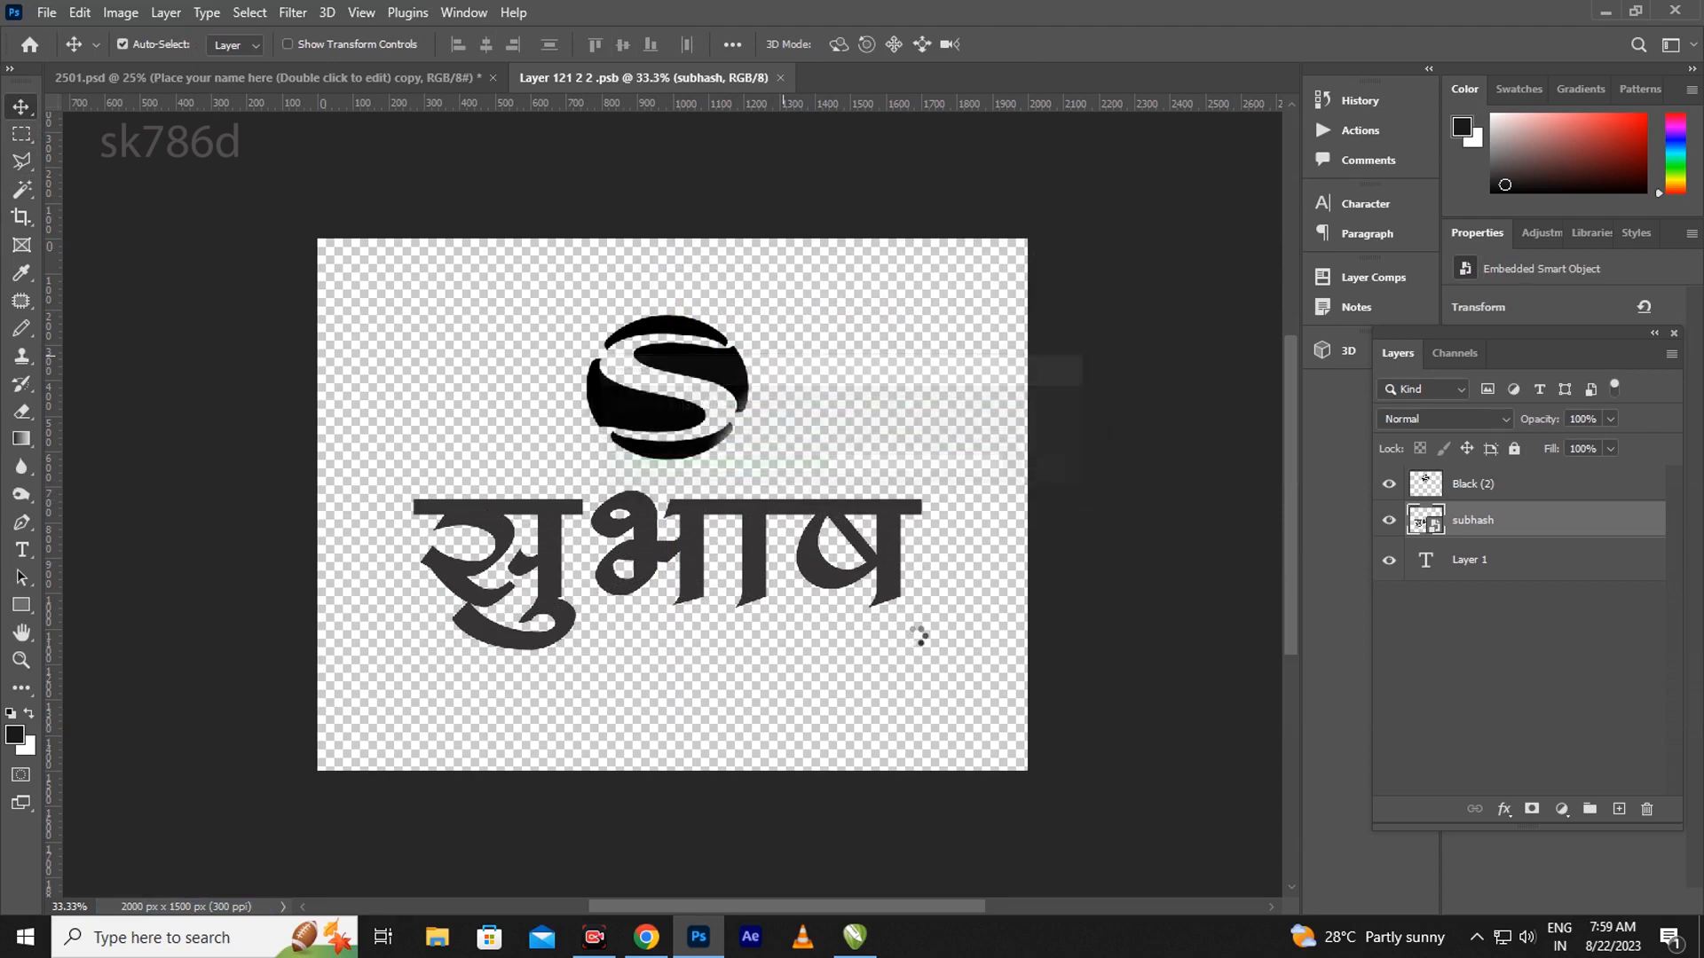
key(ctrl+w)
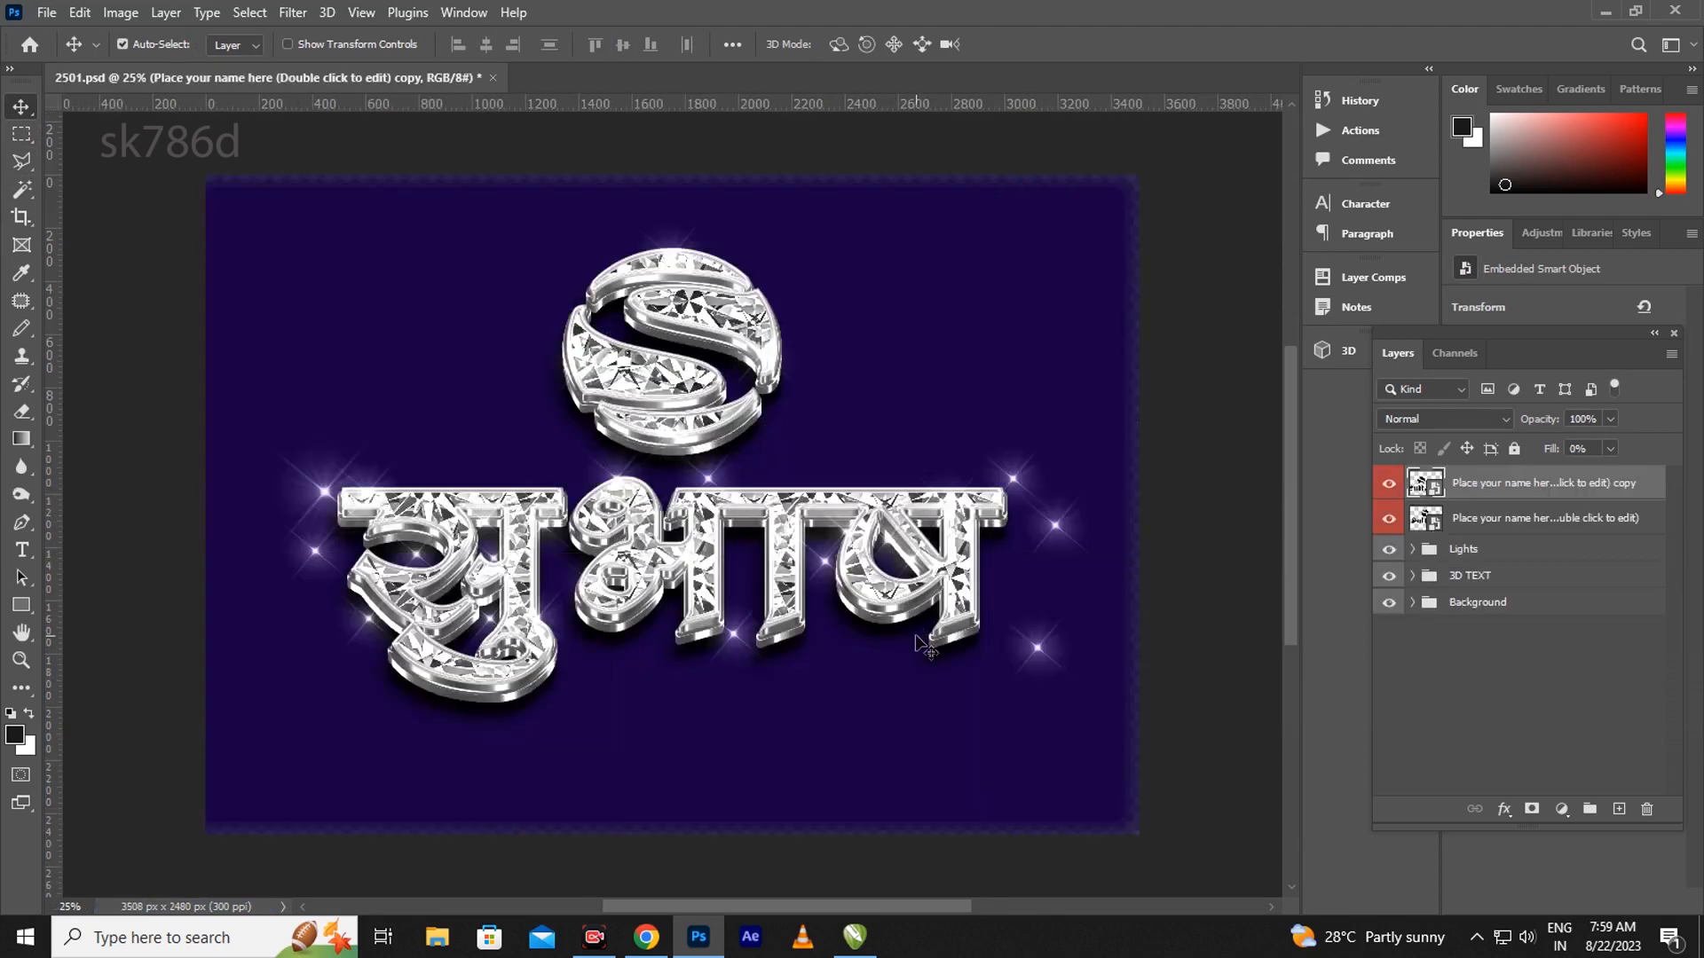